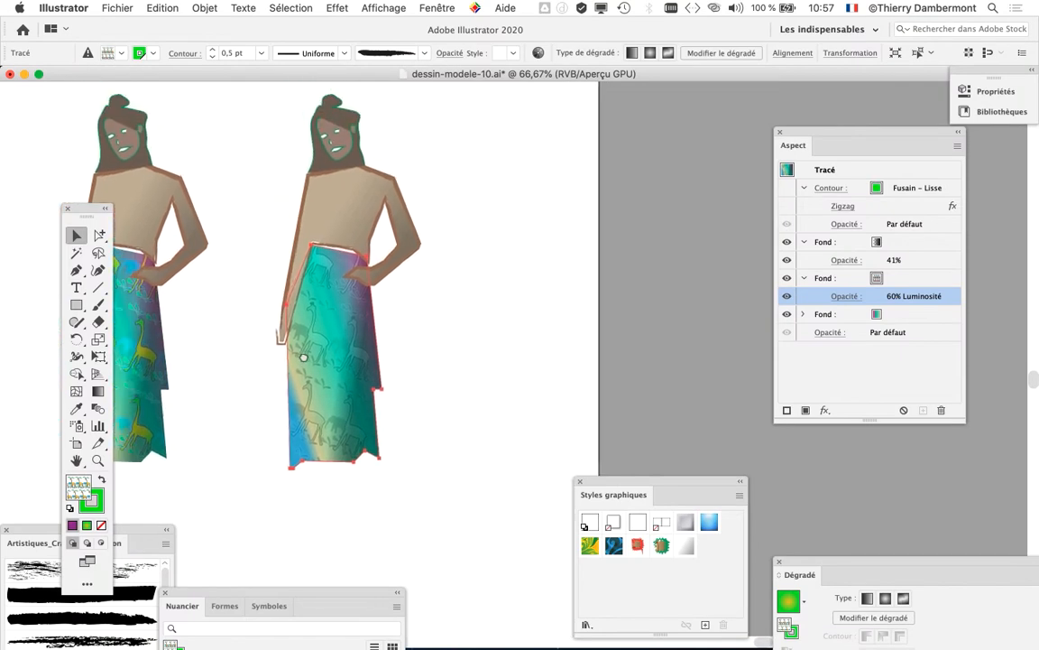
# Step: Duplicate the rightmost complete figure and place the copy below the end of the second row
pyautogui.moveTo(450, 101); pyautogui.dragTo(271, 487)
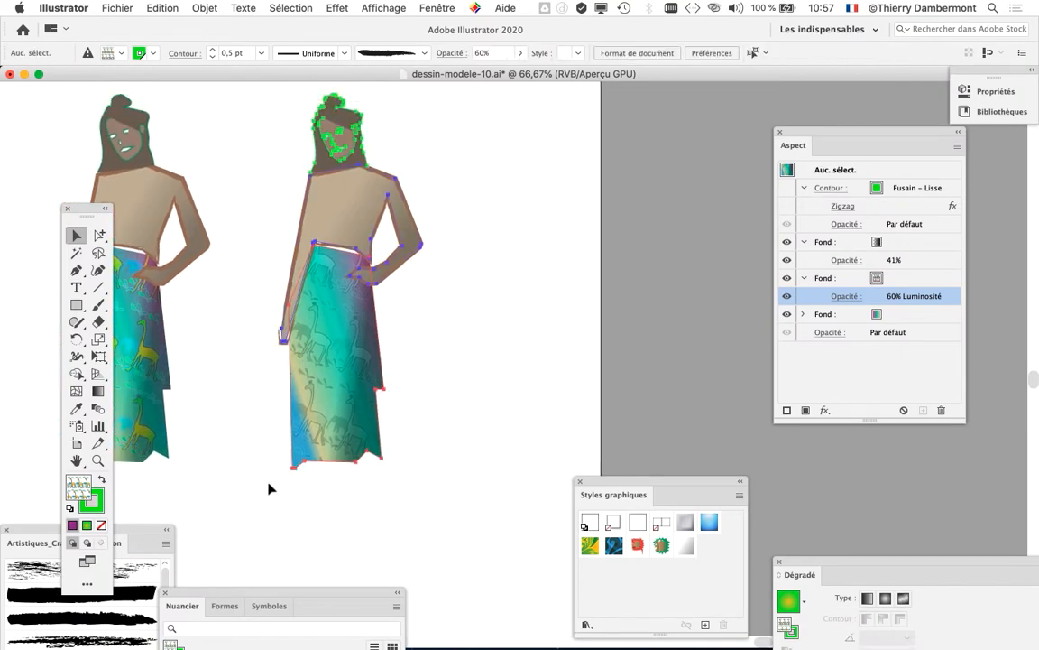
pyautogui.moveTo(341, 204); pyautogui.dragTo(578, 202)
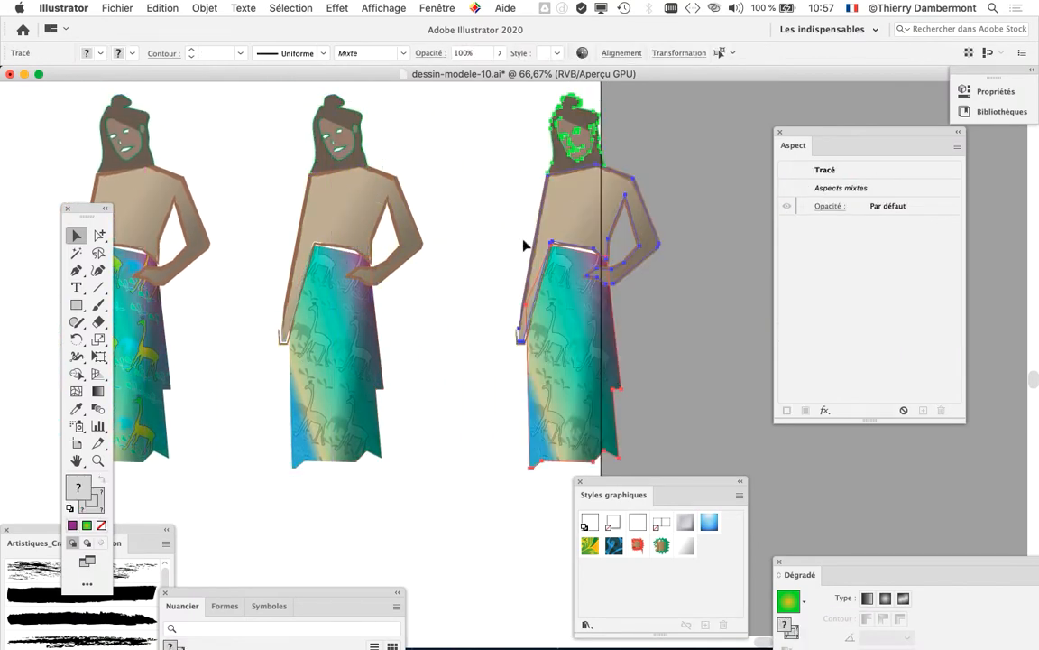
pyautogui.keyDown('alt'); pyautogui.scroll(-4, 406, 305); pyautogui.keyUp('alt')
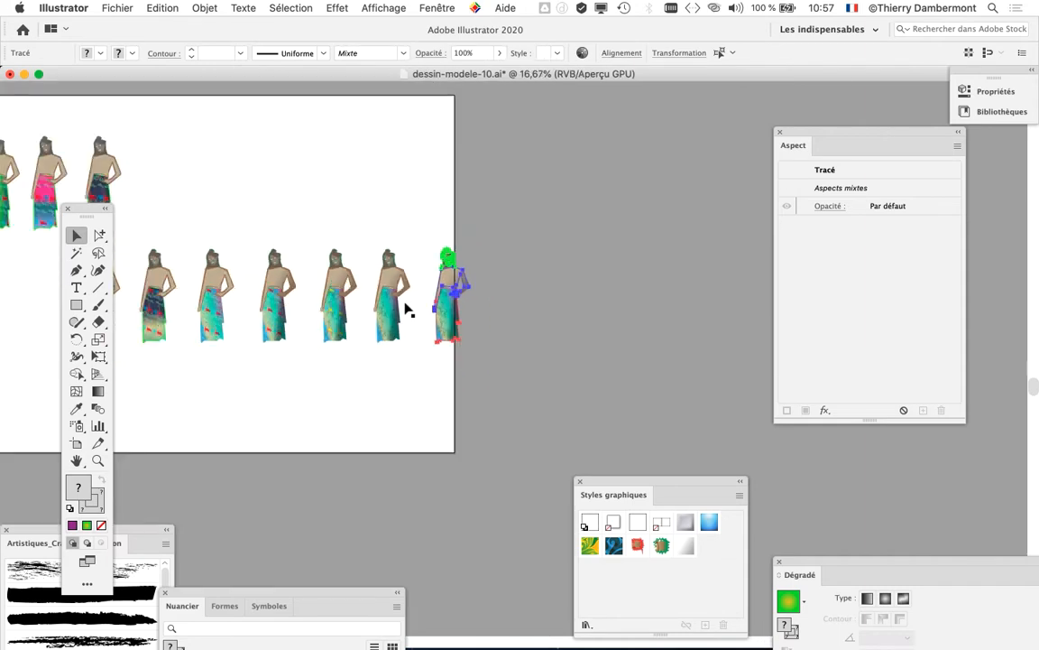
pyautogui.moveTo(392, 264); pyautogui.dragTo(613, 130)
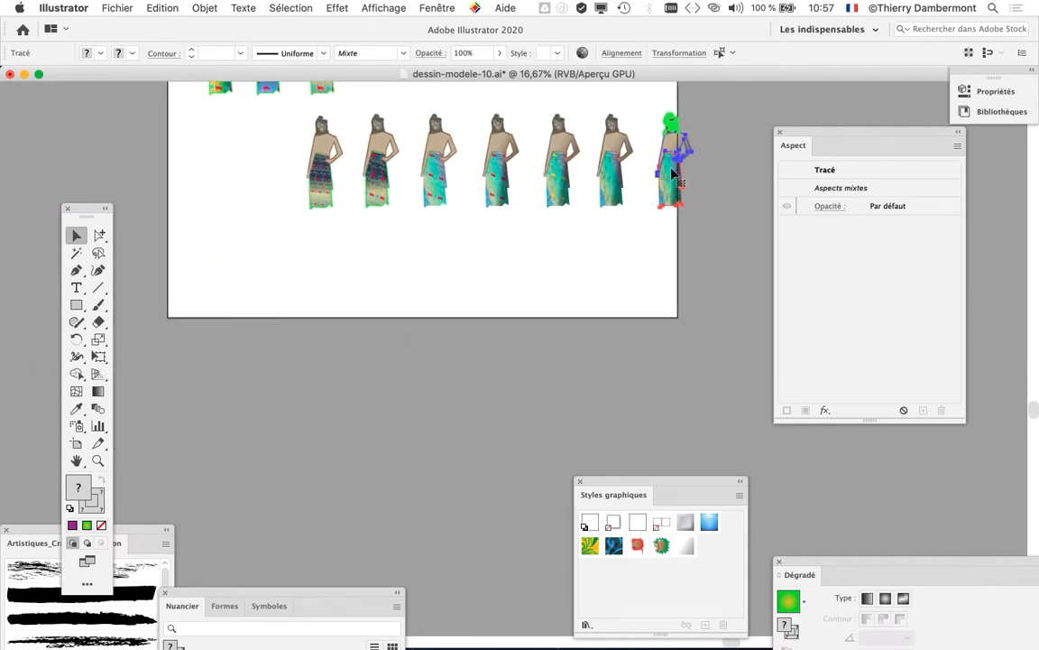
pyautogui.moveTo(672, 174); pyautogui.dragTo(613, 282)
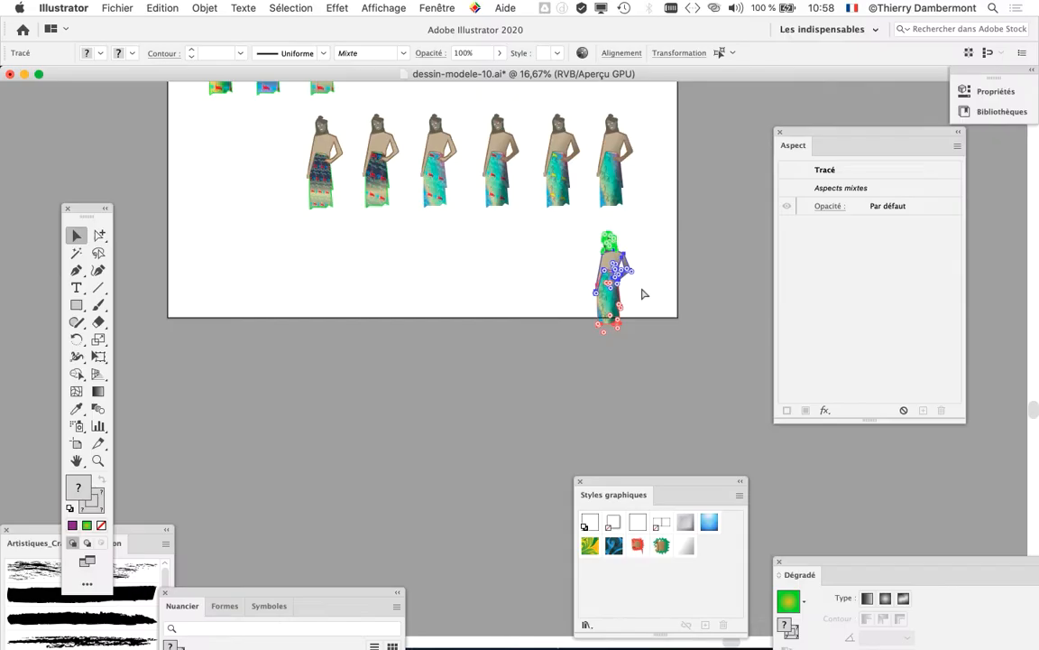
# Step: Enlarge the artboard to about 1132 × 792 mm so the copied figure fits inside it, and deselect everything
pyautogui.scroll(3, 635, 284)
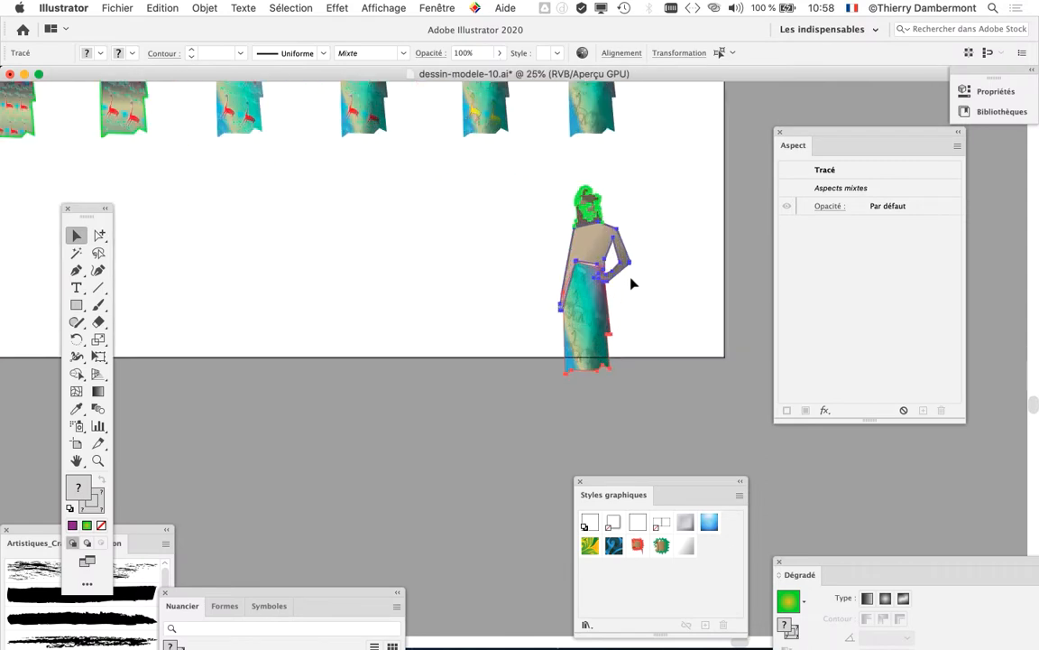
pyautogui.scroll(-1, 631, 283)
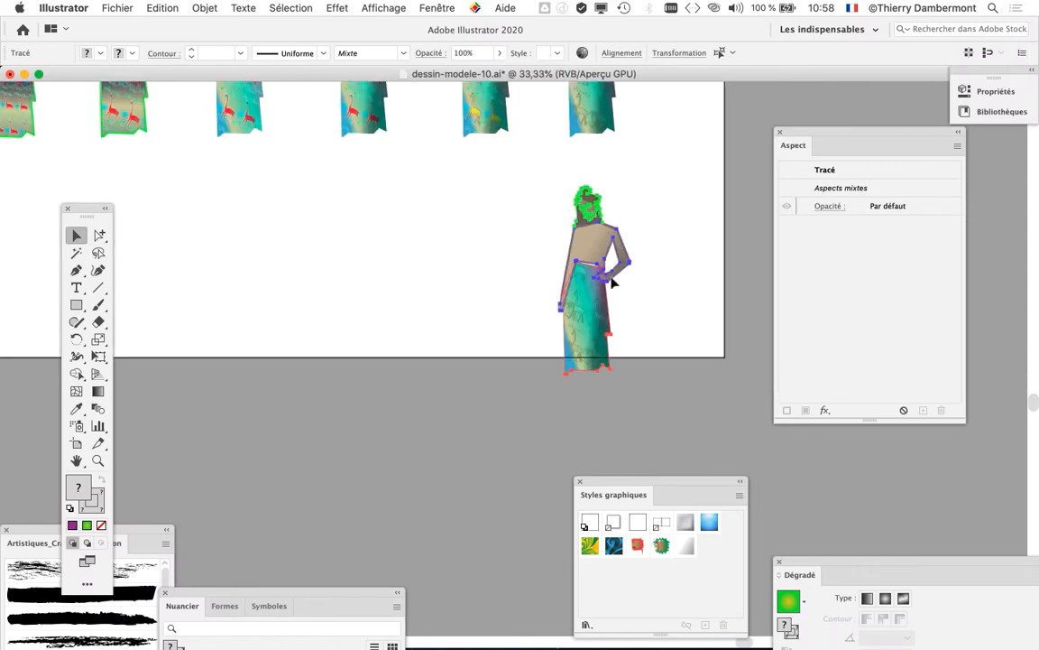
pyautogui.click(76, 443)
pyautogui.moveTo(721, 359); pyautogui.dragTo(887, 470)
pyautogui.scroll(-1, 544, 367)
pyautogui.scroll(-2, 544, 367)
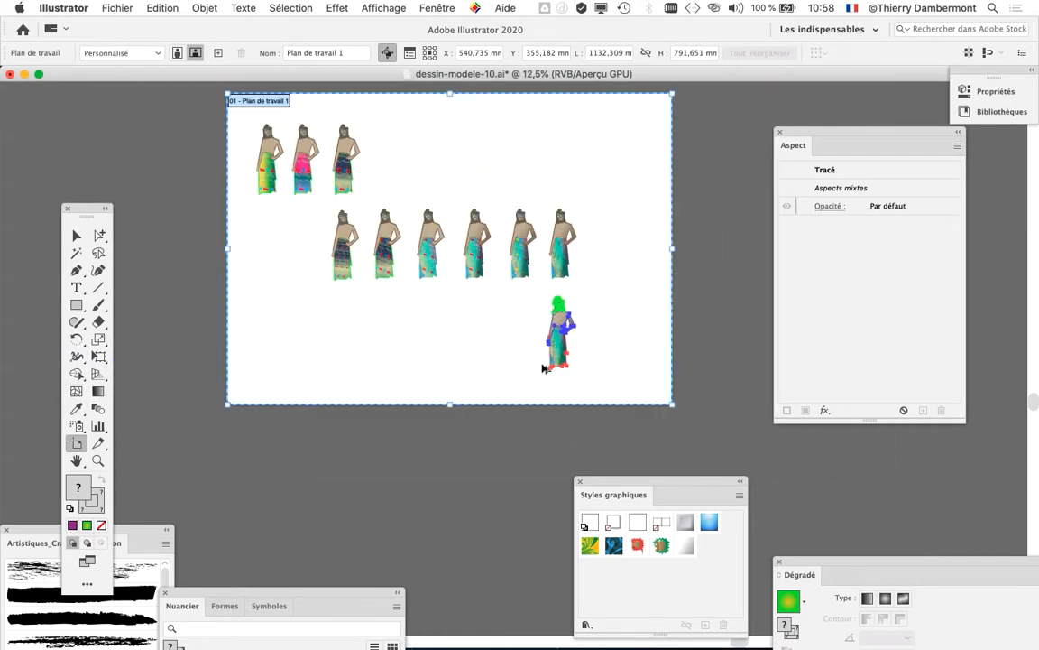
pyautogui.click(77, 235)
pyautogui.click(434, 344)
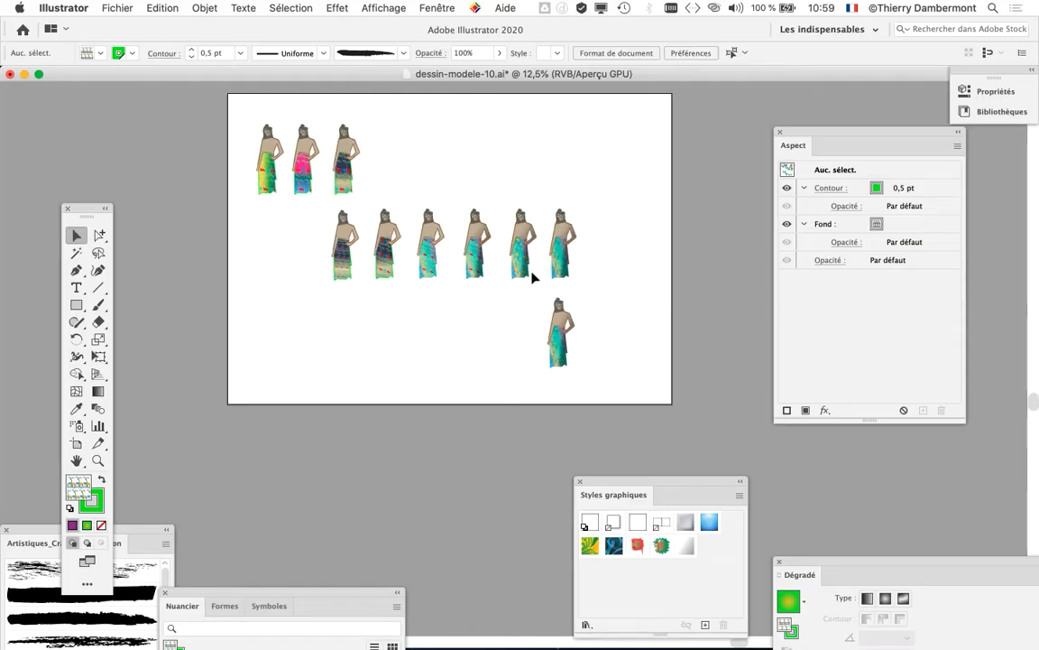
# Step: Move the Aspect panel clear of the artwork and select the skirt of the copied figure in the third row
pyautogui.scroll(2, 557, 345)
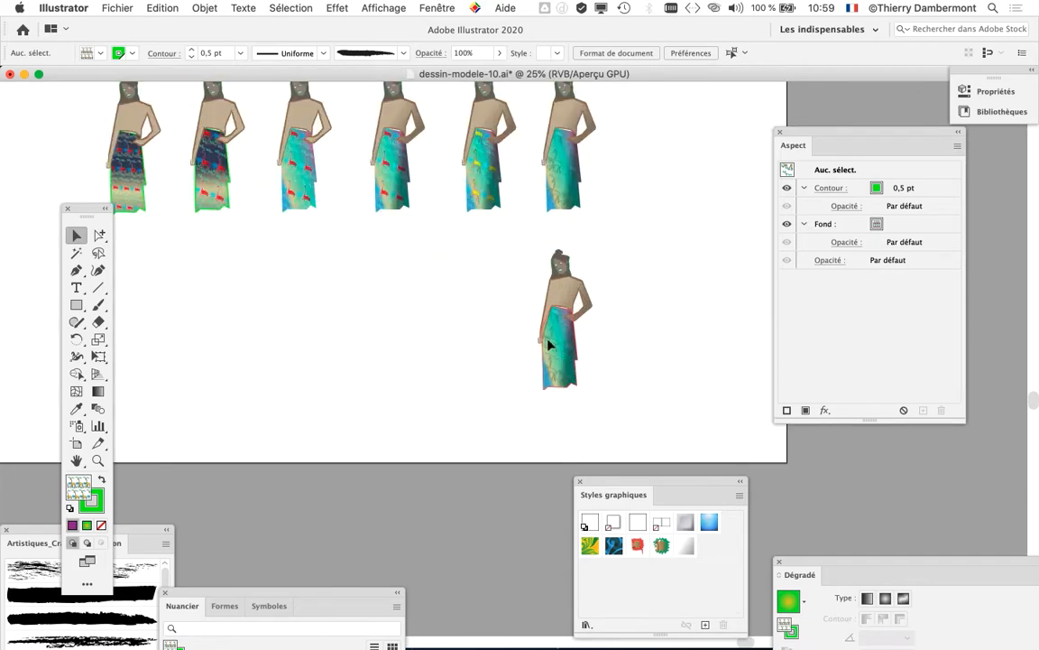
pyautogui.scroll(3, 551, 344)
pyautogui.hscroll(-3, 551, 344)
pyautogui.moveTo(820, 141); pyautogui.dragTo(937, 177)
pyautogui.moveTo(455, 378); pyautogui.dragTo(557, 406)
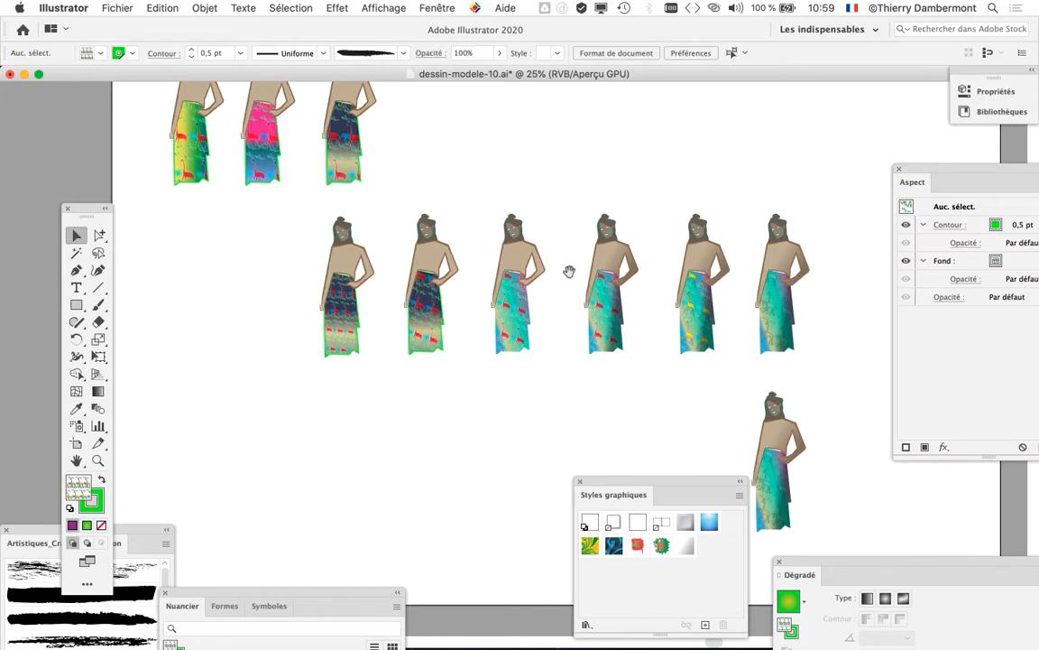
pyautogui.scroll(2, 569, 272)
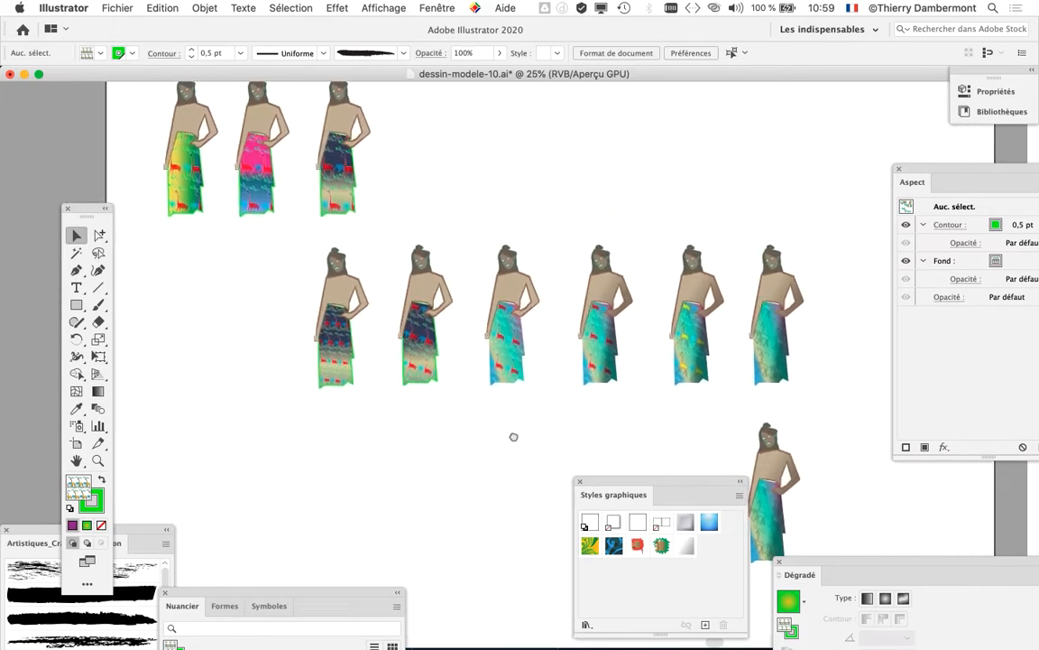
pyautogui.moveTo(513, 437); pyautogui.dragTo(407, 274)
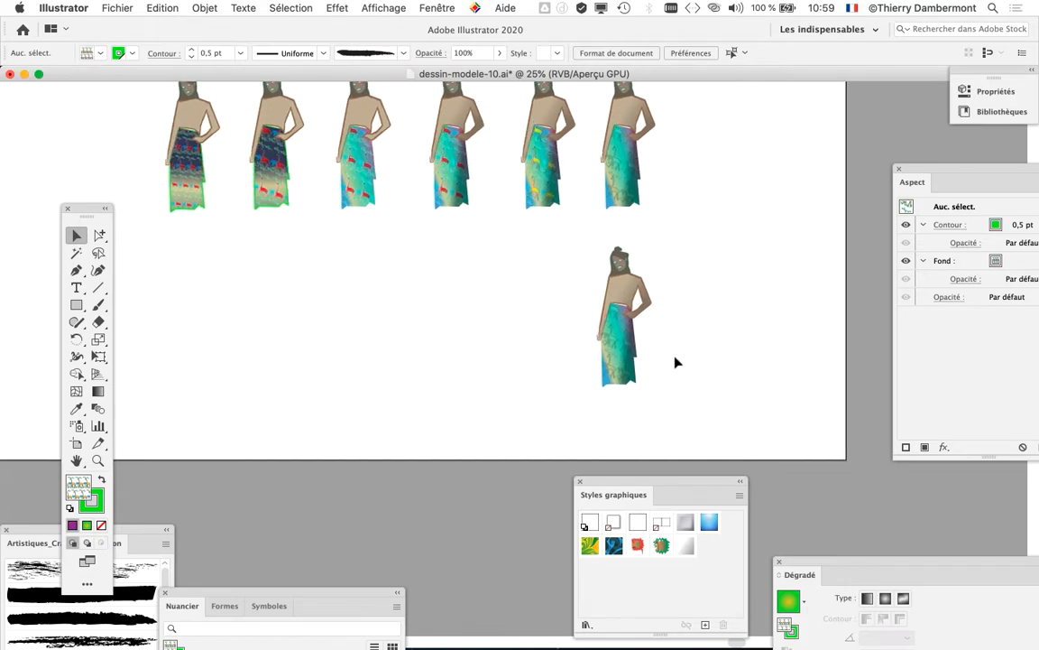
pyautogui.scroll(3, 673, 360)
pyautogui.moveTo(484, 377); pyautogui.dragTo(385, 398)
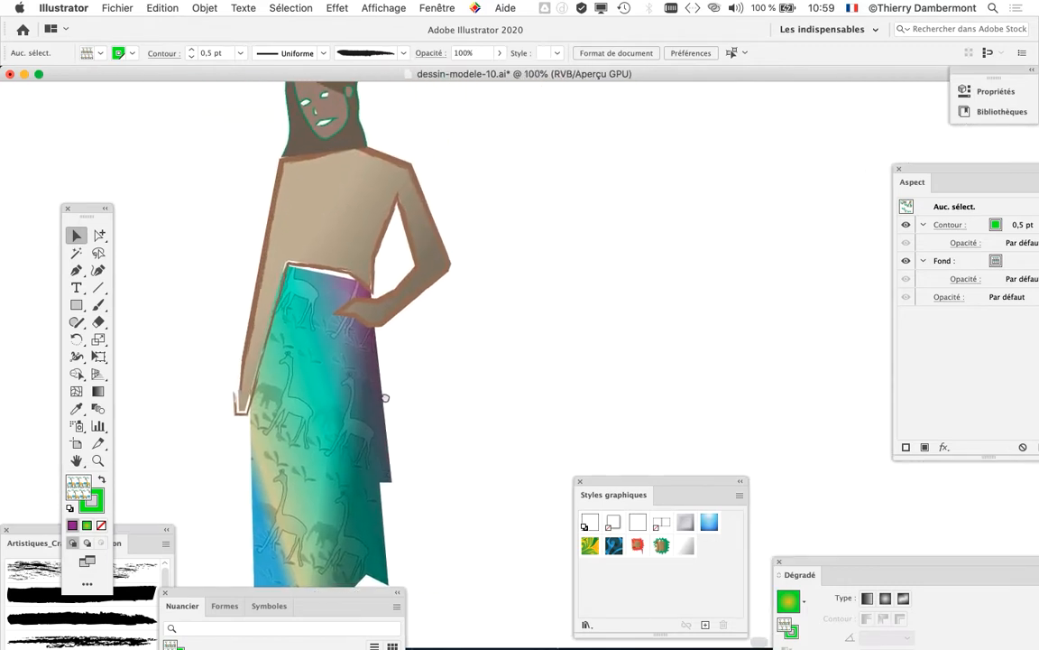
pyautogui.scroll(-1, 408, 355)
pyautogui.moveTo(292, 342); pyautogui.dragTo(195, 297)
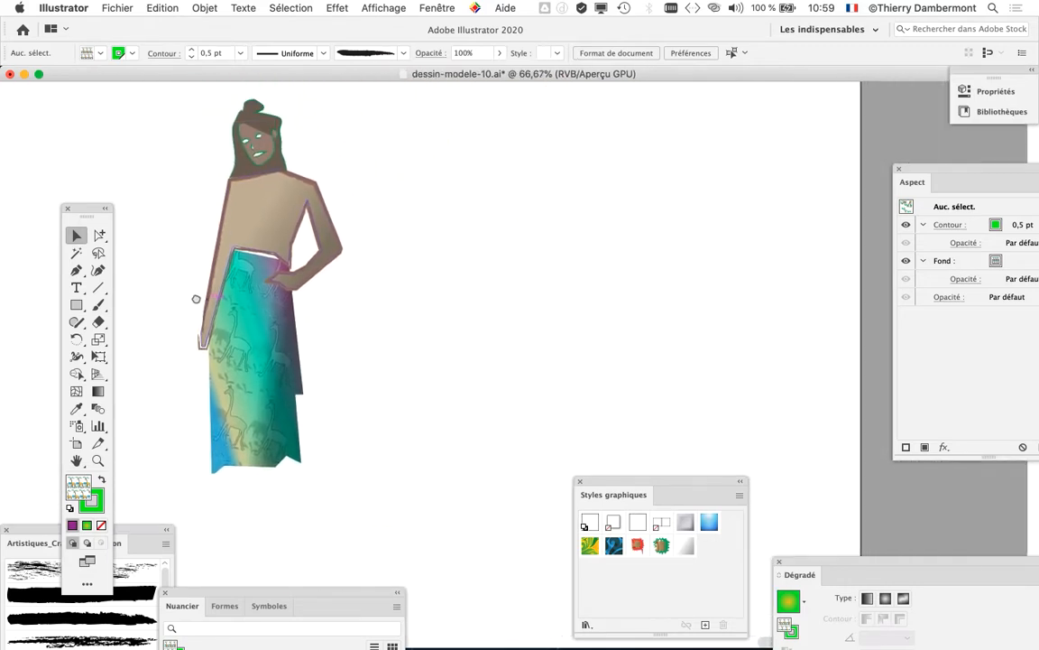
pyautogui.click(248, 301)
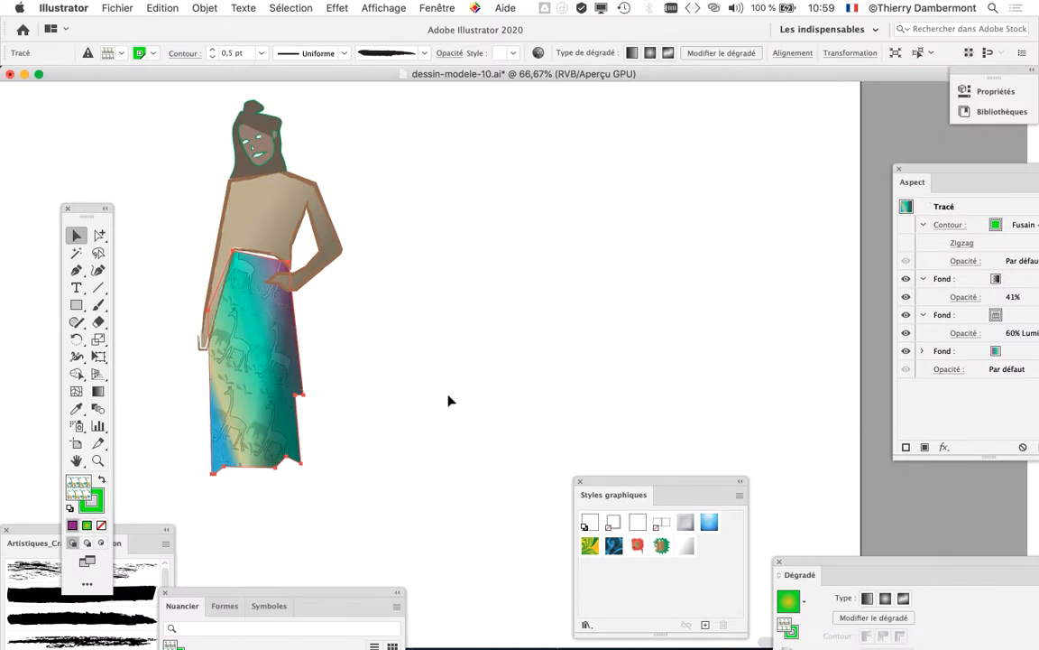
# Step: Place the Nuancier panel beside the figure and resize it so all its swatches show
pyautogui.moveTo(325, 591); pyautogui.dragTo(686, 79)
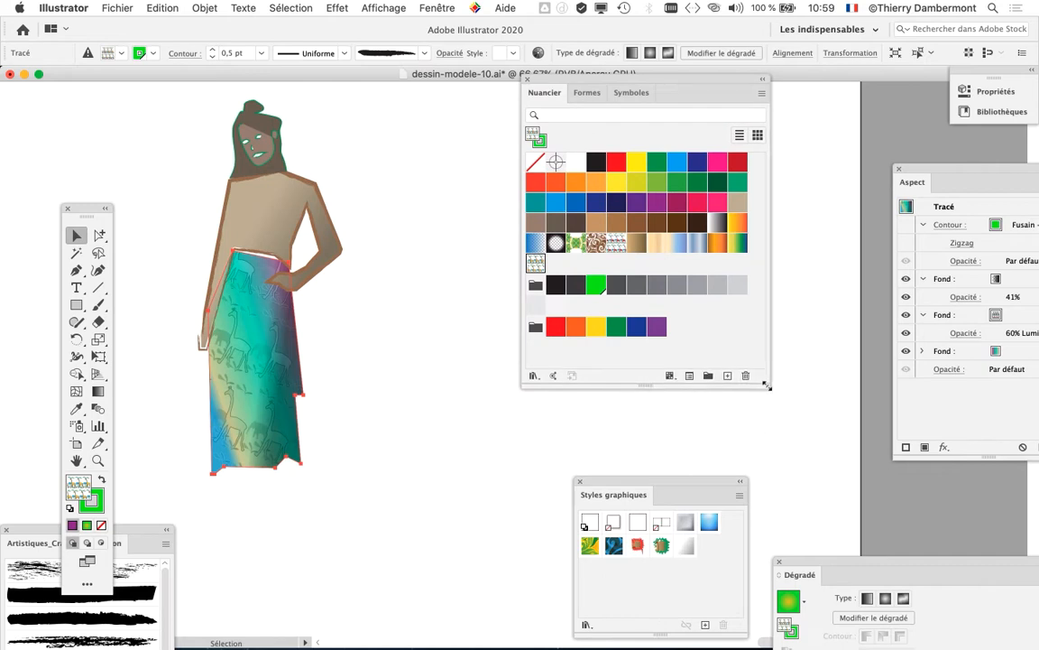
pyautogui.moveTo(765, 434); pyautogui.dragTo(772, 380)
pyautogui.moveTo(558, 87); pyautogui.dragTo(506, 105)
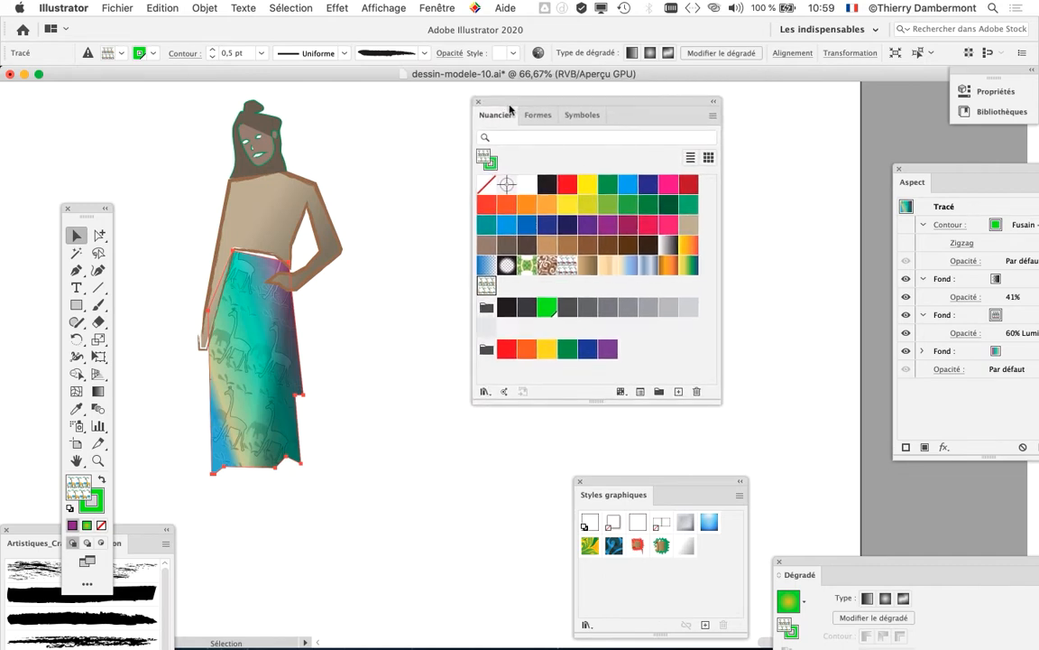
pyautogui.moveTo(725, 405); pyautogui.dragTo(658, 417)
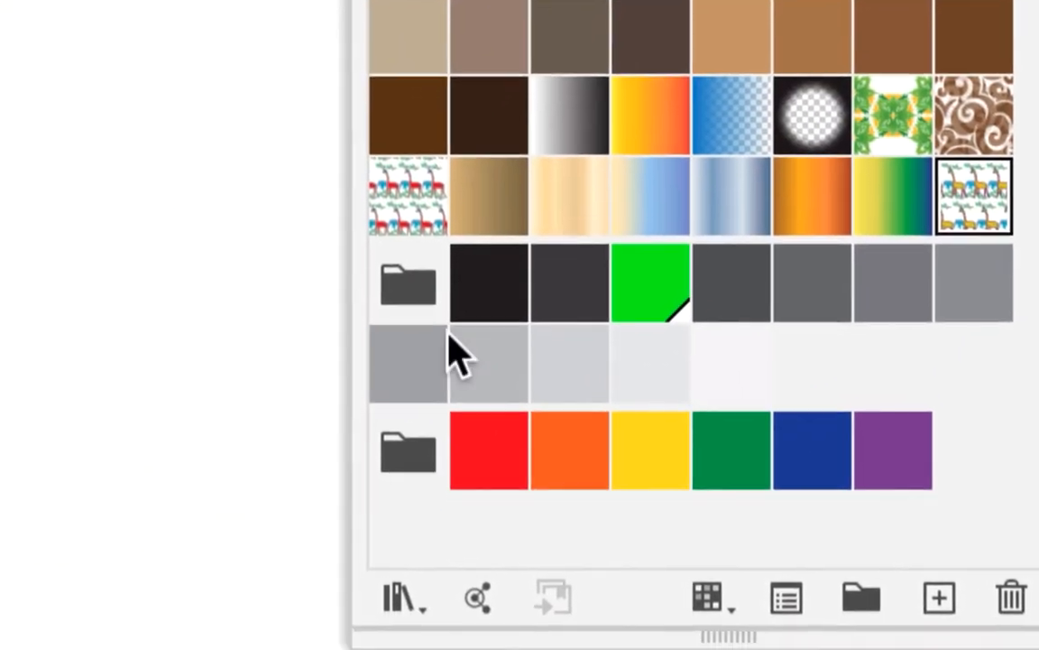
# Step: Open the Héritage décoratif swatch library from the decorative Motifs collection
pyautogui.click(401, 597)
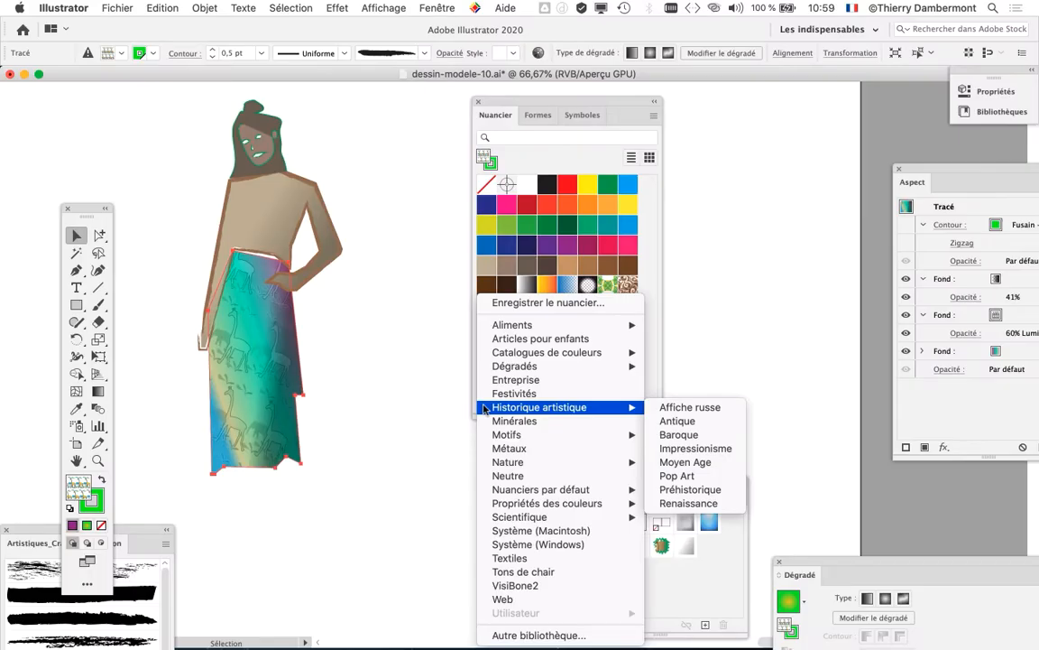
pyautogui.moveTo(492, 440)
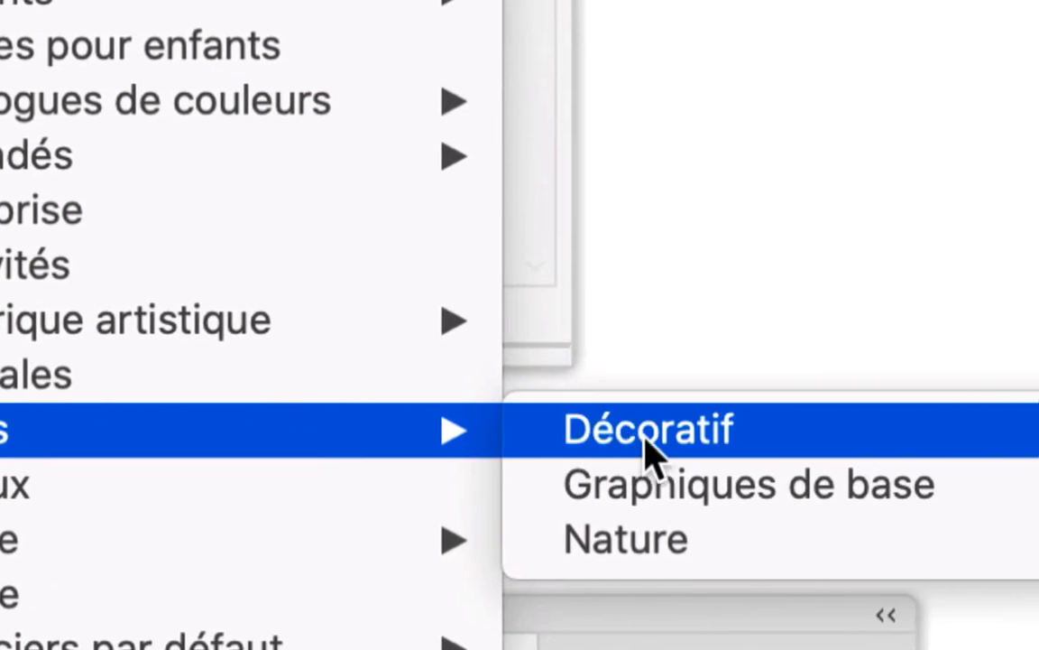
pyautogui.moveTo(873, 434)
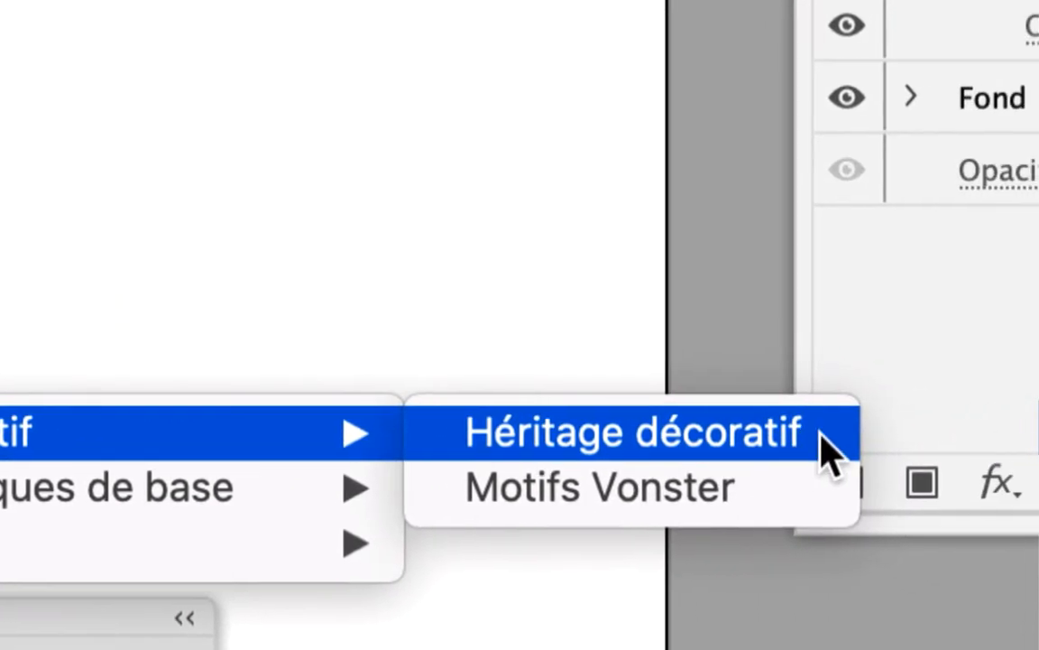
pyautogui.click(823, 435)
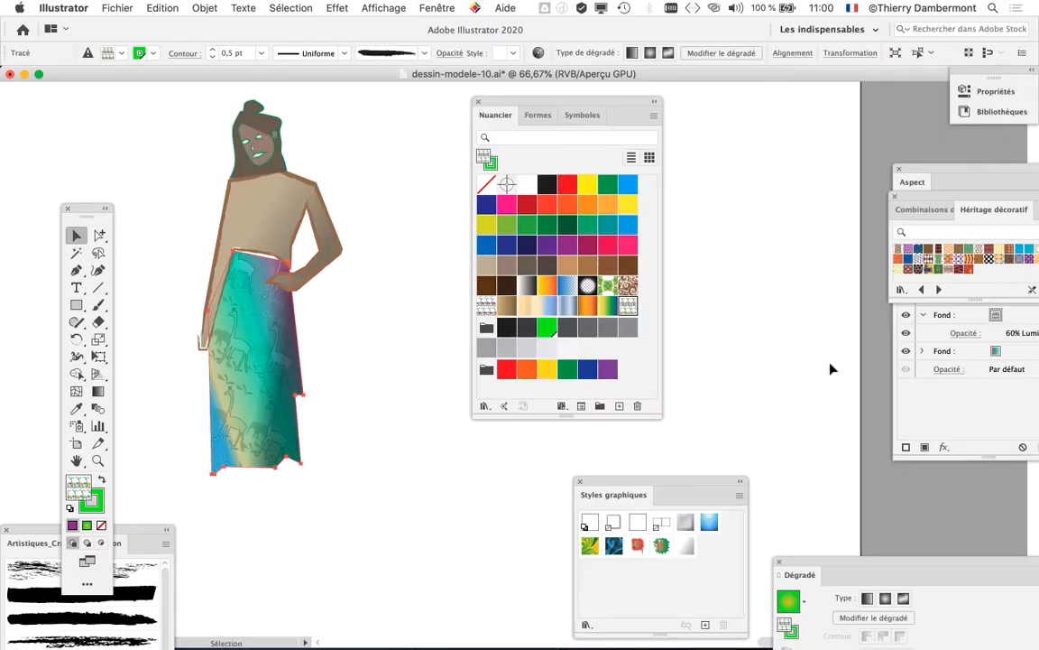
# Step: Place the enlarged Héritage décoratif panel next to the figure and display its patterns as medium thumbnails
pyautogui.moveTo(634, 108)
pyautogui.mouseDown()
pyautogui.moveTo(403, 436)
pyautogui.moveTo(435, 494)
pyautogui.mouseUp()
pyautogui.moveTo(930, 193); pyautogui.dragTo(433, 149)
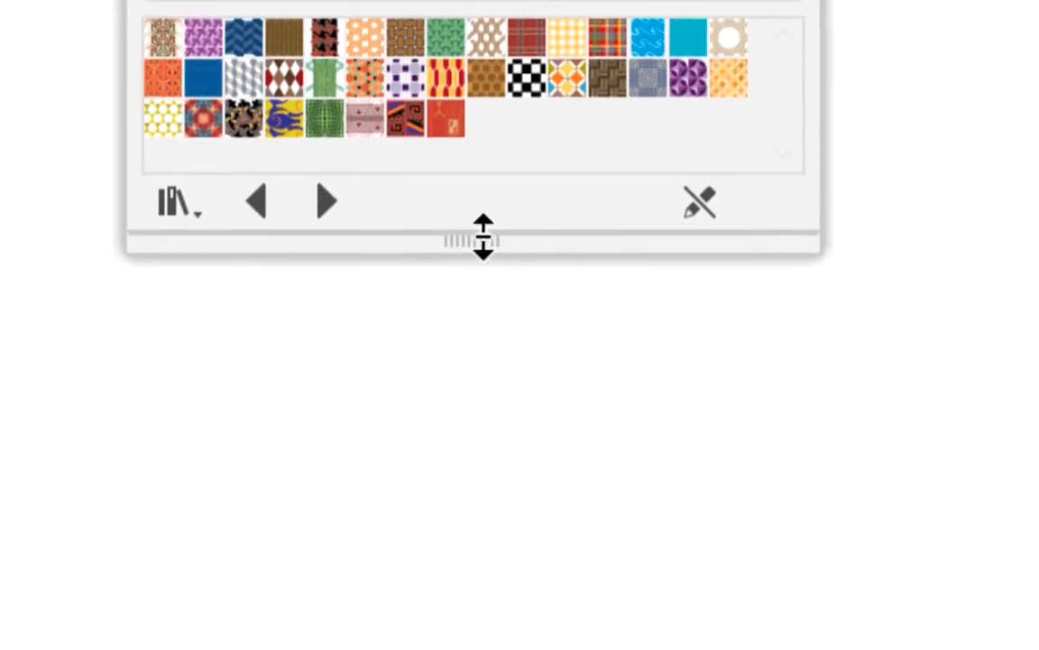
pyautogui.moveTo(484, 237); pyautogui.dragTo(484, 424)
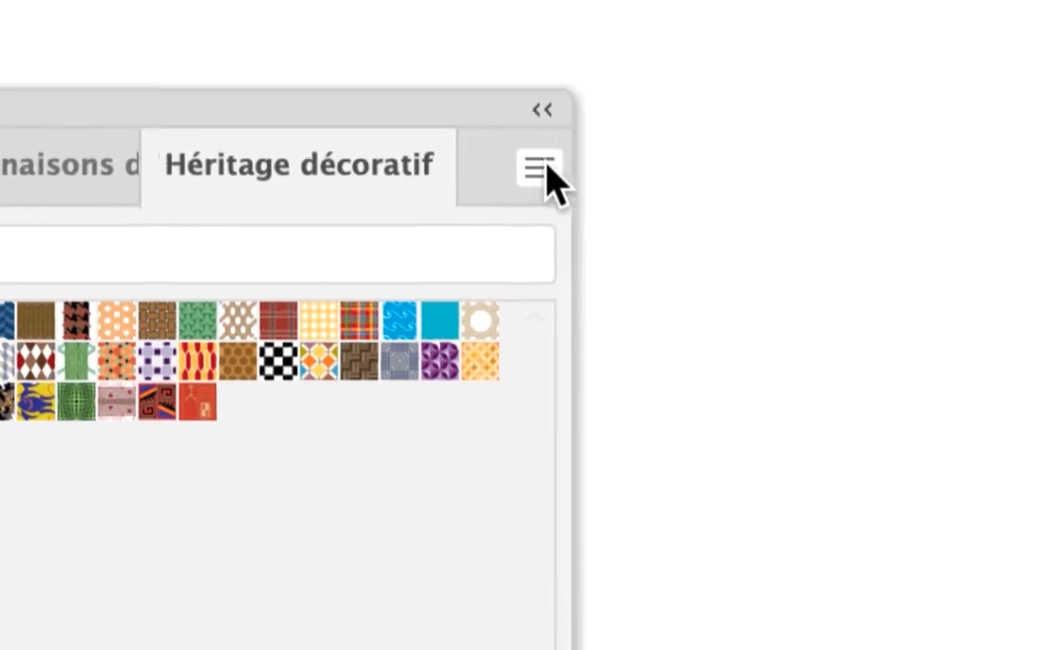
pyautogui.click(741, 66)
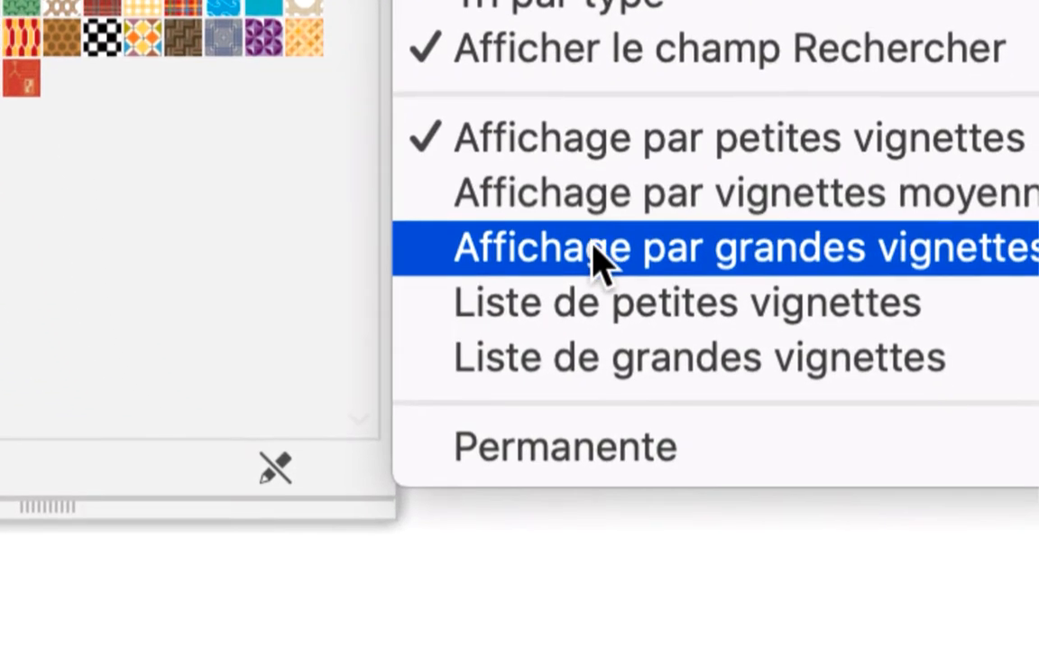
pyautogui.click(595, 262)
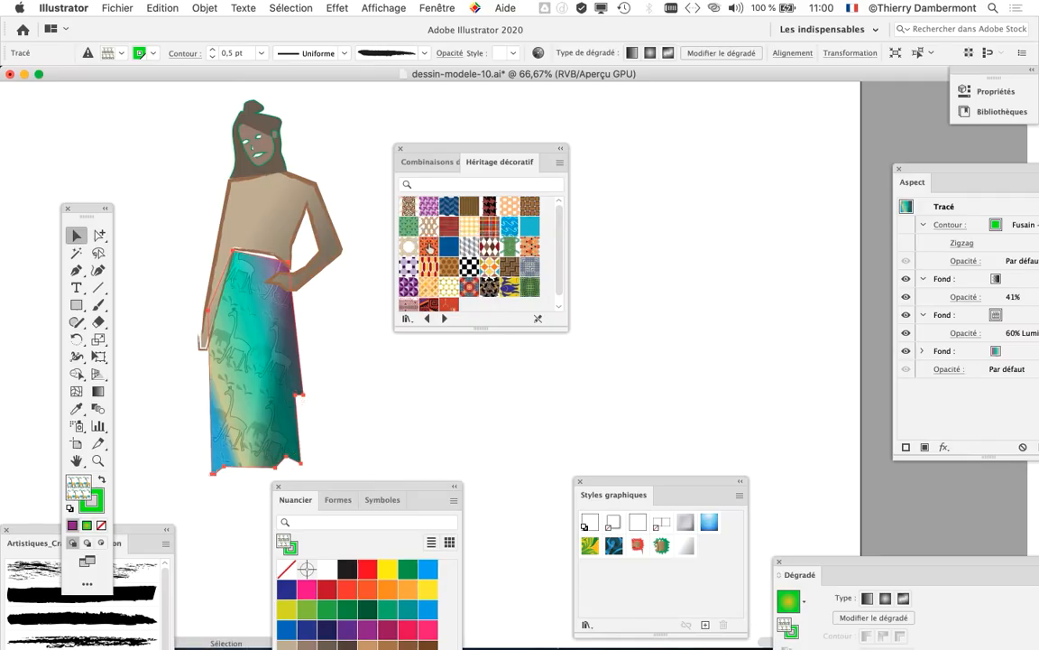
# Step: Try the orange woven pattern on the skirt's 60% Luminosité fill and examine it up close
pyautogui.click(429, 245)
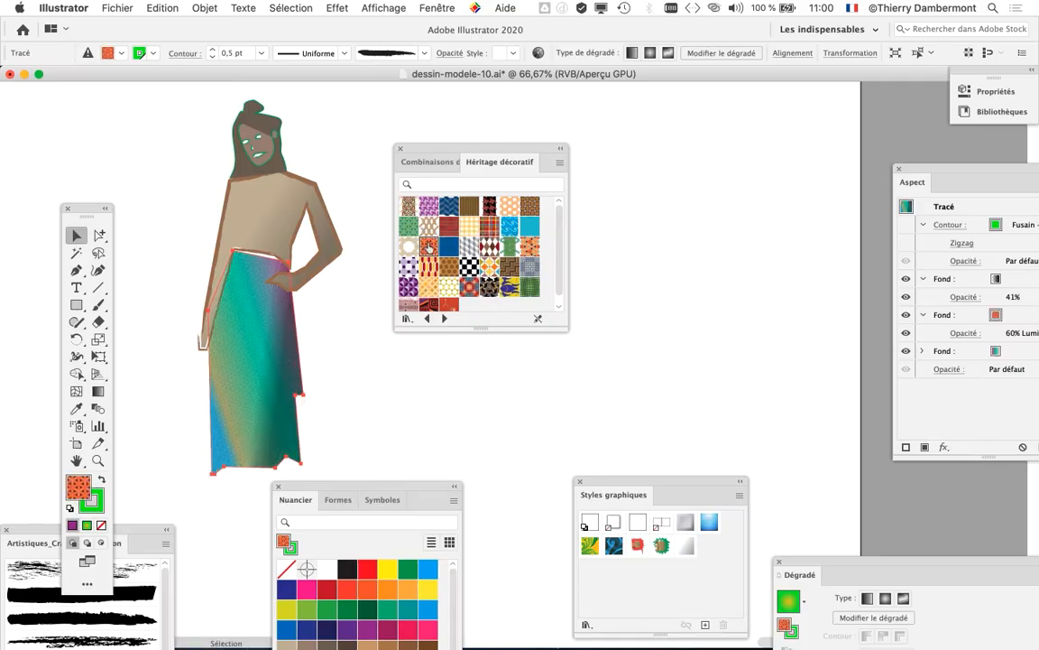
pyautogui.moveTo(403, 153); pyautogui.dragTo(451, 147)
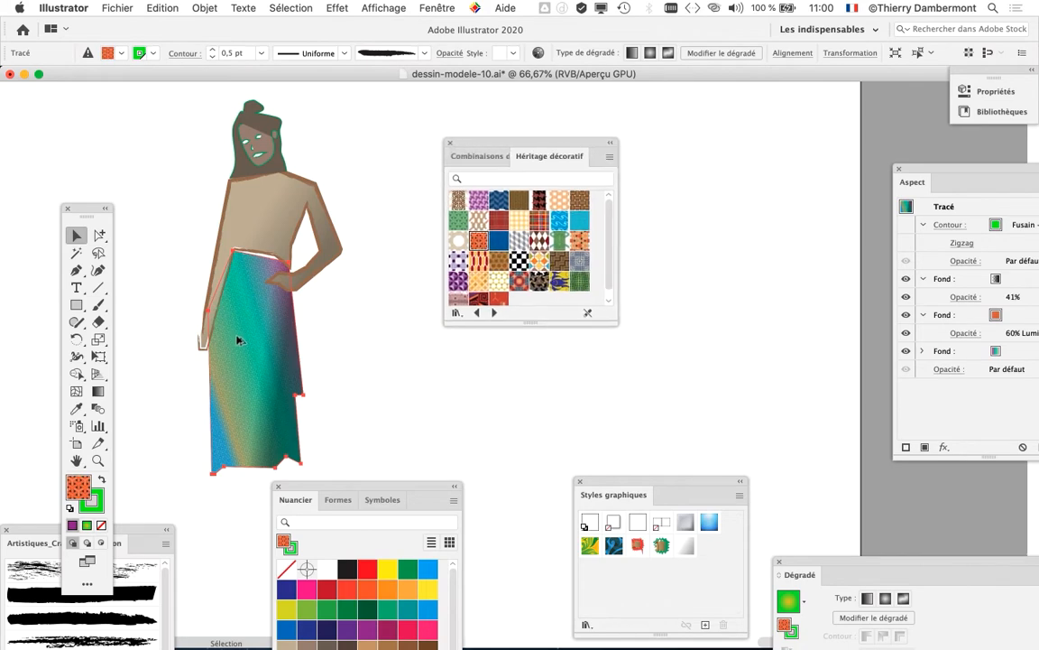
pyautogui.scroll(3, 237, 338)
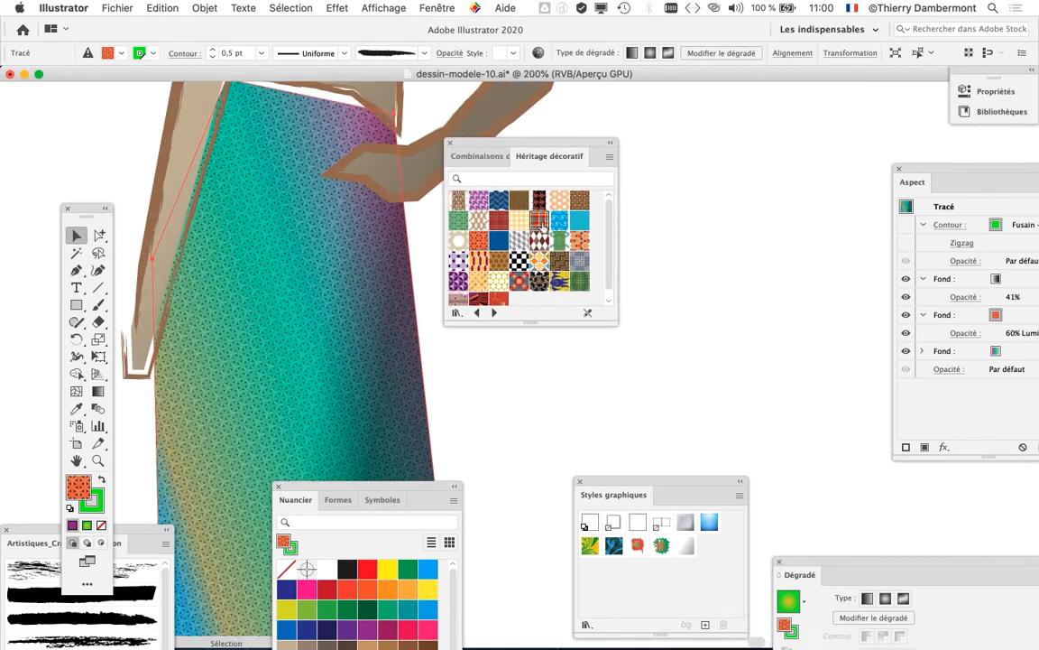
# Step: Try the tartan, blue wave and Tricot patterns on the skirt's pattern fill, ending with the dark blue chevron pattern
pyautogui.click(540, 222)
pyautogui.click(560, 222)
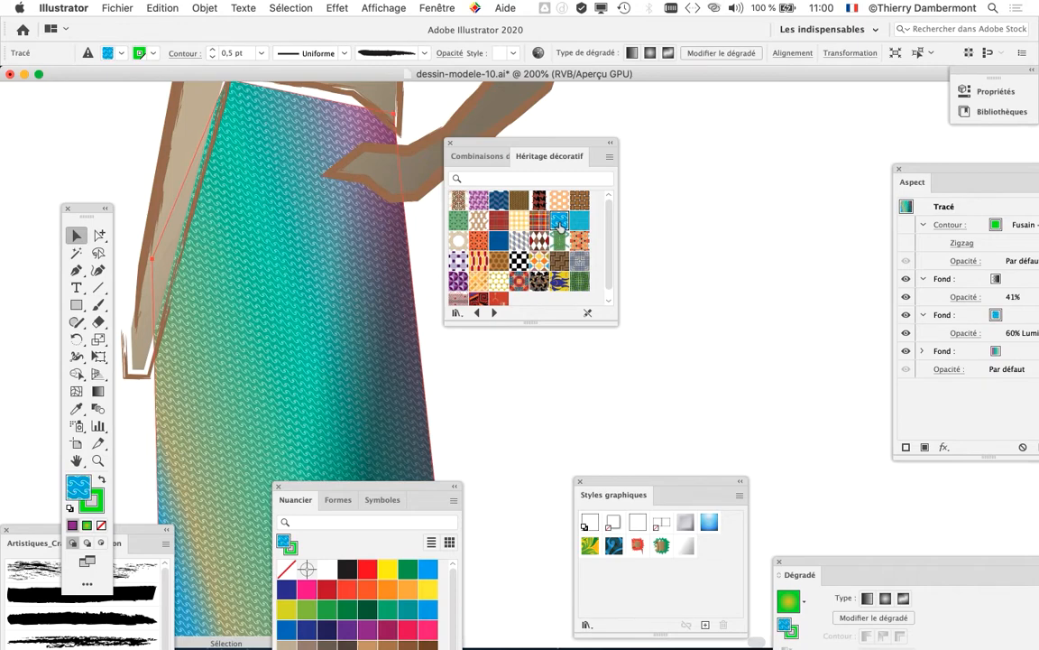
pyautogui.click(559, 201)
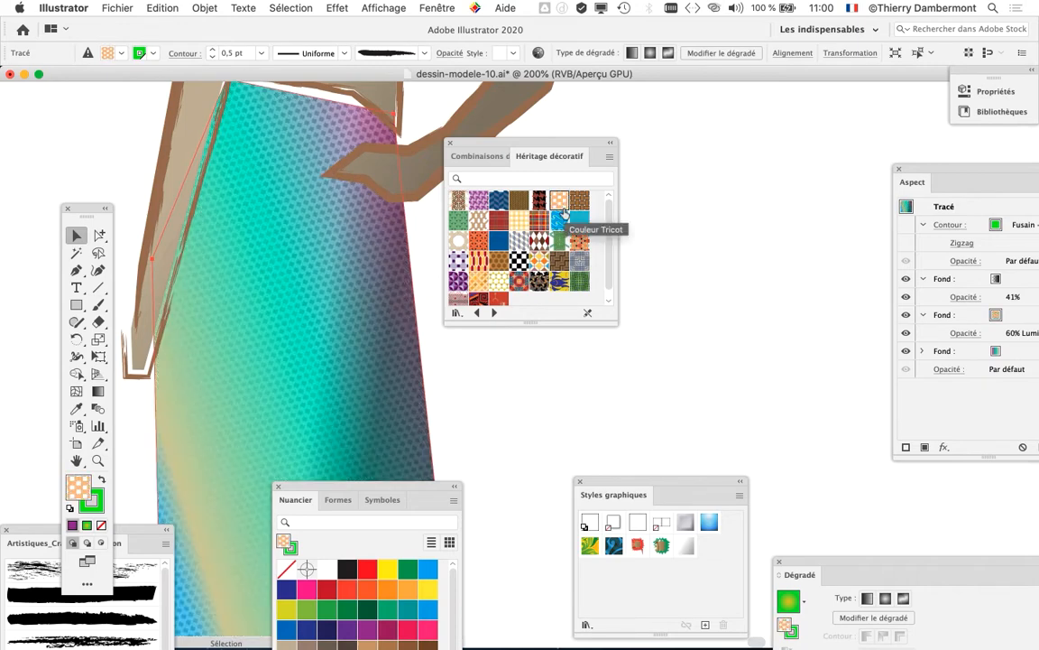
pyautogui.click(499, 202)
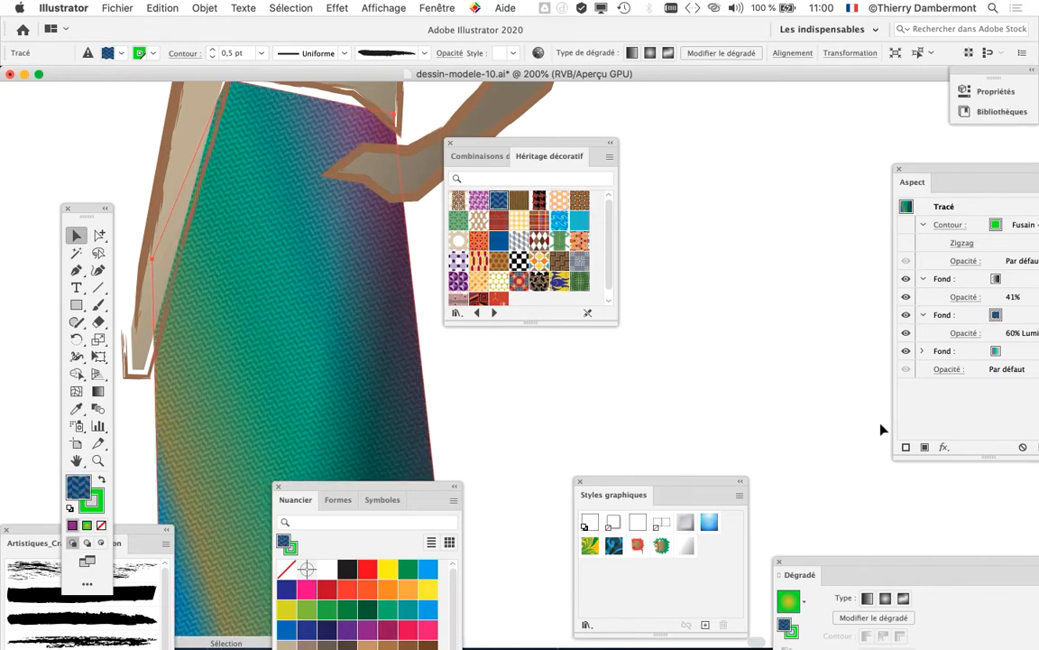
# Step: Select the skirt's 60% Luminosité fill and try the harlequin diamond pattern and the purple octagon pattern on it
pyautogui.moveTo(918, 173); pyautogui.dragTo(693, 153)
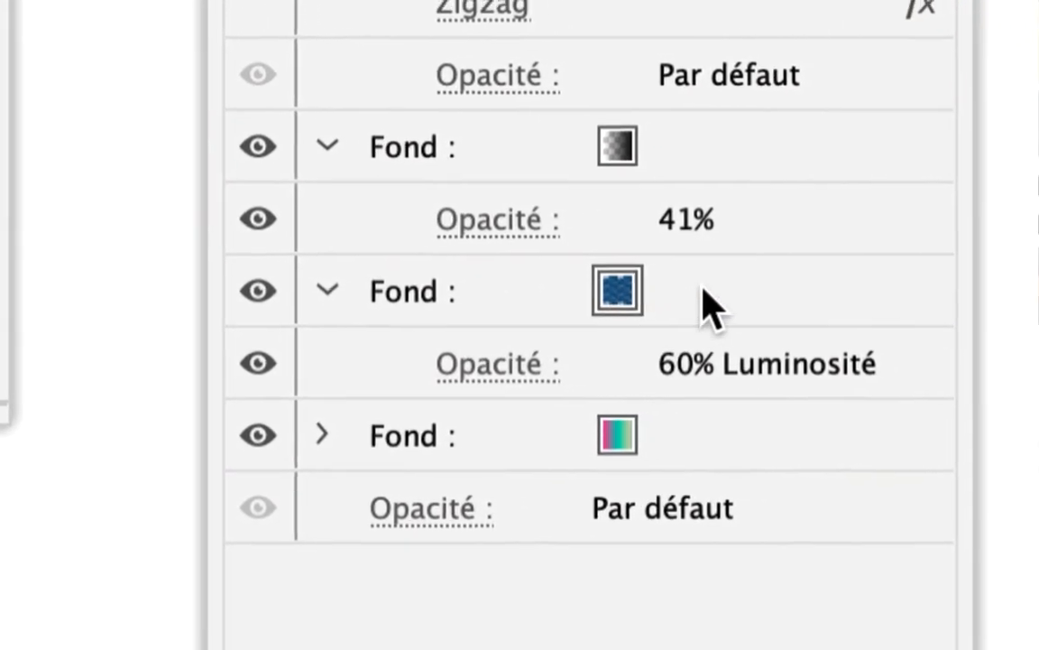
pyautogui.click(708, 307)
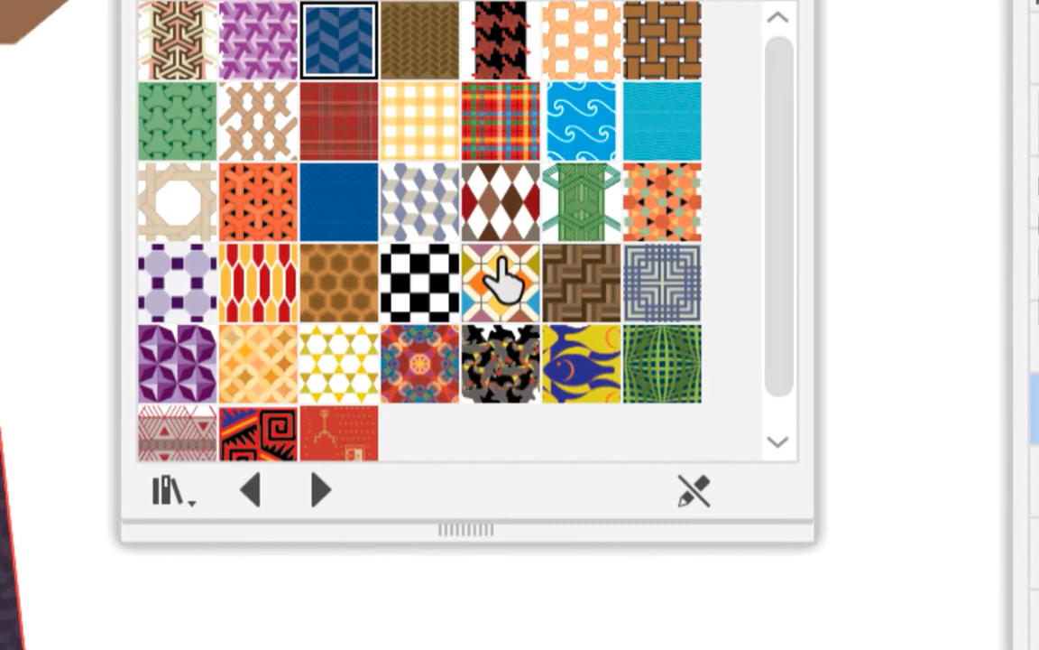
pyautogui.click(499, 225)
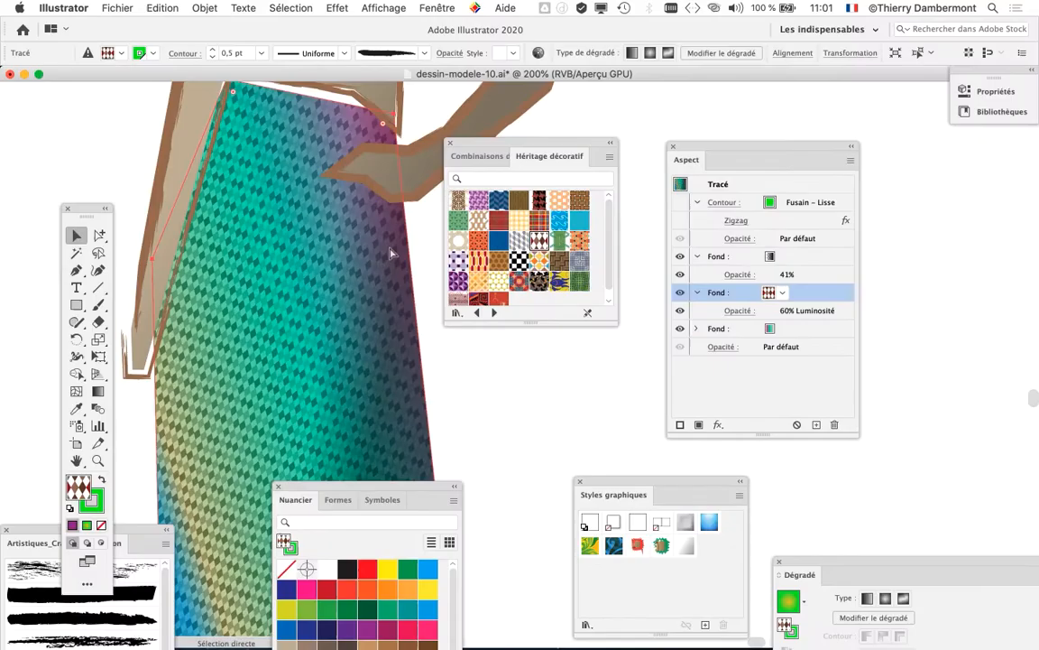
pyautogui.moveTo(719, 151); pyautogui.dragTo(856, 162)
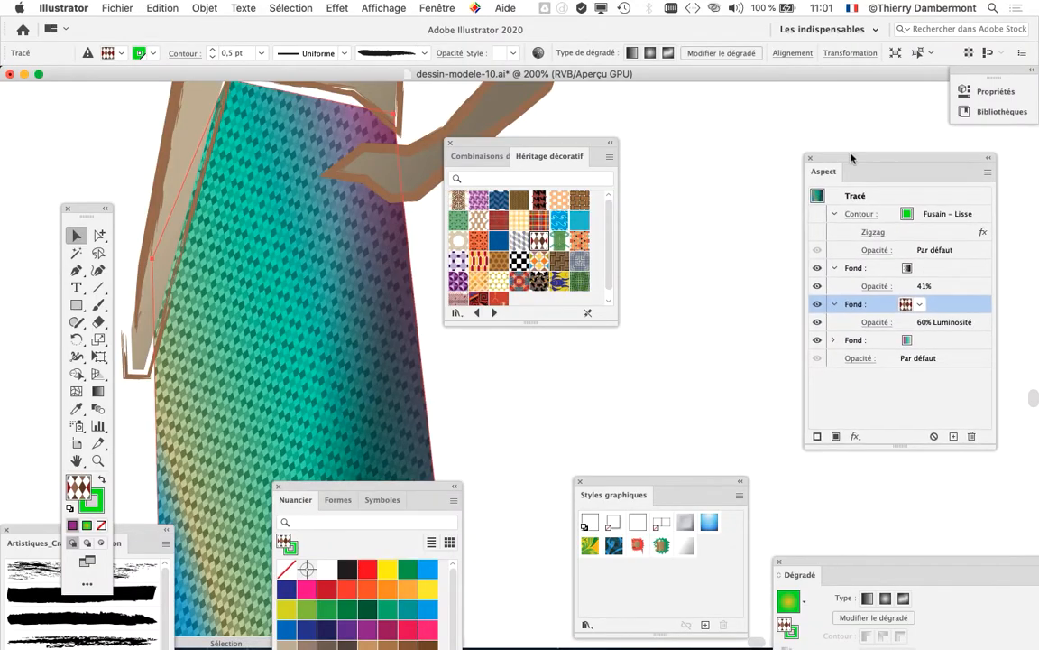
pyautogui.moveTo(548, 142); pyautogui.dragTo(714, 147)
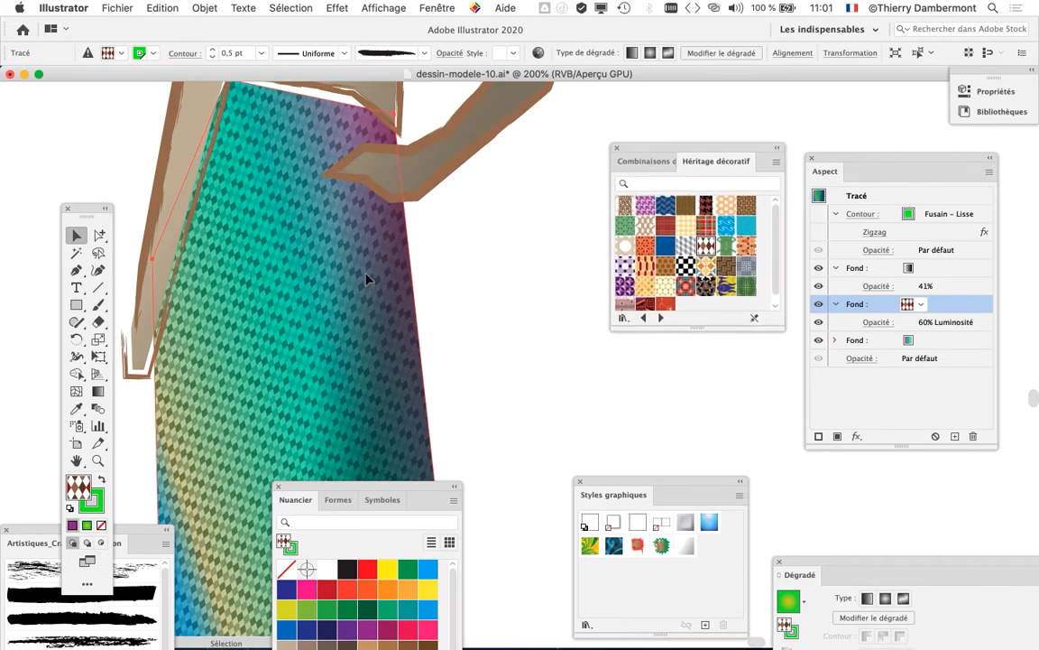
pyautogui.click(625, 265)
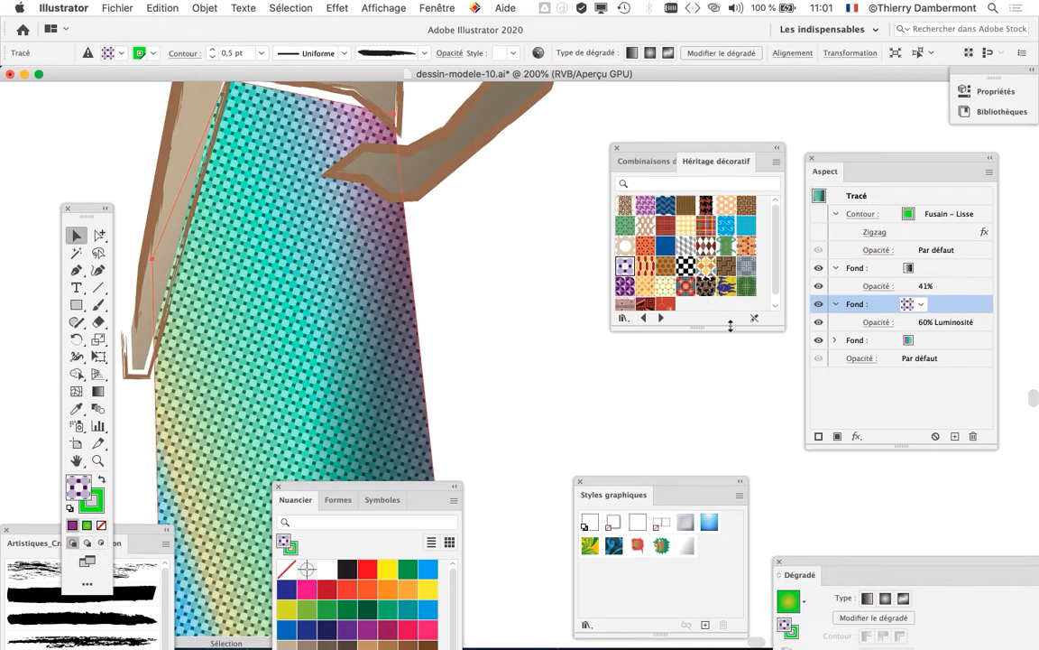
# Step: Apply the Couleur Poisson pattern to the skirt's 60% Luminosité fill and move the floating panels clear of the figure
pyautogui.moveTo(731, 325); pyautogui.dragTo(730, 365)
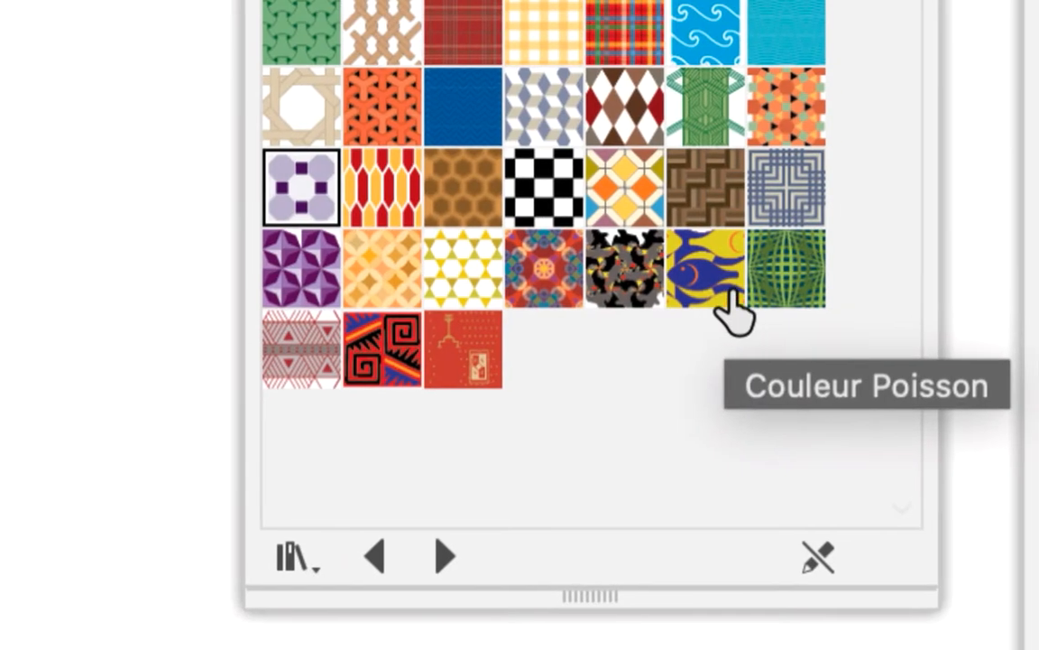
pyautogui.click(734, 285)
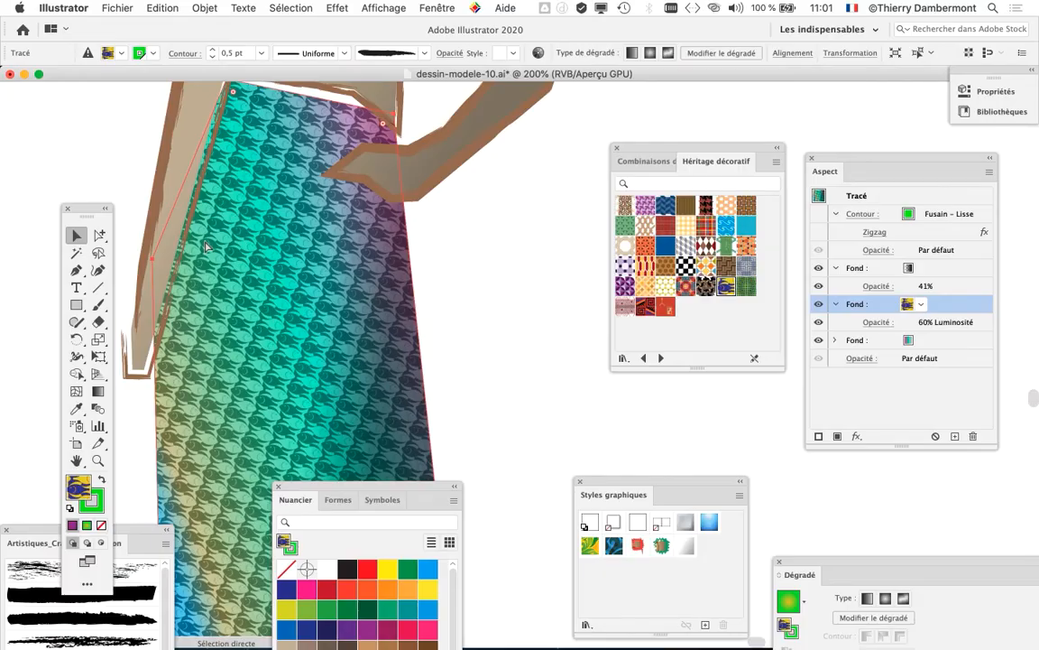
pyautogui.moveTo(902, 167); pyautogui.dragTo(925, 337)
pyautogui.moveTo(639, 155); pyautogui.dragTo(728, 135)
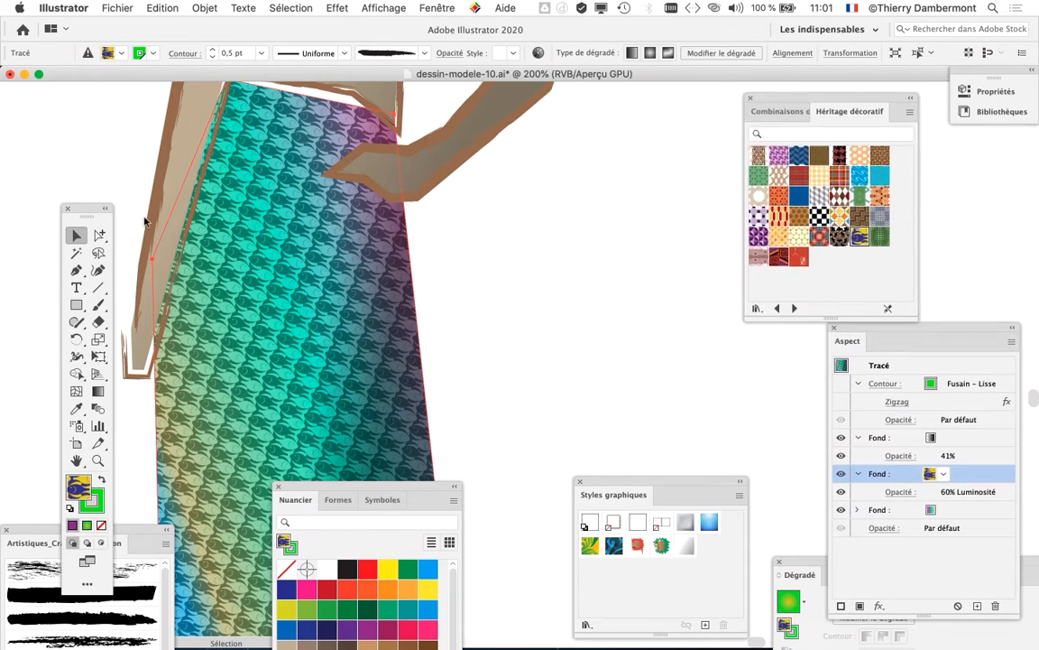
pyautogui.moveTo(86, 212); pyautogui.dragTo(66, 121)
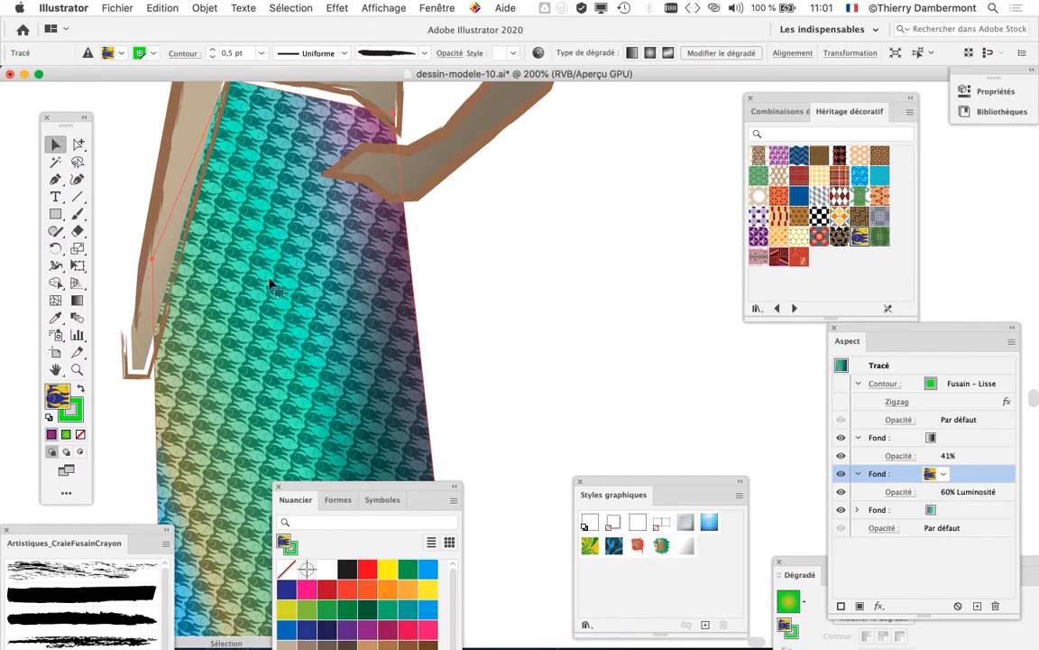
# Step: Scale the skirt's fish pattern uniformly to 300%, transforming only the pattern and not the object
pyautogui.moveTo(906, 335); pyautogui.dragTo(523, 198)
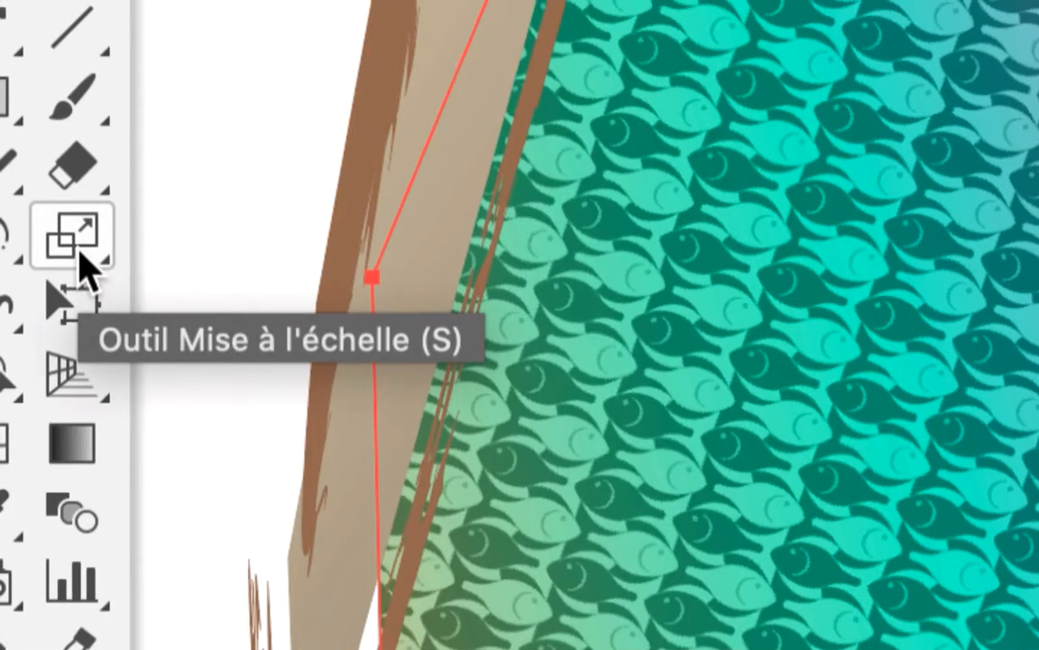
pyautogui.click(80, 256)
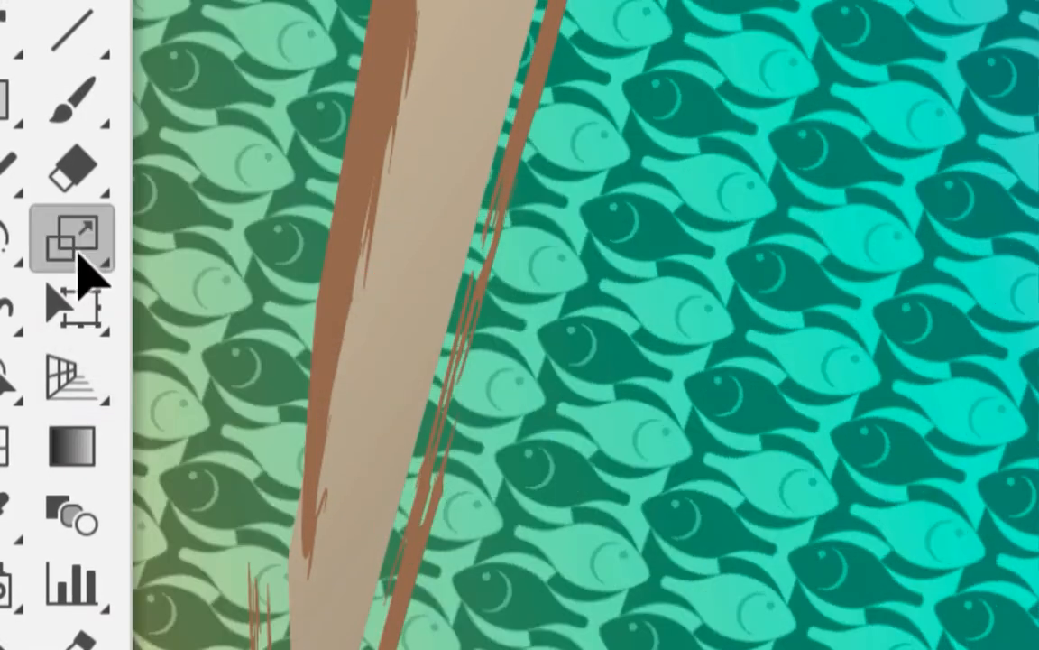
pyautogui.doubleClick(79, 256)
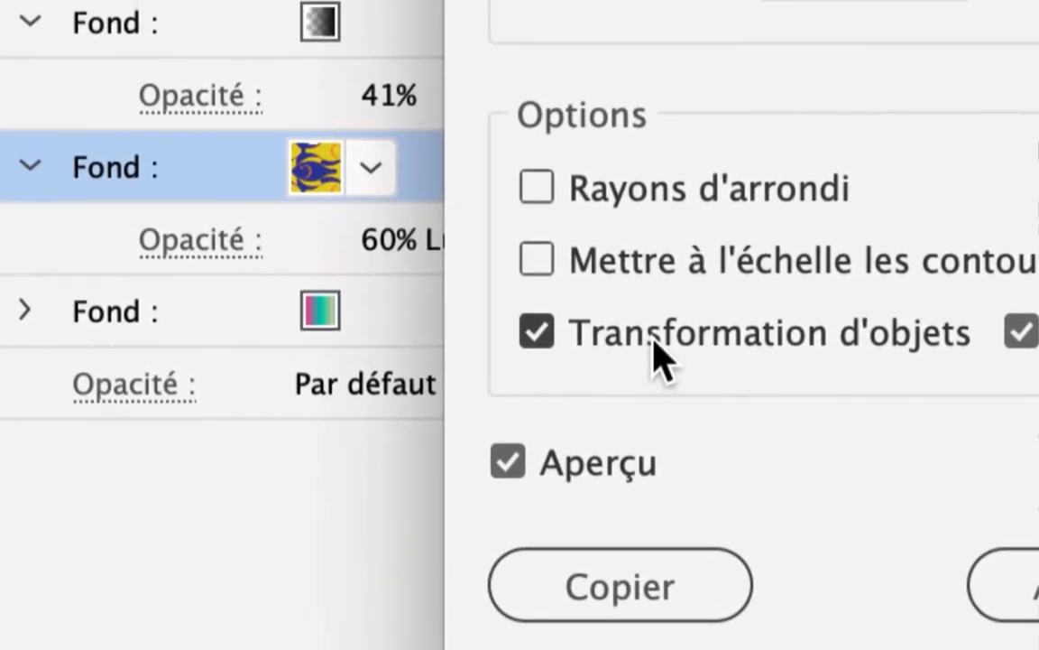
pyautogui.click(665, 222)
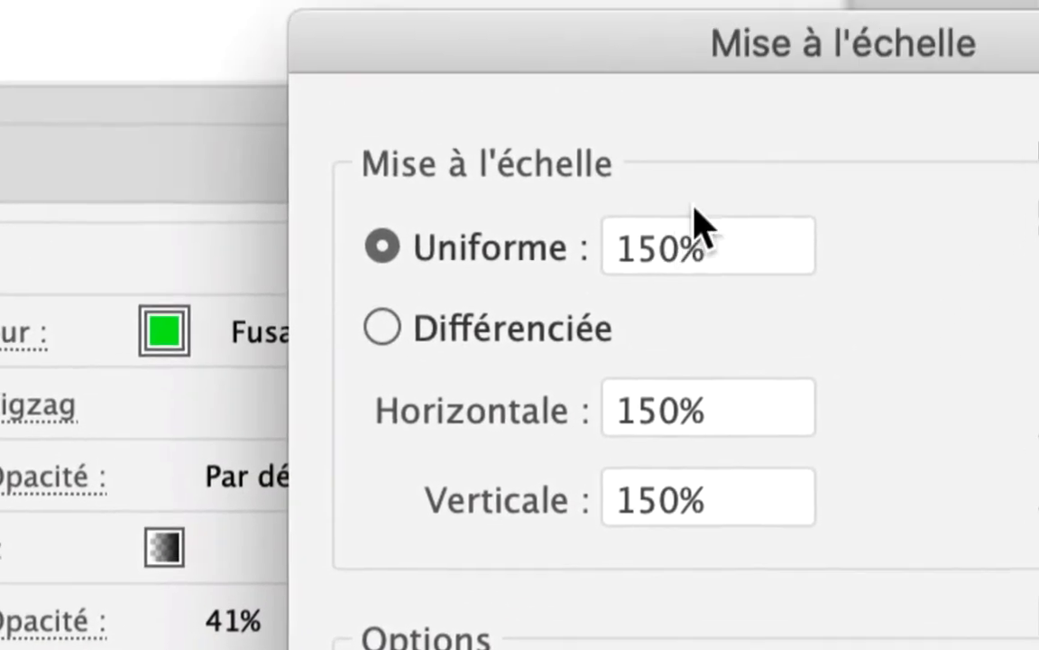
pyautogui.moveTo(704, 249); pyautogui.dragTo(589, 258)
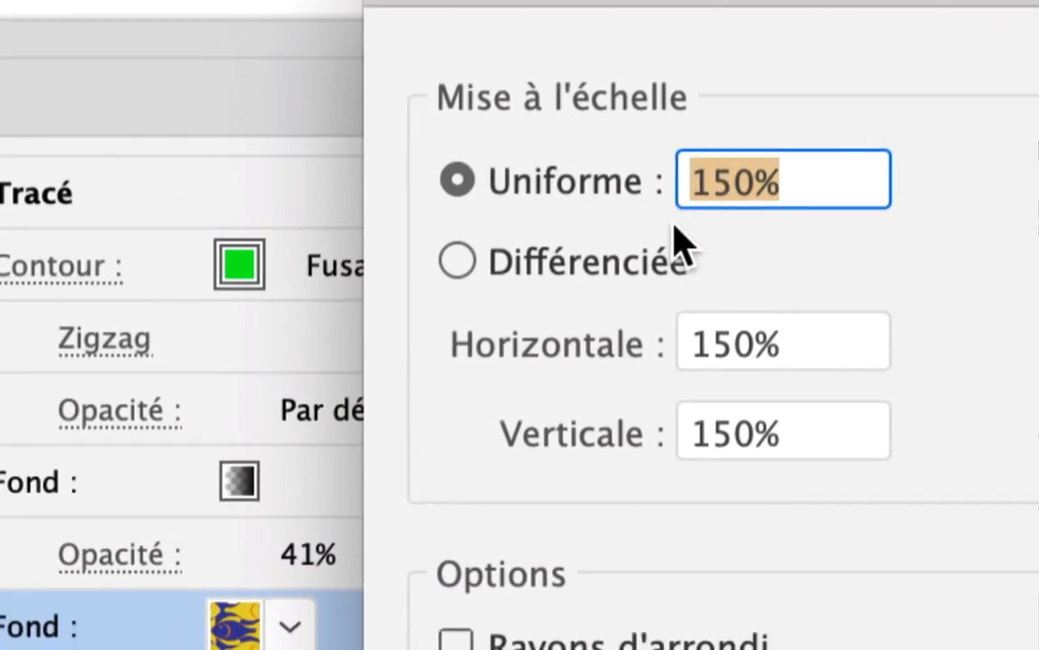
pyautogui.write('300')
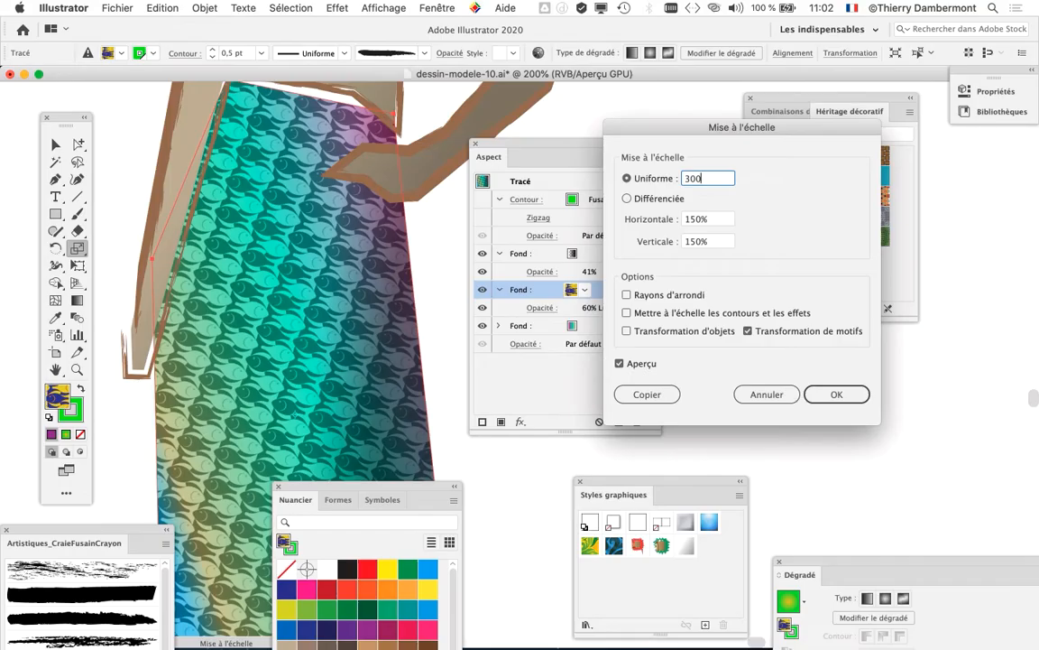
pyautogui.press('Tab')
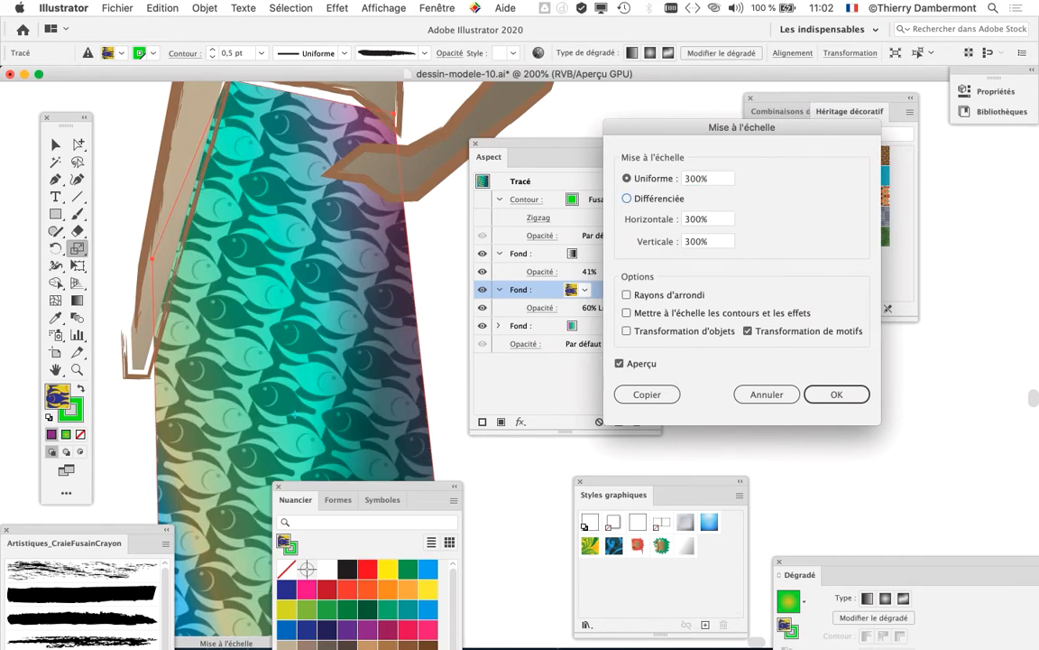
pyautogui.press('Return')
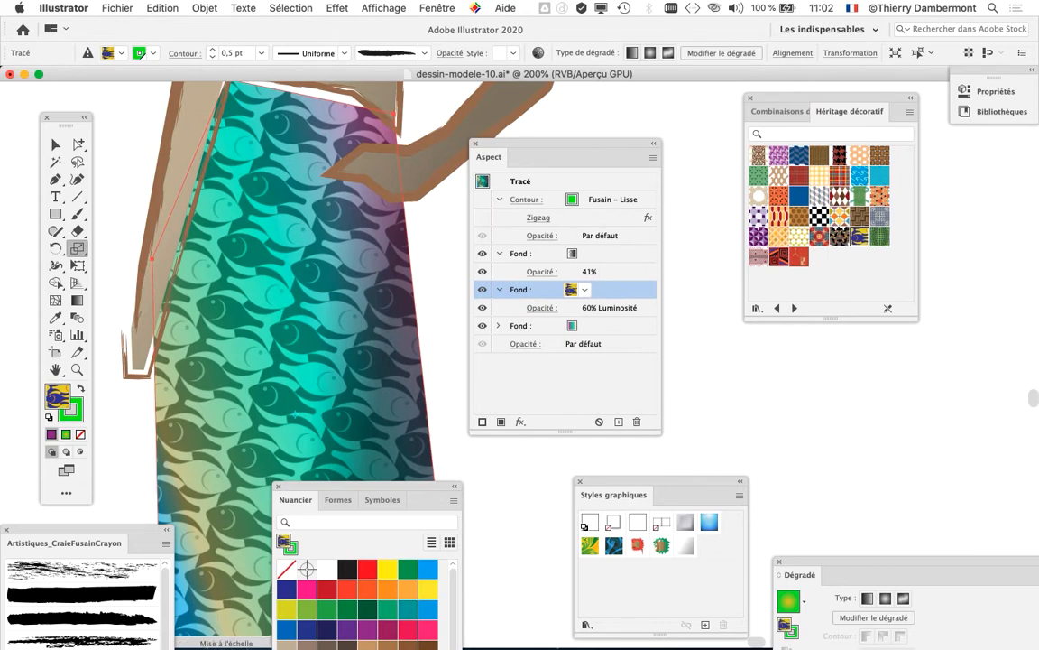
# Step: Select the complete figure with its fish-pattern skirt and place a duplicate beside the original
pyautogui.moveTo(542, 146); pyautogui.dragTo(654, 160)
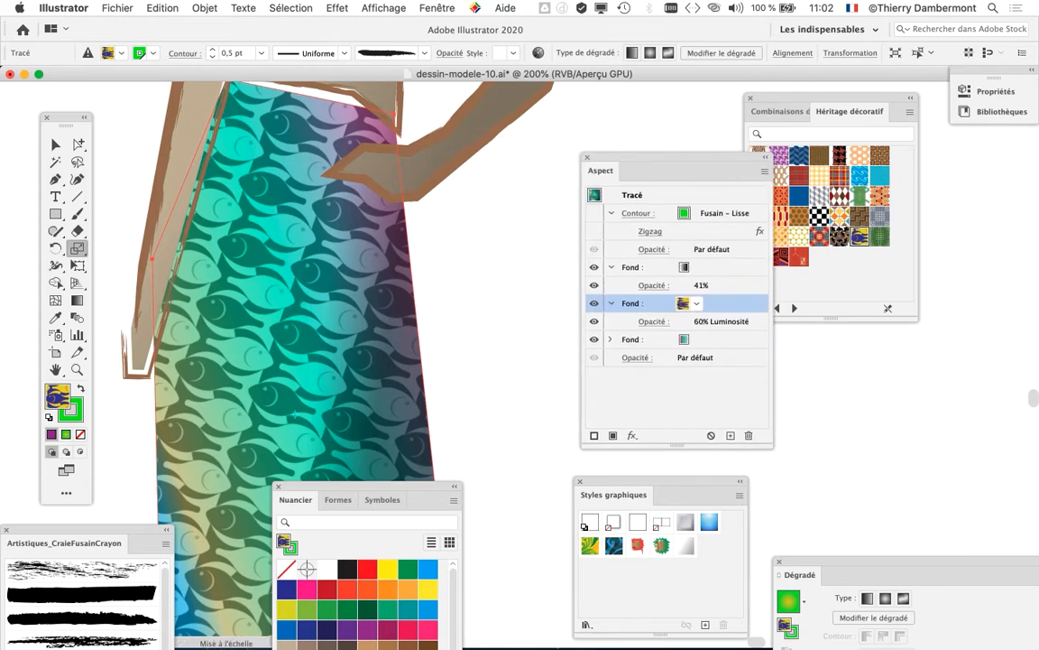
pyautogui.press('super+minus')
pyautogui.press('super+minus')
pyautogui.press('super+minus')
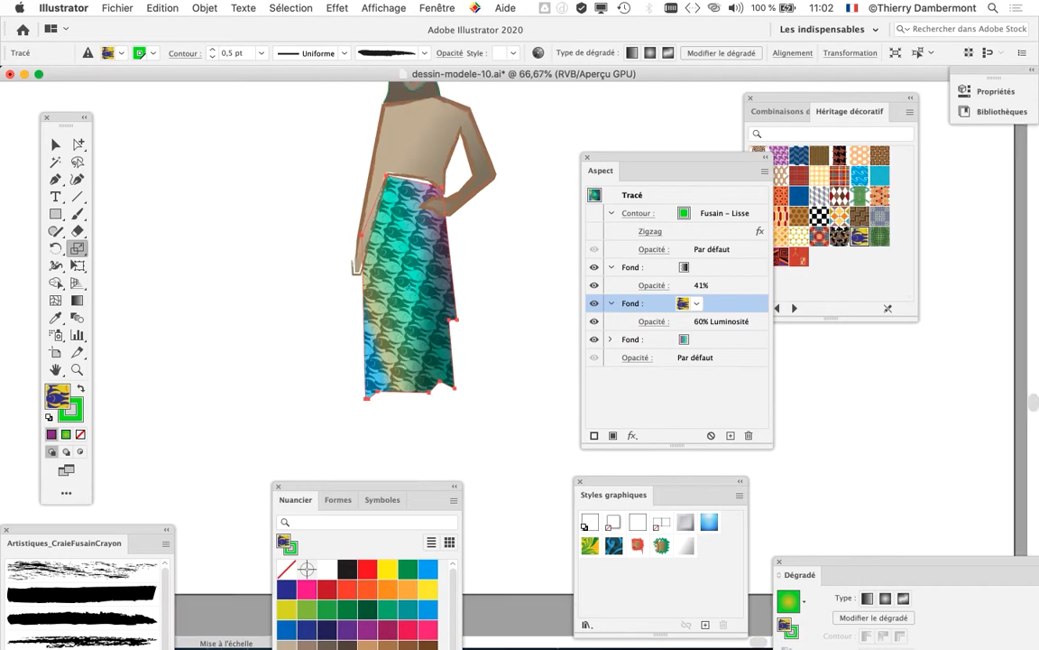
pyautogui.press('super+plus')
pyautogui.press('v')
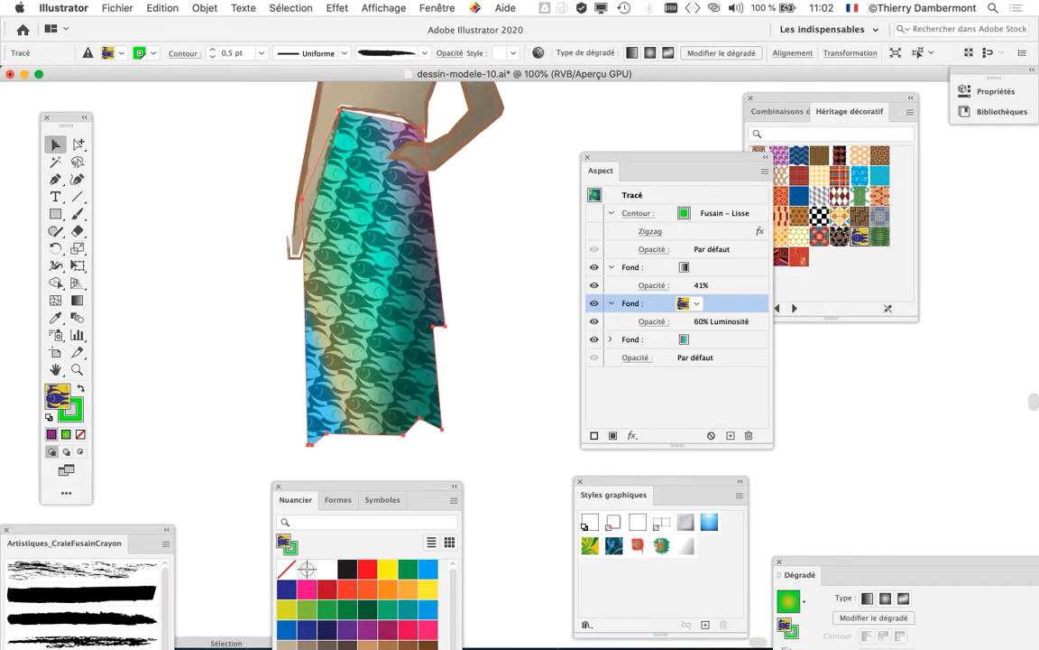
pyautogui.press('super+minus')
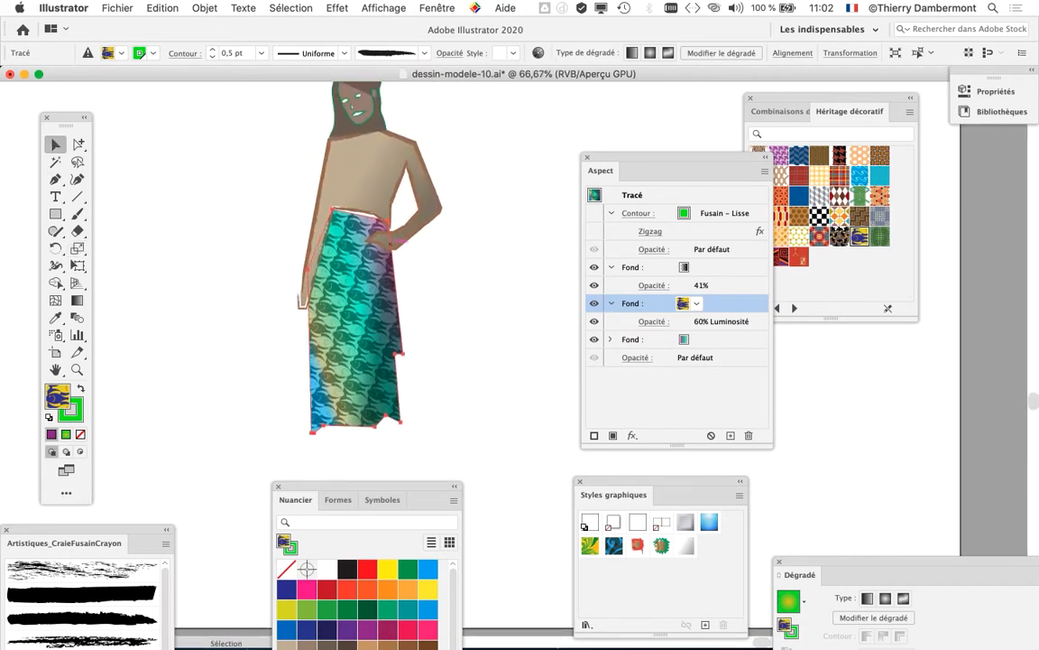
pyautogui.scroll(2, 390, 244)
pyautogui.moveTo(361, 487); pyautogui.dragTo(355, 528)
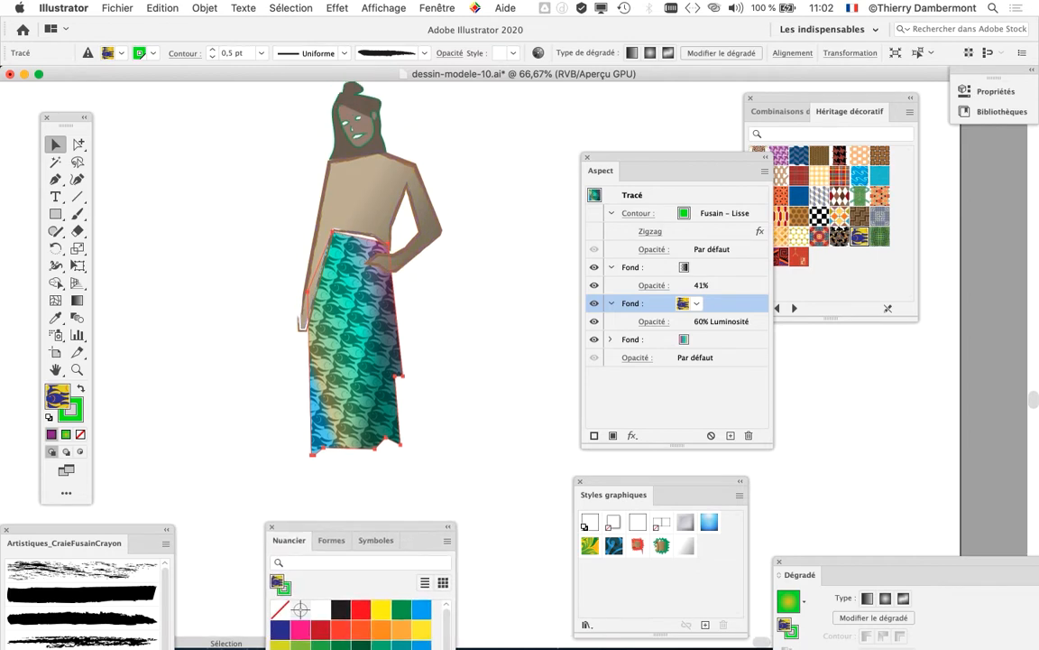
pyautogui.scroll(1, 361, 361)
pyautogui.moveTo(260, 101); pyautogui.dragTo(420, 435)
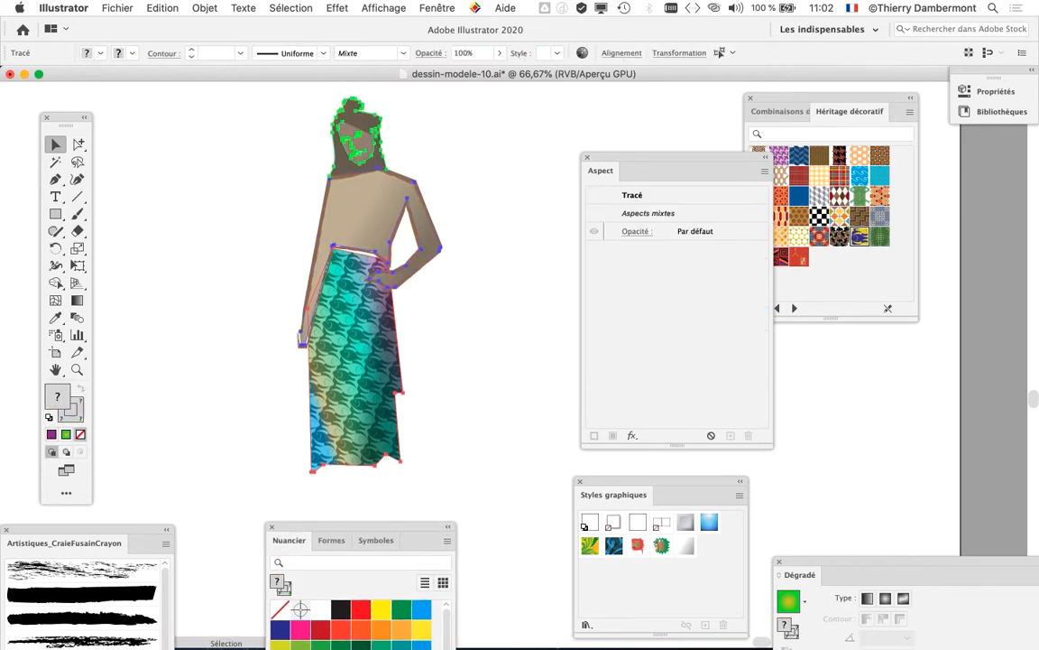
pyautogui.hscroll(8, 421, 360)
pyautogui.moveTo(270, 216); pyautogui.dragTo(469, 214)
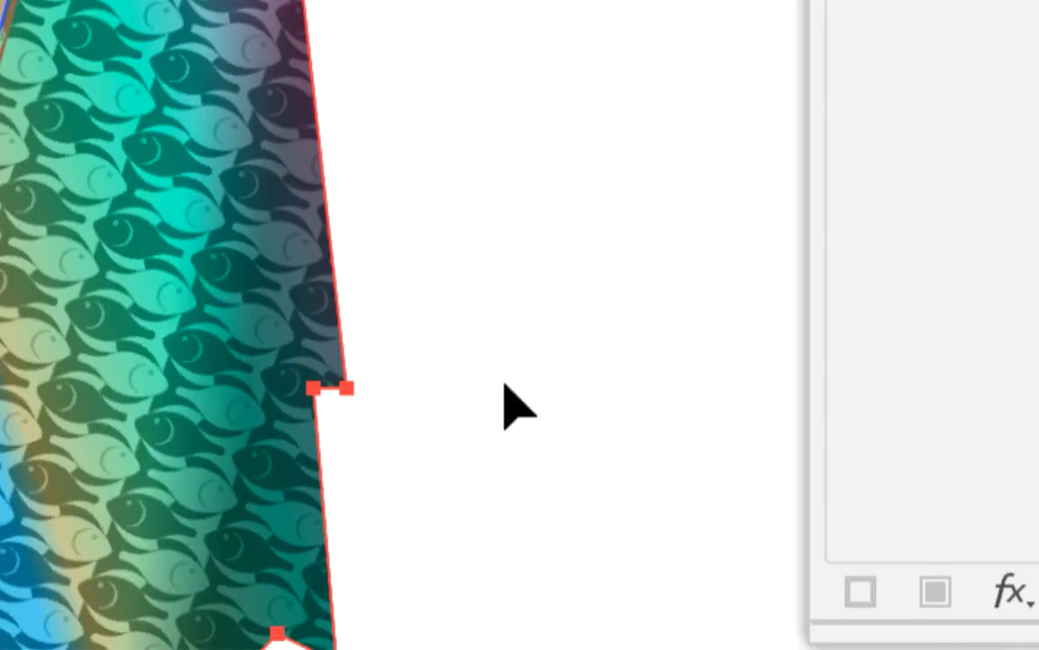
# Step: Select the duplicate figure's skirt and open the opacity settings of its fish-pattern fill
pyautogui.click(506, 383)
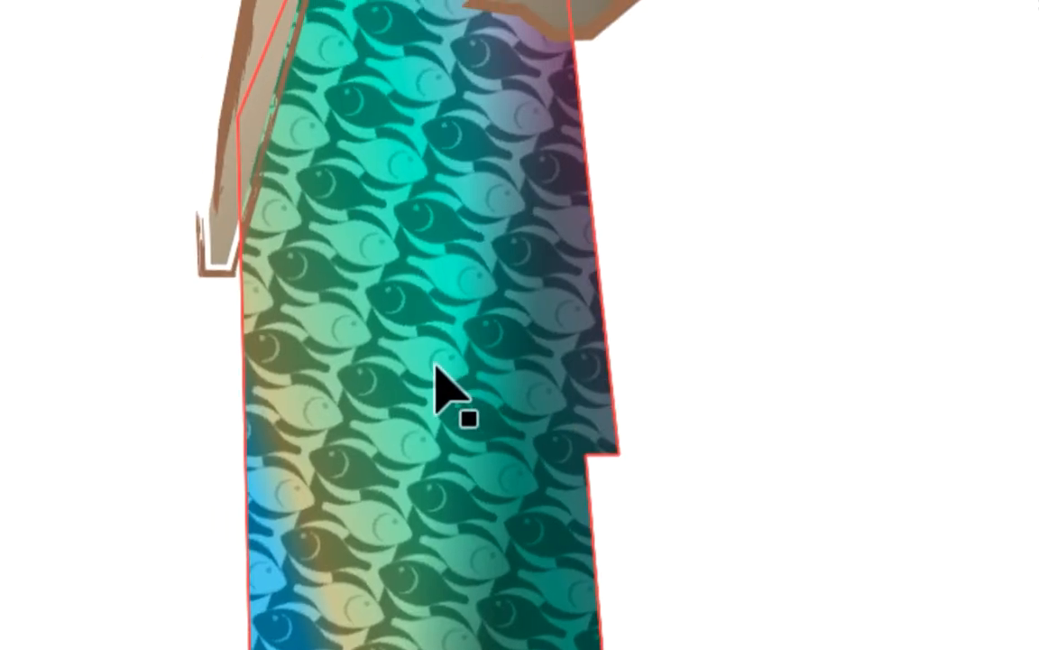
pyautogui.click(436, 376)
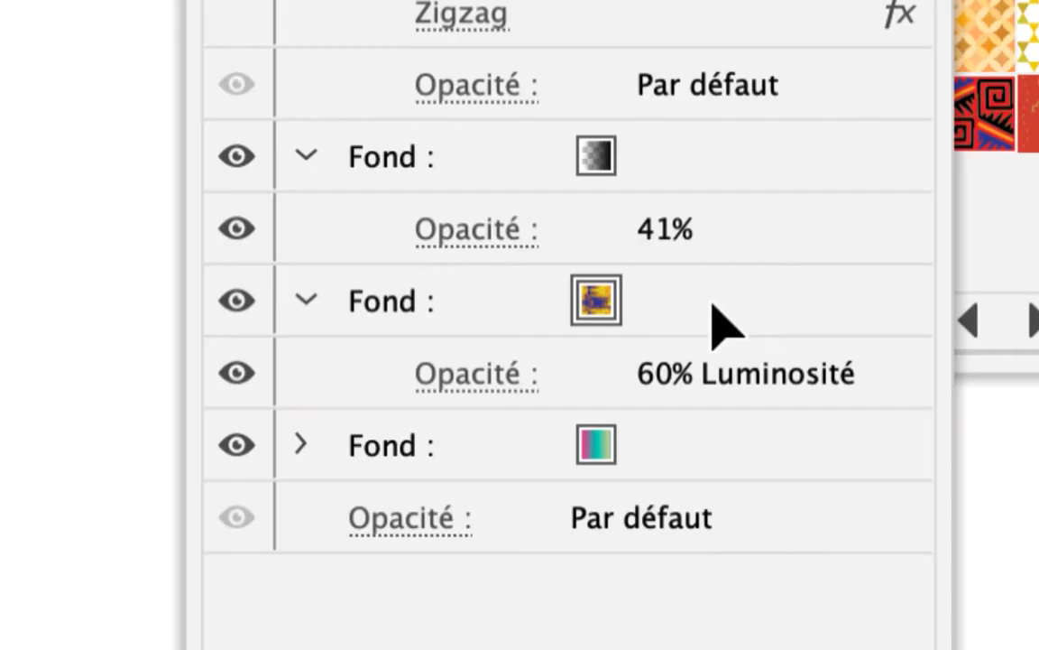
pyautogui.click(713, 308)
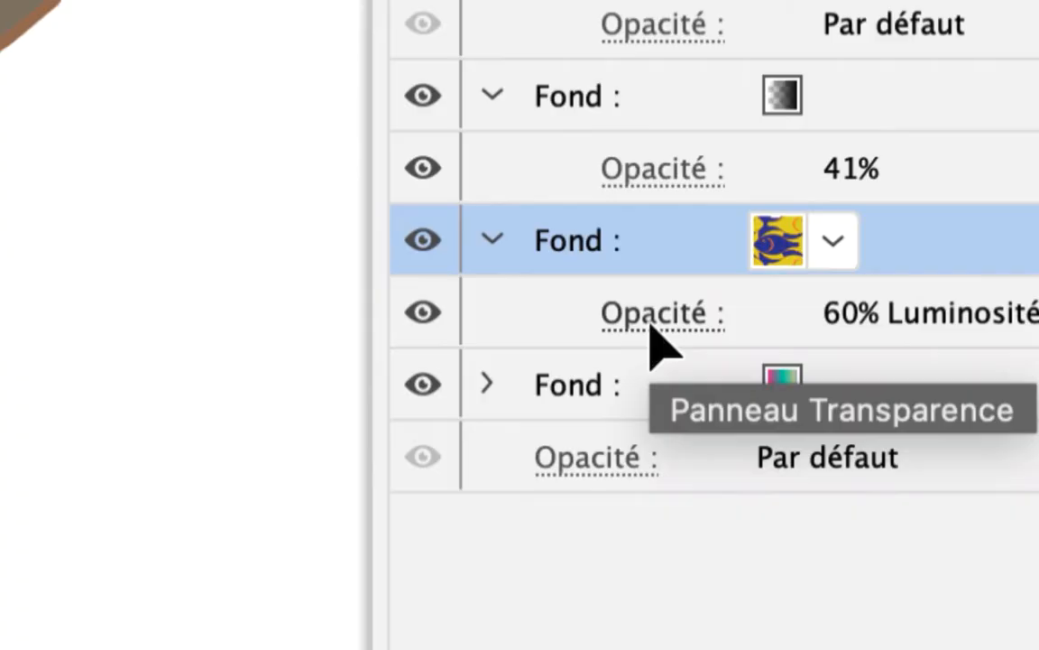
pyautogui.click(651, 327)
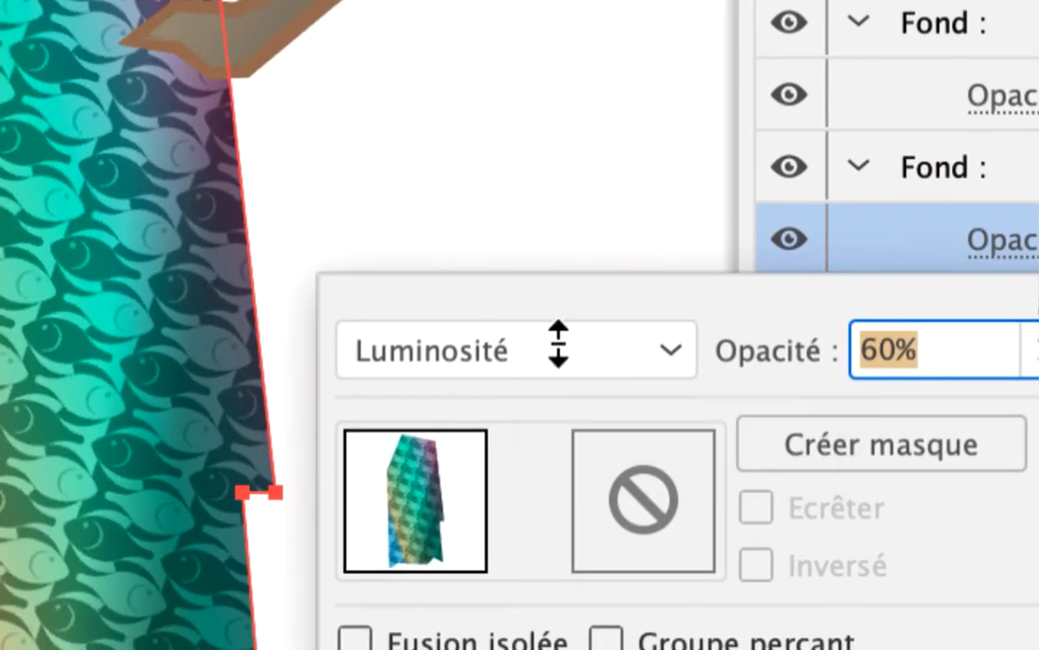
# Step: Try the Saturation, Différence, Densité couleur – and Obscurcir blend modes on the fish-pattern fill, then set it to Normale
pyautogui.scroll(1, 558, 344)
pyautogui.scroll(1, 559, 344)
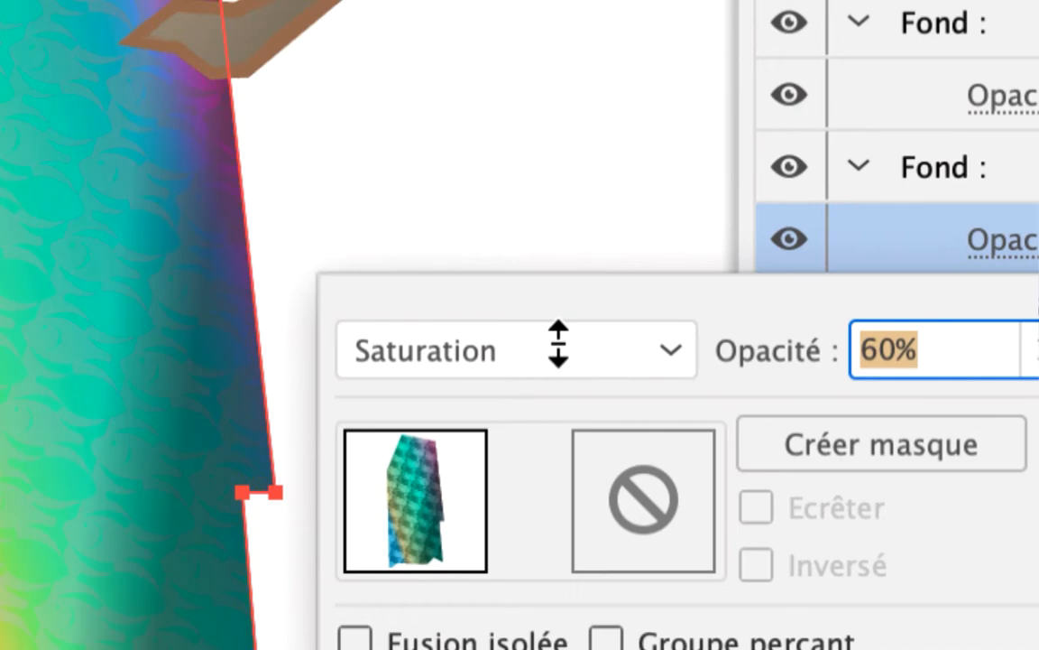
pyautogui.scroll(3, 559, 344)
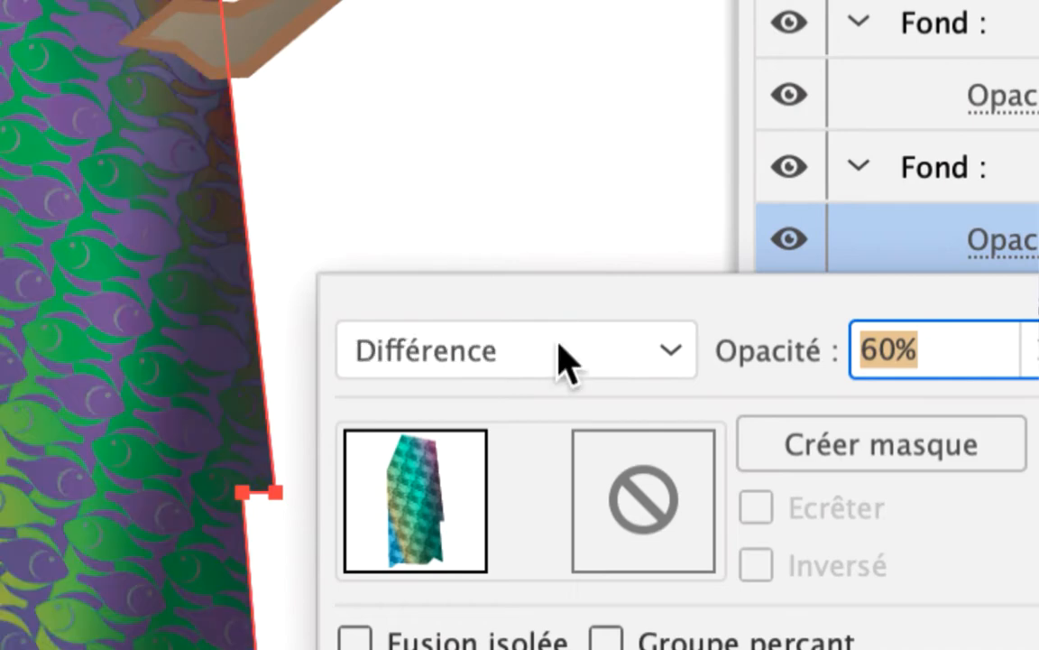
pyautogui.scroll(1, 559, 344)
pyautogui.scroll(3, 558, 343)
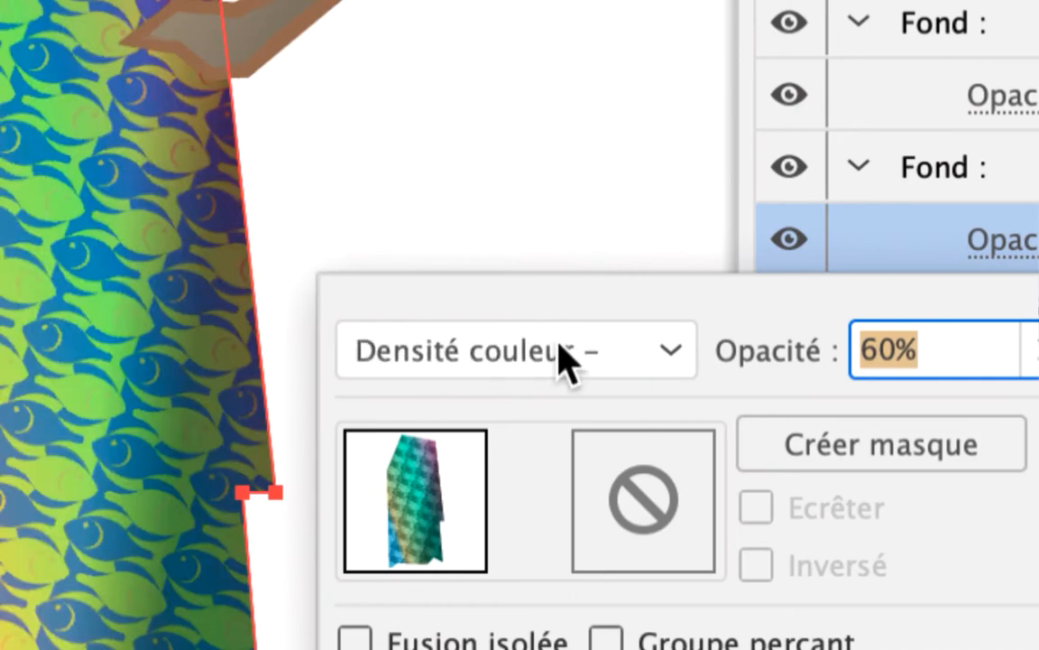
pyautogui.scroll(2, 561, 347)
pyautogui.scroll(4, 561, 359)
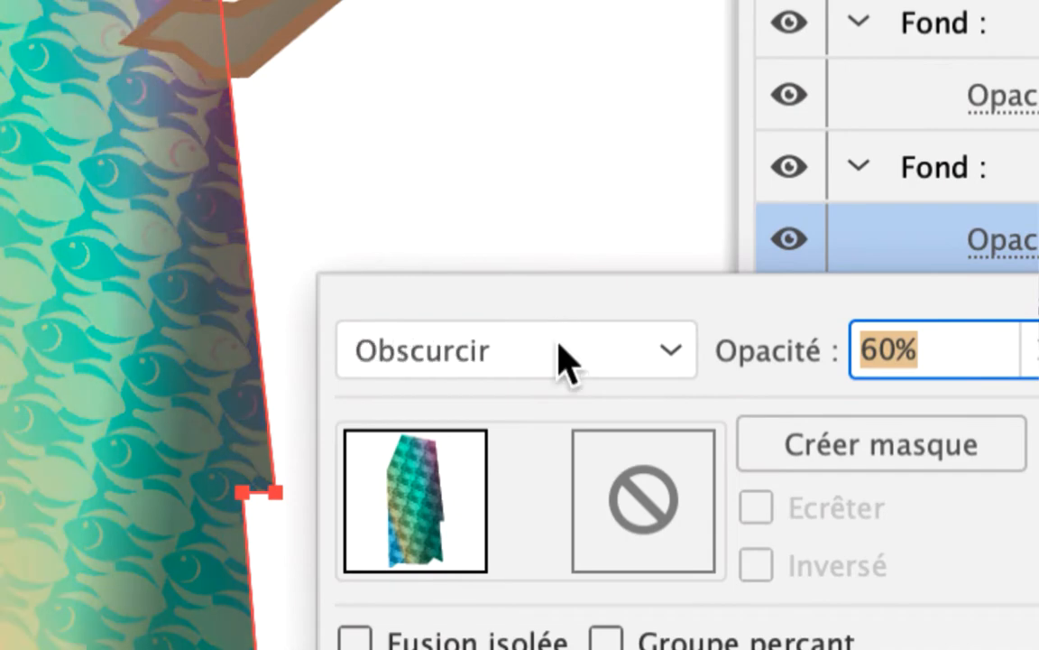
pyautogui.click(562, 359)
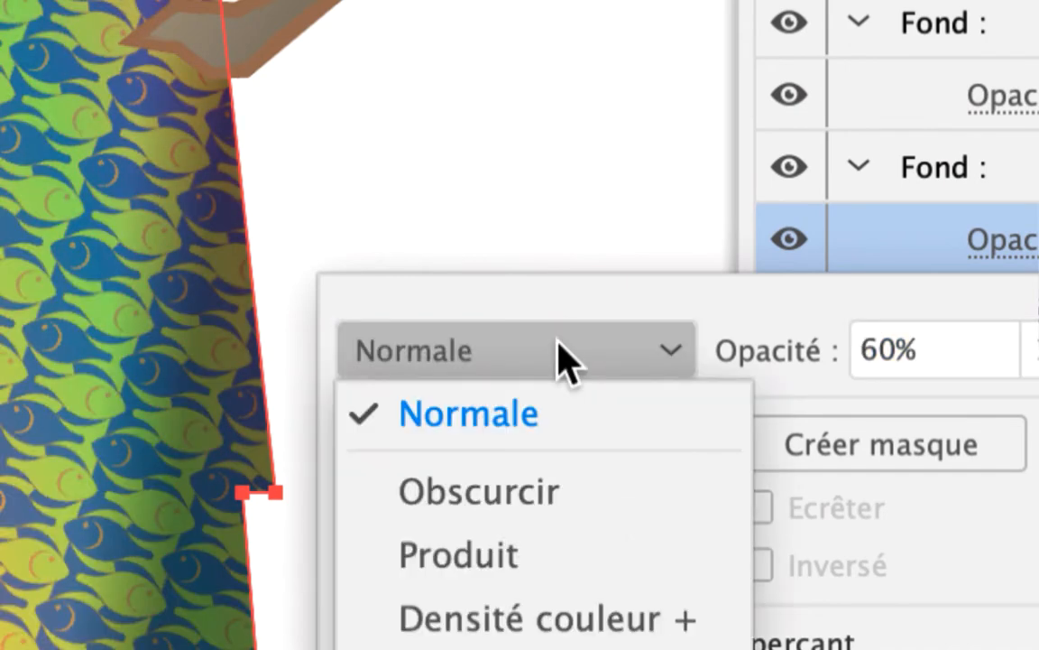
pyautogui.click(559, 356)
pyautogui.click(559, 356)
pyautogui.click(561, 356)
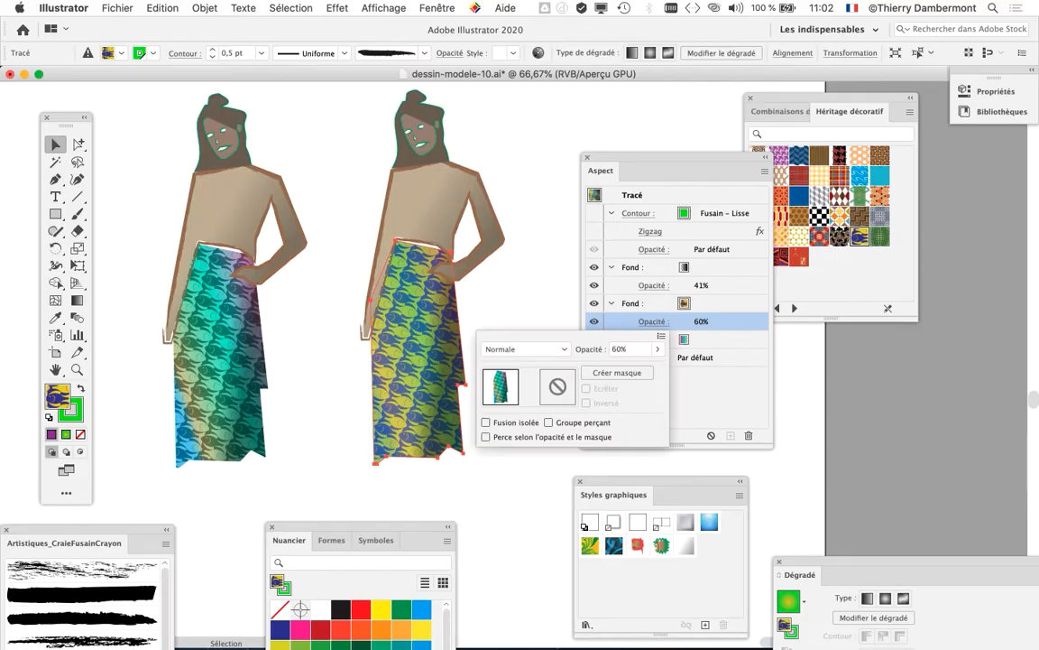
# Step: Examine the duplicate's fish-pattern skirt up close while toggling the visibility of its underlying multicolour gradient fill
pyautogui.press('Escape')
pyautogui.press('super+equal')
pyautogui.press('super+equal')
pyautogui.press('super+equal')
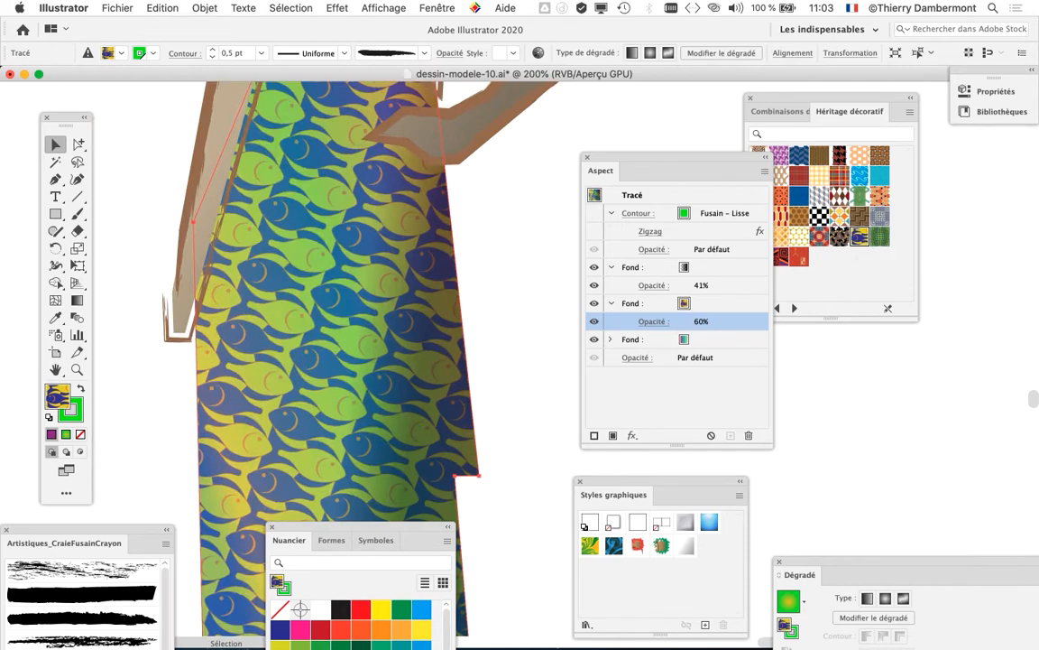
pyautogui.click(594, 340)
pyautogui.click(594, 339)
pyautogui.click(594, 339)
pyautogui.click(593, 339)
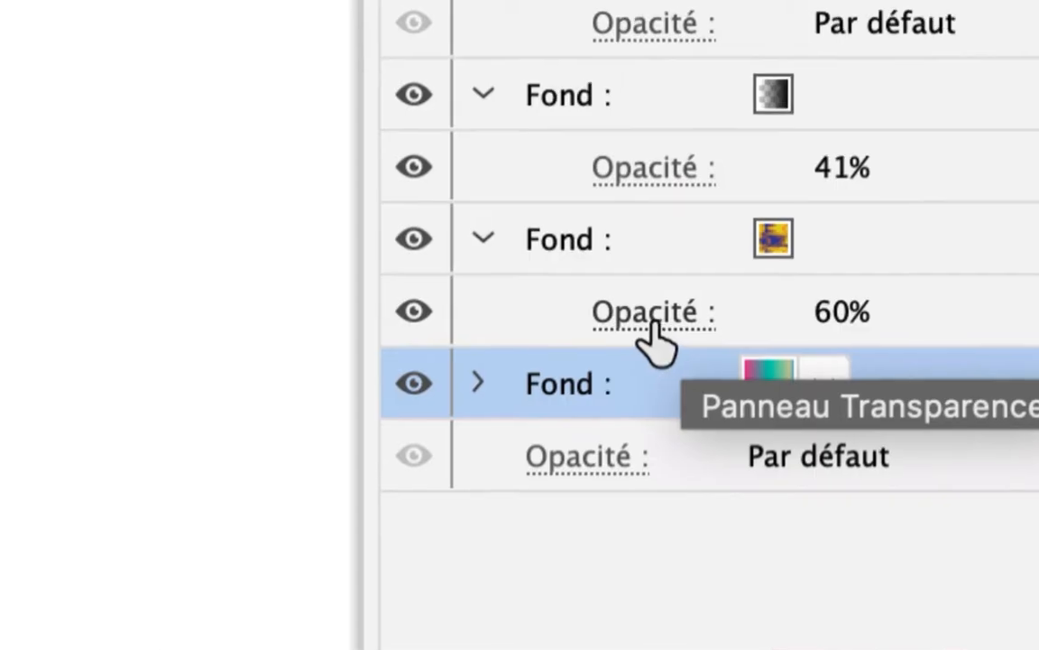
# Step: Set the opacity of the skirt's fish-pattern fill to 100%
pyautogui.click(652, 322)
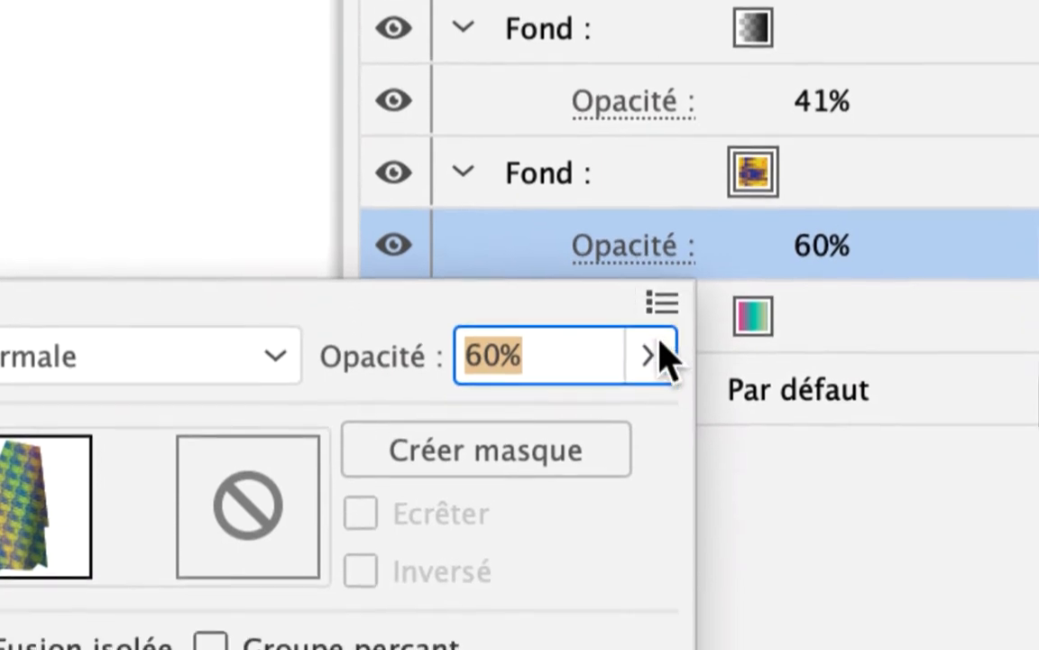
pyautogui.click(665, 424)
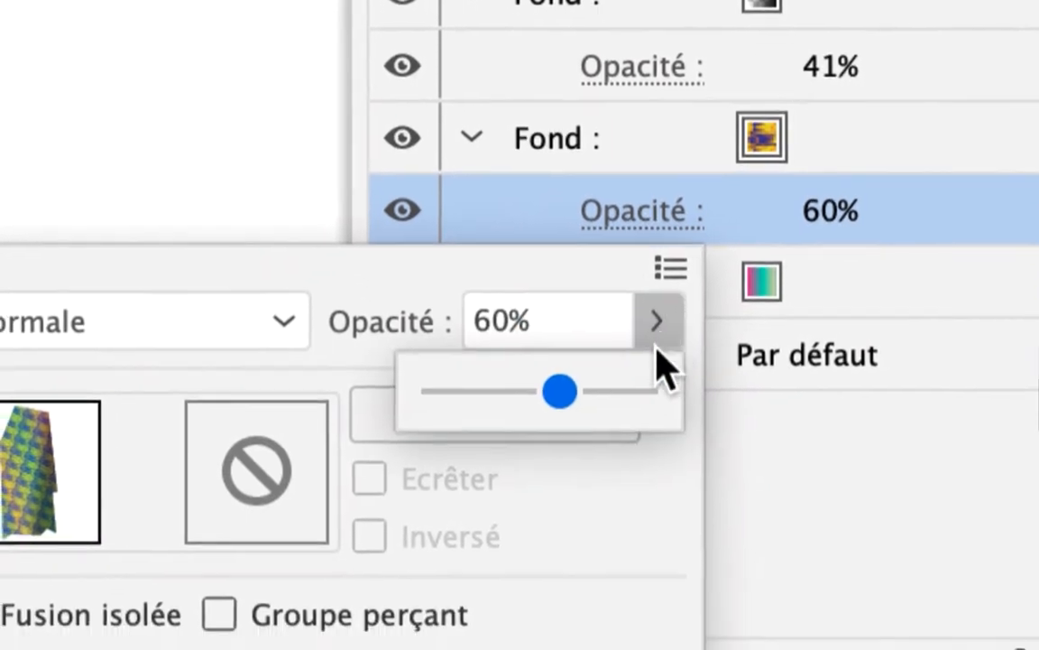
pyautogui.click(676, 495)
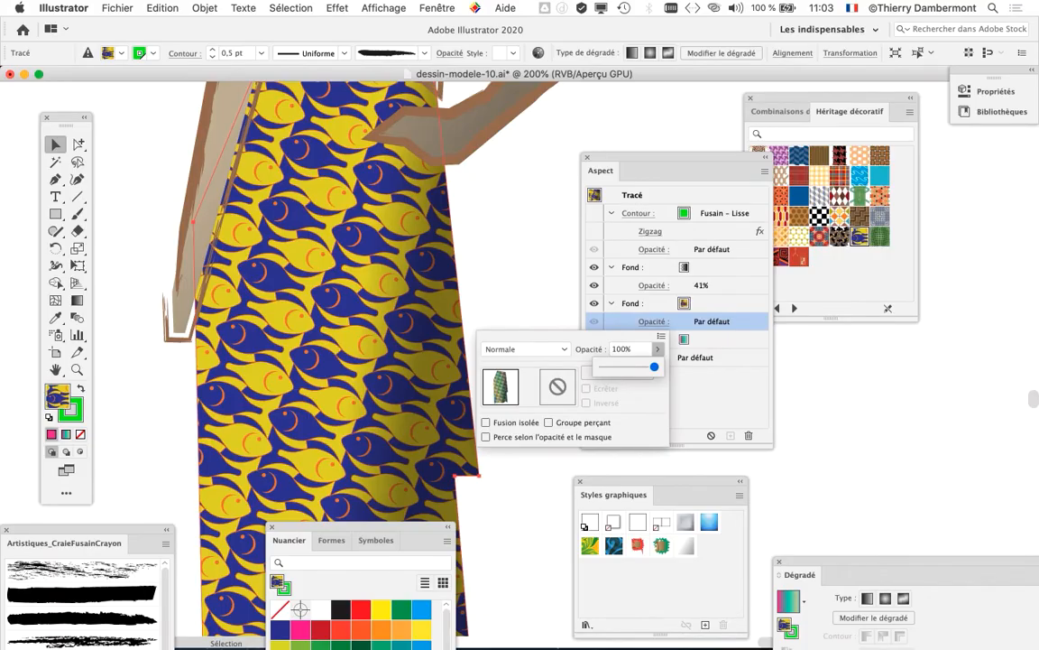
pyautogui.click(378, 380)
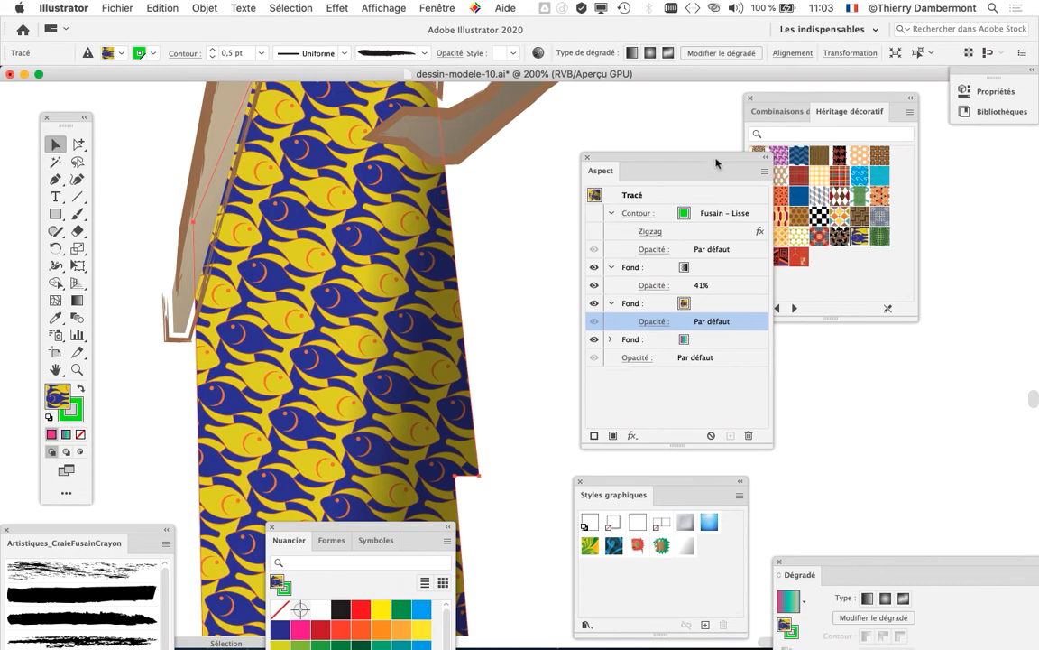
pyautogui.moveTo(715, 163); pyautogui.dragTo(674, 142)
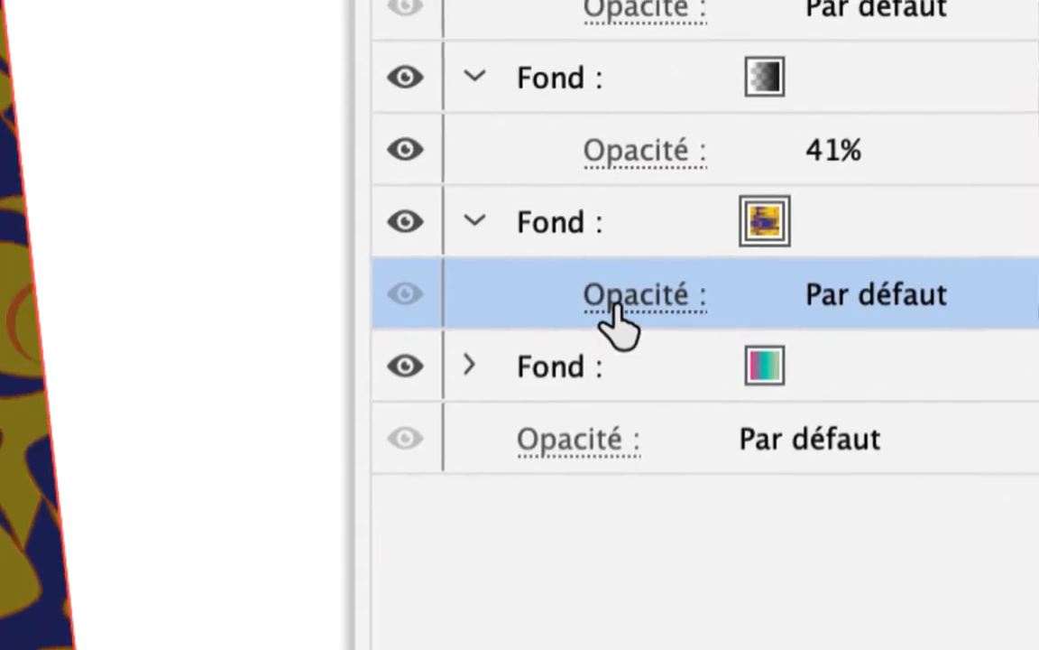
pyautogui.click(613, 312)
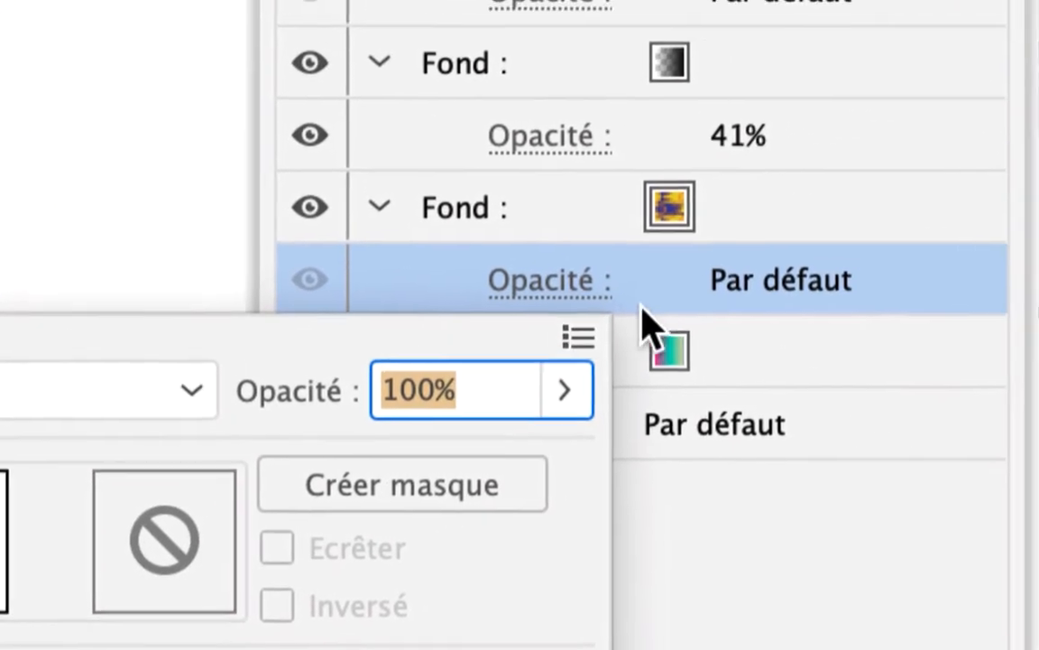
pyautogui.click(819, 216)
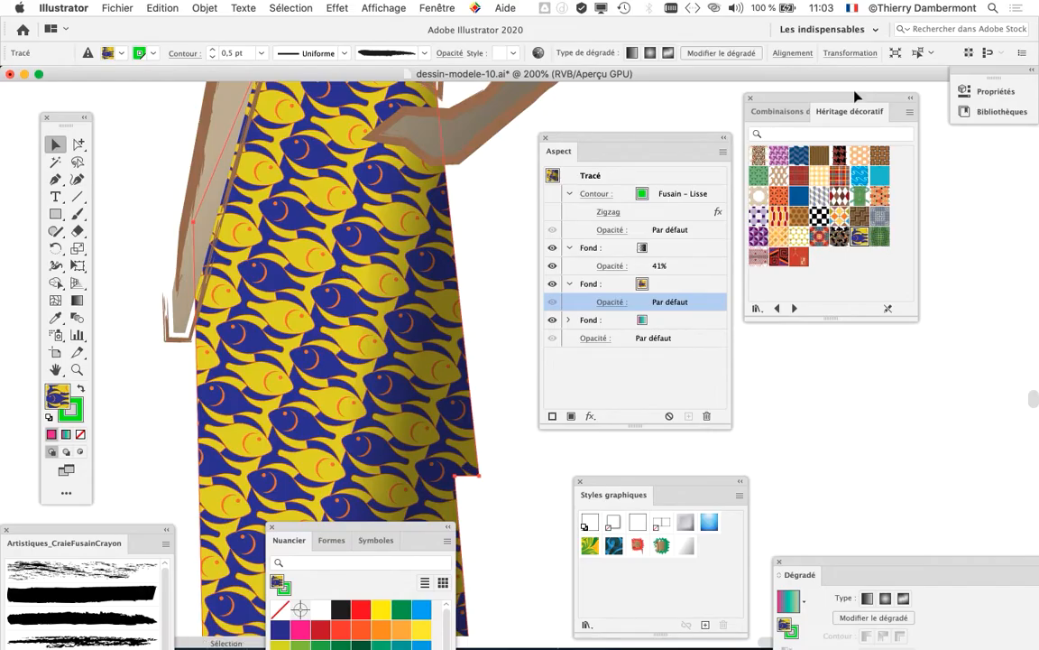
# Step: Select the complete figure with the yellow and blue fish-pattern skirt and place a duplicate beside it
pyautogui.moveTo(838, 100); pyautogui.dragTo(940, 166)
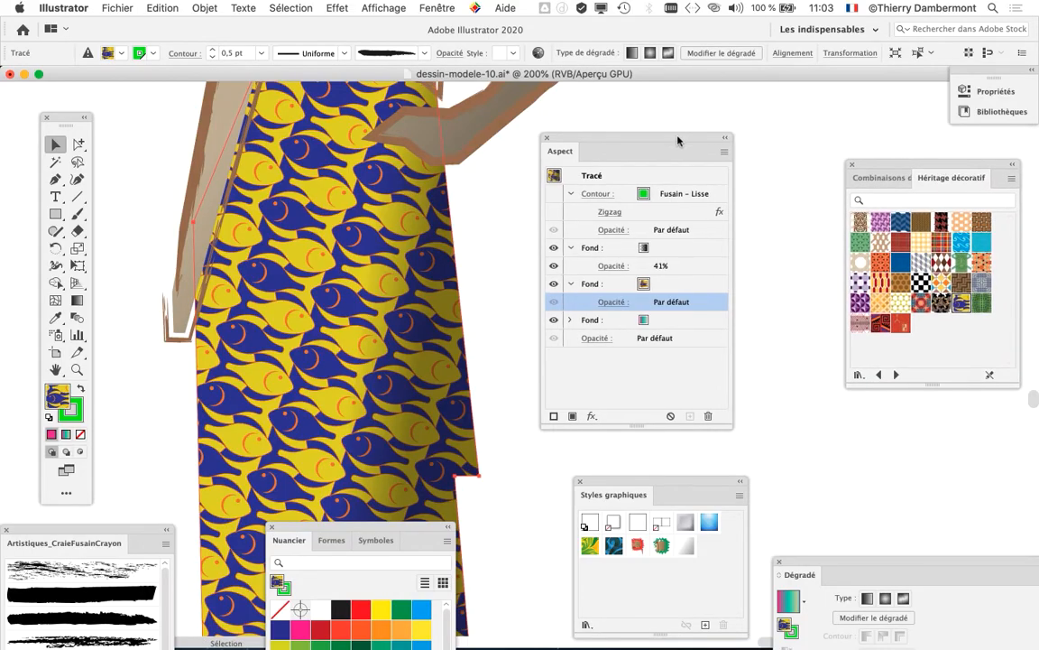
pyautogui.moveTo(685, 132); pyautogui.dragTo(760, 135)
pyautogui.keyDown('alt'); pyautogui.scroll(-2, 518, 291); pyautogui.keyUp('alt')
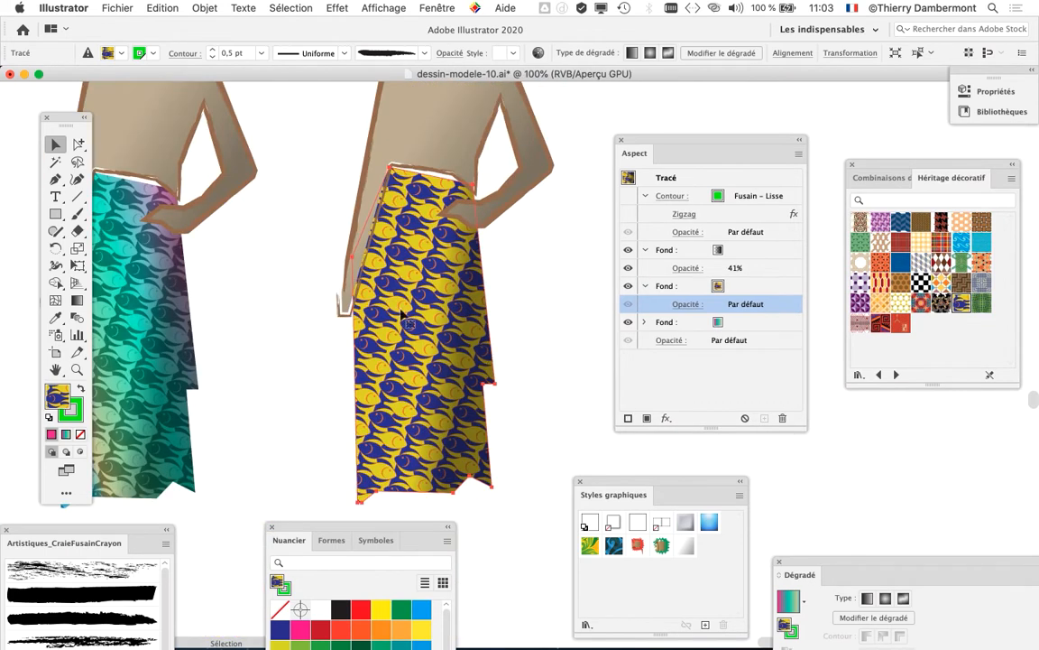
pyautogui.hscroll(5, 250, 260)
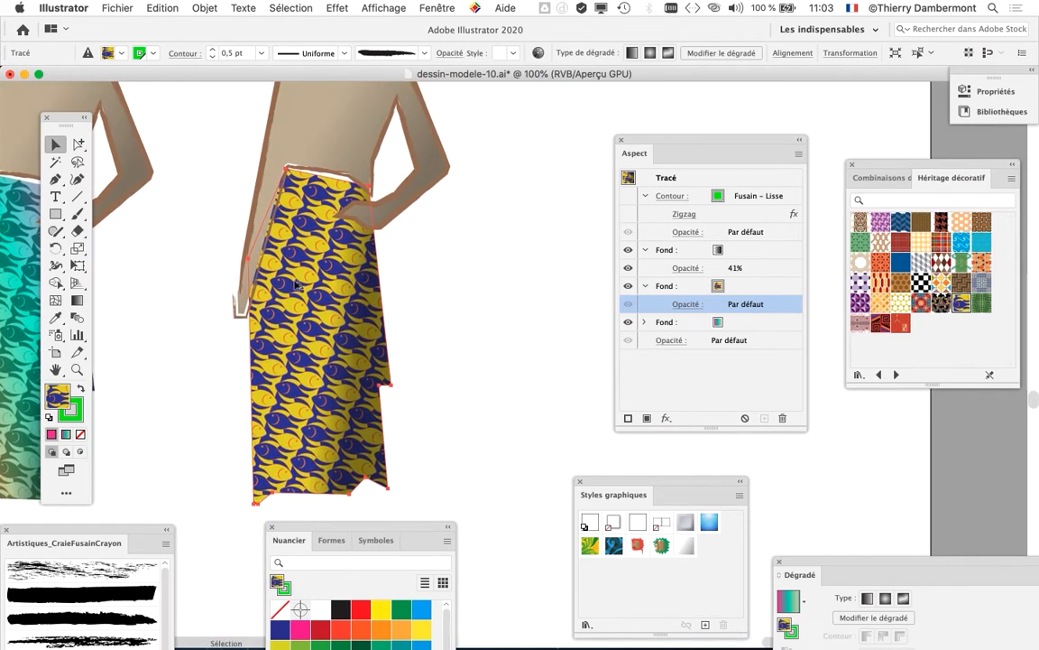
pyautogui.keyDown('alt'); pyautogui.scroll(-1, 296, 285); pyautogui.keyUp('alt')
pyautogui.moveTo(430, 243); pyautogui.dragTo(428, 280)
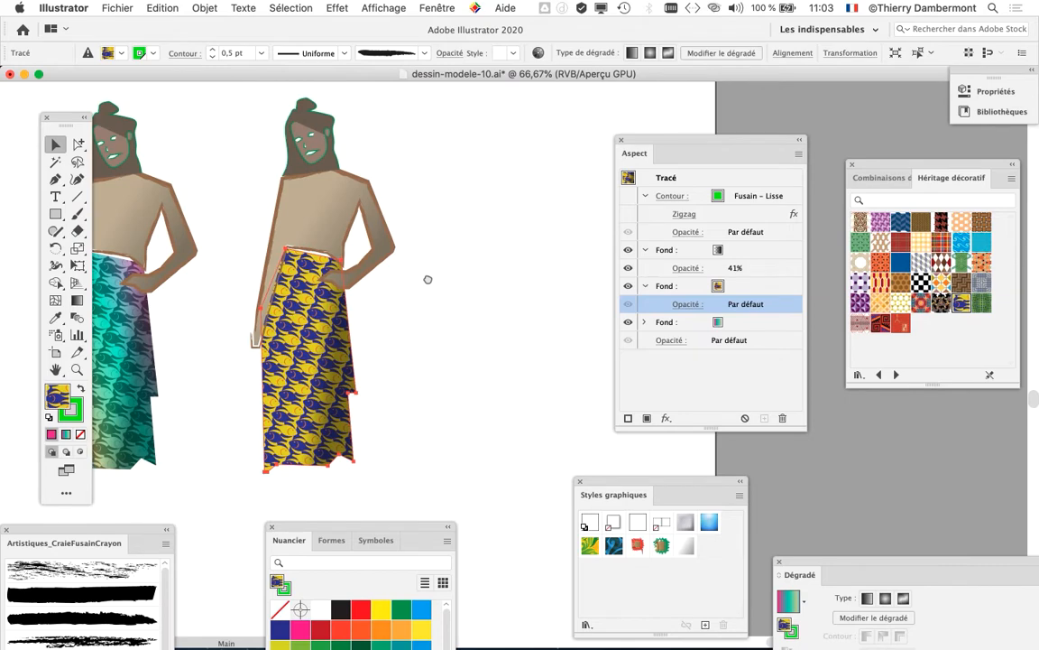
pyautogui.moveTo(412, 461); pyautogui.dragTo(413, 480)
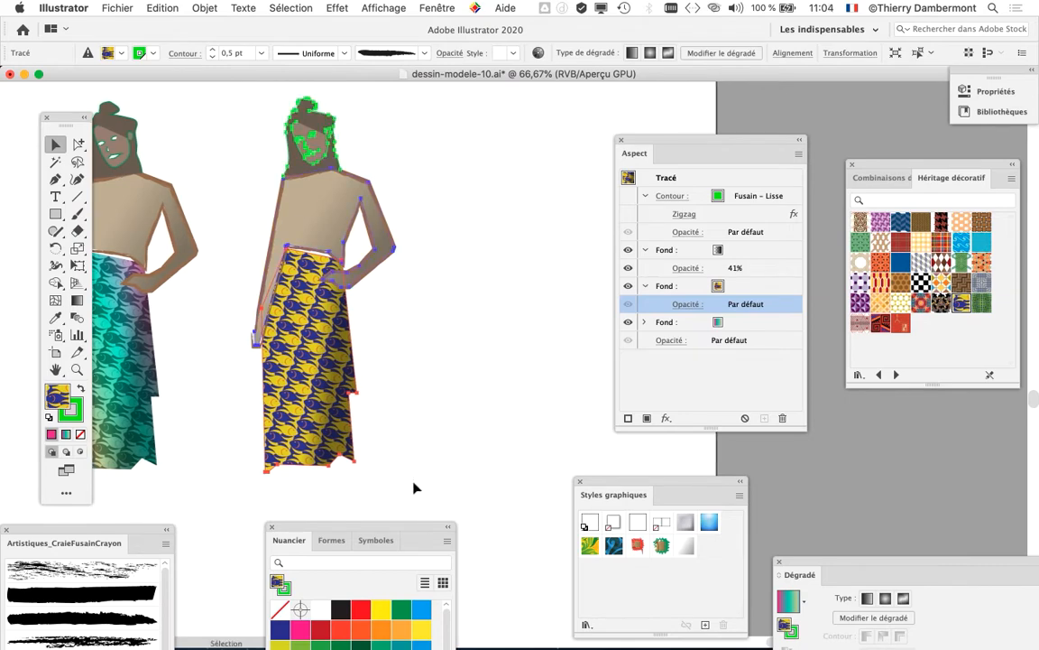
pyautogui.moveTo(302, 228); pyautogui.dragTo(523, 227)
pyautogui.moveTo(658, 136); pyautogui.dragTo(769, 140)
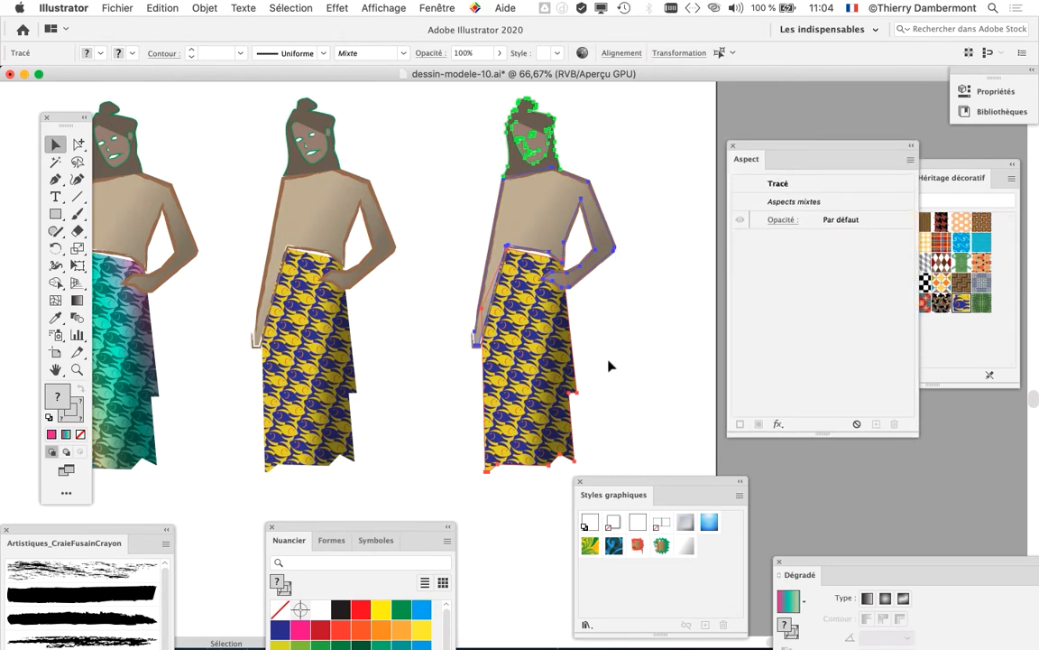
# Step: Replace the fish pattern on the new duplicate's skirt with the red, brown and white diamond pattern from the Héritage décoratif library
pyautogui.scroll(2, 610, 365)
pyautogui.click(444, 298)
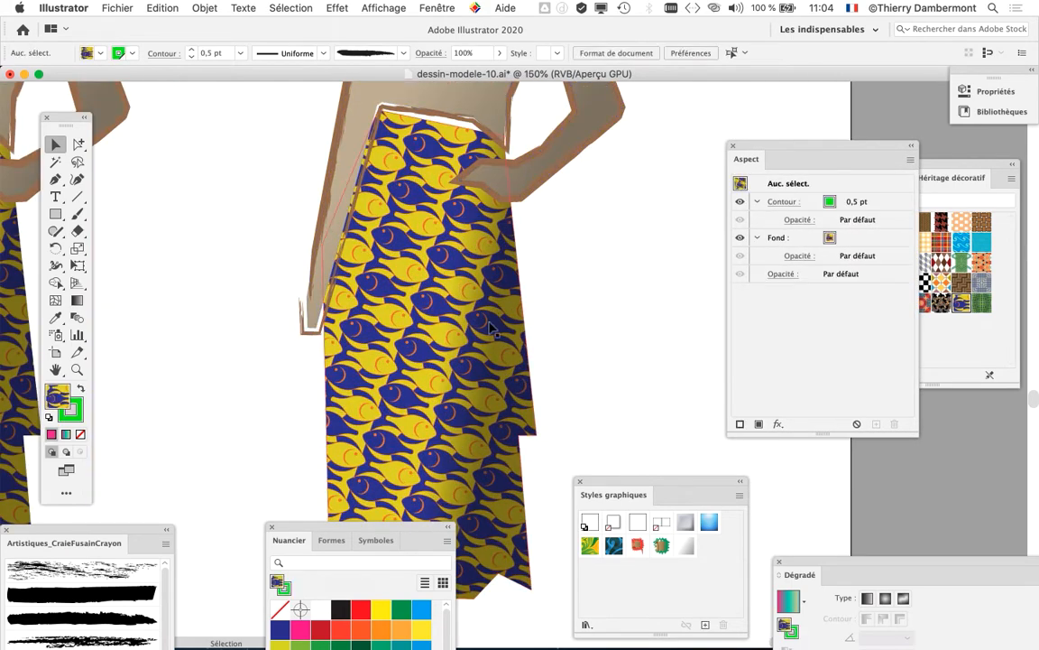
pyautogui.scroll(-1, 460, 320)
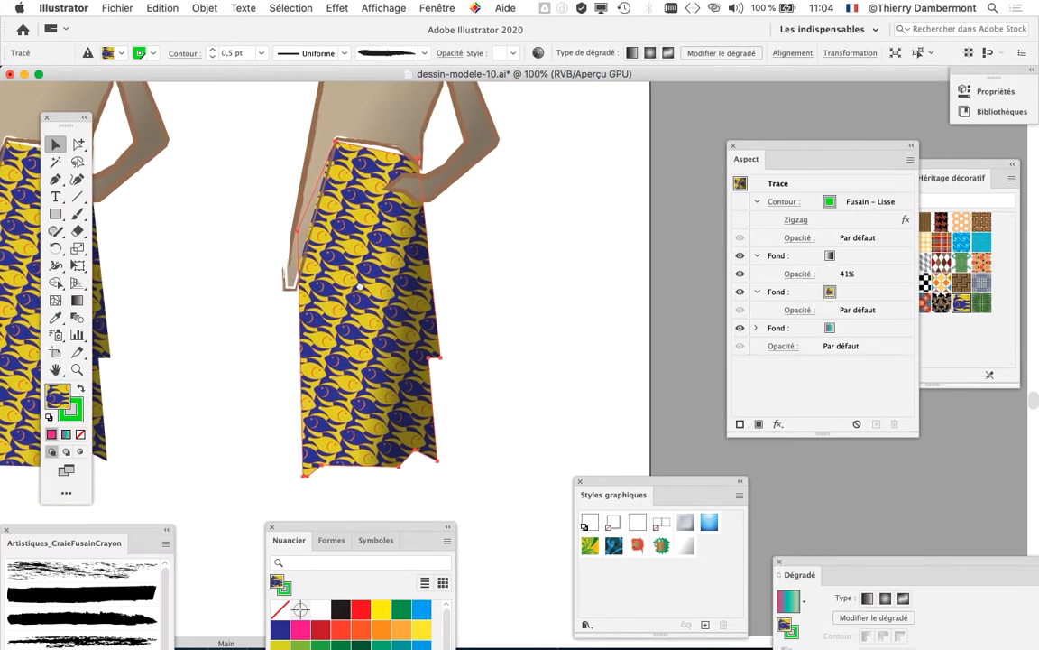
pyautogui.click(981, 165)
pyautogui.moveTo(981, 165); pyautogui.dragTo(637, 160)
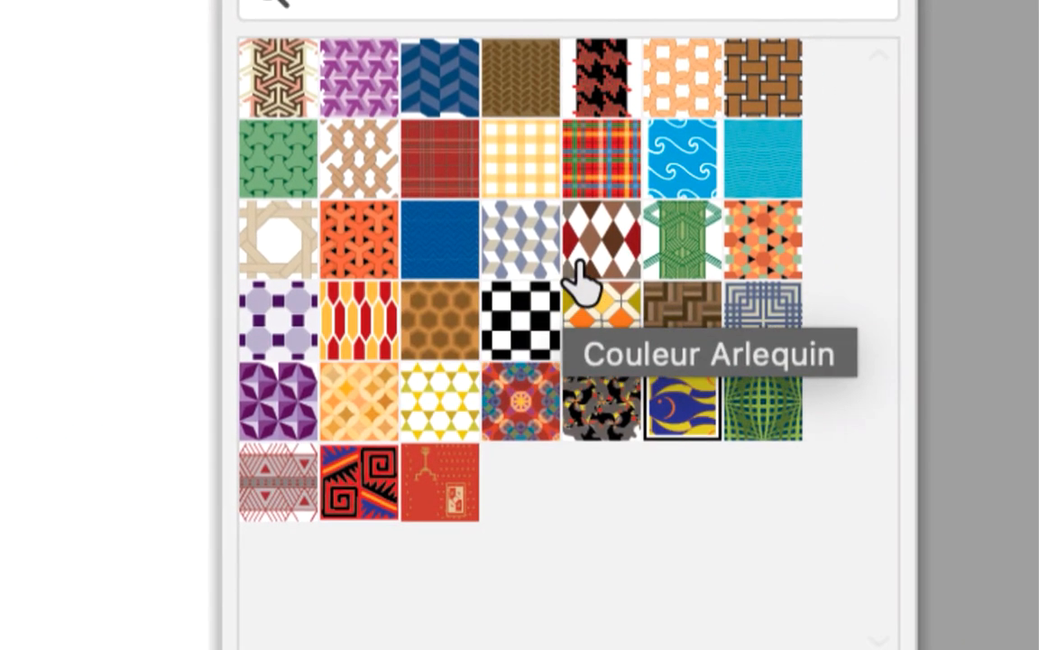
pyautogui.click(577, 266)
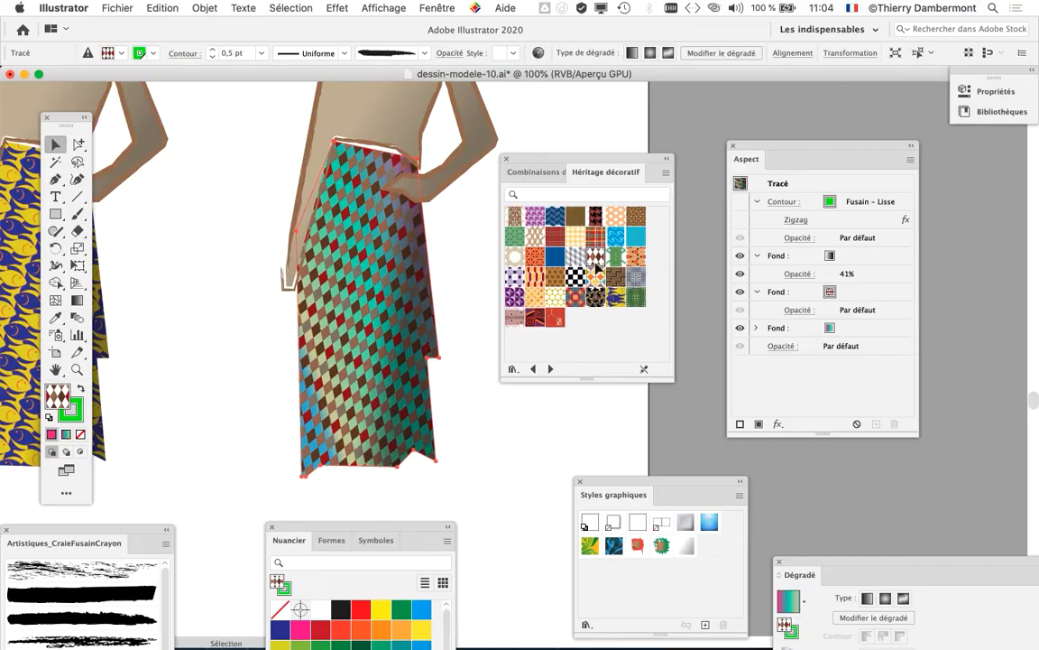
# Step: Compare the diamond-pattern skirt with its underlying gradient fill hidden and shown
pyautogui.moveTo(579, 168); pyautogui.dragTo(121, 227)
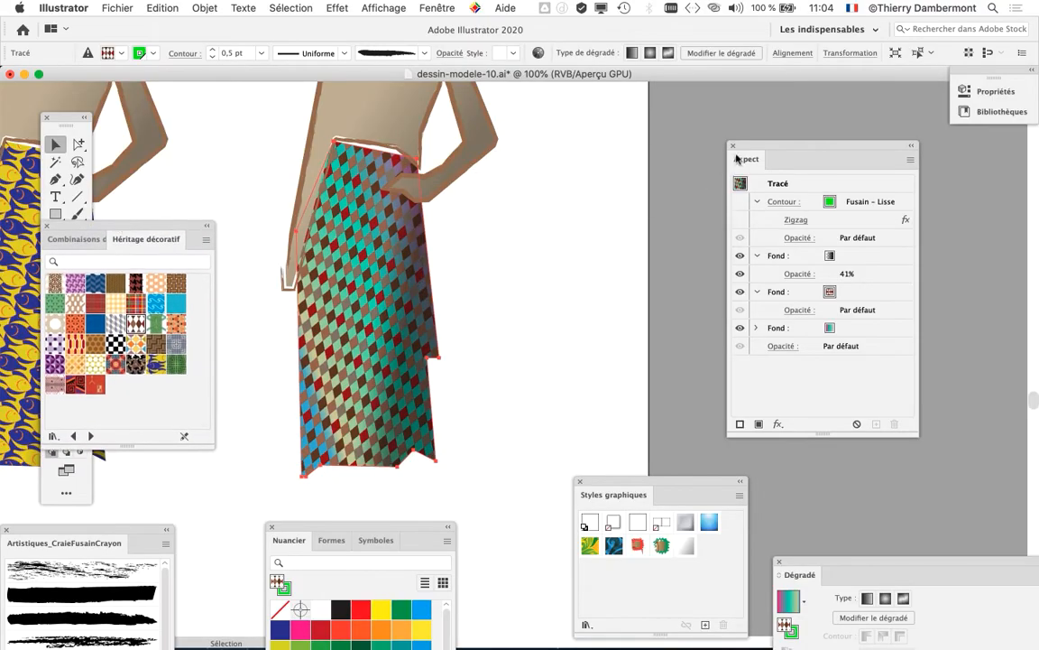
pyautogui.moveTo(736, 159); pyautogui.dragTo(452, 126)
pyautogui.press('a')
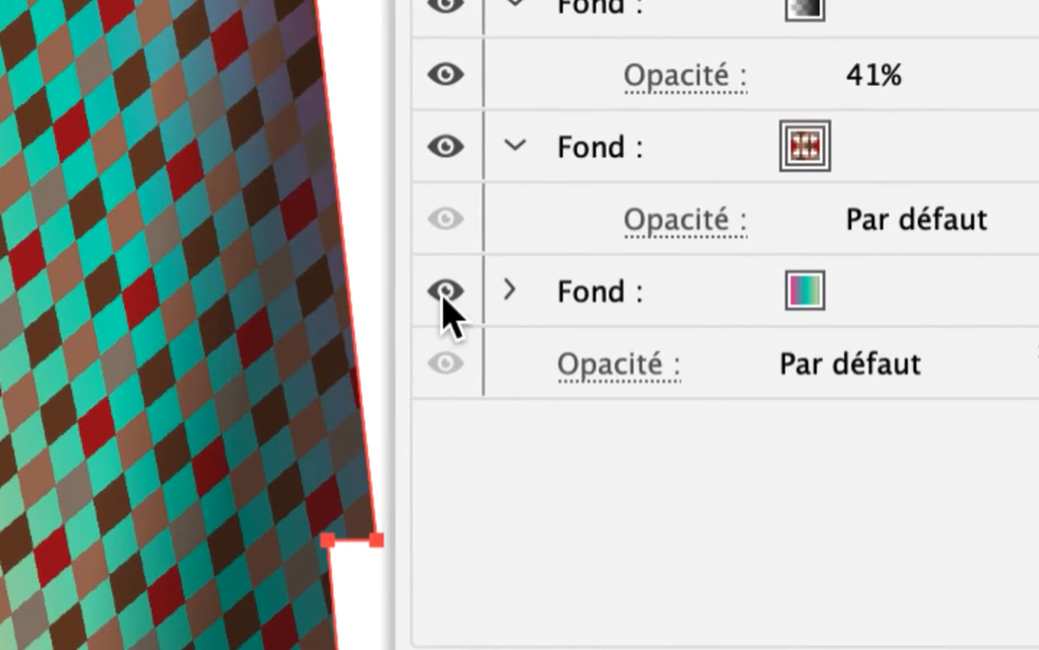
pyautogui.click(445, 292)
pyautogui.click(444, 292)
pyautogui.click(445, 292)
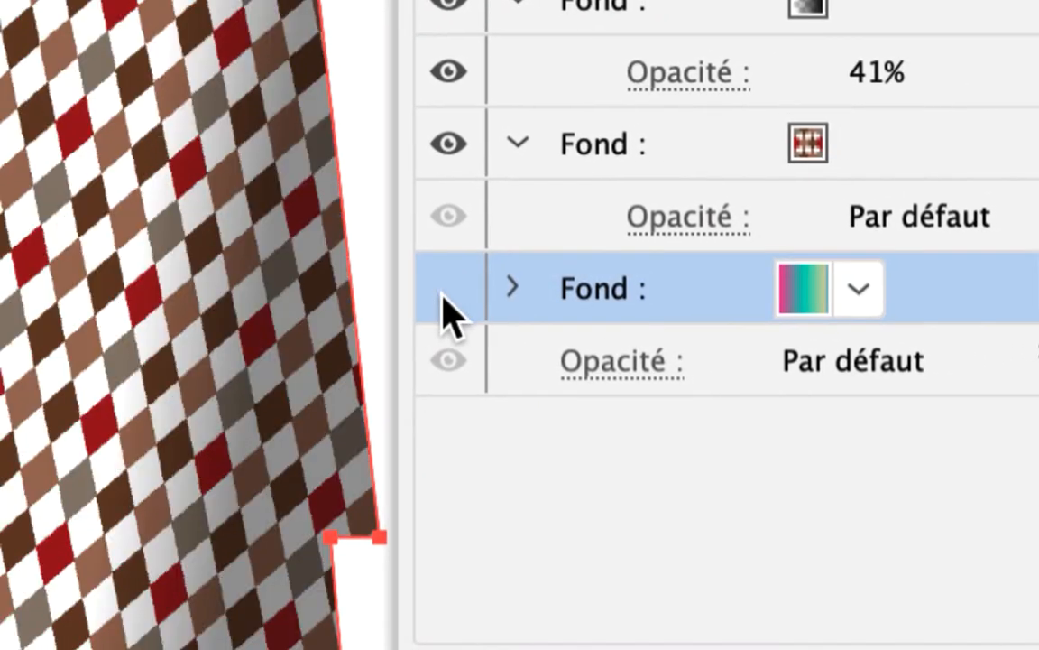
pyautogui.click(445, 292)
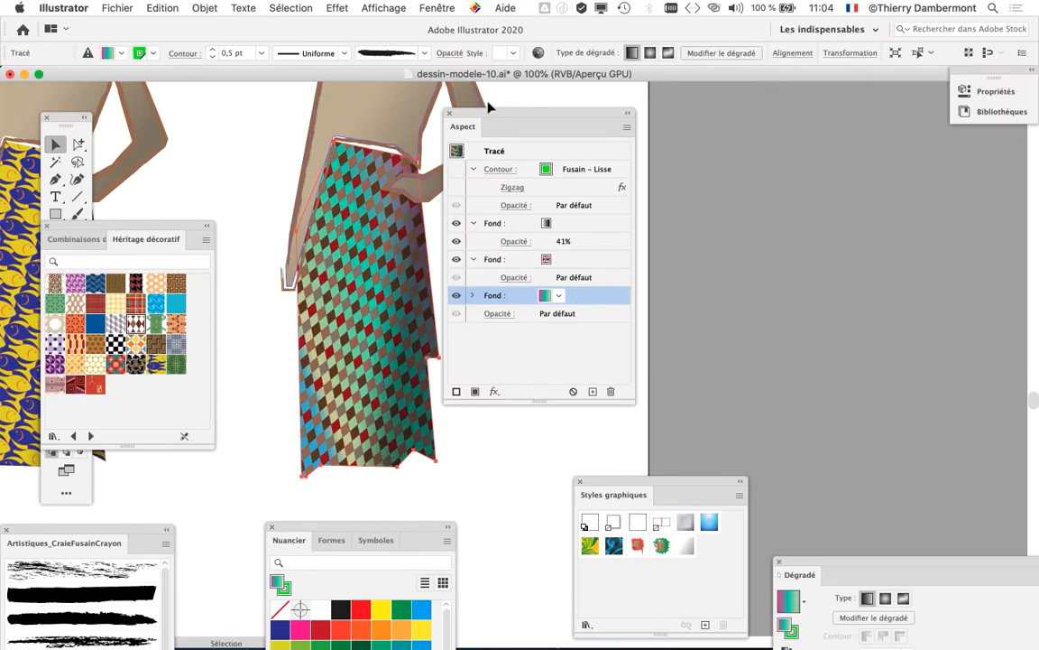
# Step: Select the complete figure with the diamond-pattern skirt and place a duplicate to its right
pyautogui.moveTo(541, 126); pyautogui.dragTo(835, 196)
pyautogui.scroll(-2, 497, 275)
pyautogui.hscroll(3, 497, 275)
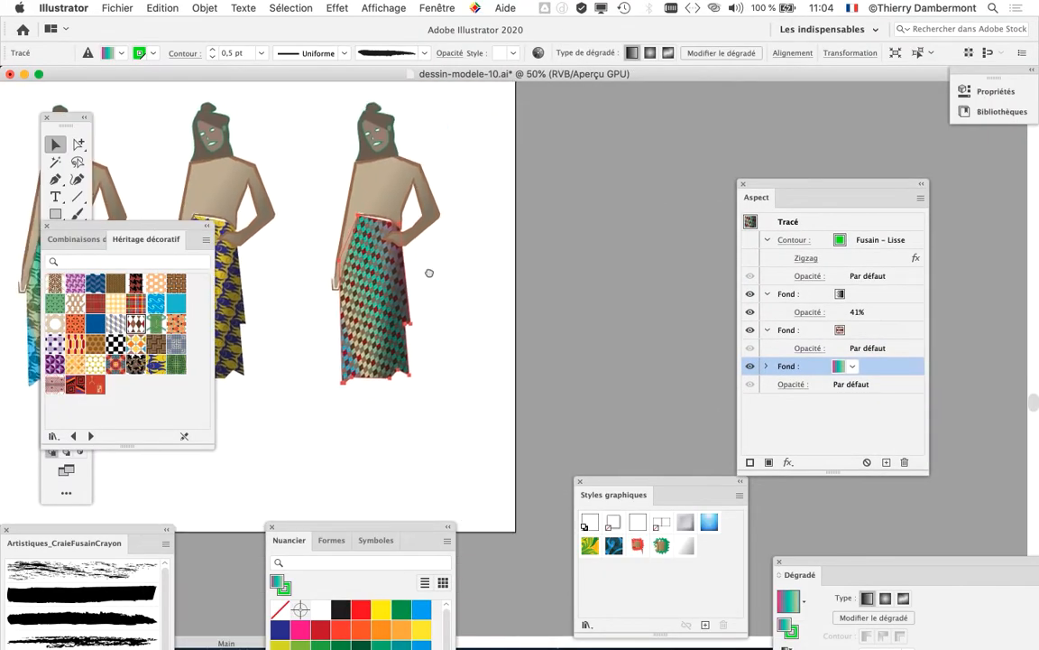
pyautogui.moveTo(486, 405); pyautogui.dragTo(488, 406)
pyautogui.moveTo(377, 287); pyautogui.dragTo(539, 287)
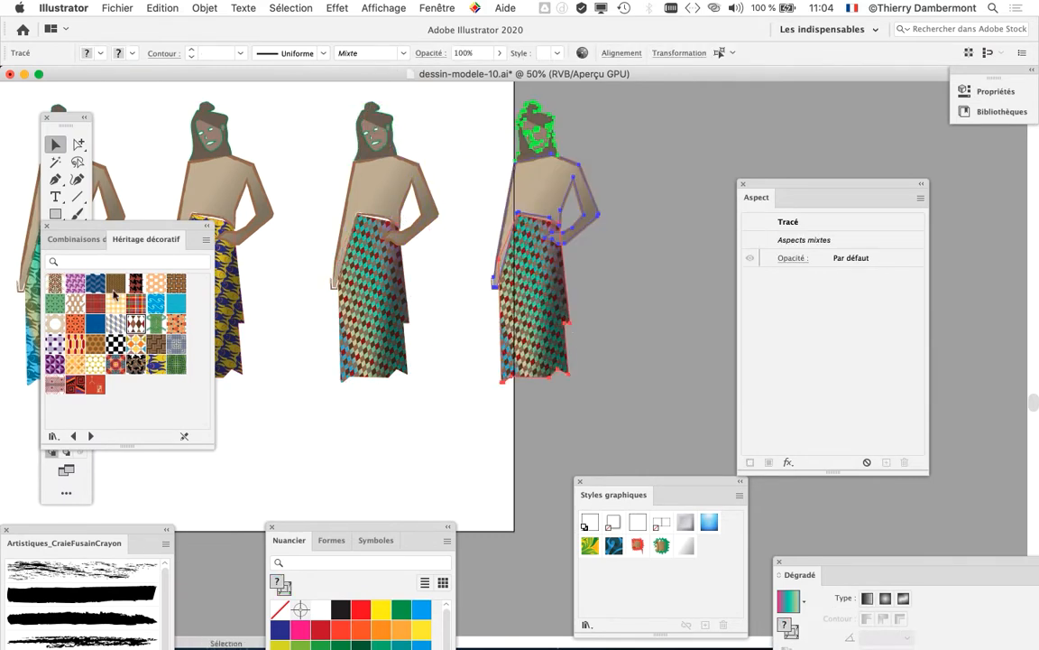
# Step: Extend the artboard's right edge so that it contains the newest duplicate figure
pyautogui.moveTo(113, 229); pyautogui.dragTo(273, 413)
pyautogui.click(56, 351)
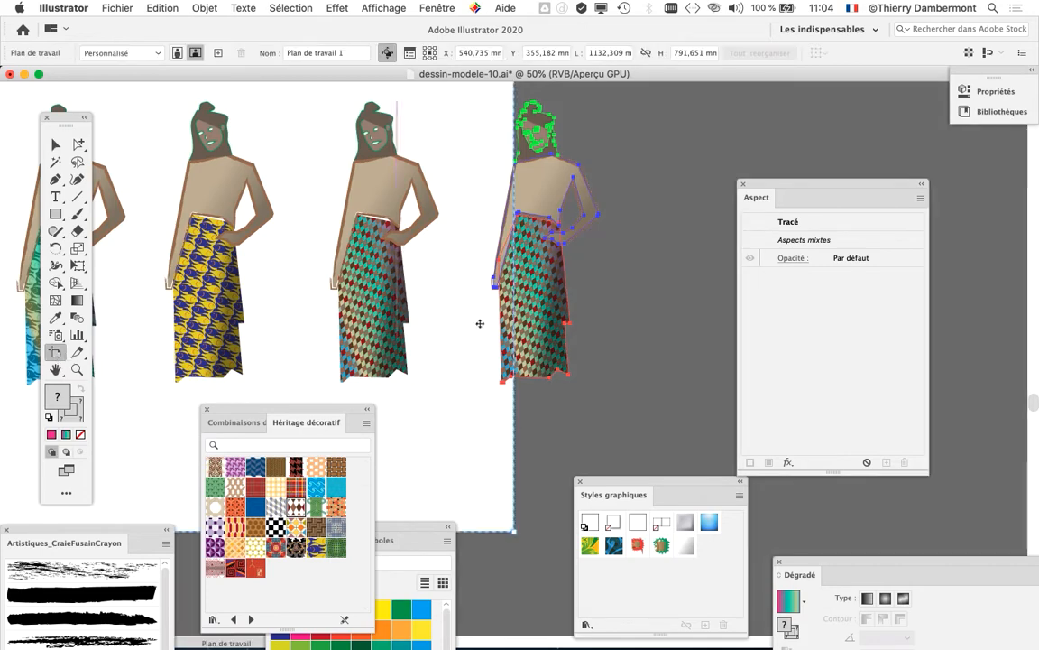
pyautogui.moveTo(515, 160); pyautogui.dragTo(686, 176)
pyautogui.click(56, 145)
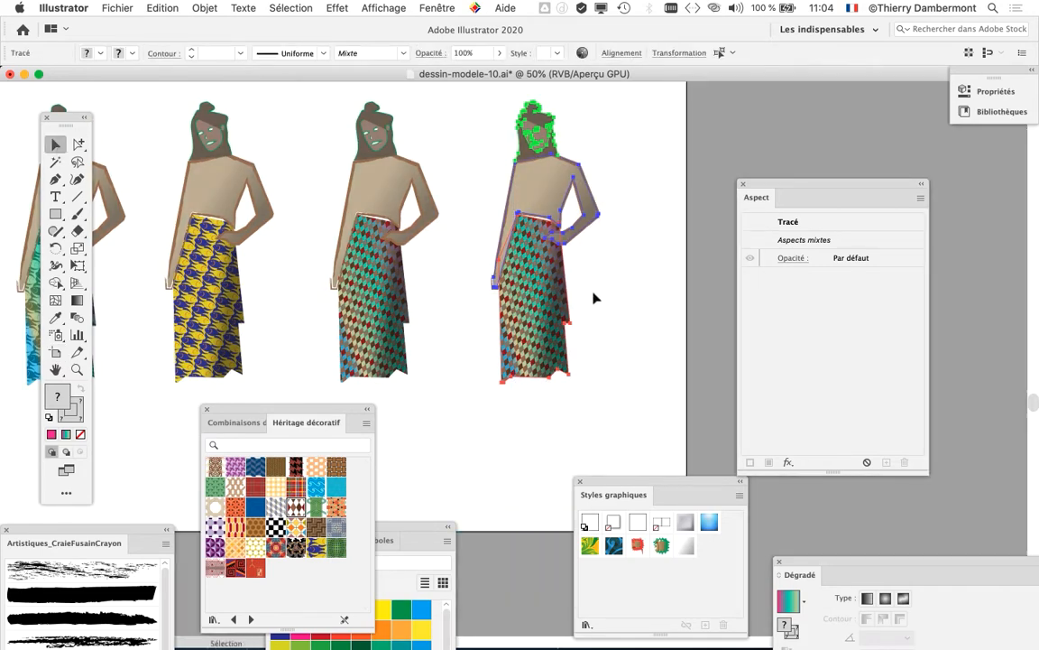
# Step: Select the gradient fill of the newest duplicate's skirt and bring its full gradient settings into view
pyautogui.scroll(2, 597, 298)
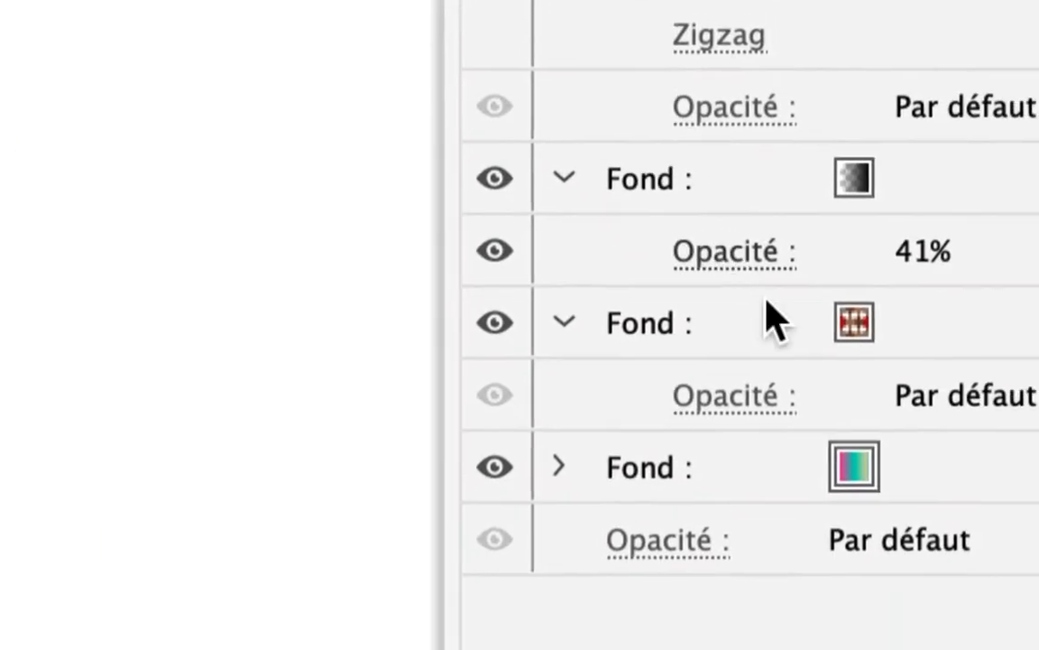
pyautogui.click(830, 347)
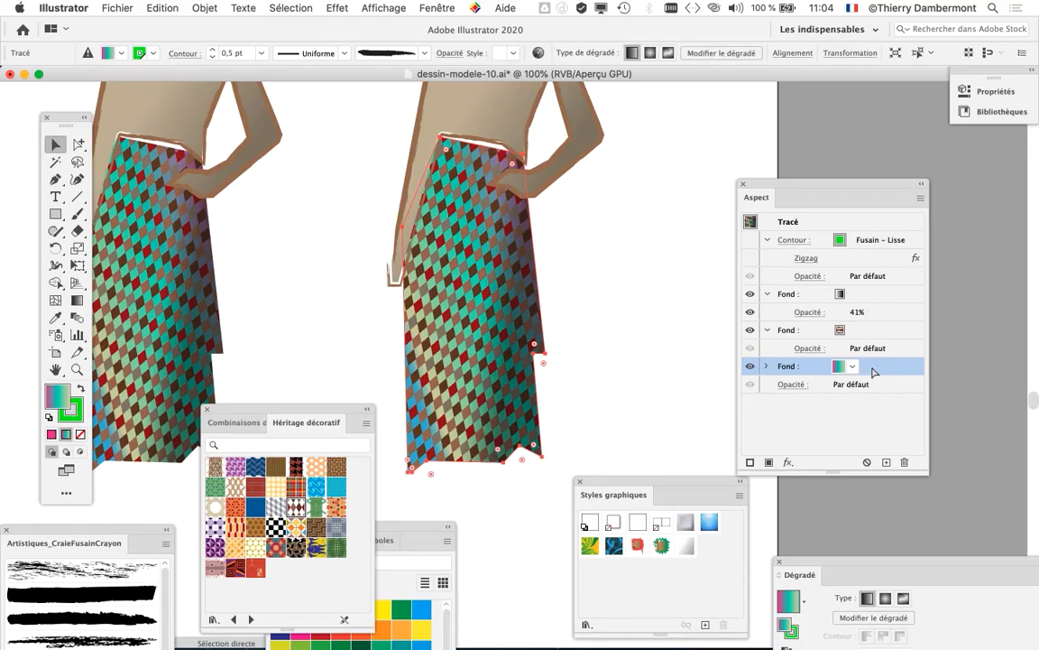
pyautogui.click(442, 8)
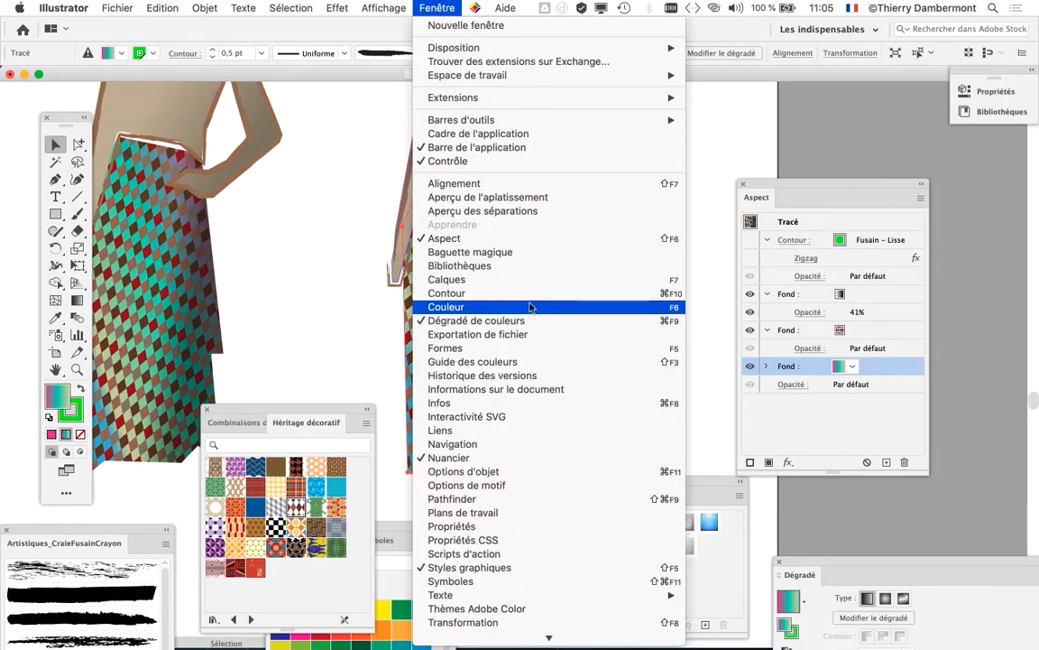
pyautogui.click(838, 566)
pyautogui.moveTo(841, 563); pyautogui.dragTo(652, 89)
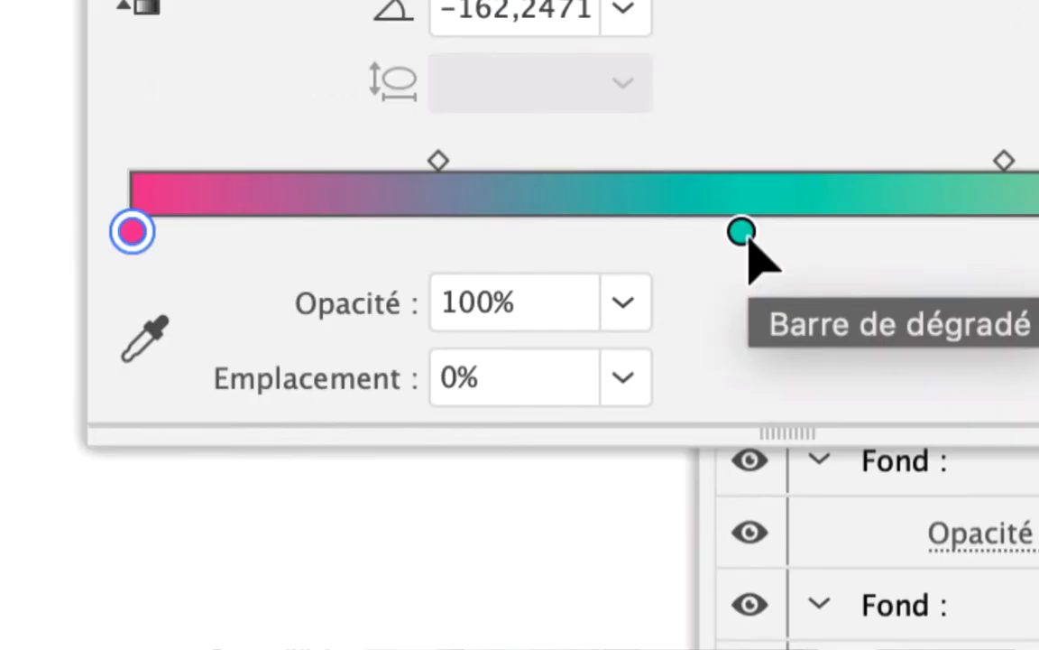
# Step: Recolour the middle turquoise stop of the skirt's gradient to blue by setting its green value to 50
pyautogui.click(743, 234)
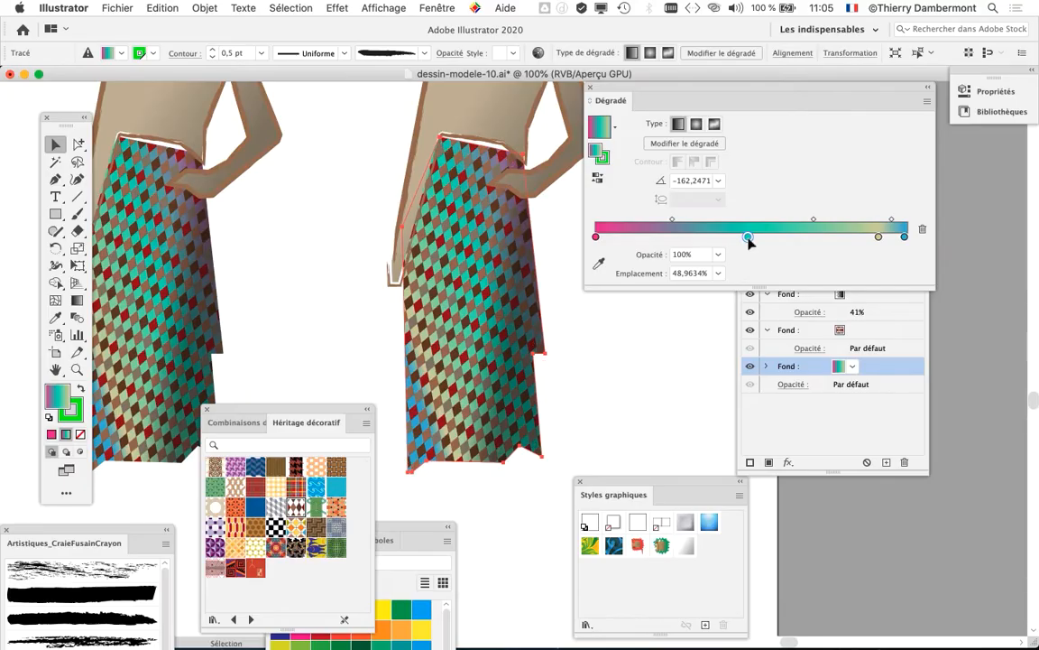
pyautogui.doubleClick(748, 237)
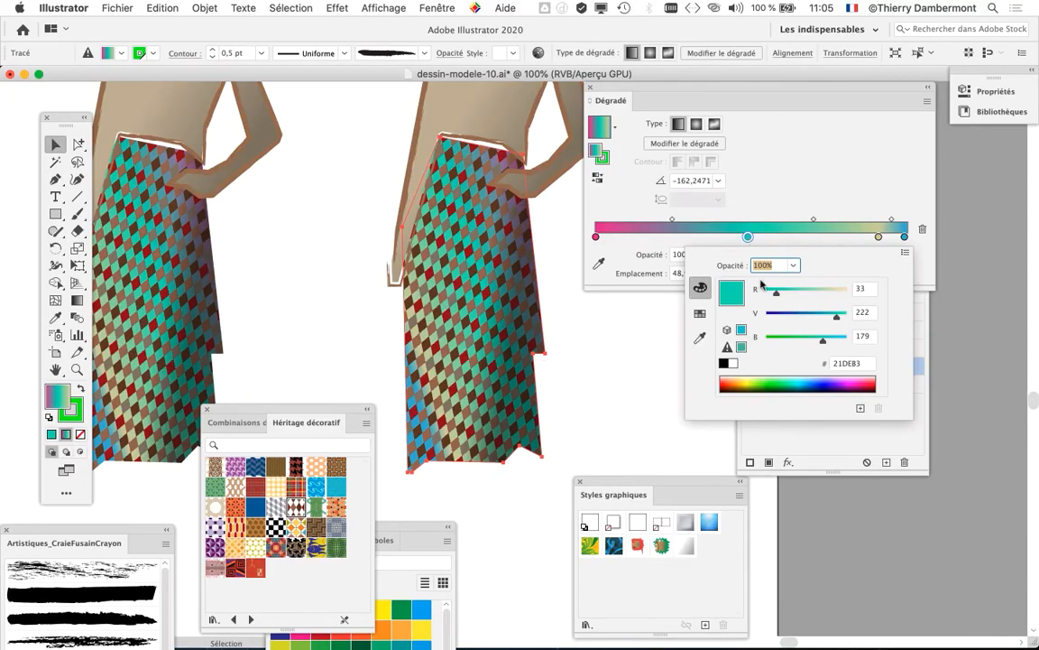
pyautogui.click(782, 314)
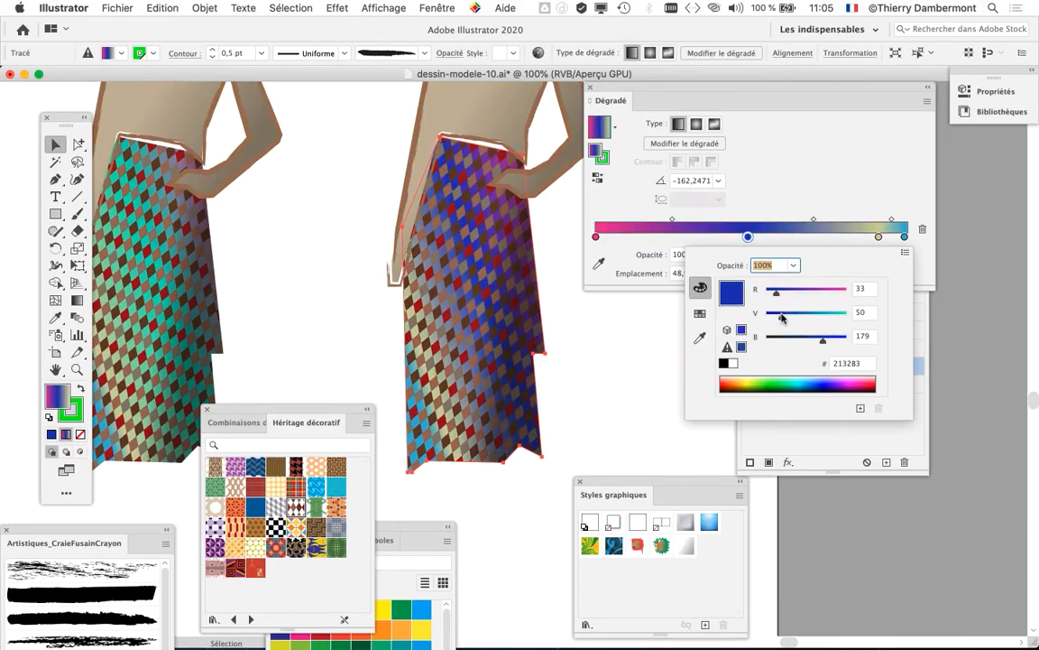
# Step: Set the red value of the gradient's beige stop to 54, and remove that stop from the gradient
pyautogui.doubleClick(878, 236)
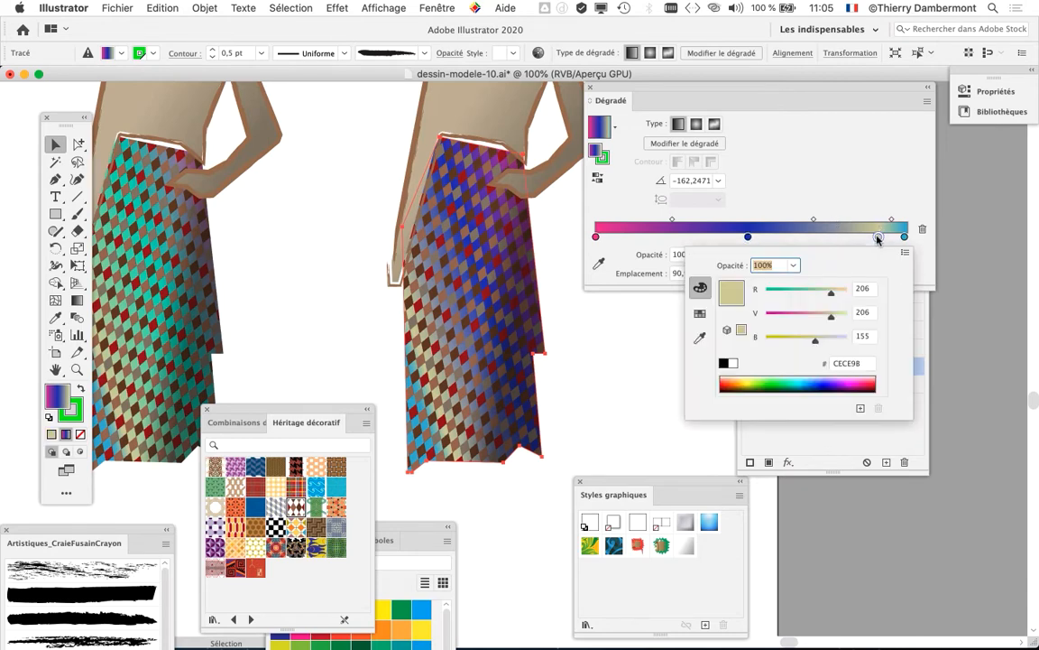
pyautogui.click(783, 290)
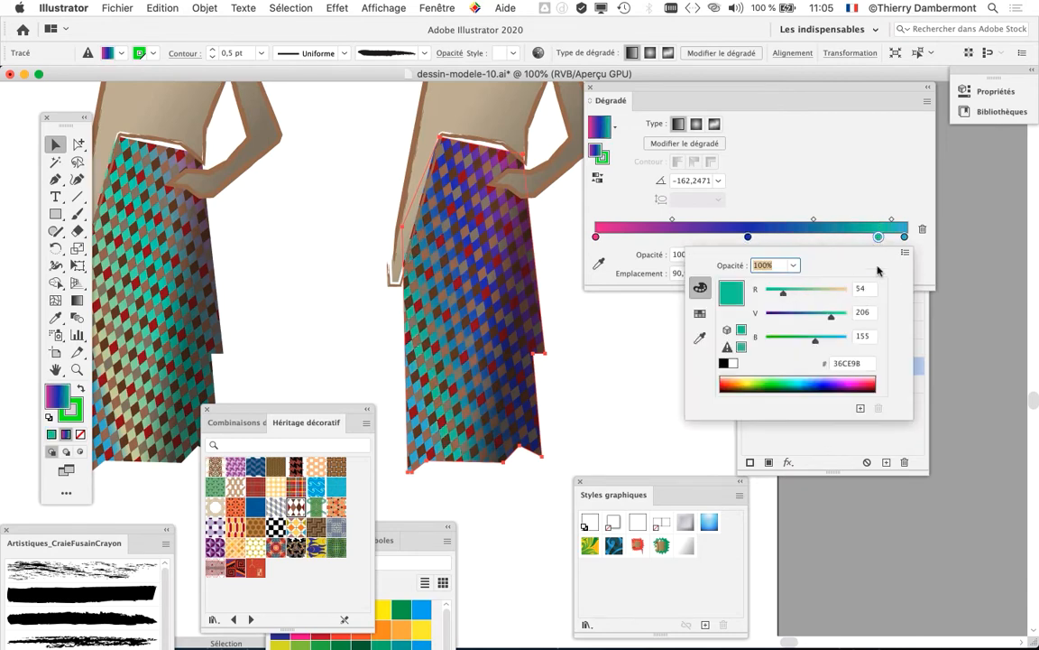
pyautogui.click(878, 236)
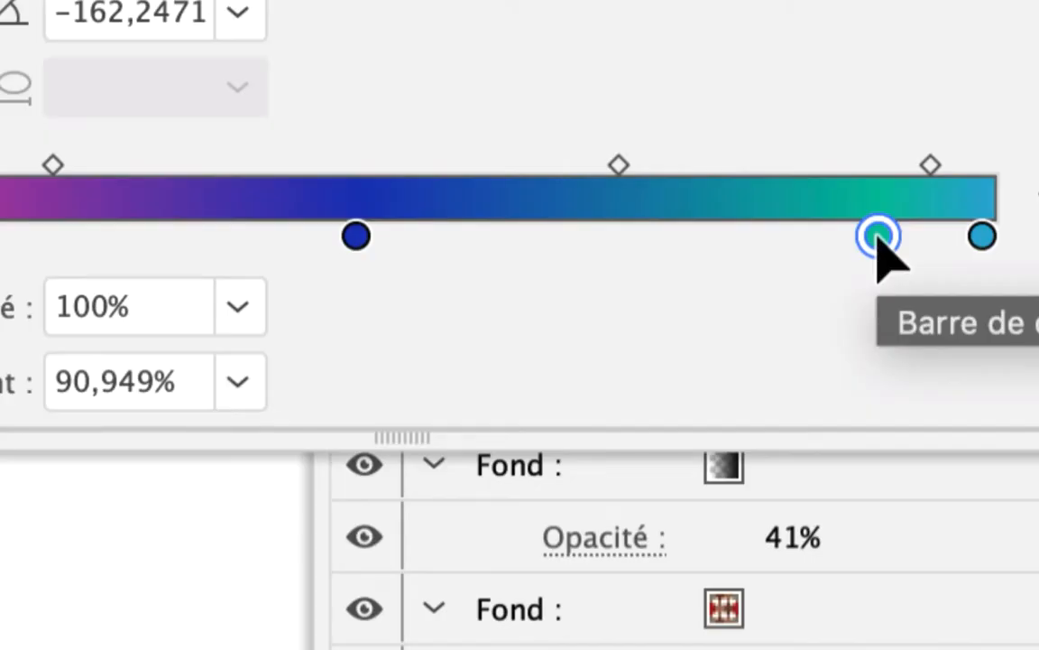
pyautogui.moveTo(877, 236); pyautogui.dragTo(808, 457)
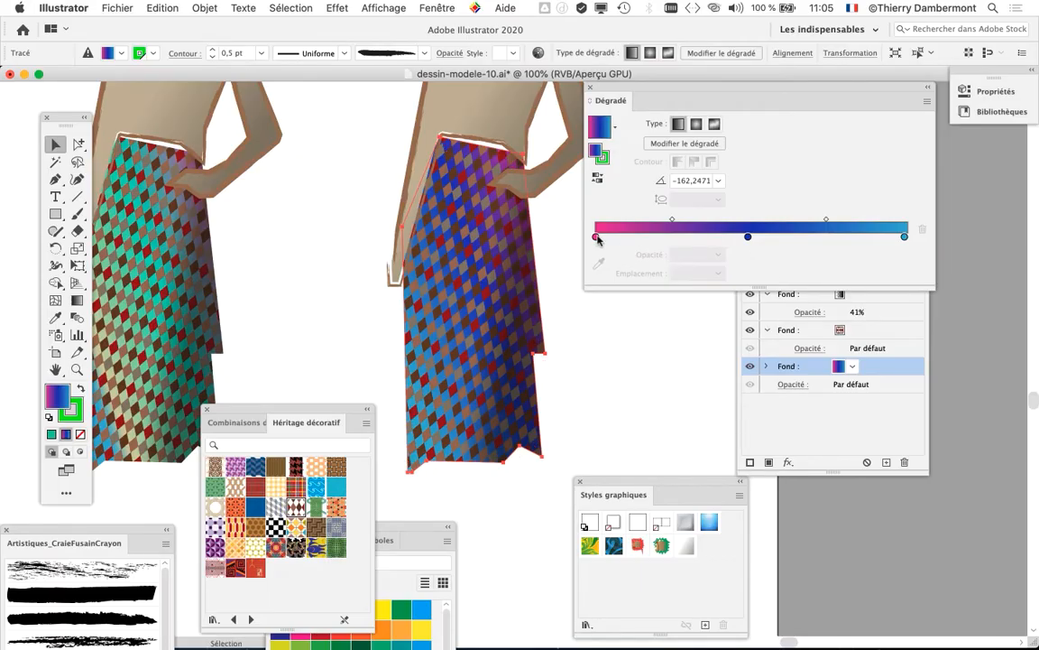
# Step: Shift the pink-to-blue midpoint towards blue and place the blue stop at a location of about 68.15%
pyautogui.doubleClick(596, 237)
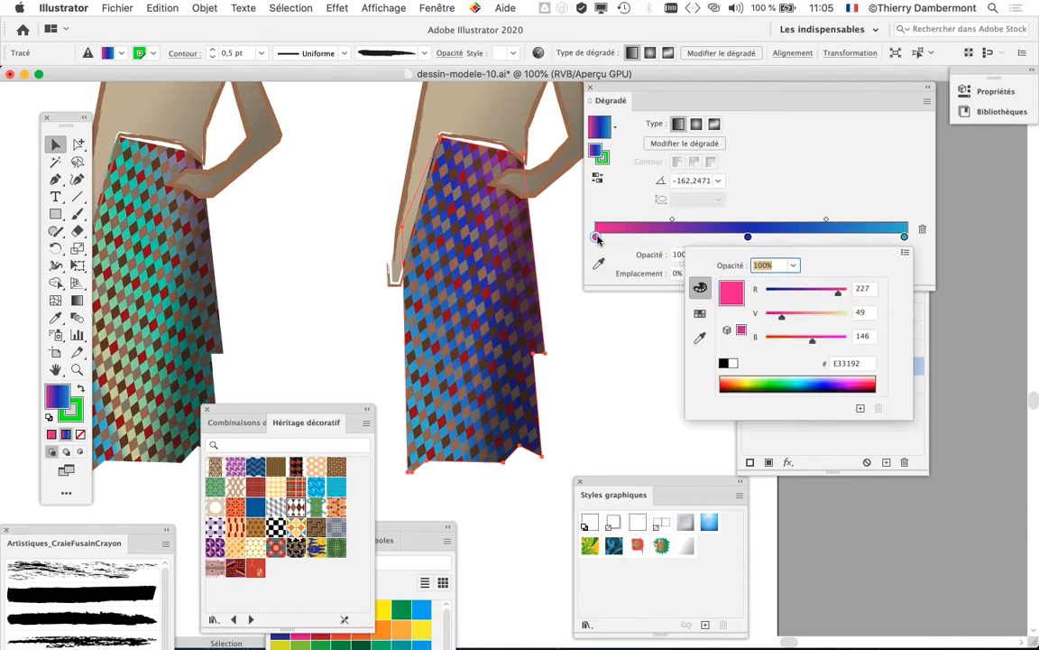
pyautogui.click(868, 208)
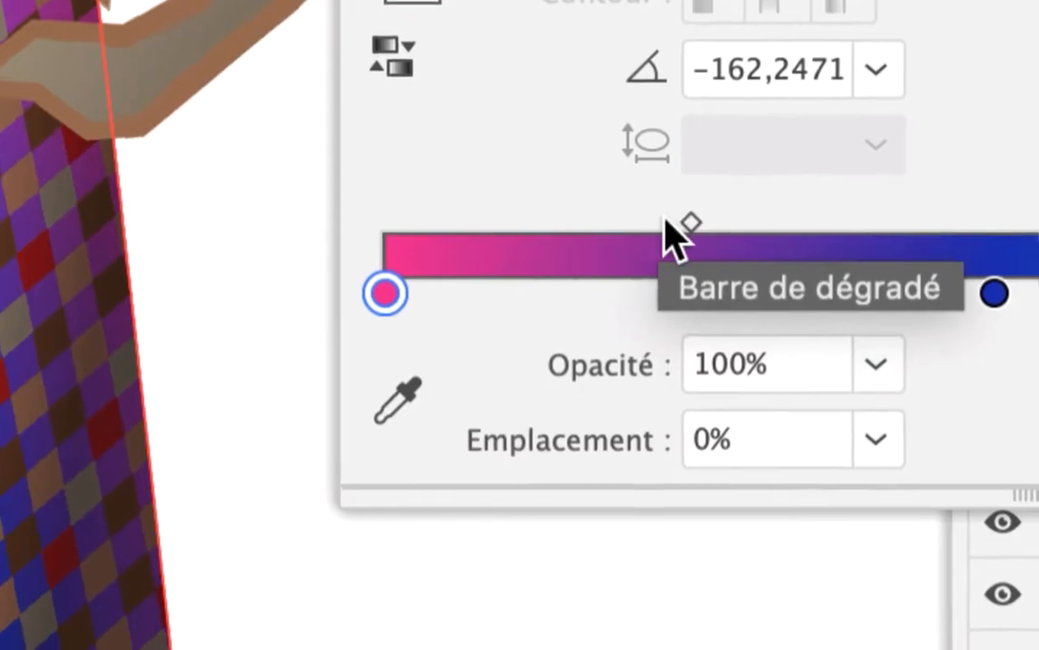
pyautogui.moveTo(668, 220); pyautogui.dragTo(793, 238)
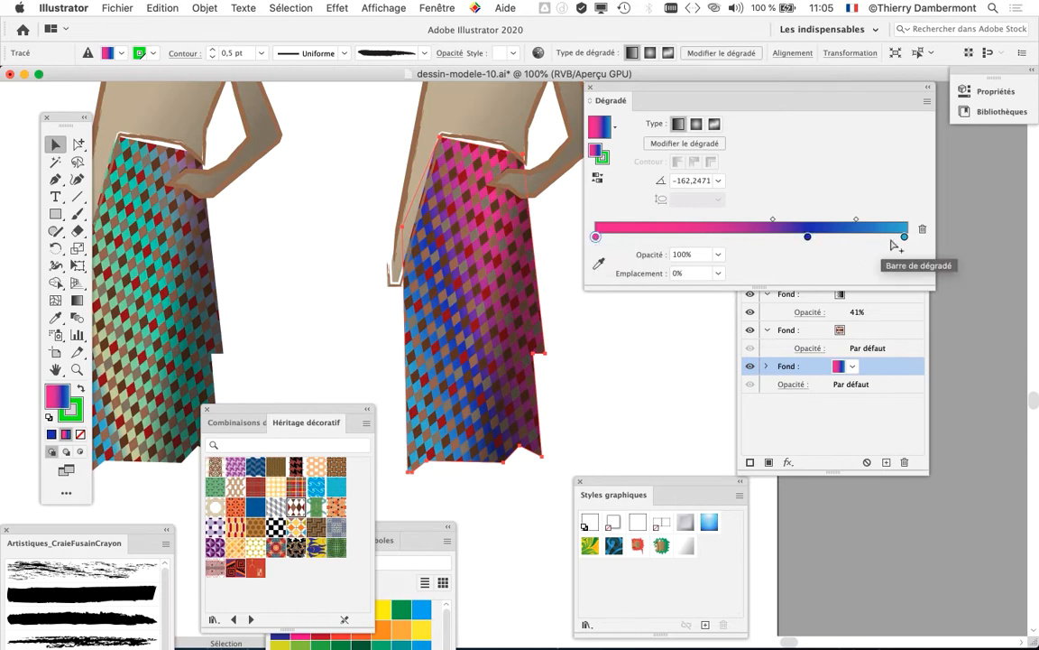
# Step: Set the blue gradient stop's red, green and blue values all to 50 for a neutral dark grey
pyautogui.doubleClick(807, 237)
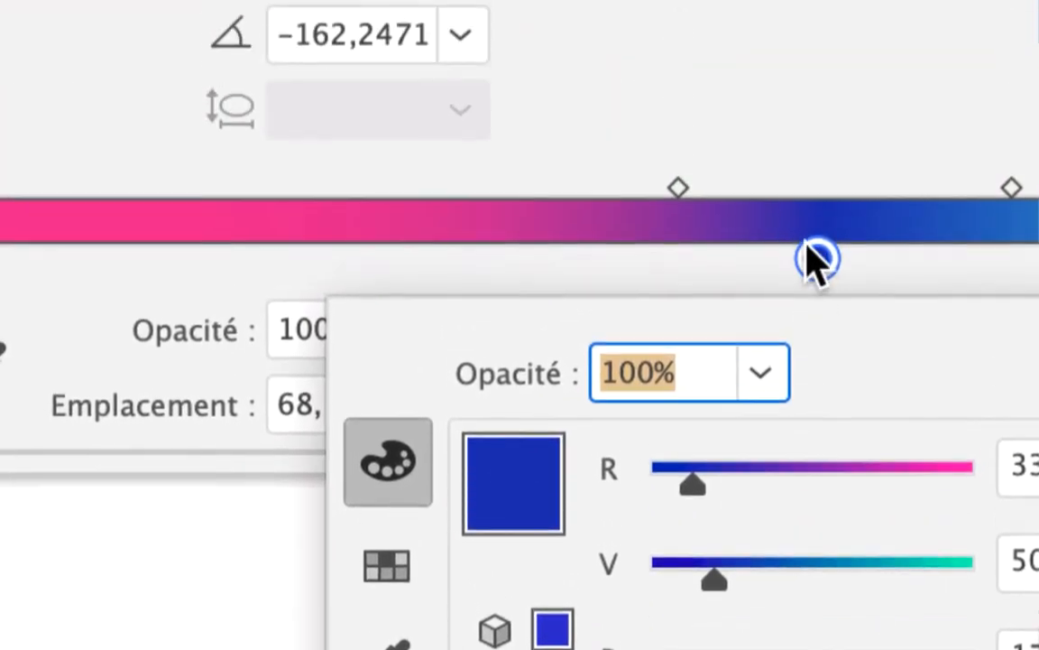
pyautogui.click(803, 63)
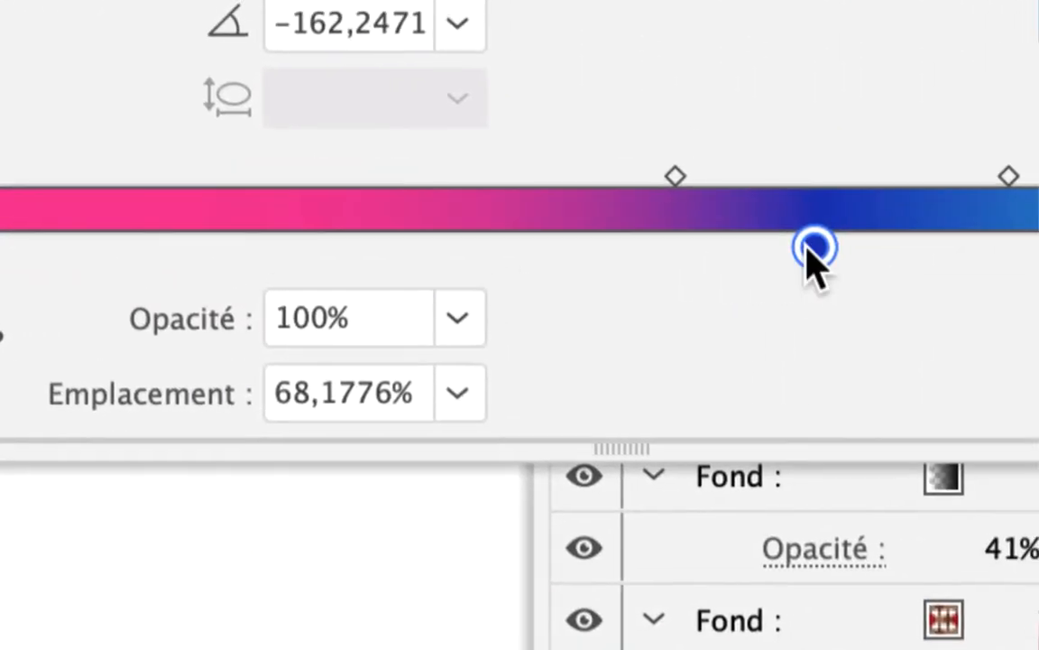
pyautogui.doubleClick(808, 247)
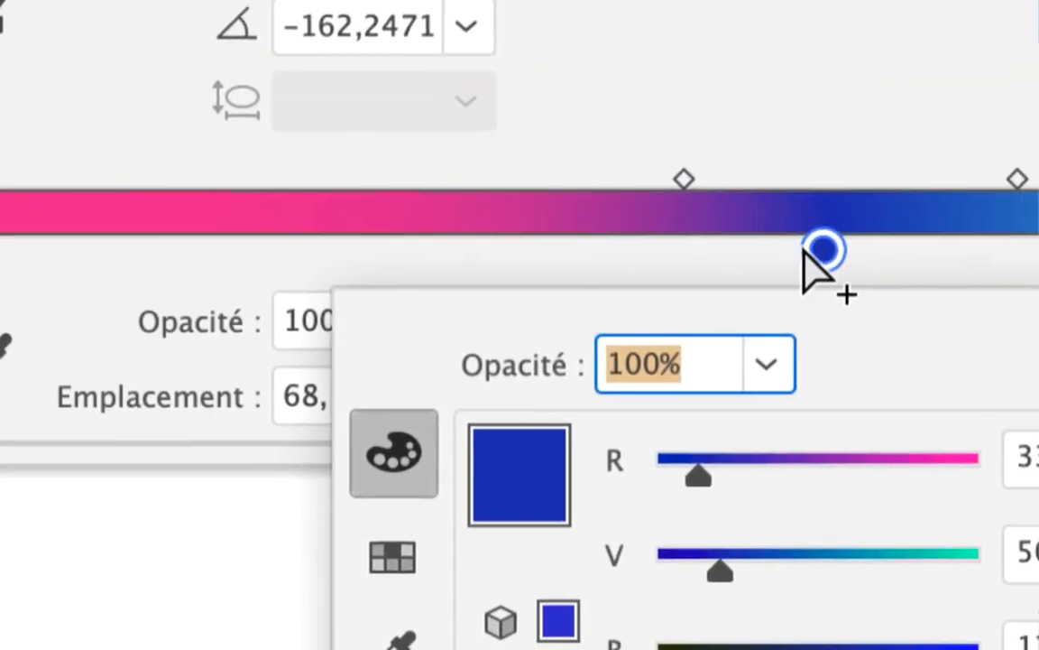
pyautogui.click(660, 161)
pyautogui.doubleClick(660, 161)
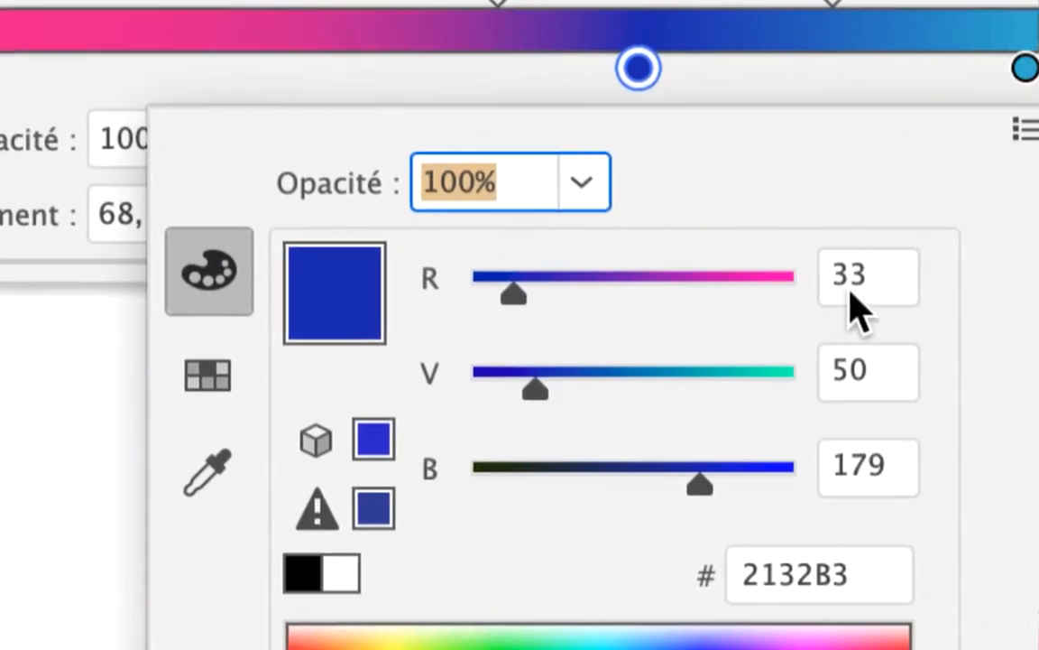
pyautogui.click(857, 298)
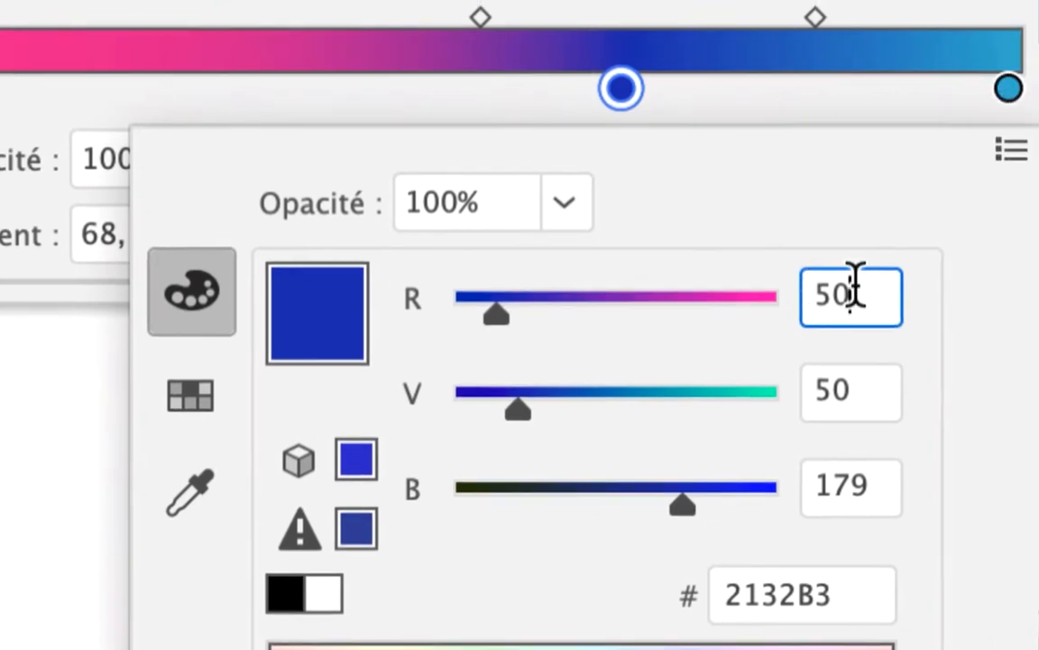
pyautogui.moveTo(910, 281); pyautogui.dragTo(842, 287)
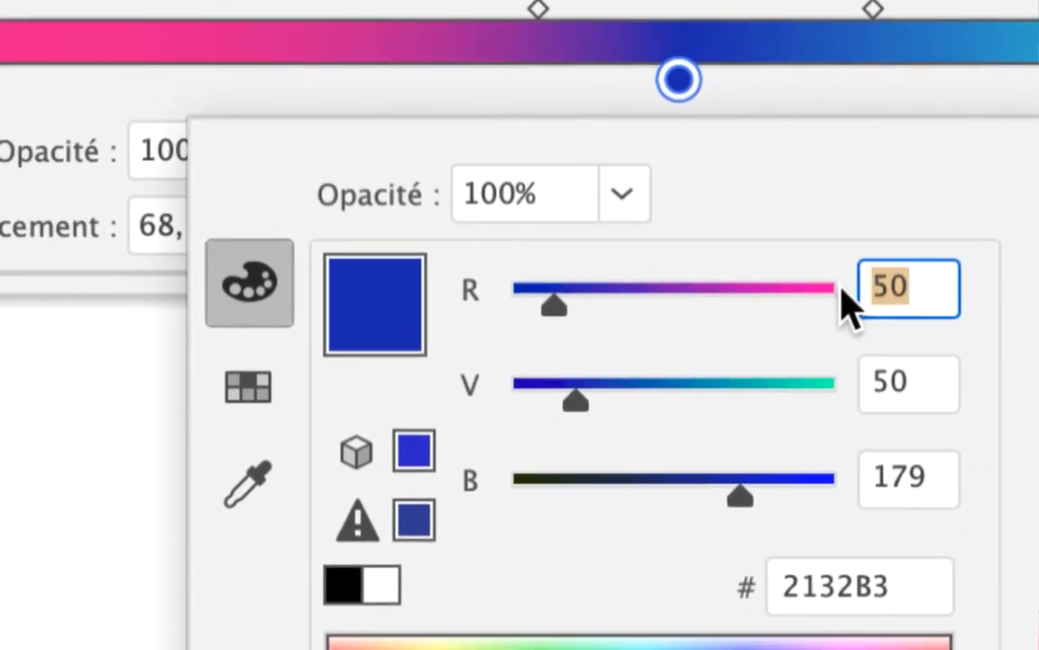
pyautogui.press('Tab')
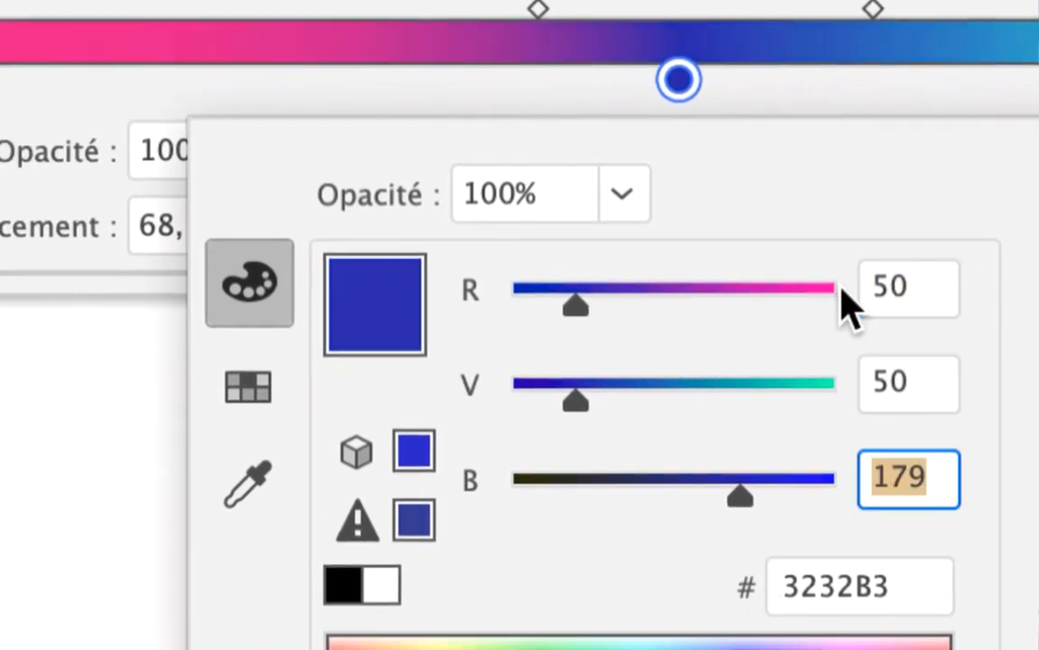
pyautogui.write('50')
pyautogui.press('Tab')
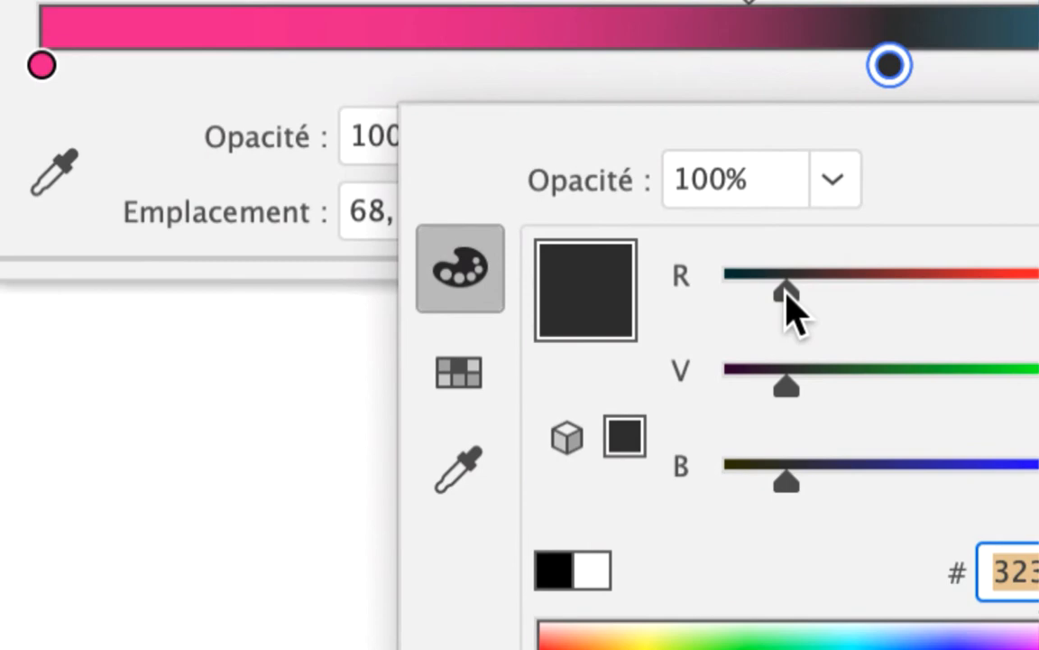
# Step: Lighten the grey gradient stop proportionally to C7C7C7 (199 in each channel), and move the gradient settings away from the skirt
pyautogui.moveTo(787, 291); pyautogui.dragTo(932, 291)
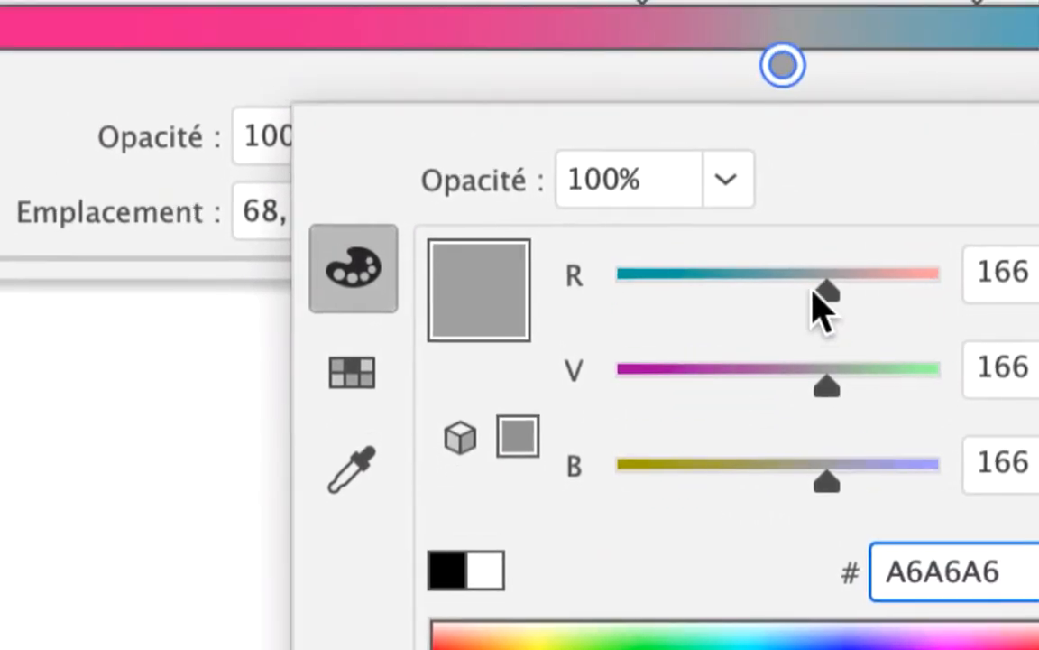
pyautogui.moveTo(816, 305); pyautogui.dragTo(780, 304)
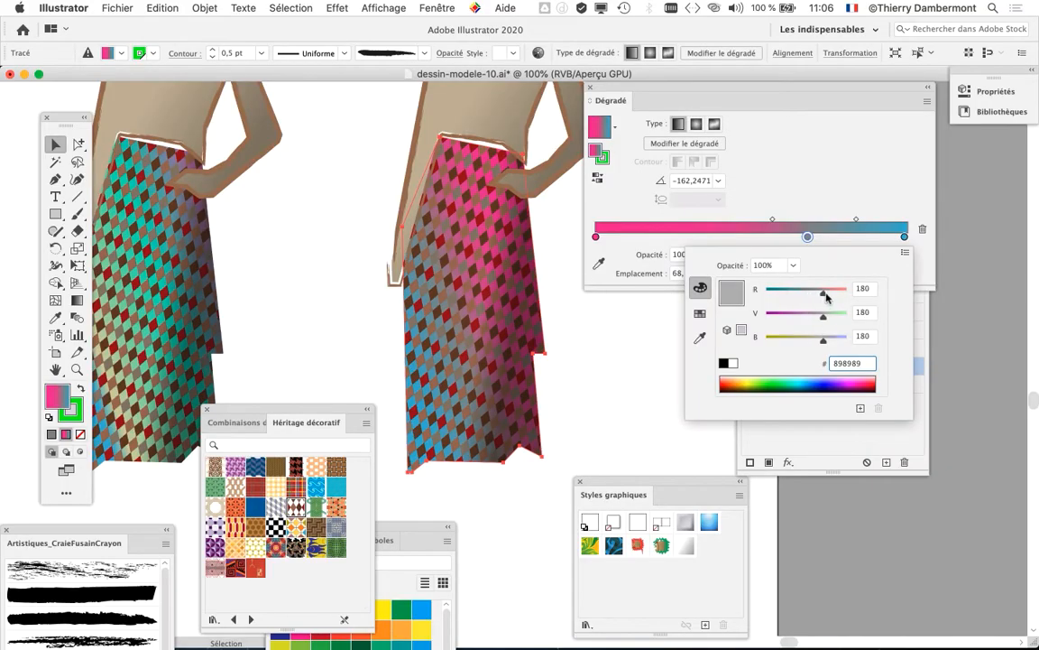
pyautogui.moveTo(825, 293)
pyautogui.mouseDown()
pyautogui.moveTo(809, 296)
pyautogui.moveTo(830, 298)
pyautogui.mouseUp()
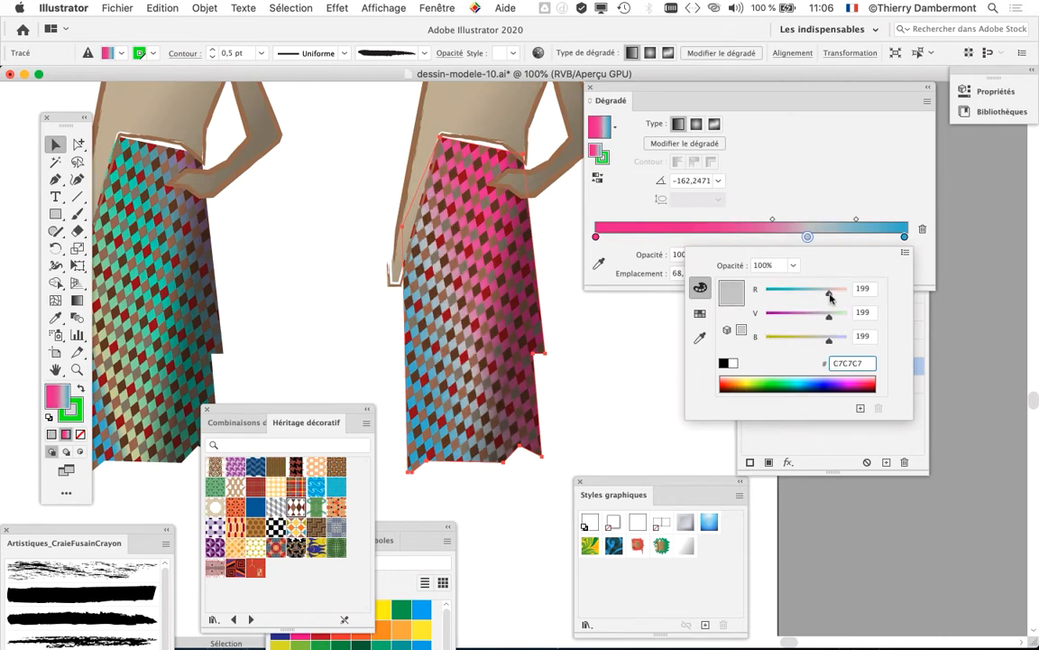
pyautogui.click(683, 90)
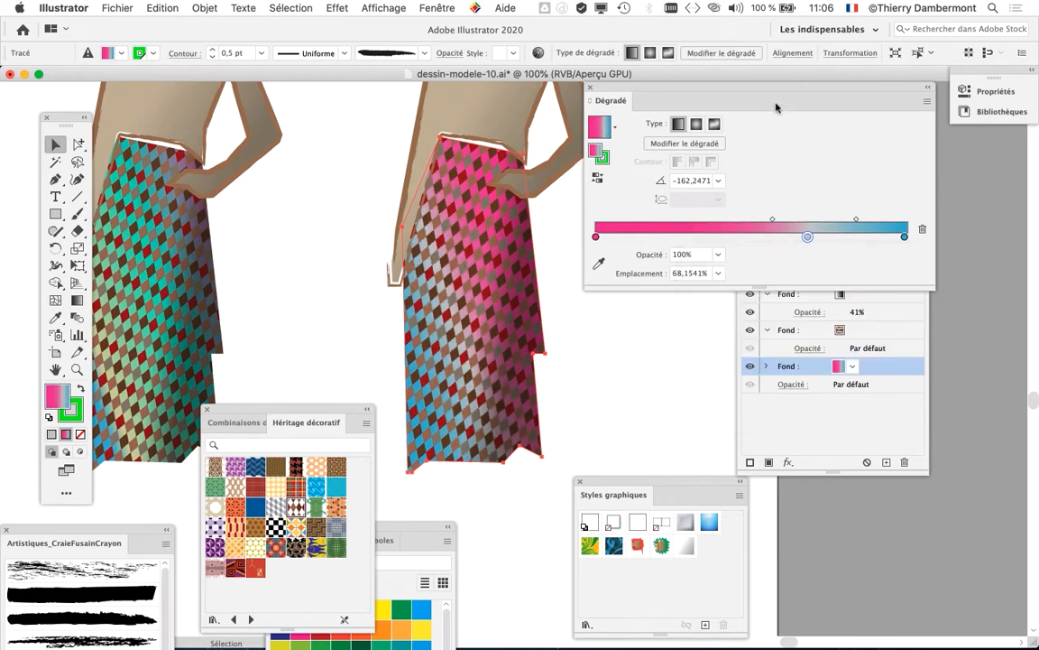
pyautogui.moveTo(696, 88); pyautogui.dragTo(861, 94)
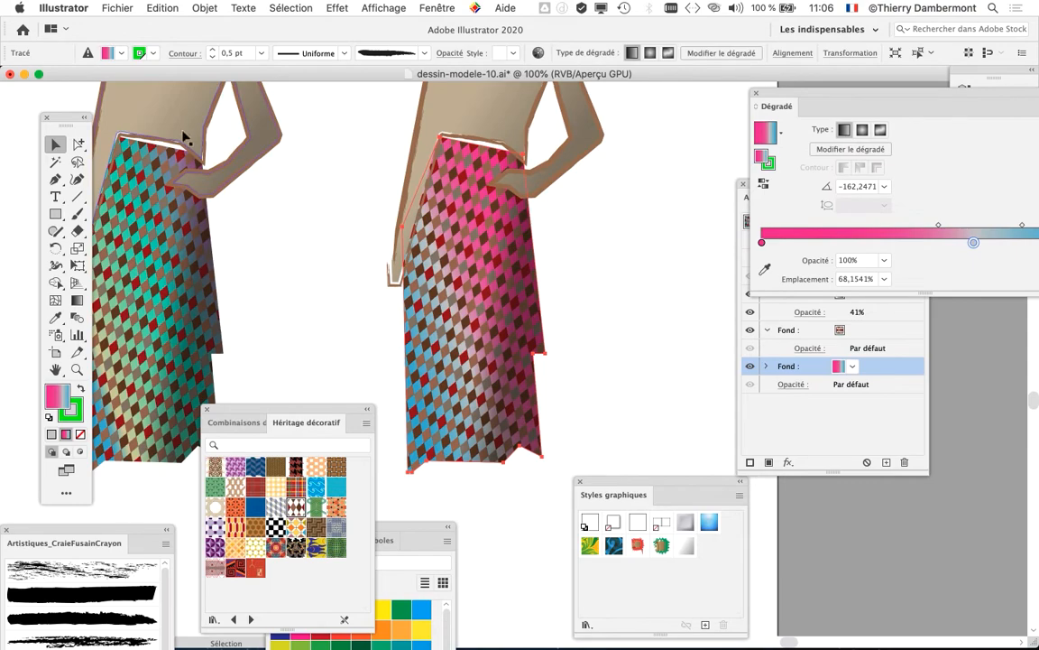
# Step: Save the document under the new name dessin-modele-11.ai in Adobe Illustrator (ai) format with the default options
pyautogui.click(119, 7)
pyautogui.click(187, 128)
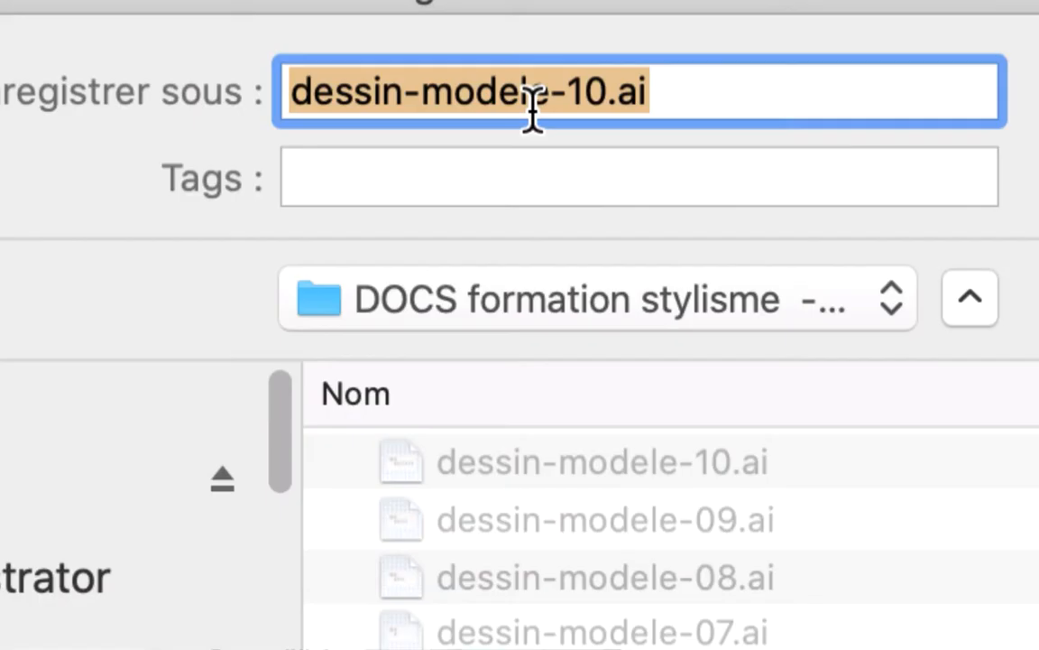
pyautogui.click(547, 109)
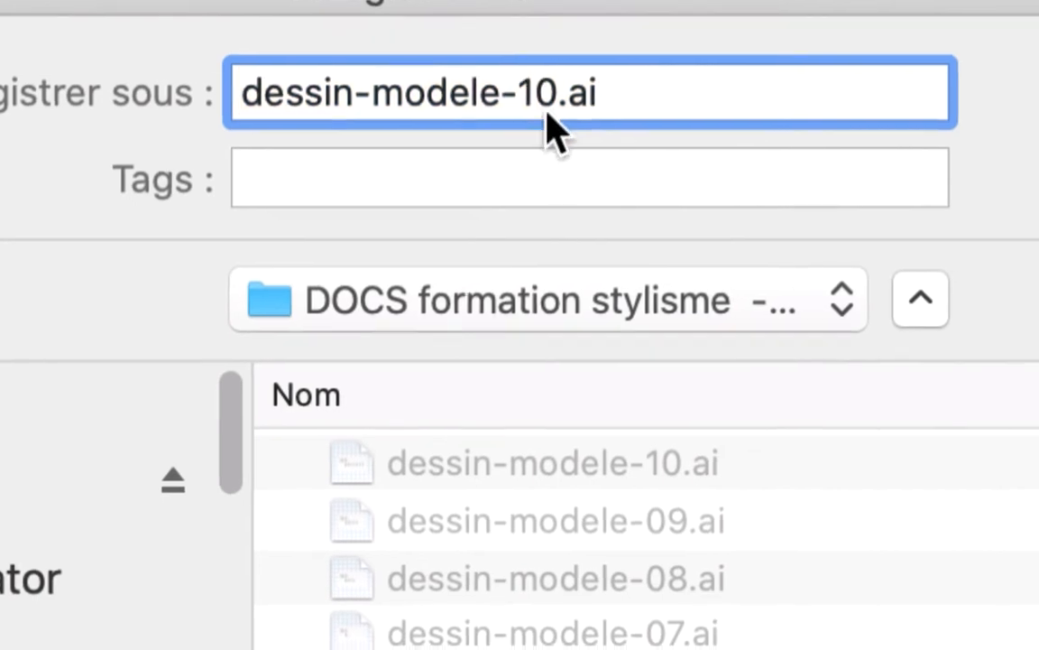
pyautogui.hotkey('shift', 'Left')
pyautogui.write('1')
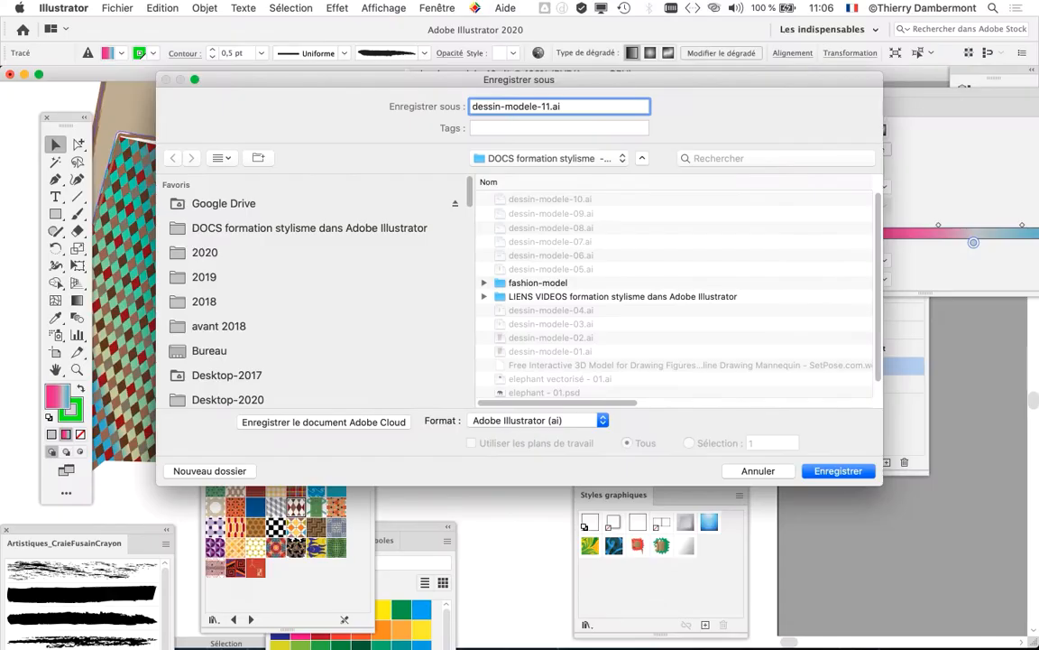
pyautogui.press('Return')
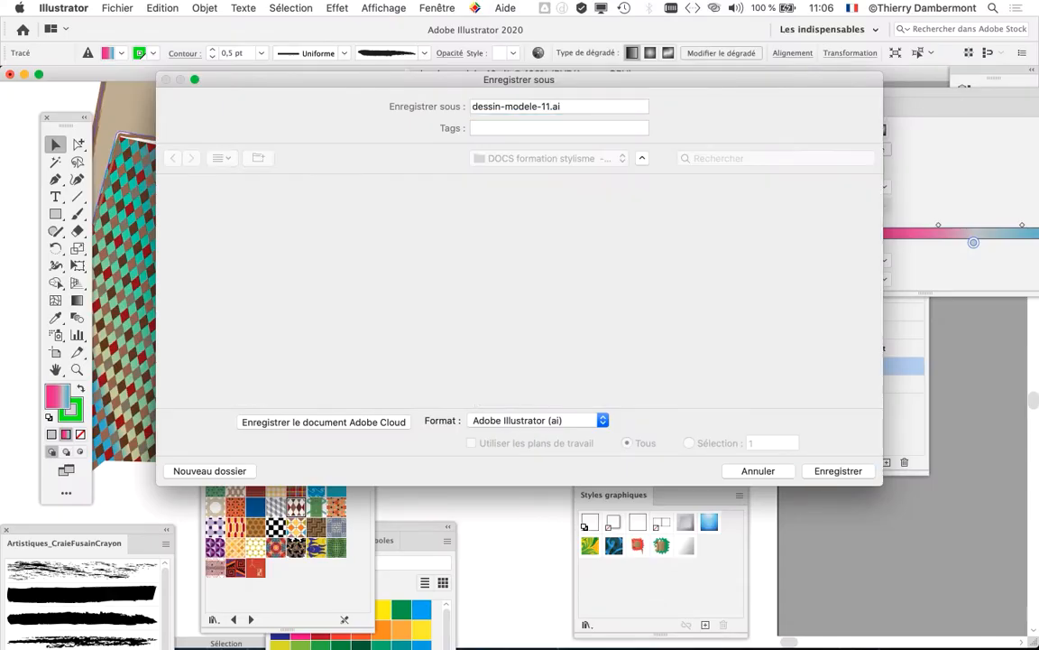
pyautogui.press('Return')
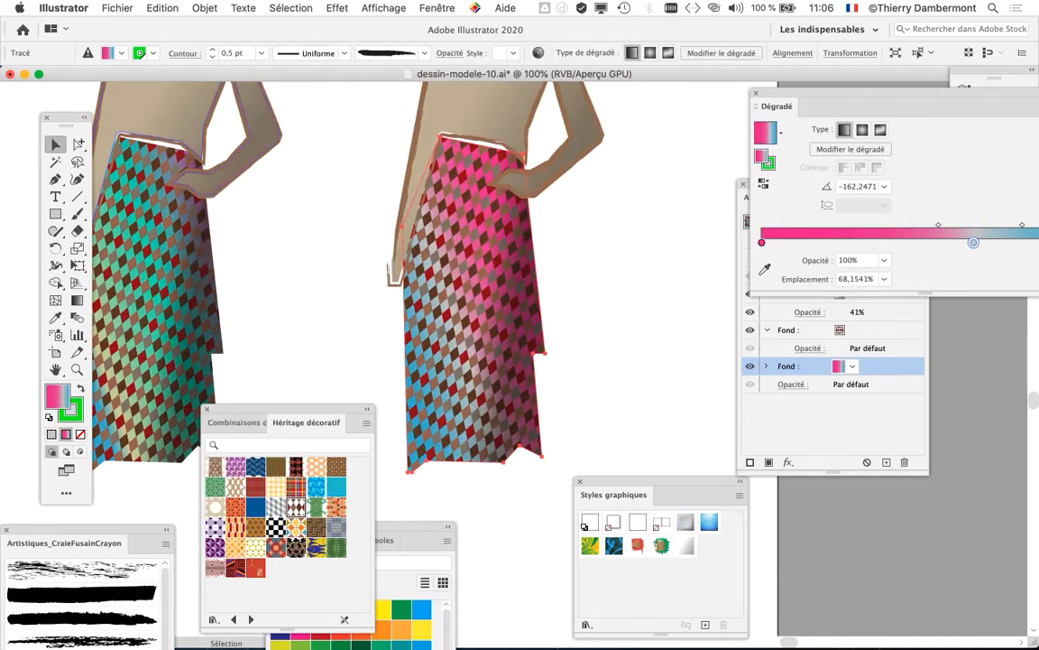
# Step: Browse forward through the swatch libraries after Héritage décoratif, including the Lignes and Points base graphics, to look for other skirt patterns
pyautogui.moveTo(267, 411); pyautogui.dragTo(487, 129)
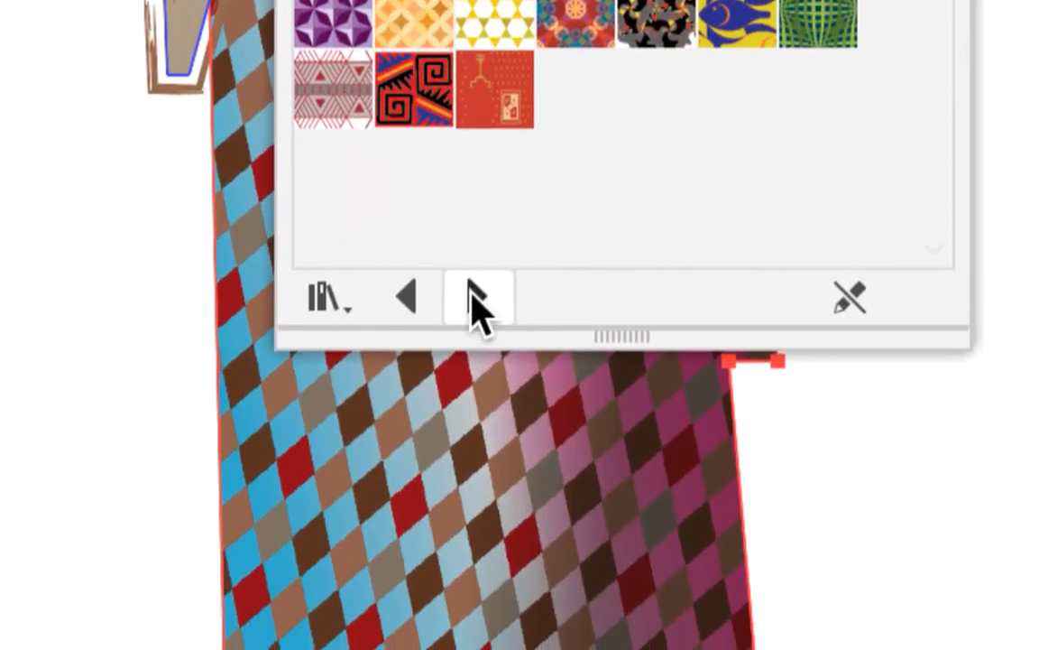
pyautogui.click(499, 547)
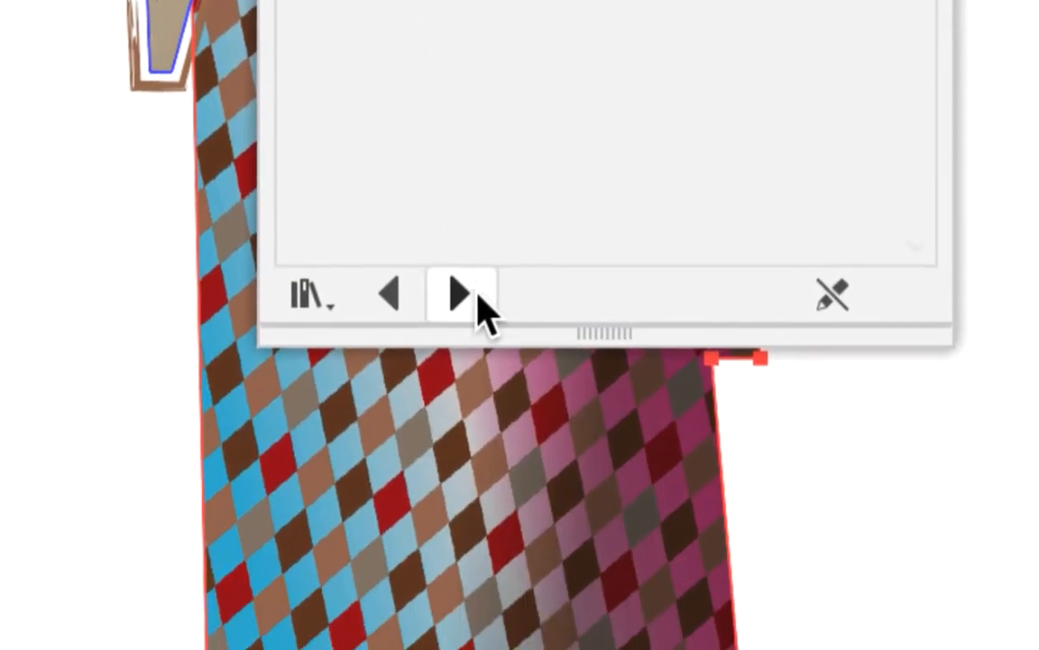
pyautogui.click(476, 301)
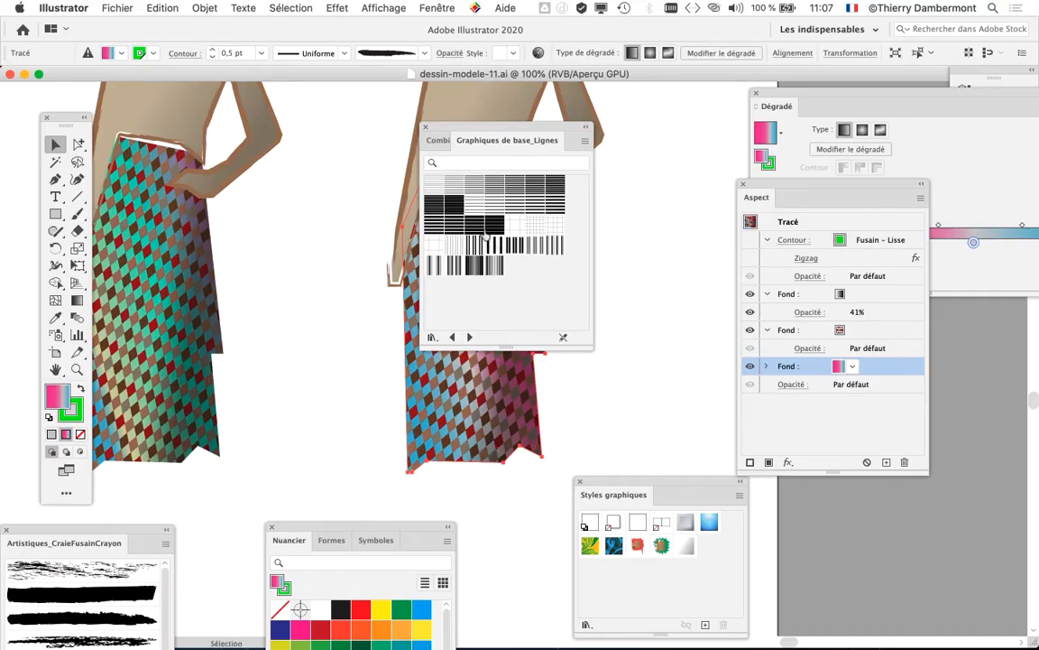
pyautogui.click(469, 338)
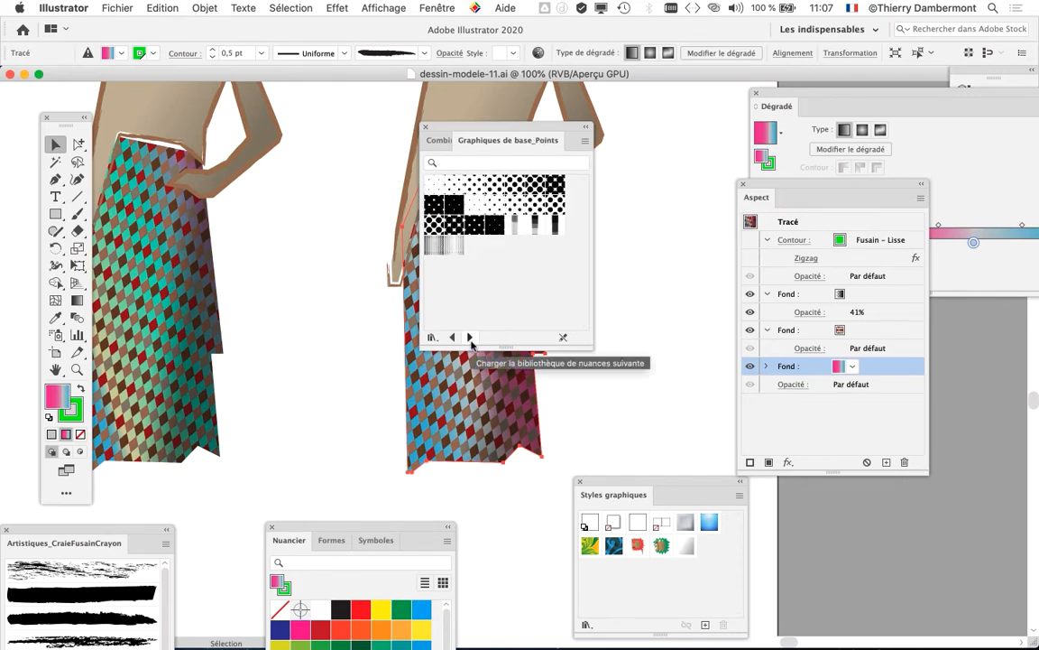
pyautogui.click(470, 337)
pyautogui.click(469, 337)
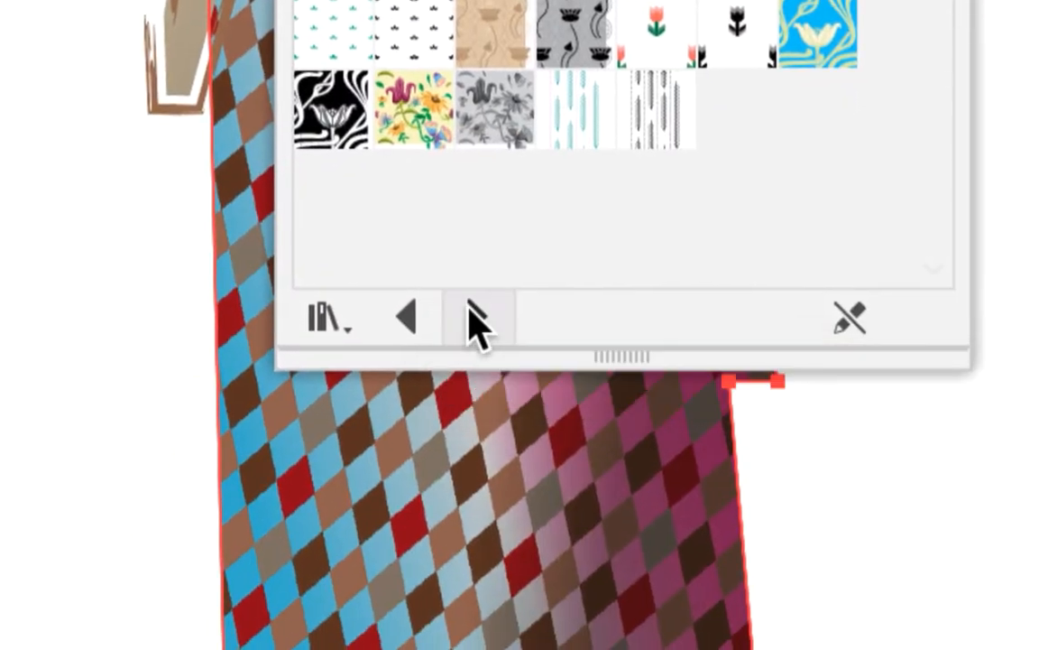
pyautogui.click(476, 321)
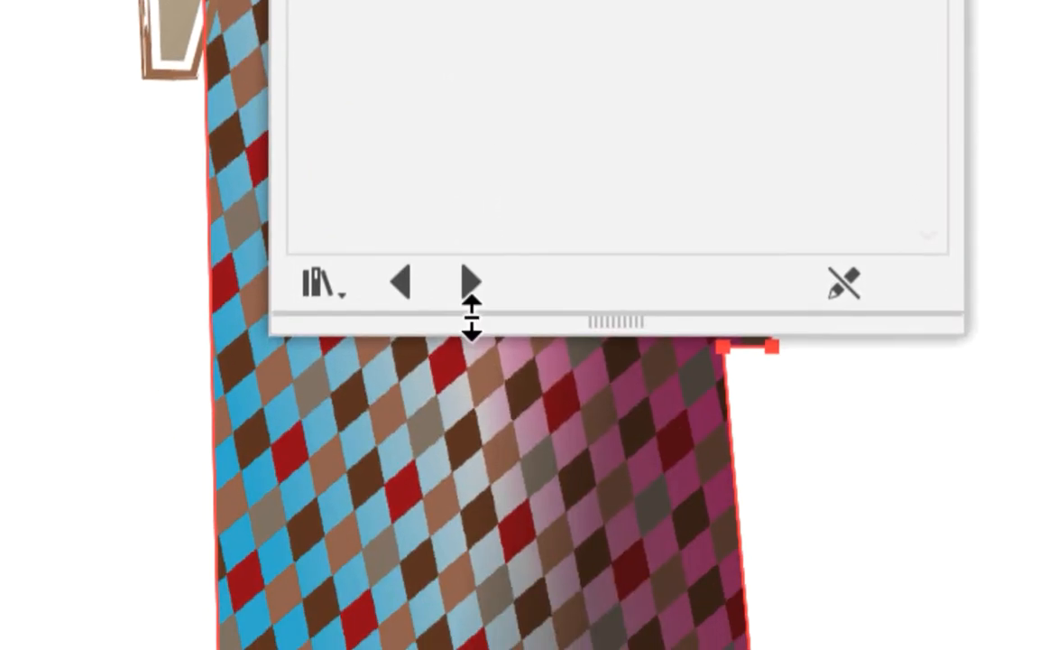
pyautogui.click(488, 612)
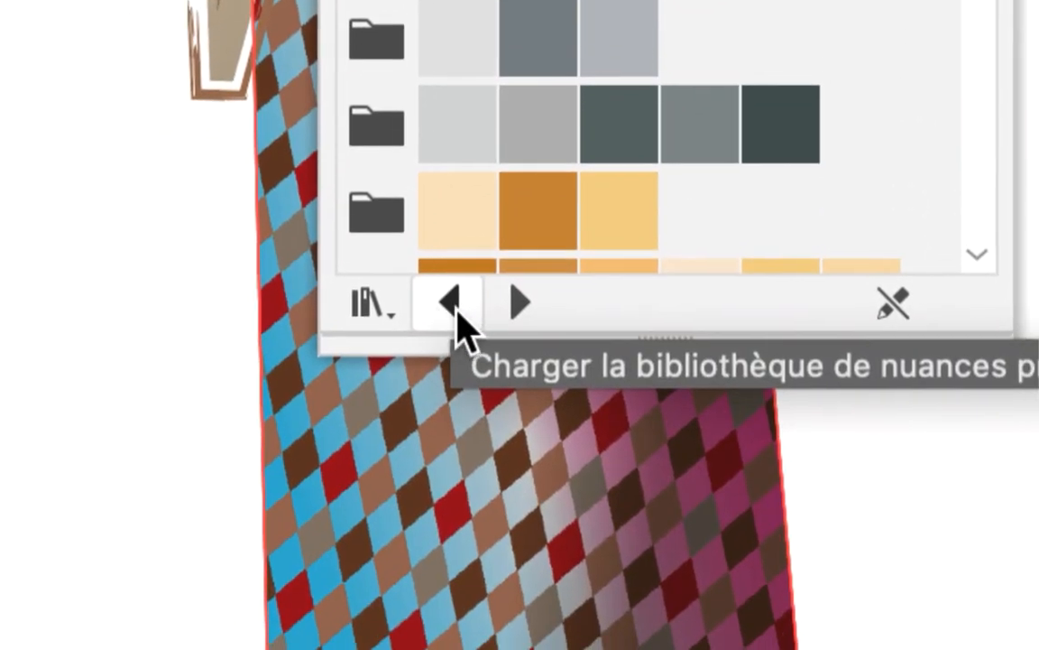
# Step: Go back through the swatch libraries to Héritage décoratif and move its panel clear of the skirt
pyautogui.click(456, 311)
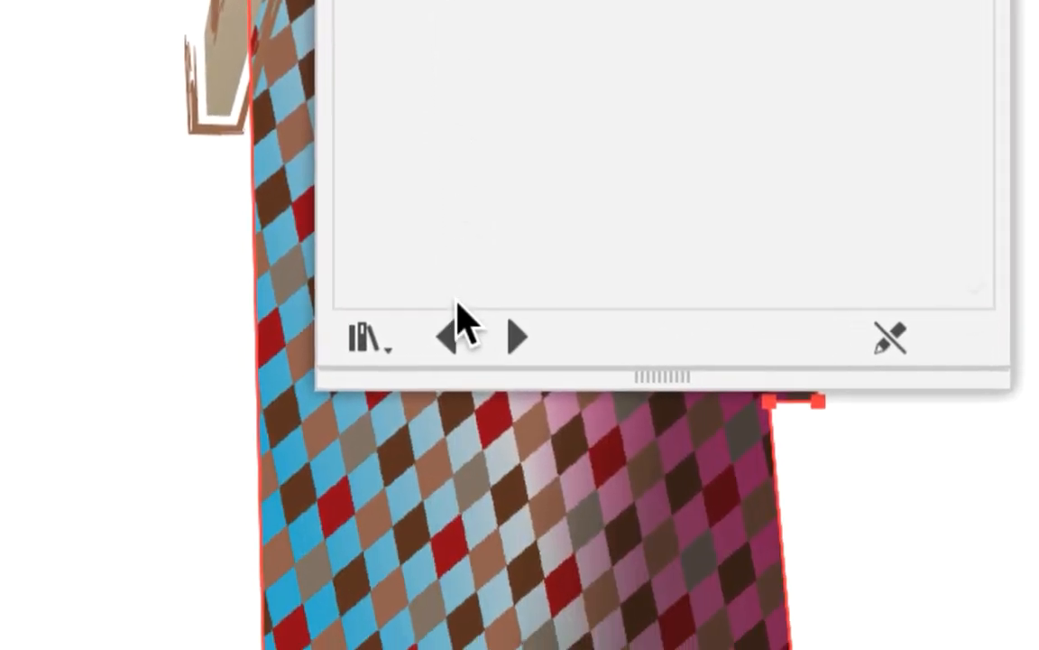
pyautogui.click(451, 335)
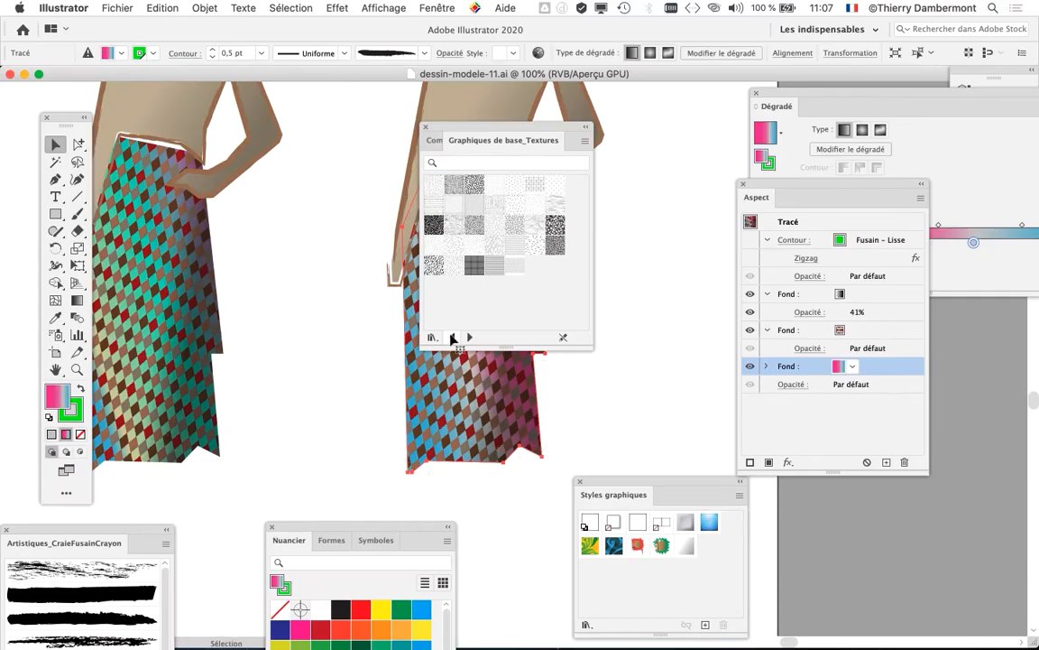
pyautogui.click(452, 337)
pyautogui.click(453, 337)
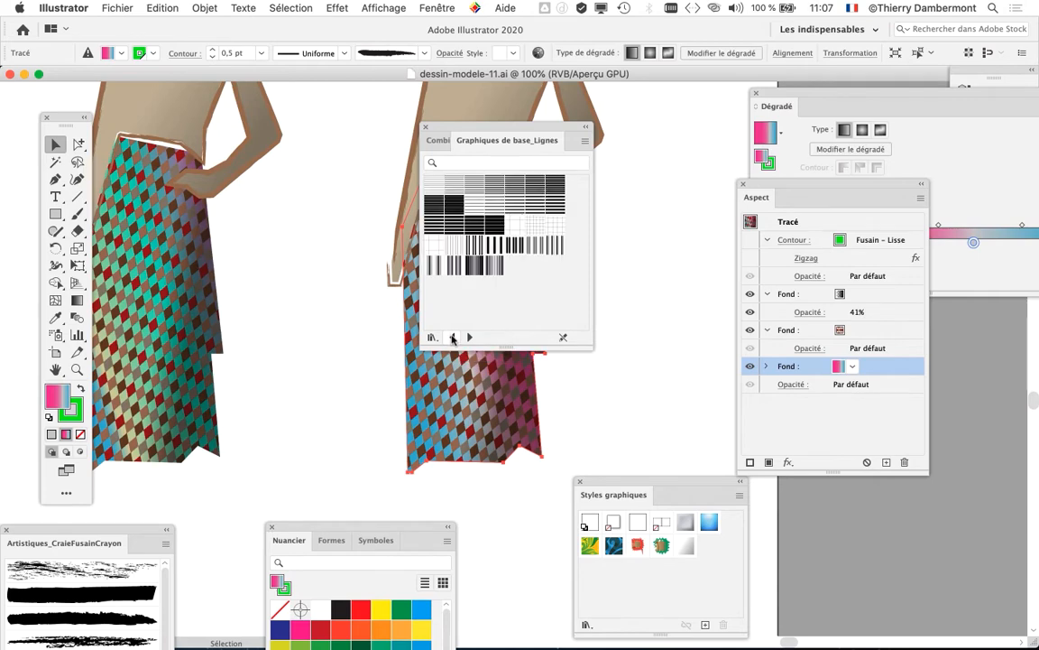
pyautogui.click(453, 337)
pyautogui.click(453, 337)
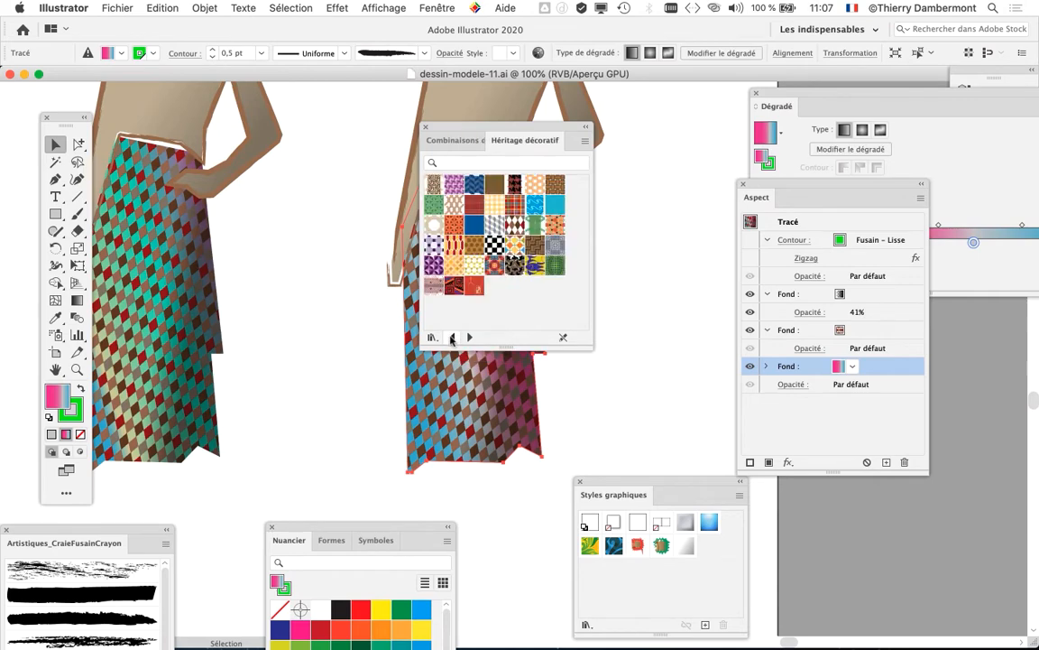
pyautogui.click(453, 336)
pyautogui.click(452, 336)
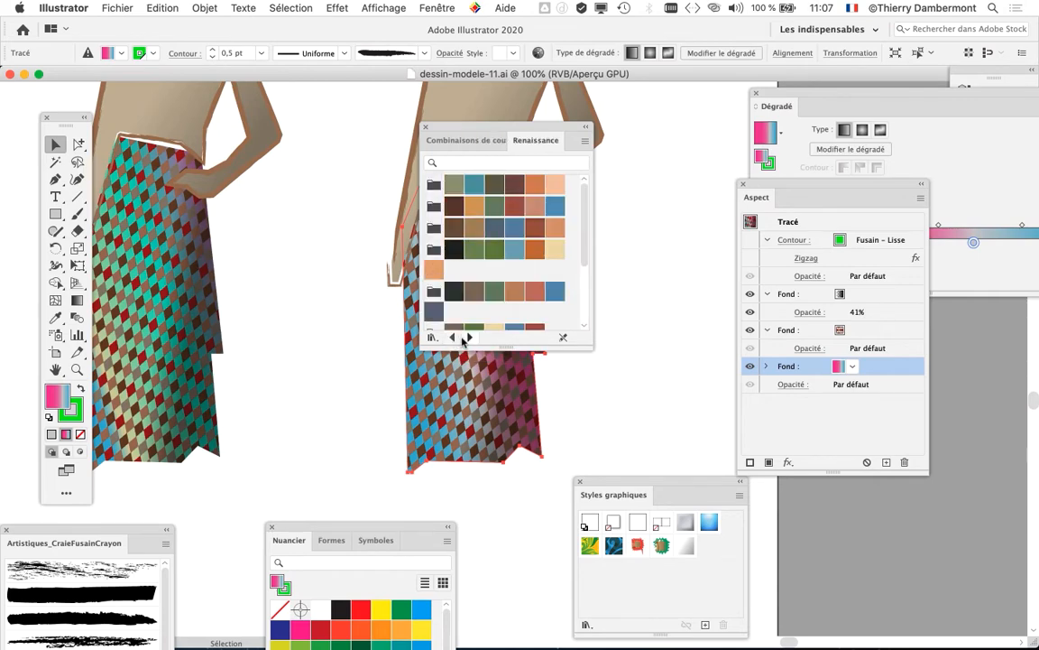
pyautogui.click(468, 337)
pyautogui.click(468, 337)
pyautogui.moveTo(475, 129); pyautogui.dragTo(657, 138)
# Step: Switch to Firefox and search Google for "download illustrator pattern"
pyautogui.moveTo(2, 415)
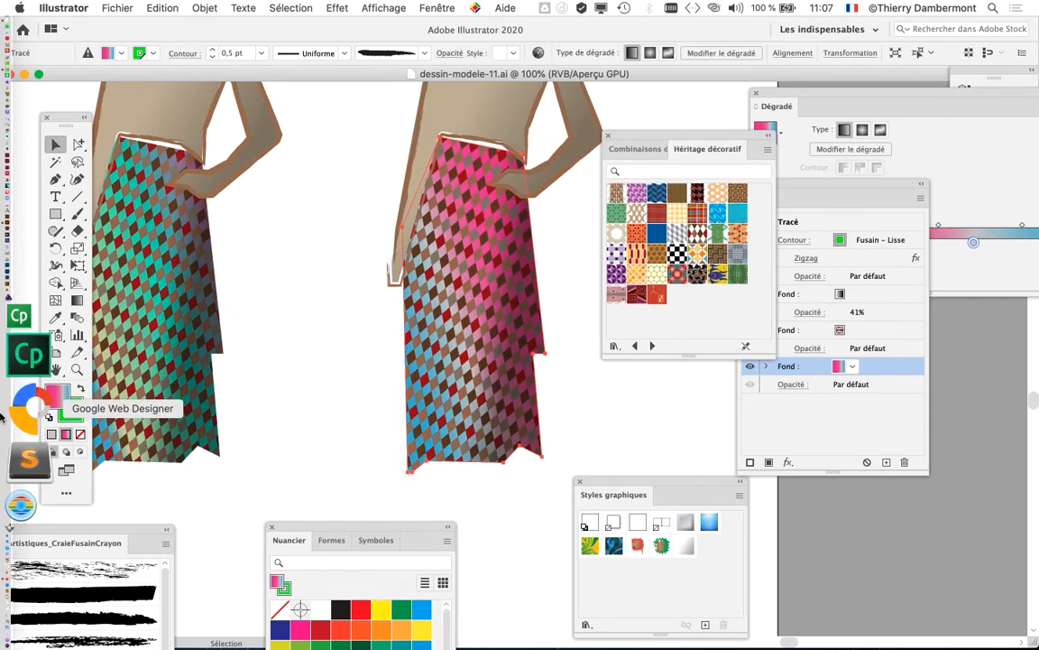
pyautogui.click(25, 460)
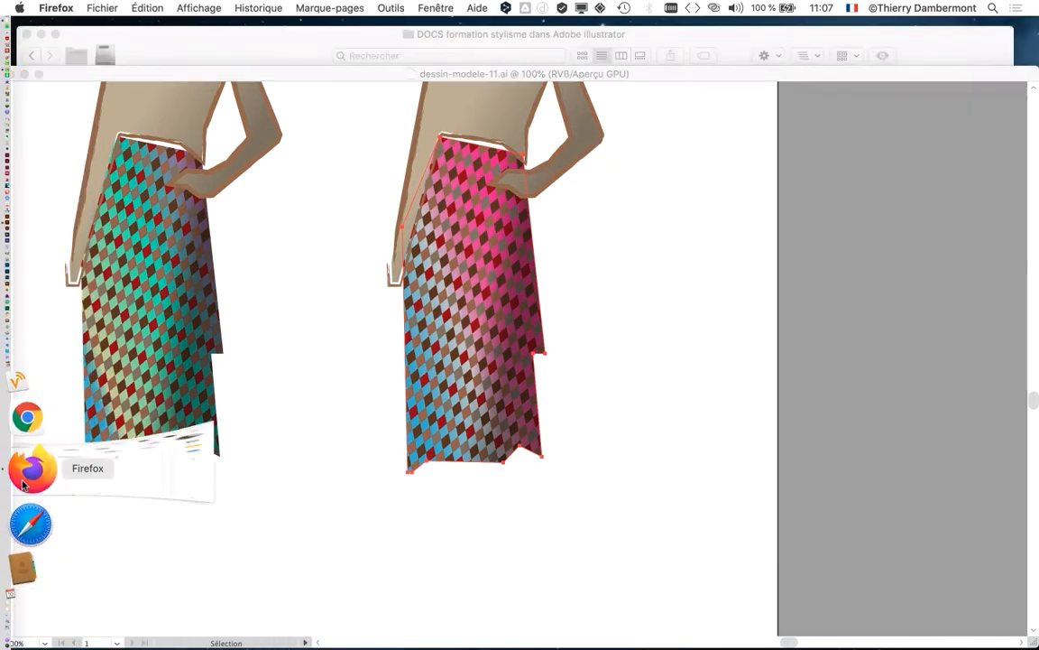
pyautogui.click(258, 33)
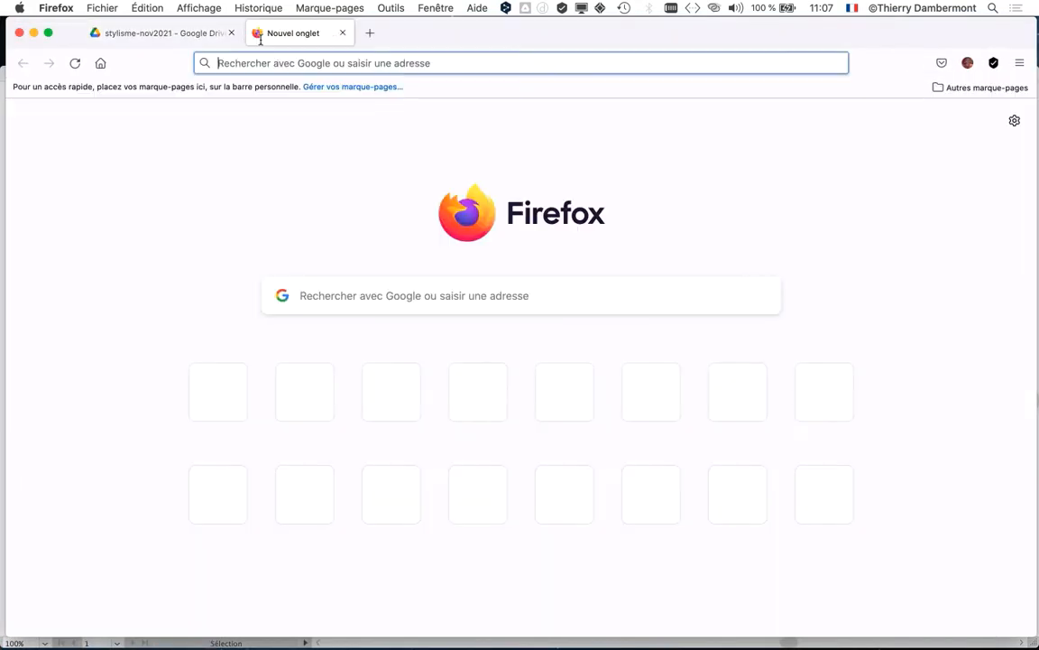
pyautogui.click(302, 296)
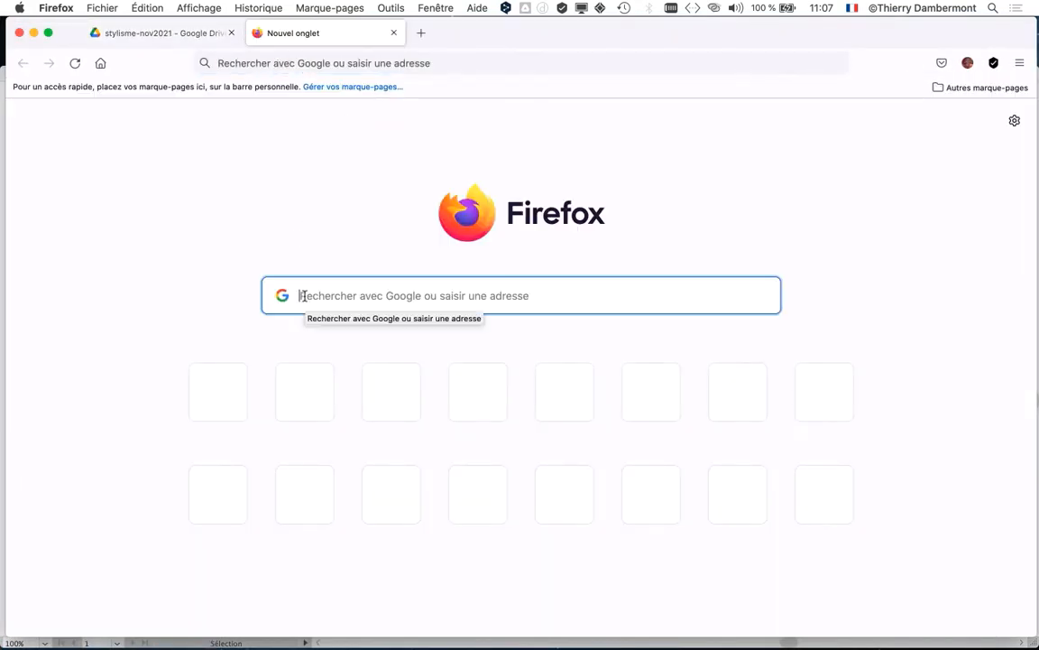
pyautogui.write('downloads.zdnet.com/')
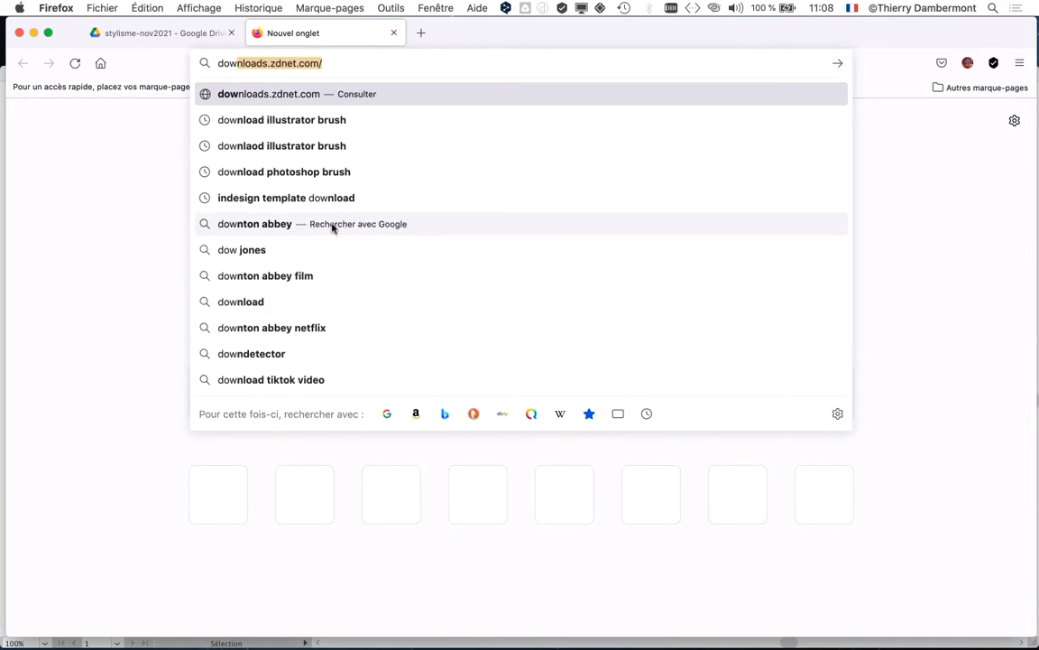
pyautogui.click(335, 129)
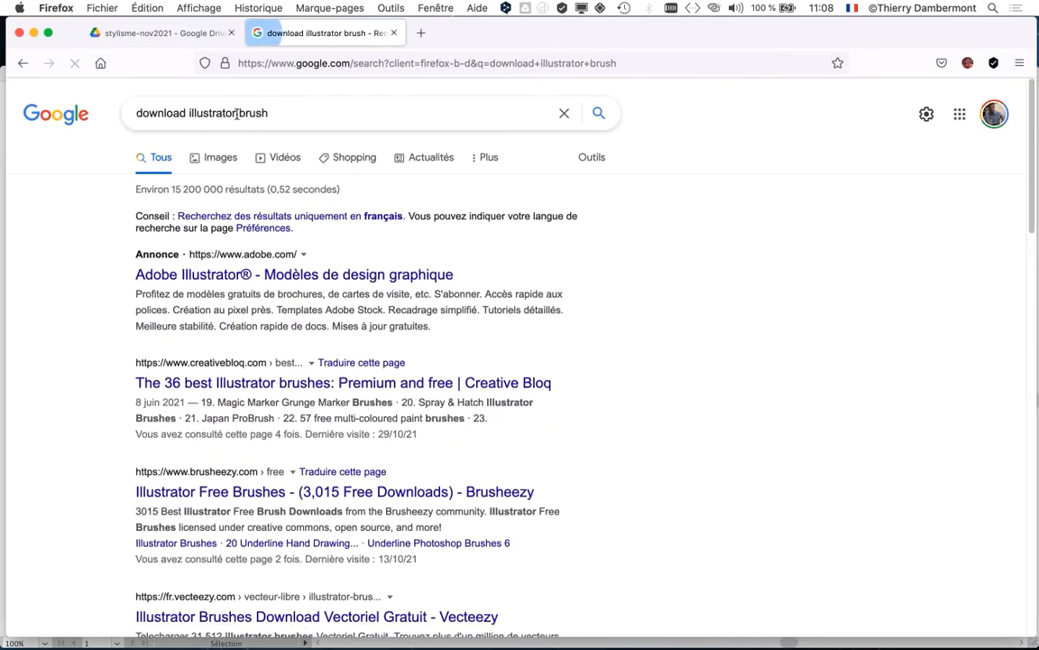
pyautogui.click(286, 118)
pyautogui.write('pattern')
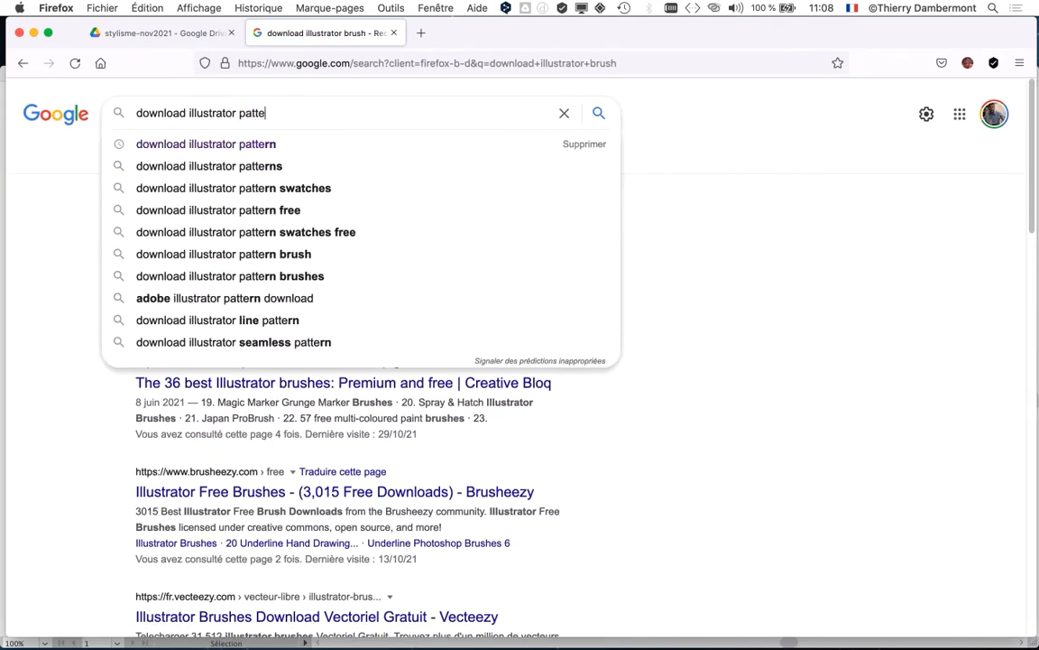
pyautogui.press('Return')
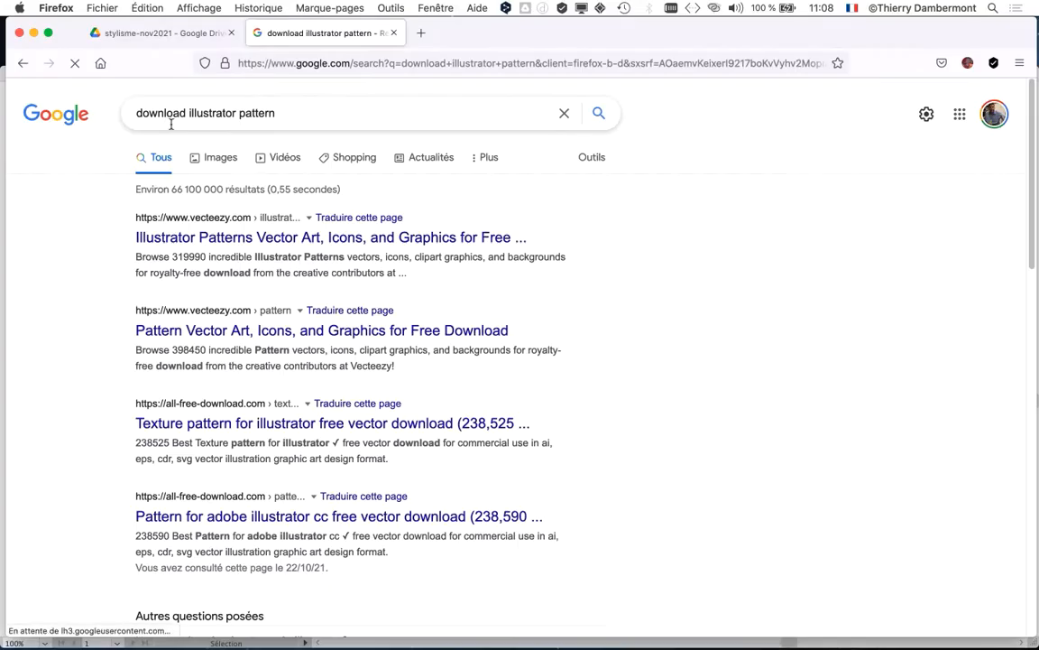
# Step: Look over the results and refine the Google search to "download free illustrator pattern"
pyautogui.scroll(-5, 568, 303)
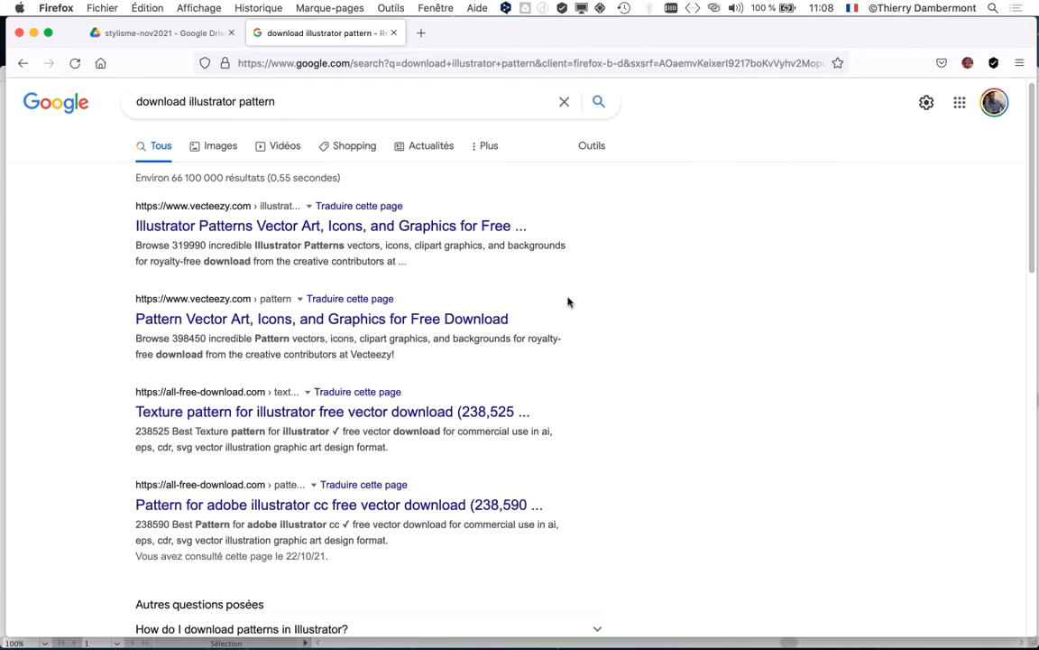
pyautogui.scroll(-6, 568, 302)
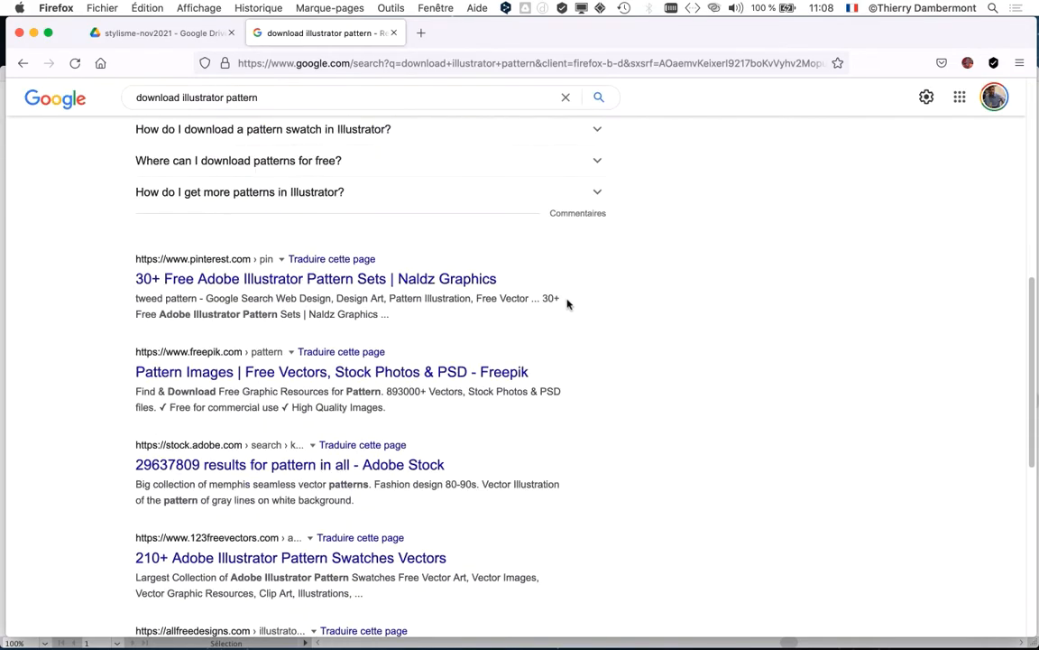
pyautogui.scroll(-3, 567, 304)
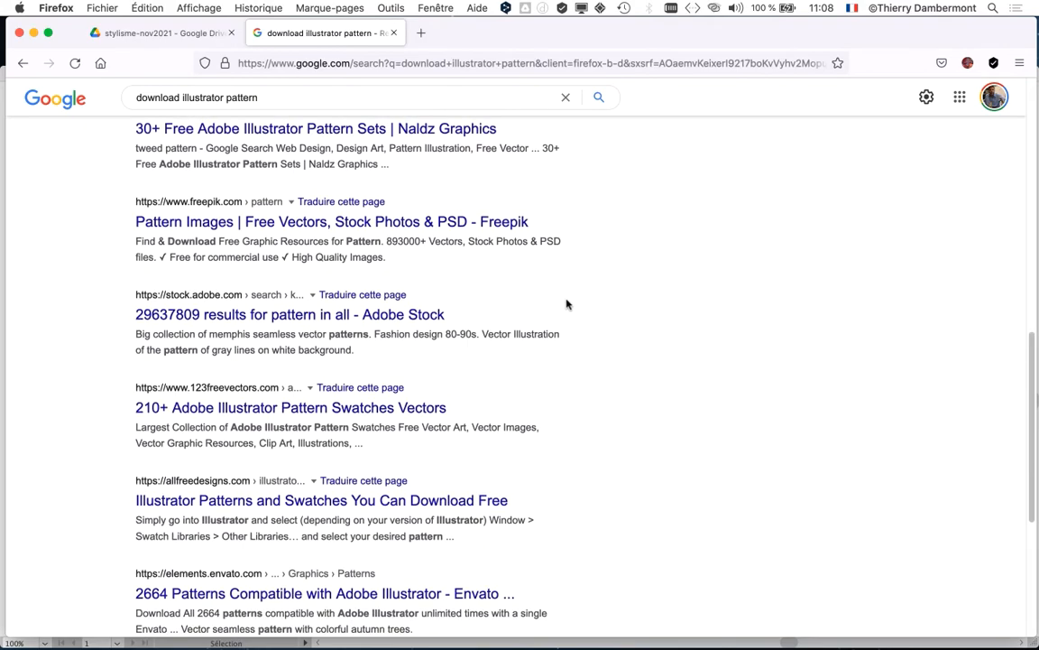
pyautogui.scroll(13, 567, 304)
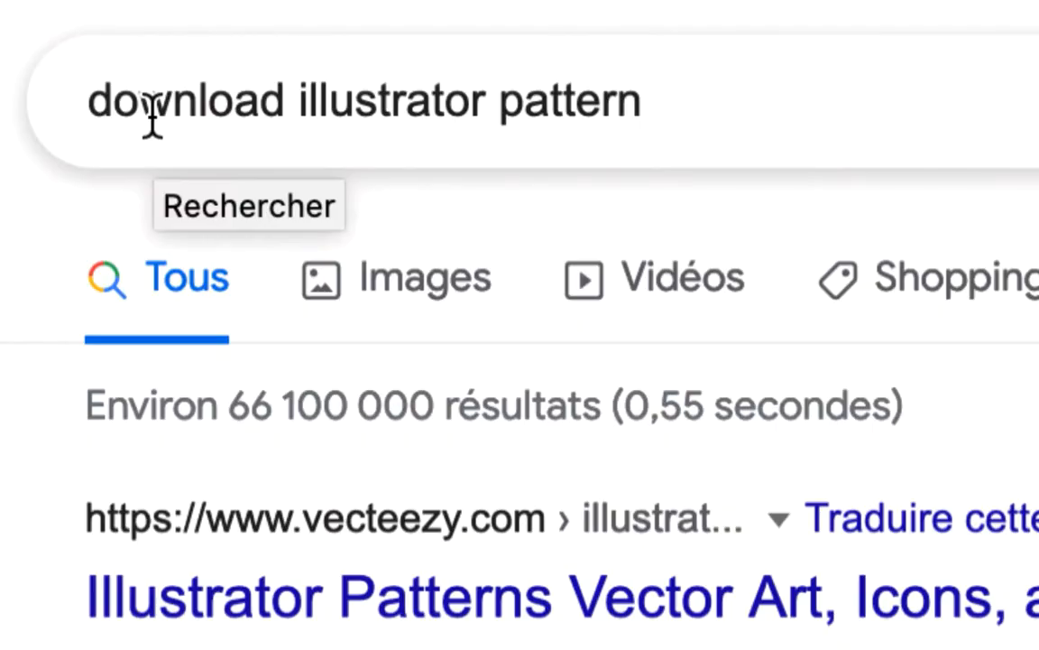
pyautogui.click(307, 119)
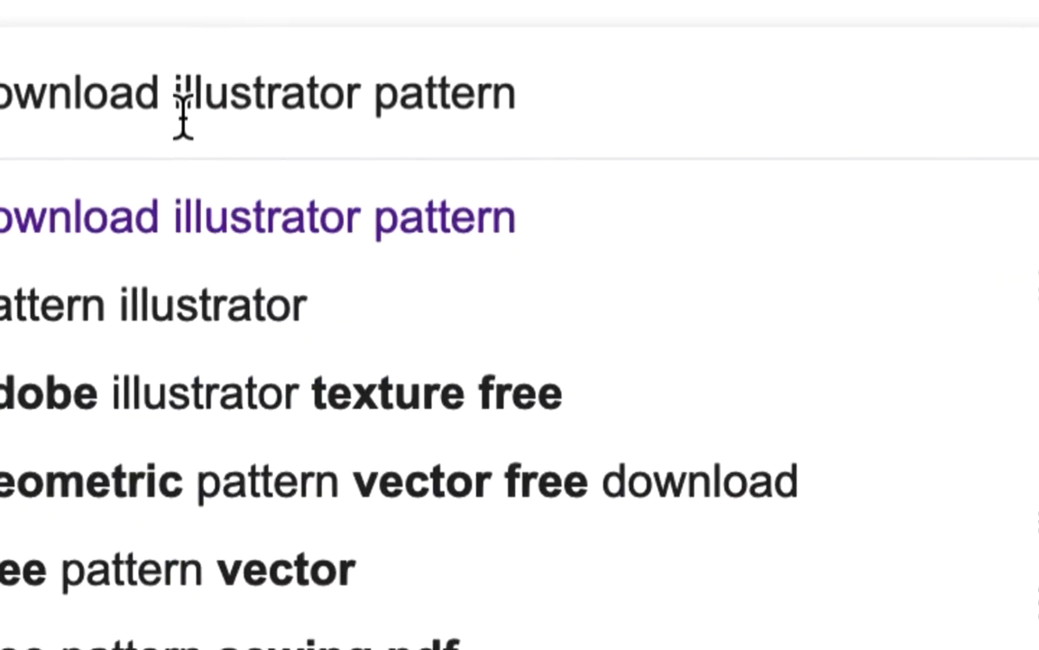
pyautogui.click(183, 117)
pyautogui.write('free')
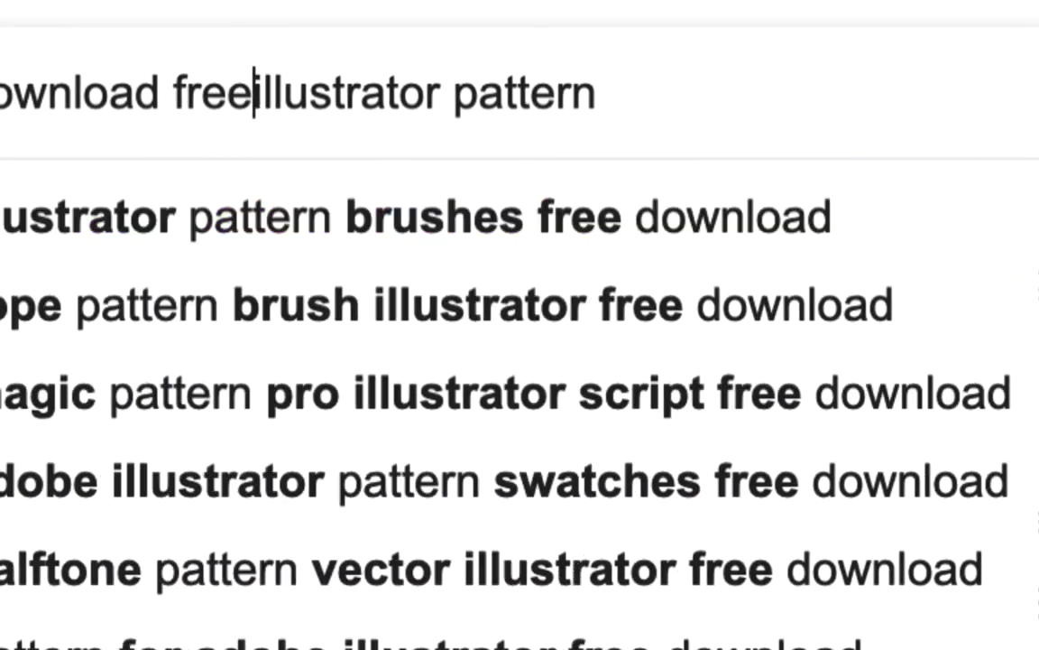
pyautogui.press('Return')
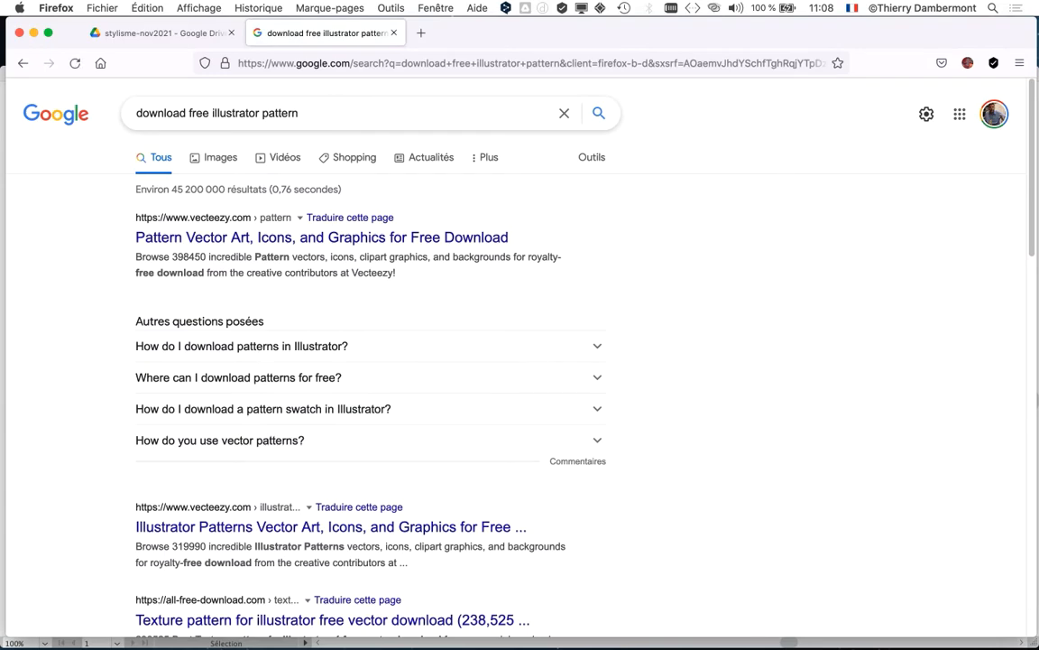
# Step: Review the web results for the free pattern search and switch to its image results
pyautogui.scroll(-5, 729, 340)
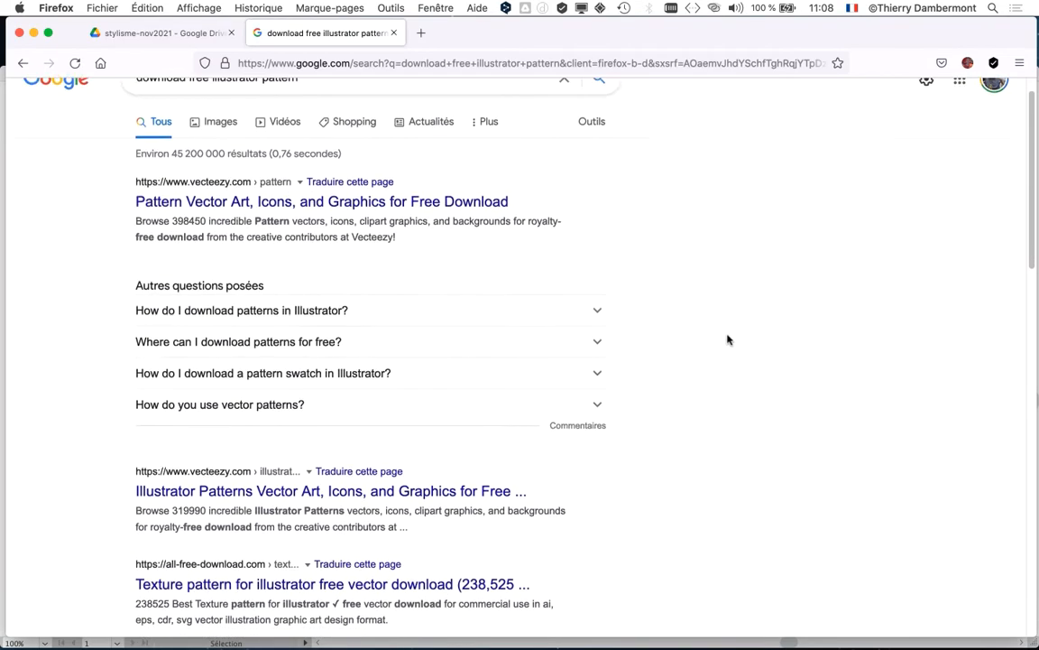
pyautogui.scroll(-4, 729, 340)
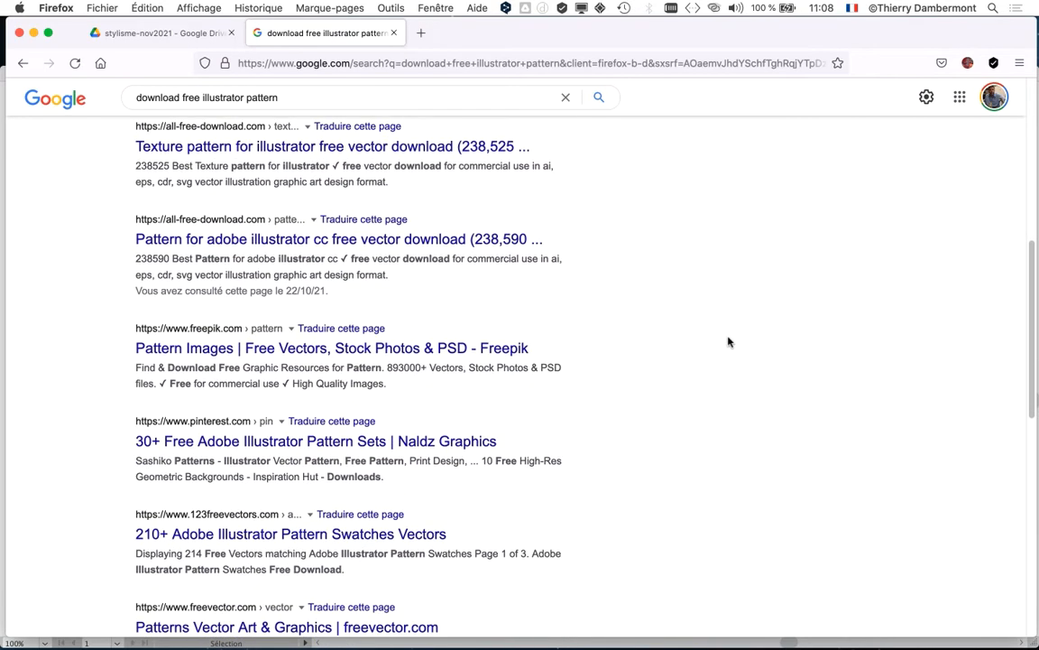
pyautogui.scroll(10, 729, 341)
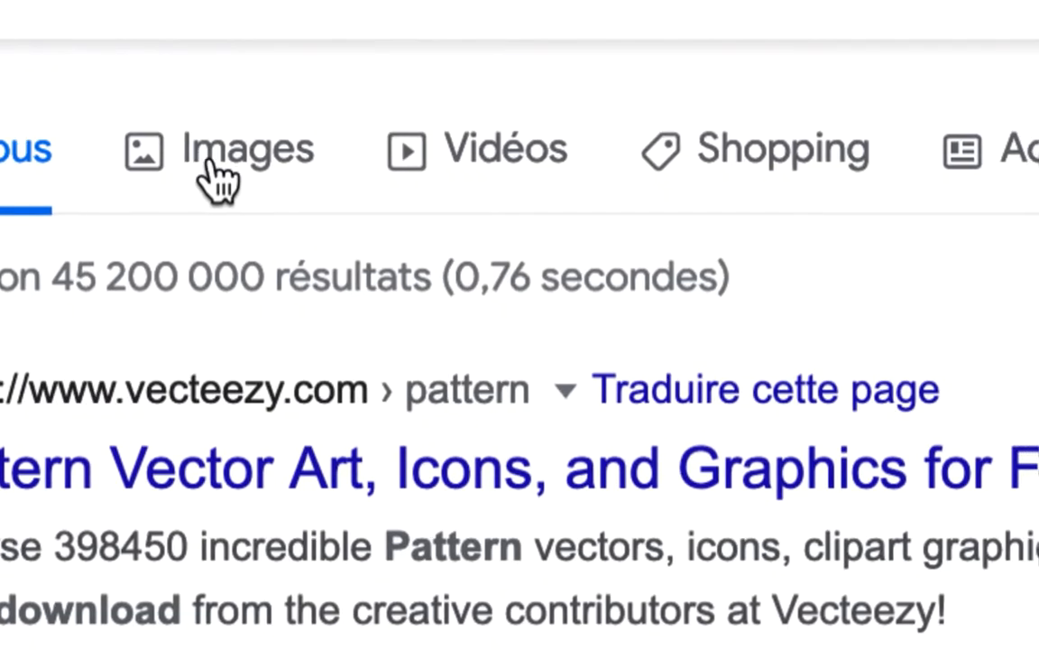
pyautogui.click(213, 169)
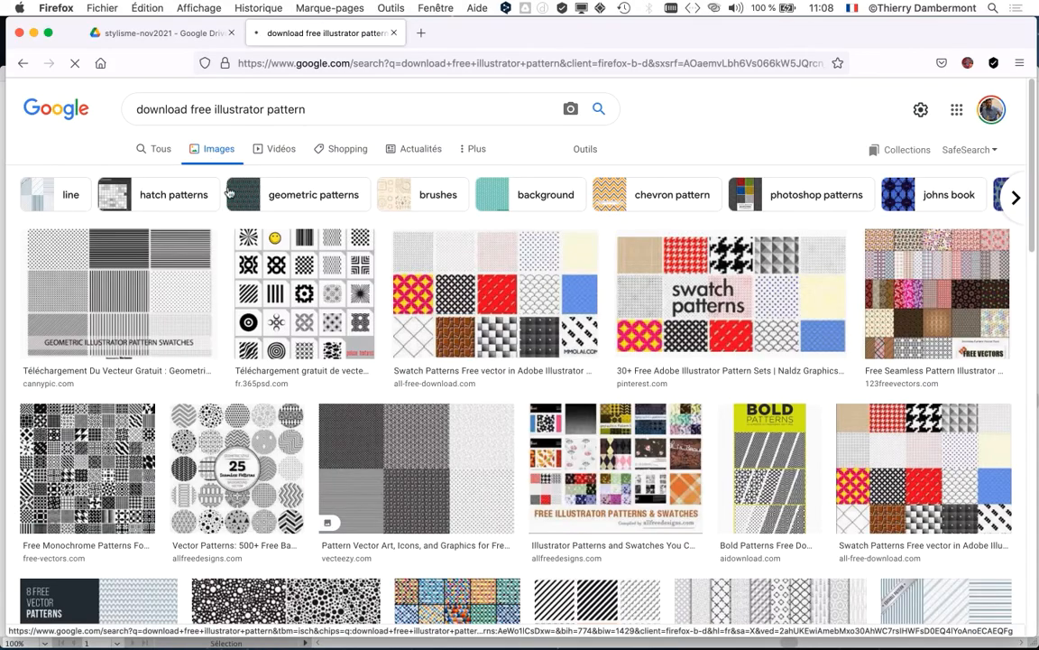
# Step: Browse the pattern images and open the preview of Illustrator Chevron Pattern Download from 123FreeVectors
pyautogui.scroll(-2, 532, 364)
pyautogui.scroll(-5, 532, 363)
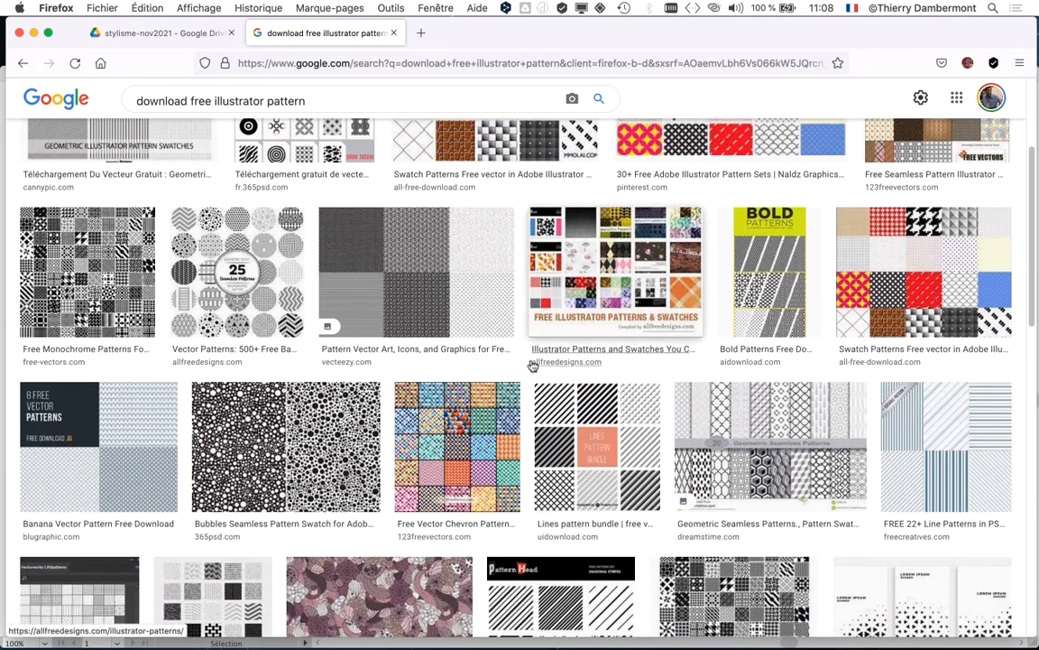
pyautogui.scroll(-12, 688, 395)
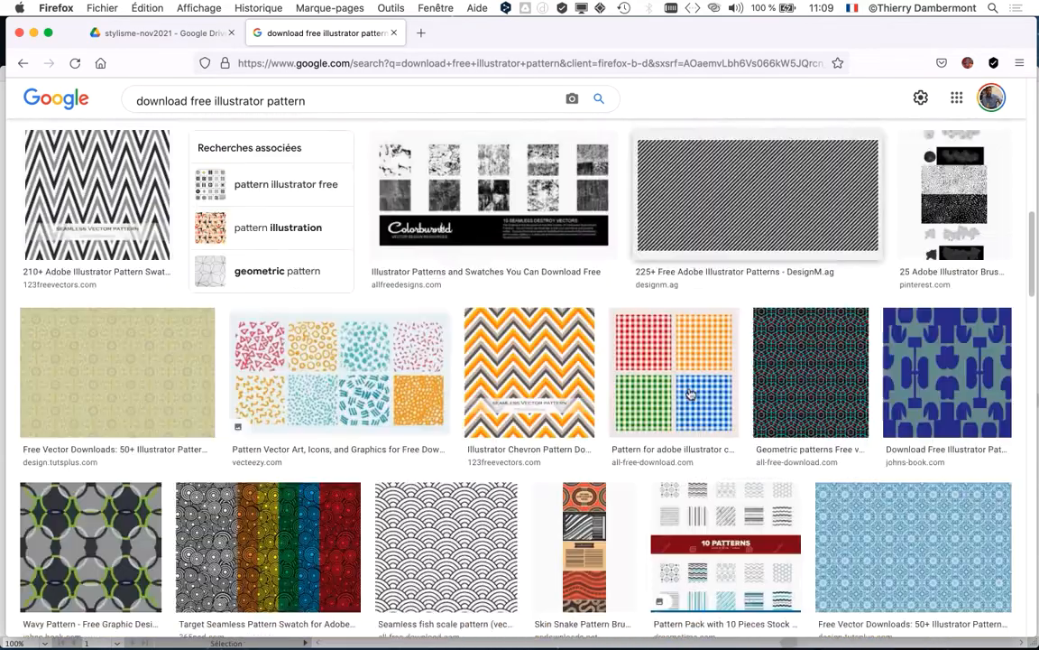
pyautogui.scroll(5, 688, 395)
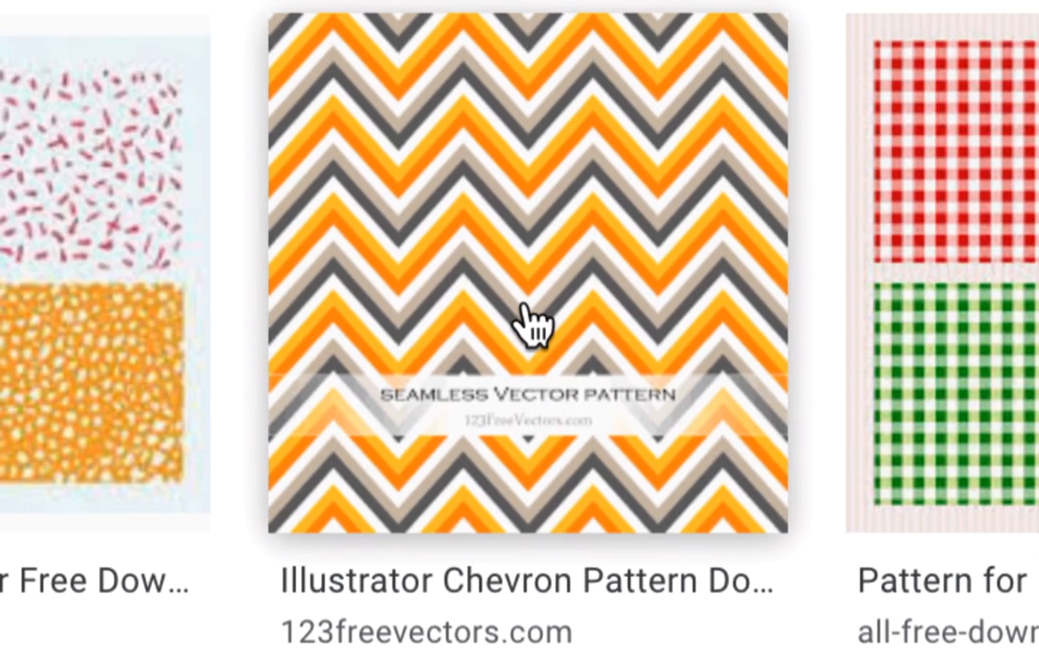
pyautogui.click(528, 320)
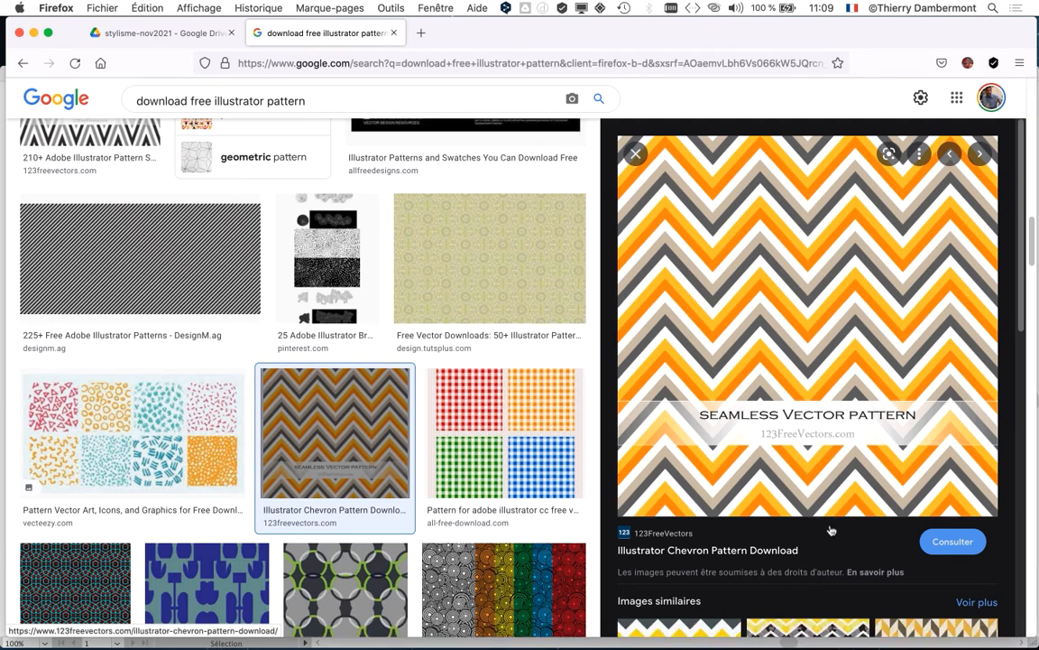
pyautogui.scroll(-2, 830, 531)
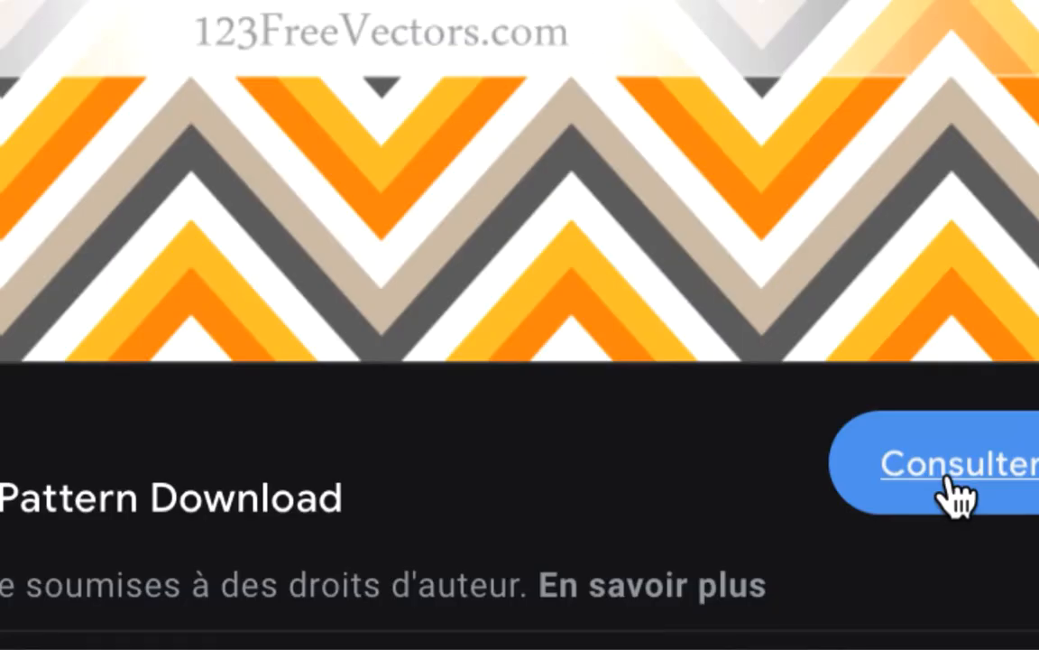
# Step: Visit the Illustrator Chevron Pattern Download page on 123FreeVectors and look over its related patterns
pyautogui.click(956, 495)
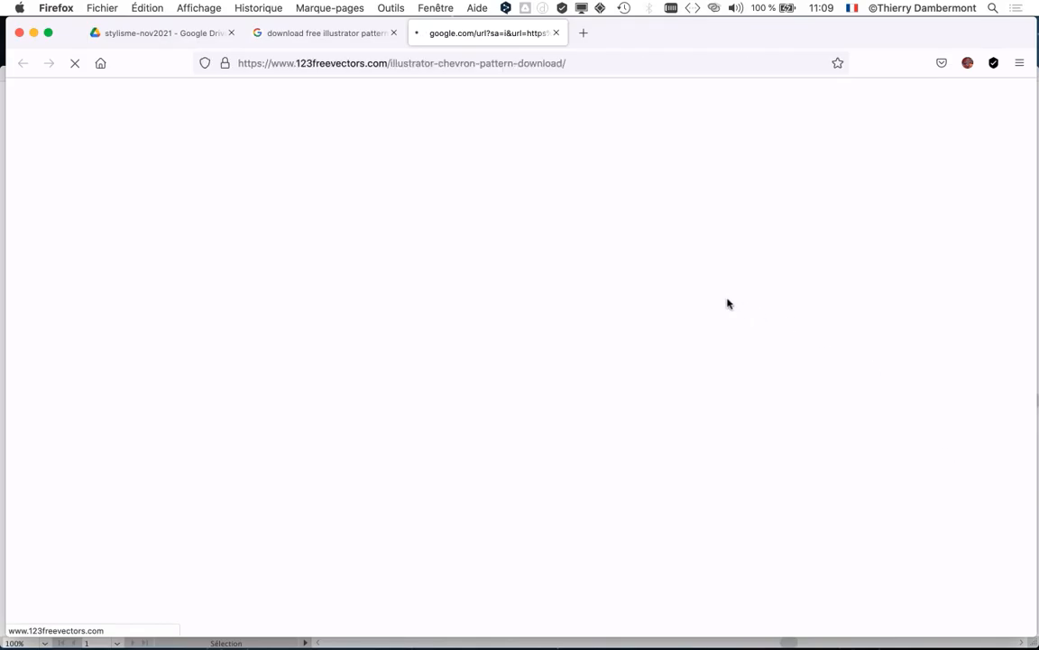
pyautogui.scroll(-5, 580, 328)
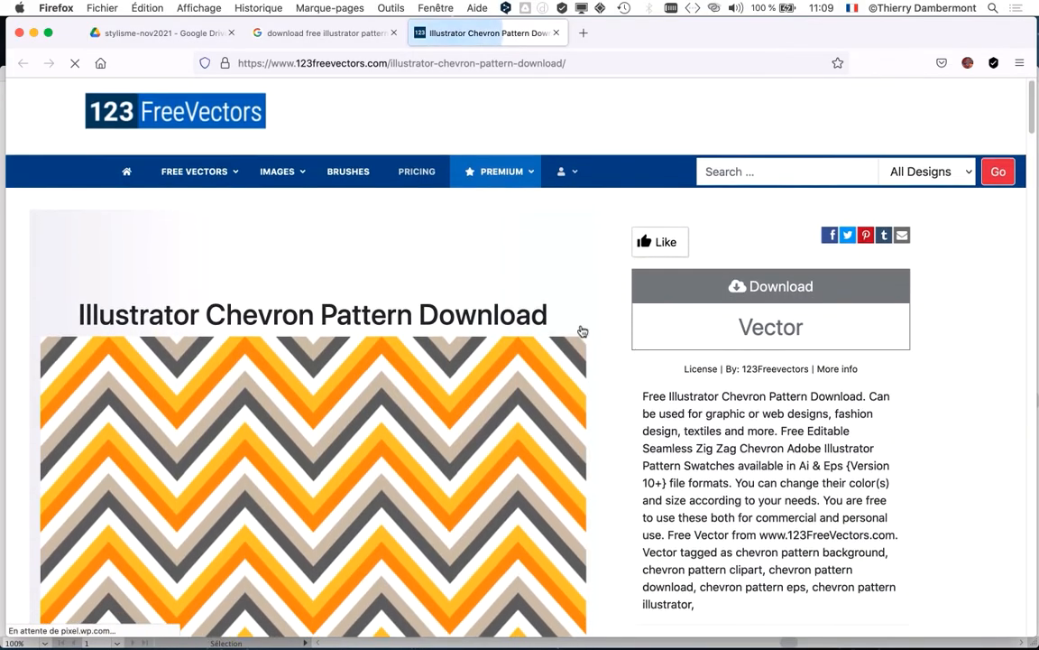
pyautogui.scroll(-4, 818, 368)
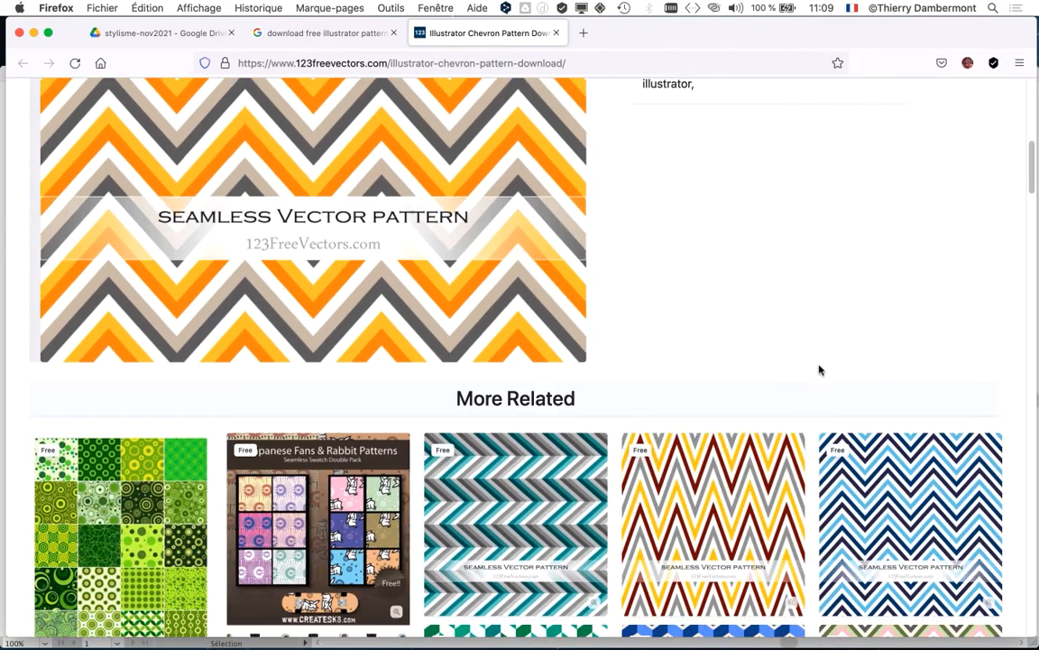
pyautogui.scroll(-3, 816, 366)
pyautogui.scroll(-8, 818, 384)
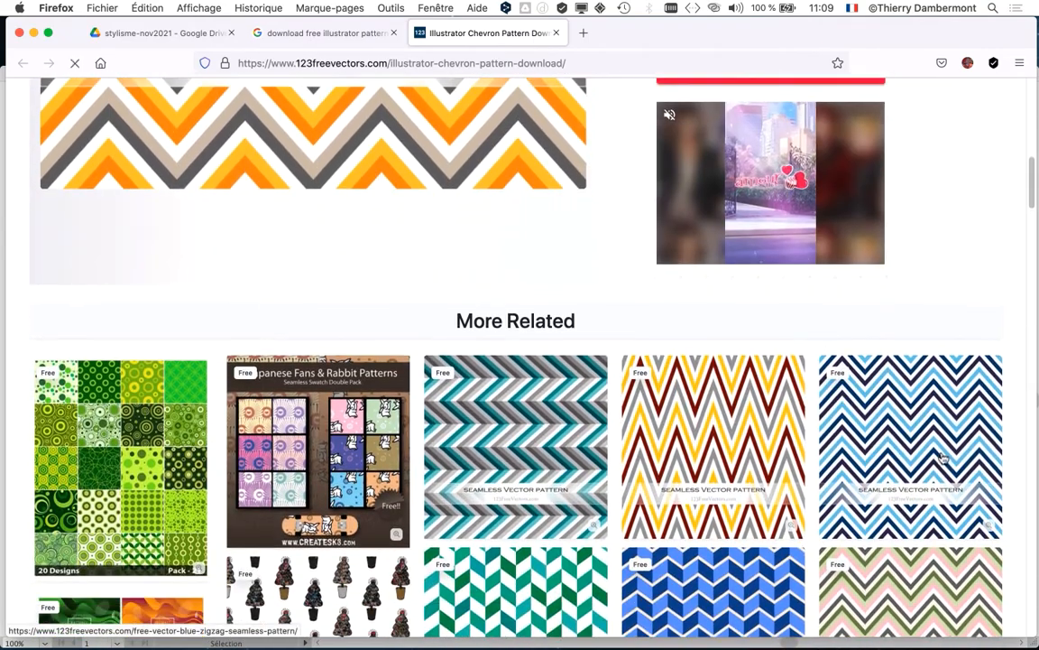
pyautogui.scroll(-2, 943, 459)
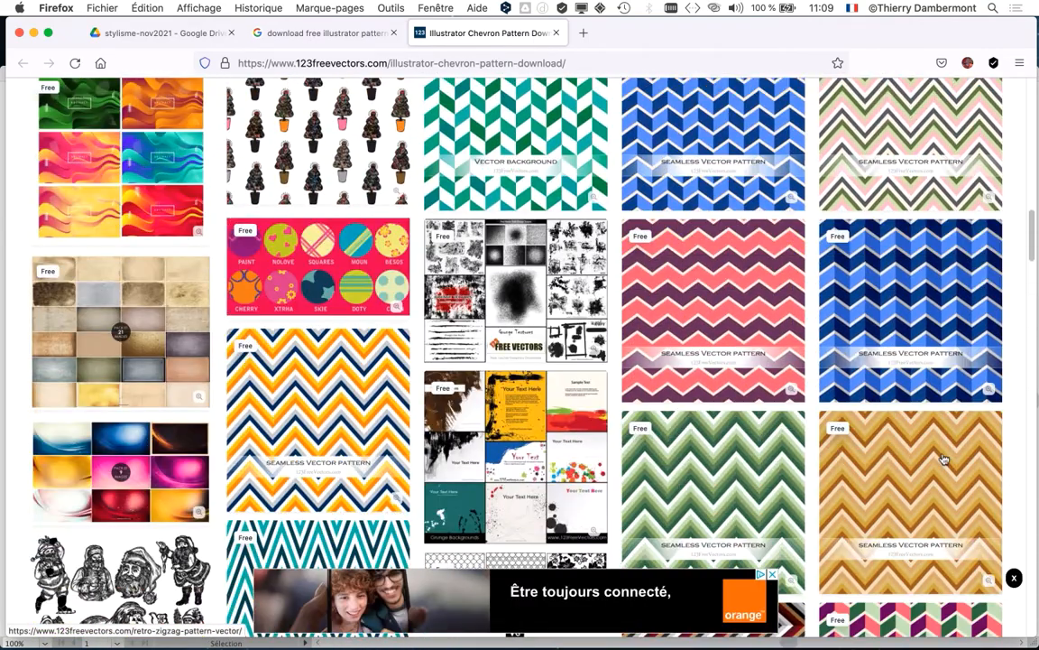
pyautogui.scroll(10, 939, 451)
pyautogui.scroll(5, 805, 200)
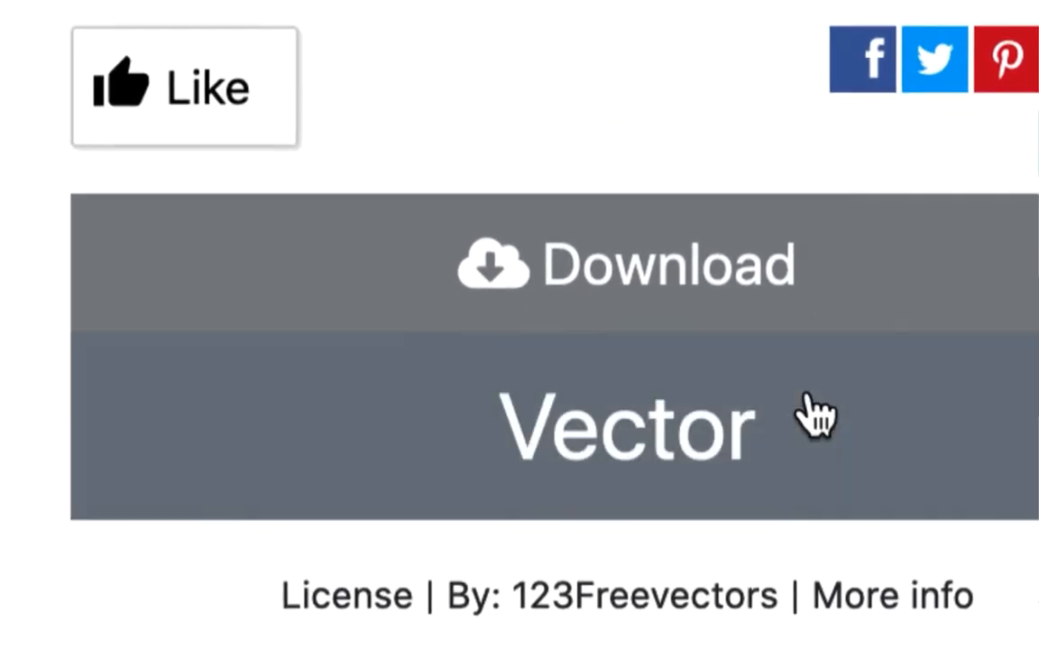
# Step: Start the vector download of the chevron pattern and dismiss the advertisement covering the page
pyautogui.click(708, 408)
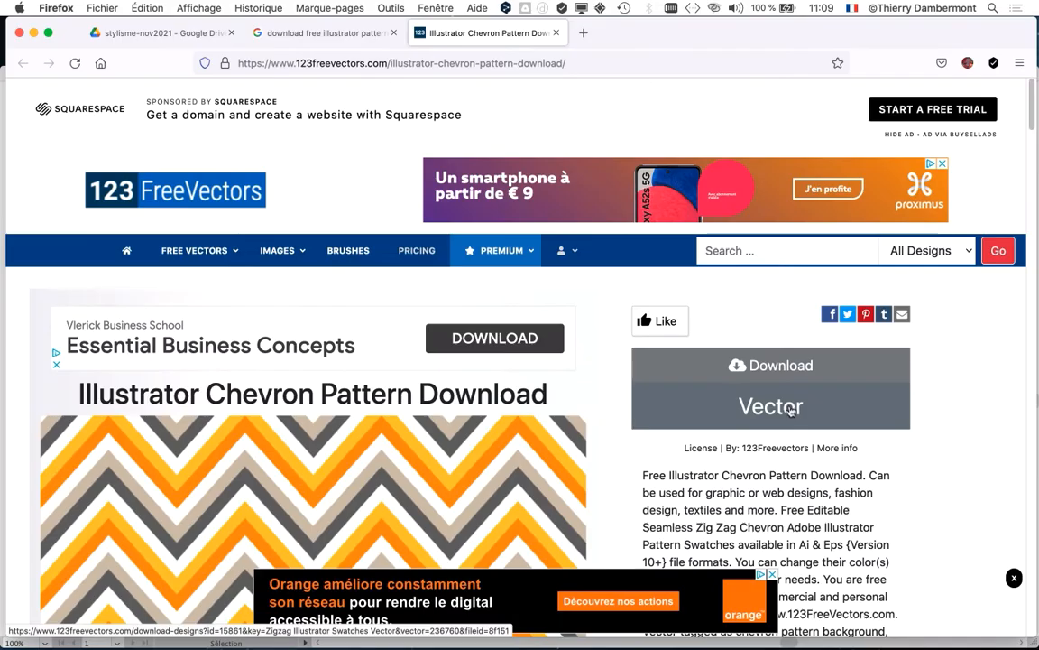
pyautogui.scroll(-4, 781, 361)
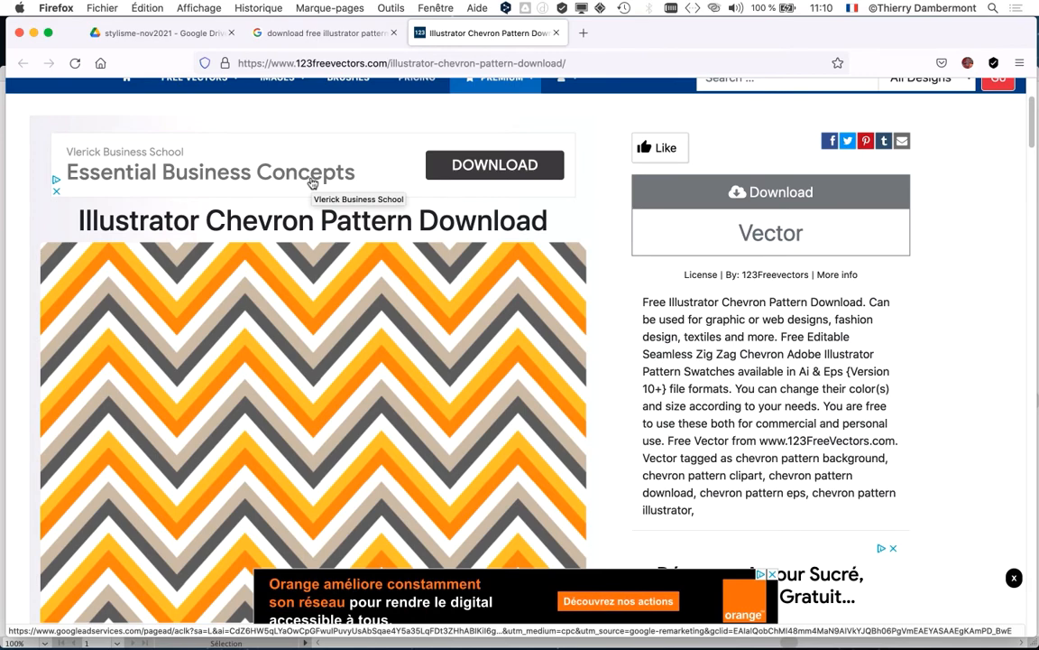
pyautogui.click(787, 236)
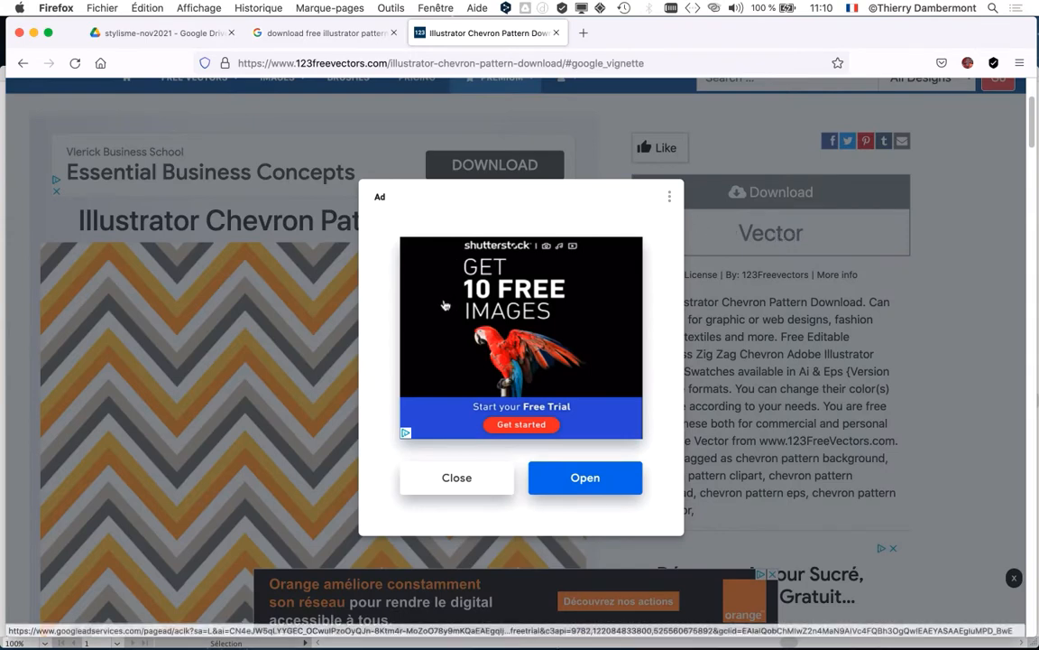
pyautogui.click(476, 483)
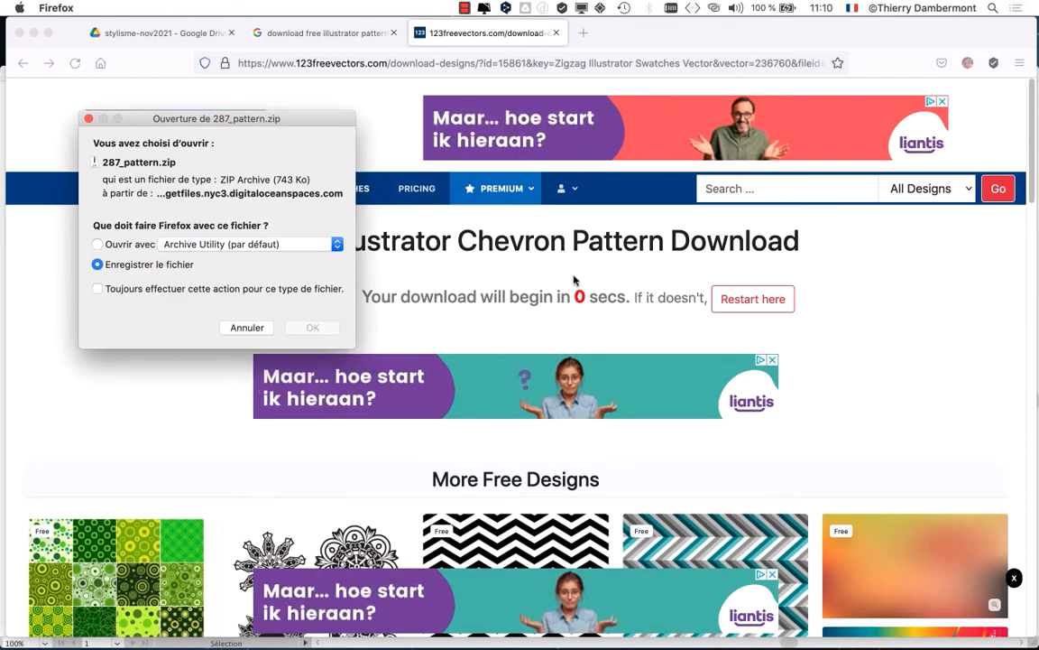
# Step: Save 287_pattern.zip into the folder "DOCS formation stylisme - SESSION A2 ET 3 - jour 2"
pyautogui.moveTo(275, 120); pyautogui.dragTo(726, 67)
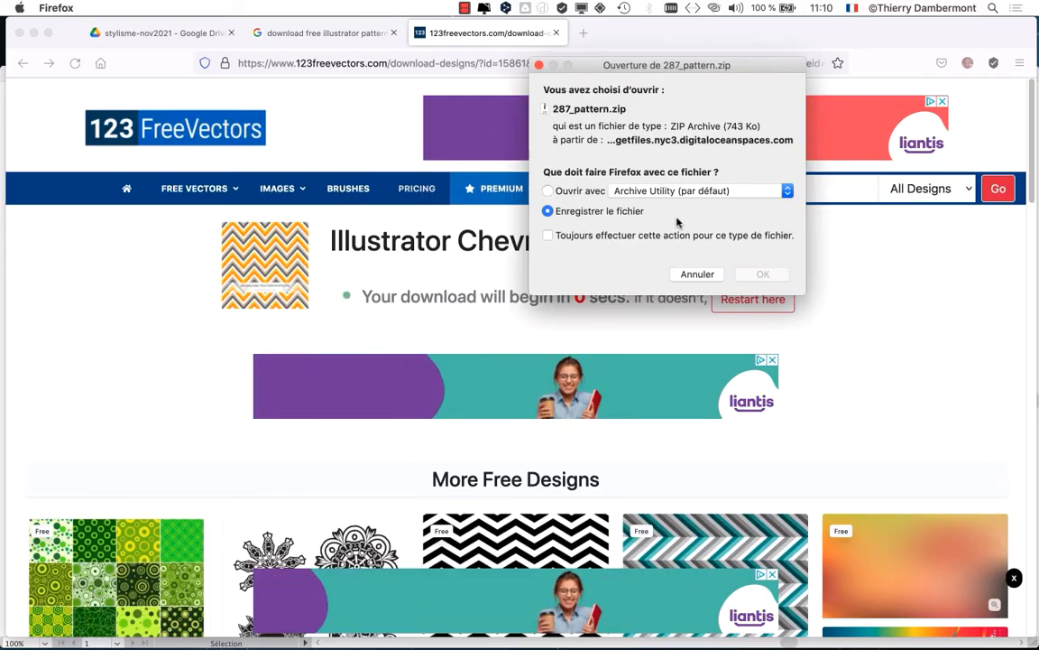
pyautogui.click(761, 275)
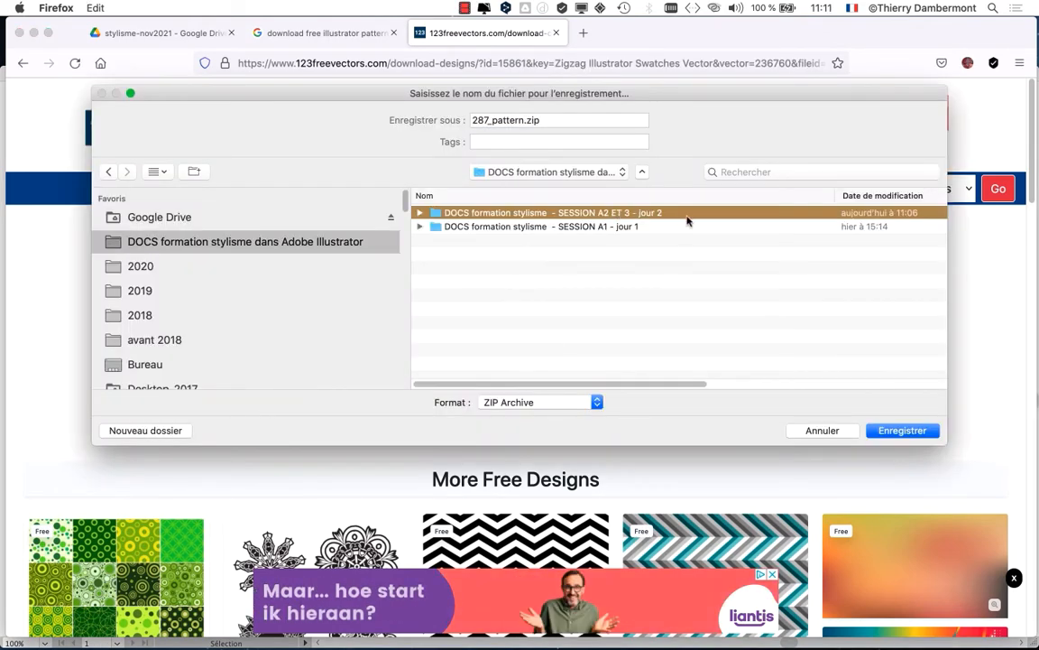
pyautogui.doubleClick(688, 220)
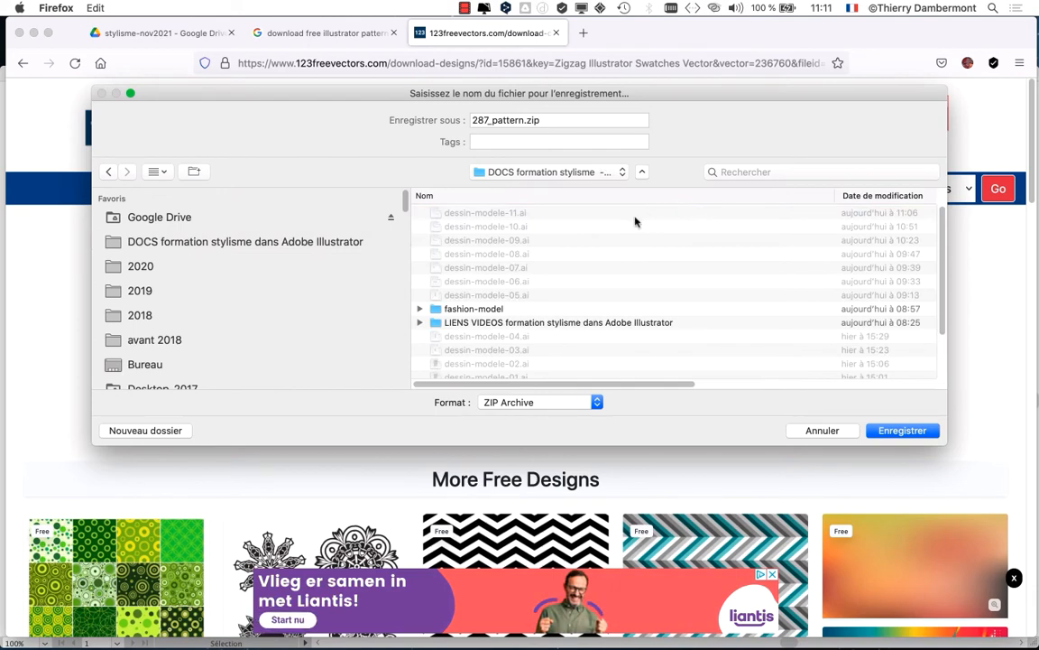
pyautogui.scroll(-3, 569, 277)
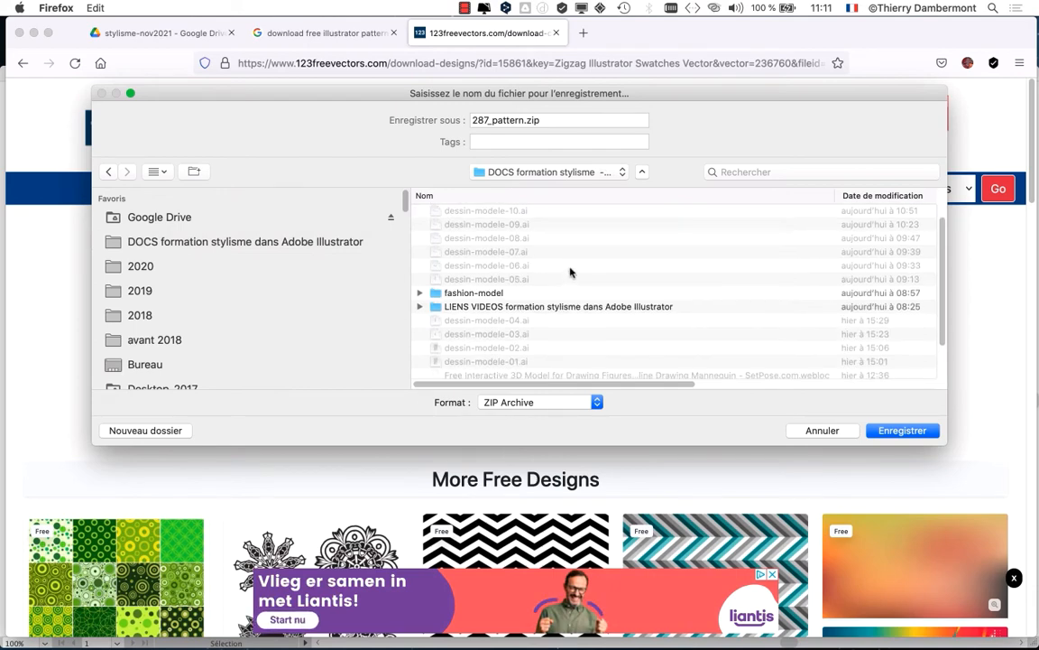
pyautogui.scroll(3, 577, 270)
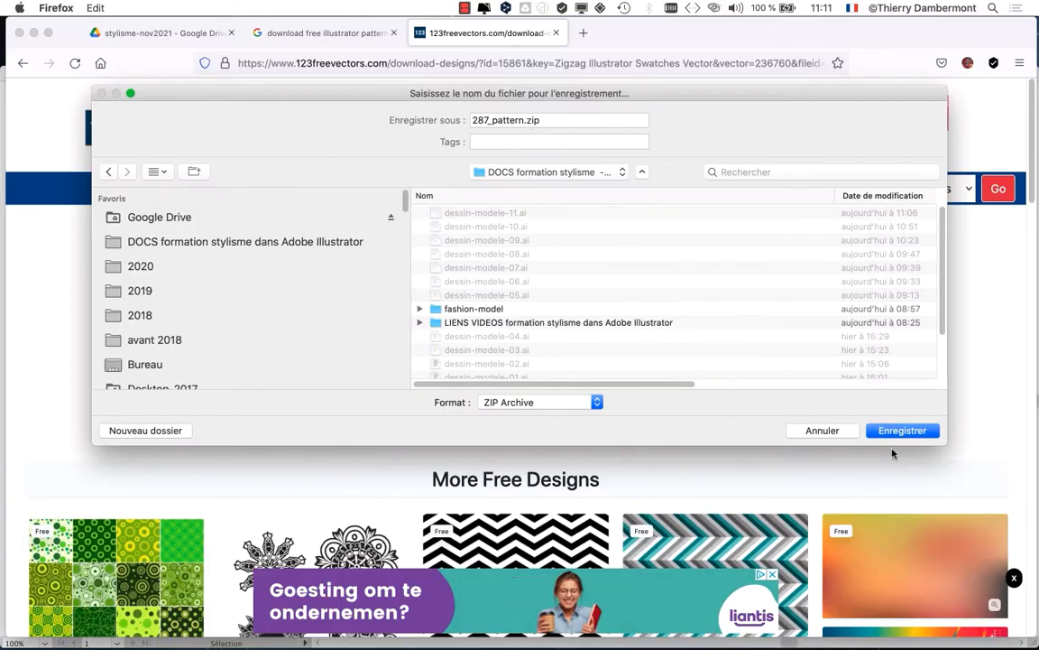
pyautogui.click(905, 431)
# Step: Switch to Finder and open the folder "DOCS formation stylisme - SESSION A2 ET 3 - jour 2"
pyautogui.press('super+Tab')
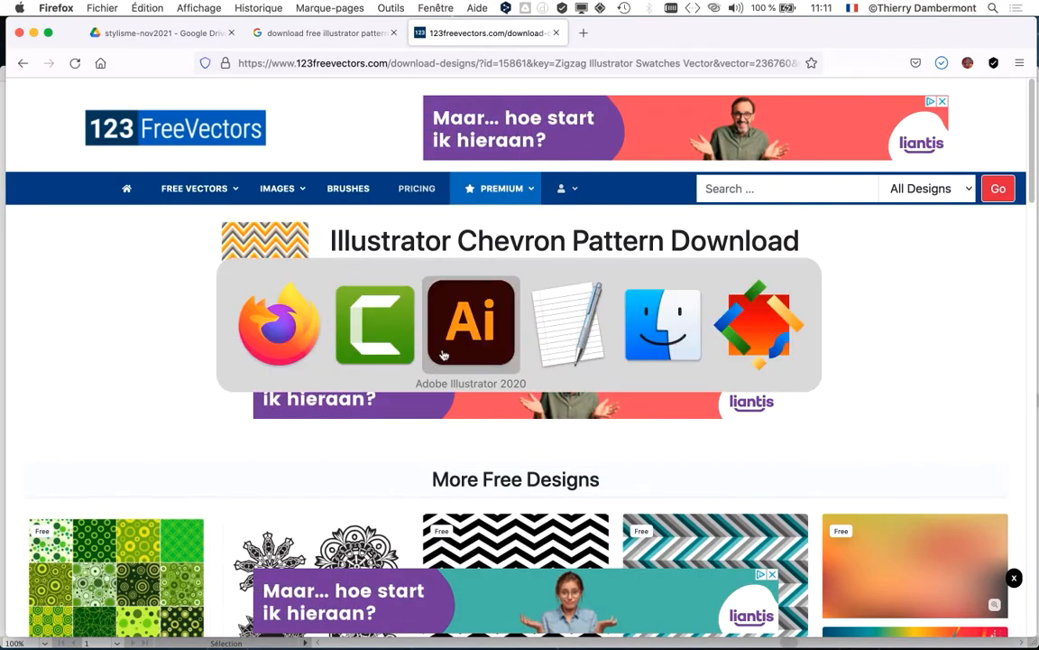
pyautogui.press('super+Tab')
pyautogui.press('super+Tab')
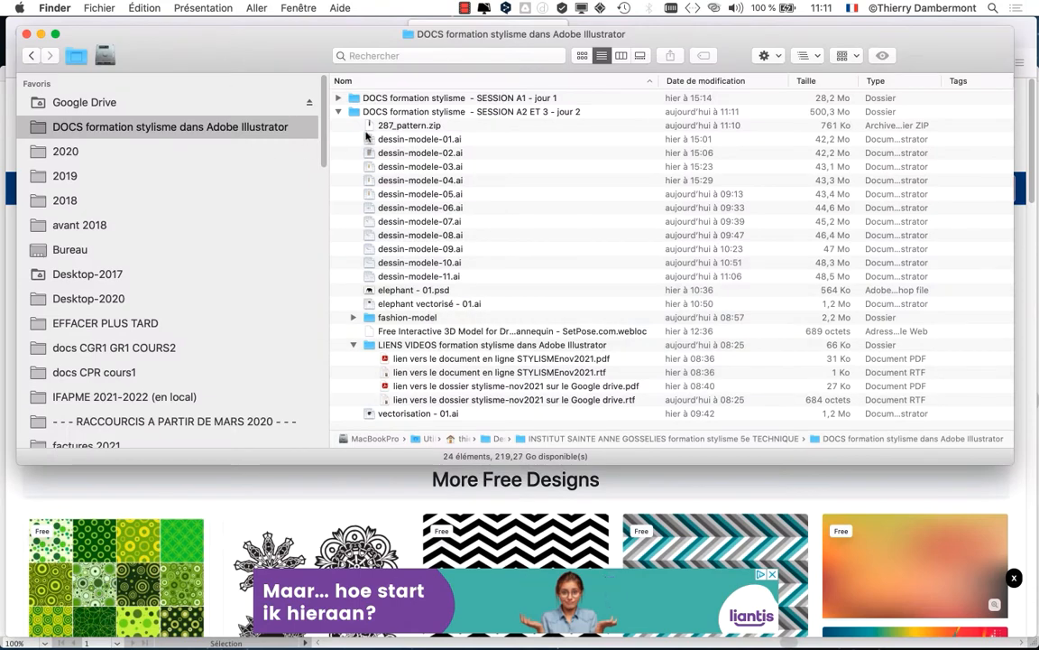
pyautogui.click(339, 111)
pyautogui.doubleClick(549, 112)
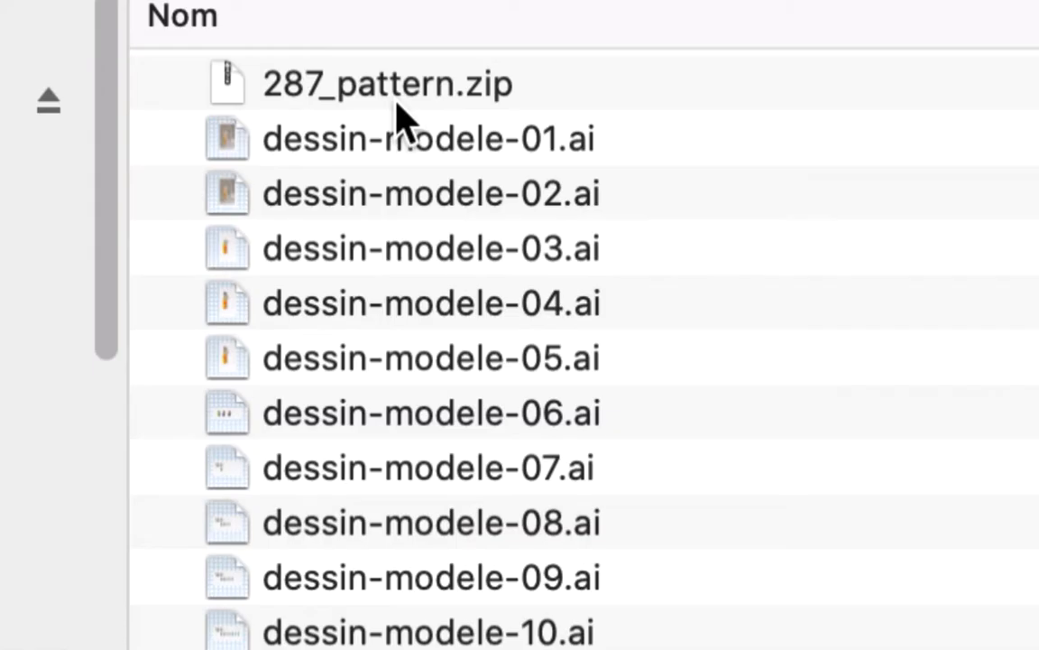
# Step: Extract 287_pattern.zip and expand the 287_pattern folder to list its files
pyautogui.click(395, 101)
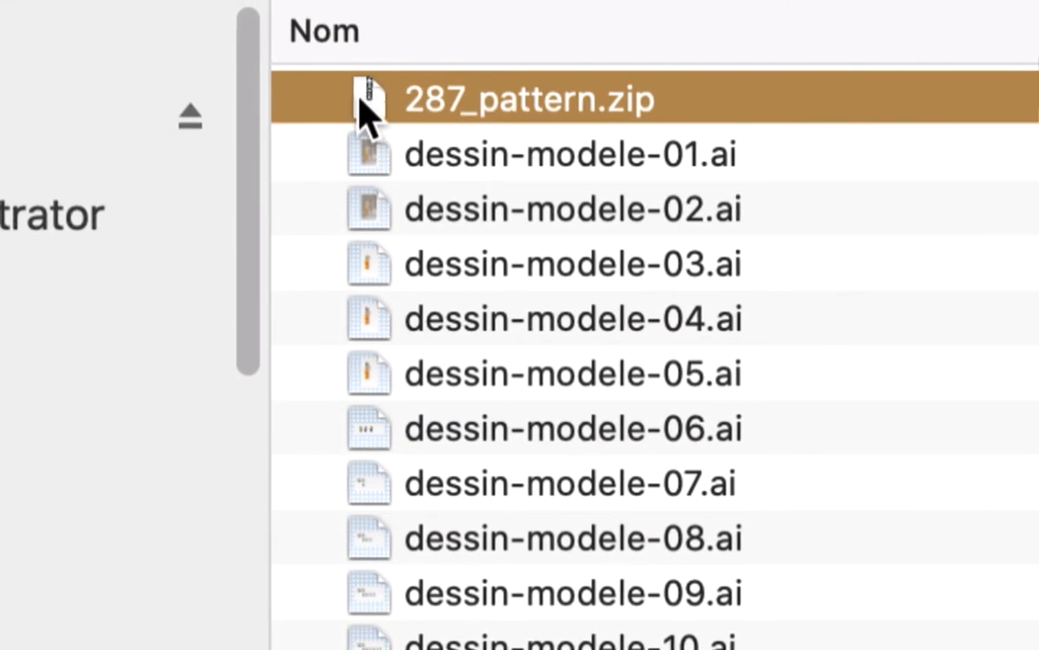
pyautogui.doubleClick(370, 107)
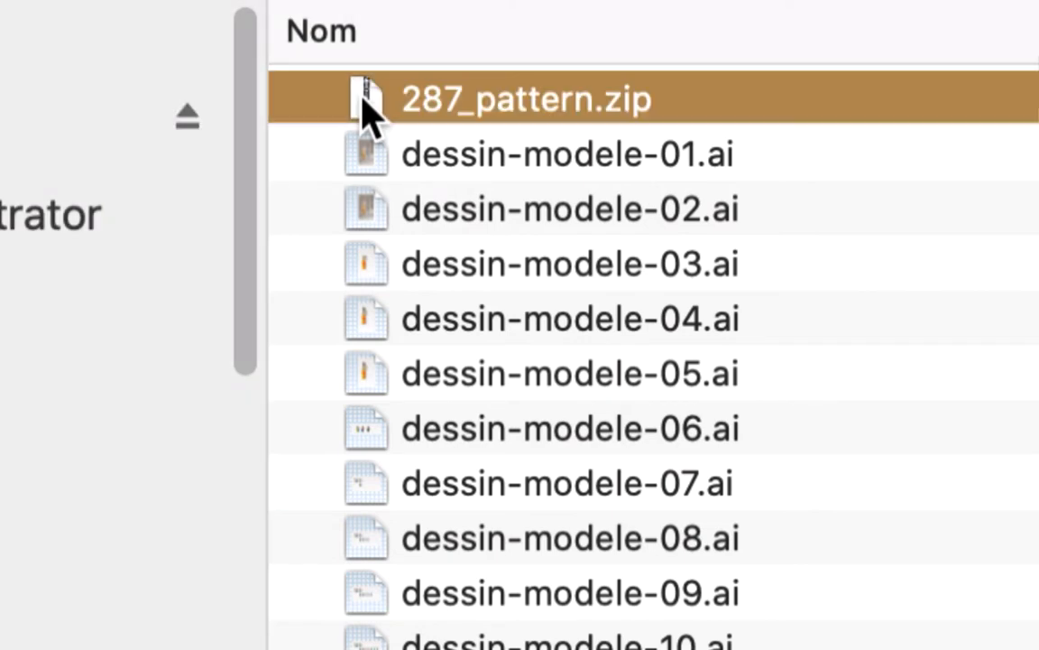
pyautogui.click(310, 99)
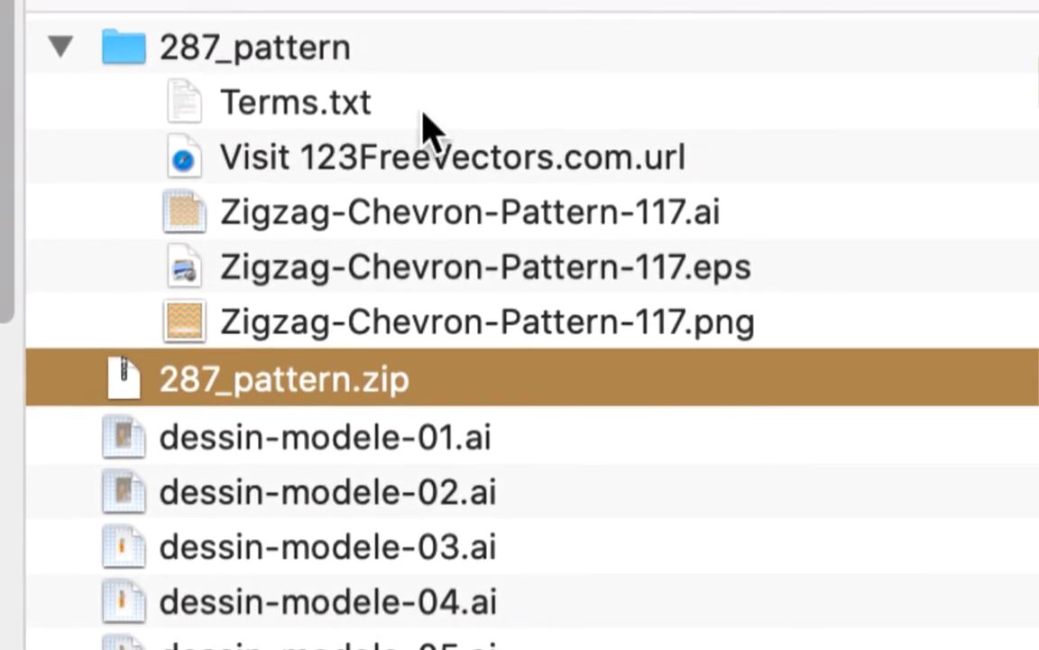
# Step: Open Terms.txt from the 287_pattern folder, check the licence conditions, and close the document
pyautogui.click(424, 116)
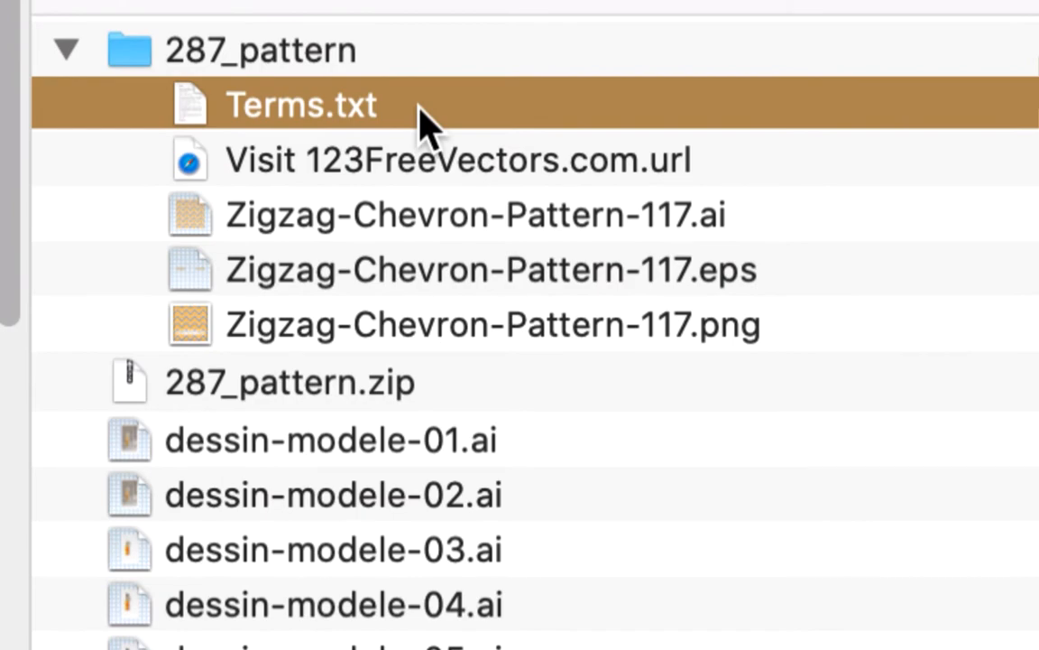
pyautogui.doubleClick(424, 115)
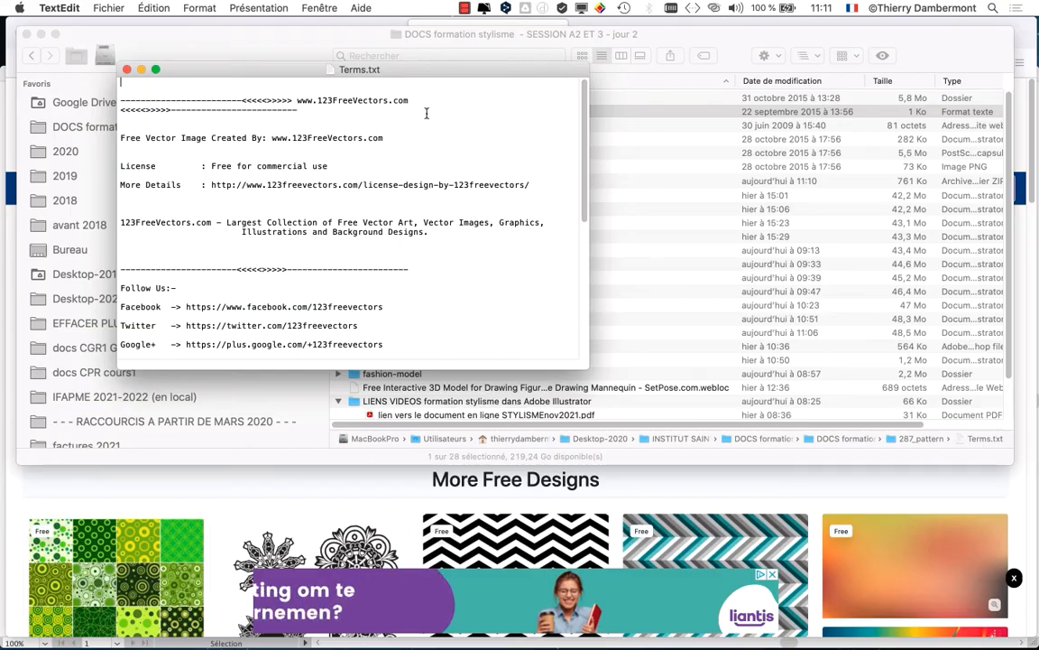
pyautogui.moveTo(393, 72); pyautogui.dragTo(626, 102)
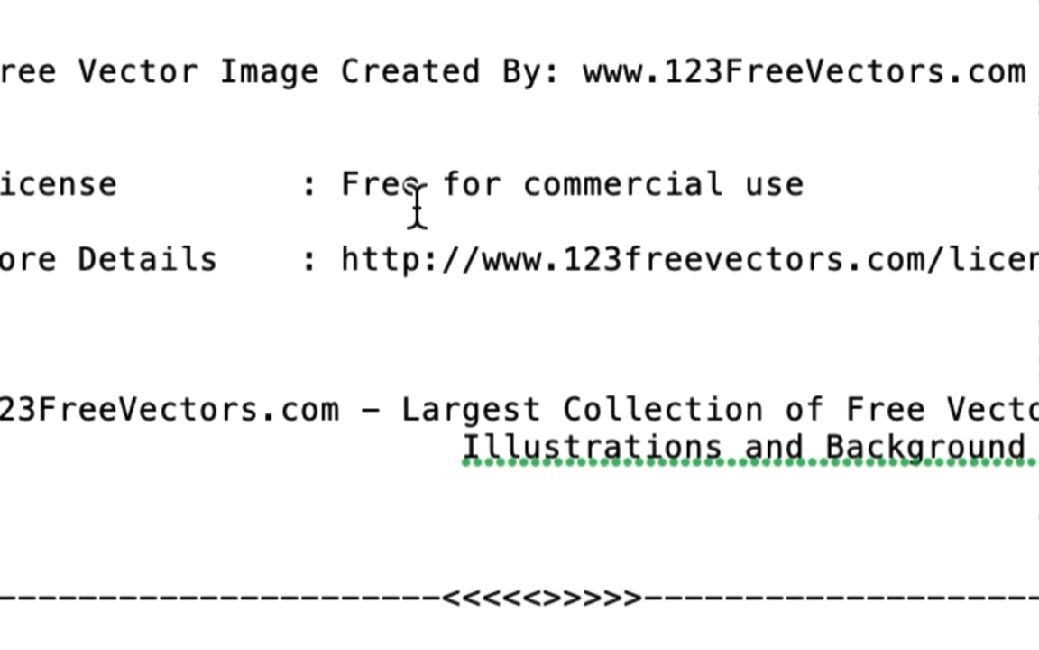
pyautogui.moveTo(343, 188); pyautogui.dragTo(749, 188)
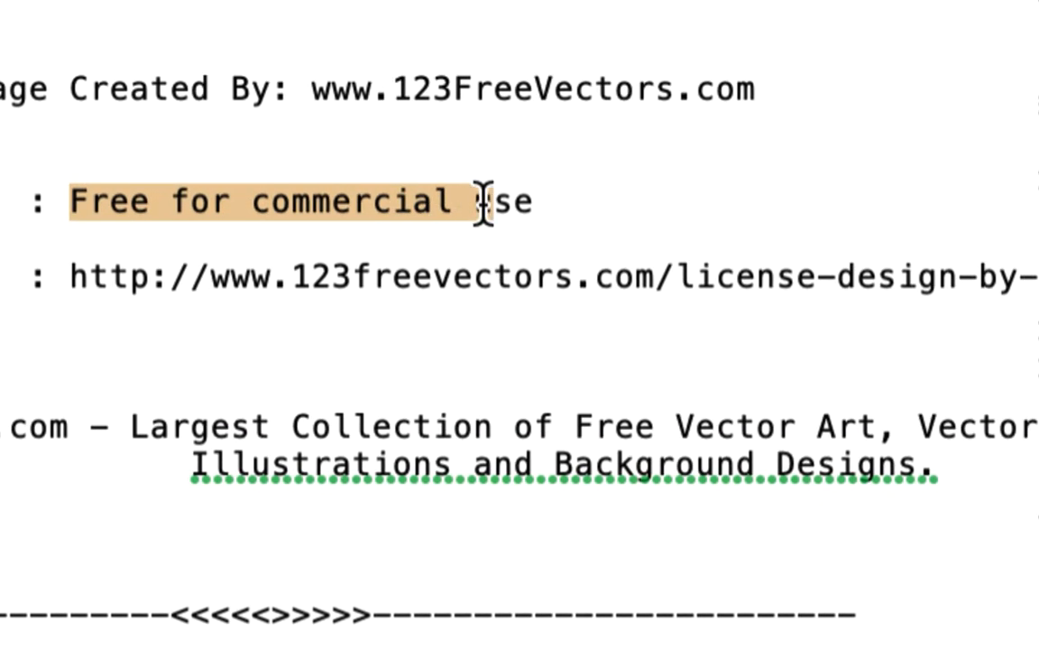
pyautogui.moveTo(484, 200); pyautogui.dragTo(535, 200)
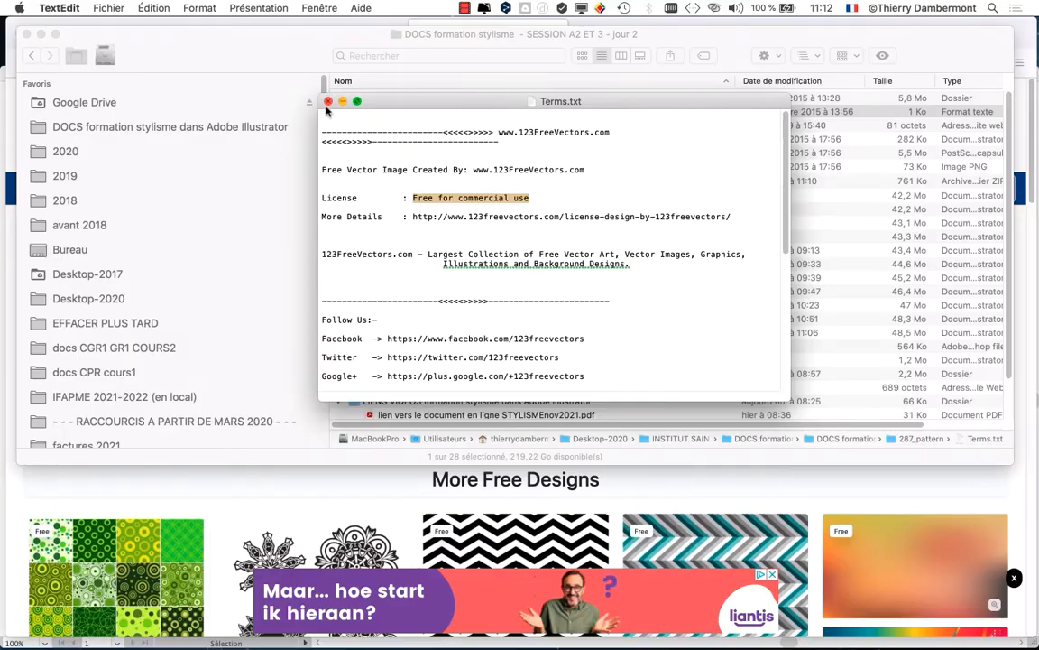
pyautogui.click(328, 102)
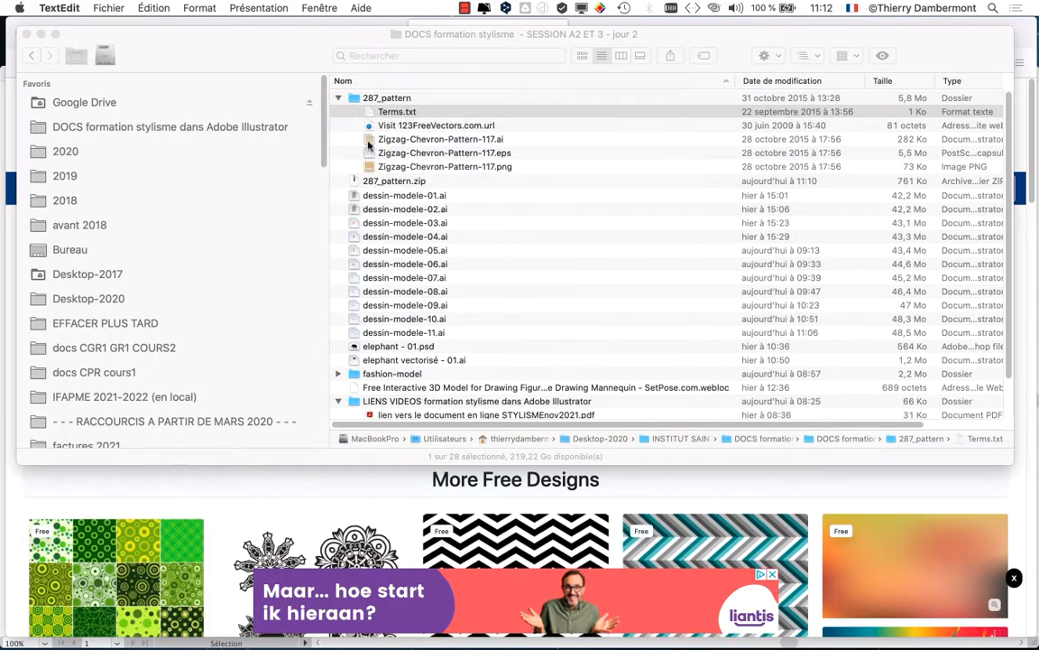
# Step: Return to the Google image results in Firefox and close the chevron pattern preview
pyautogui.click(795, 492)
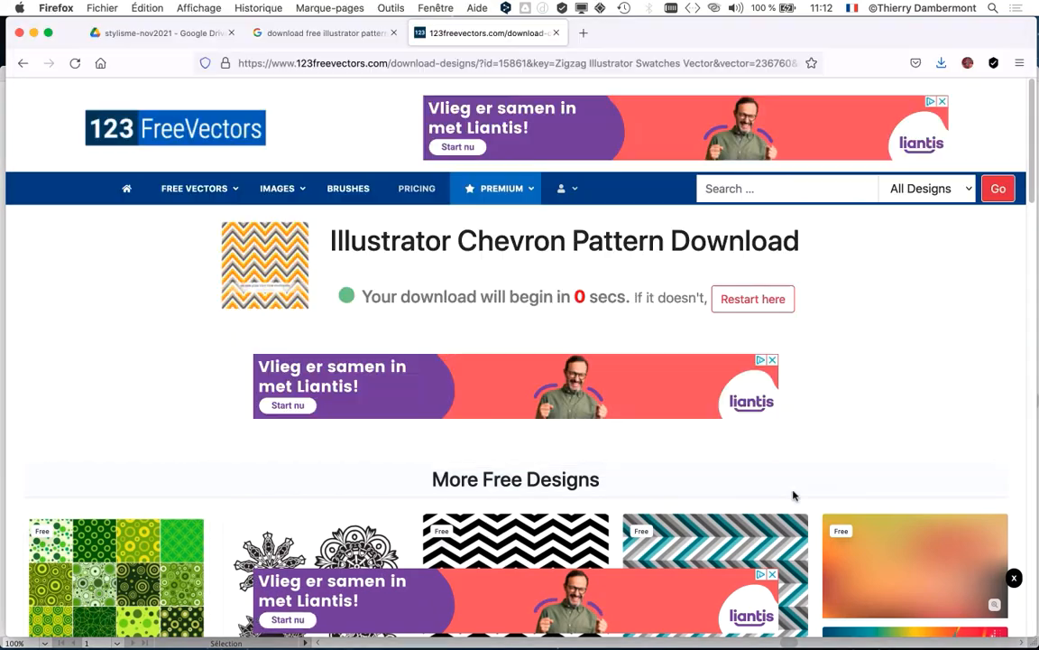
pyautogui.click(304, 36)
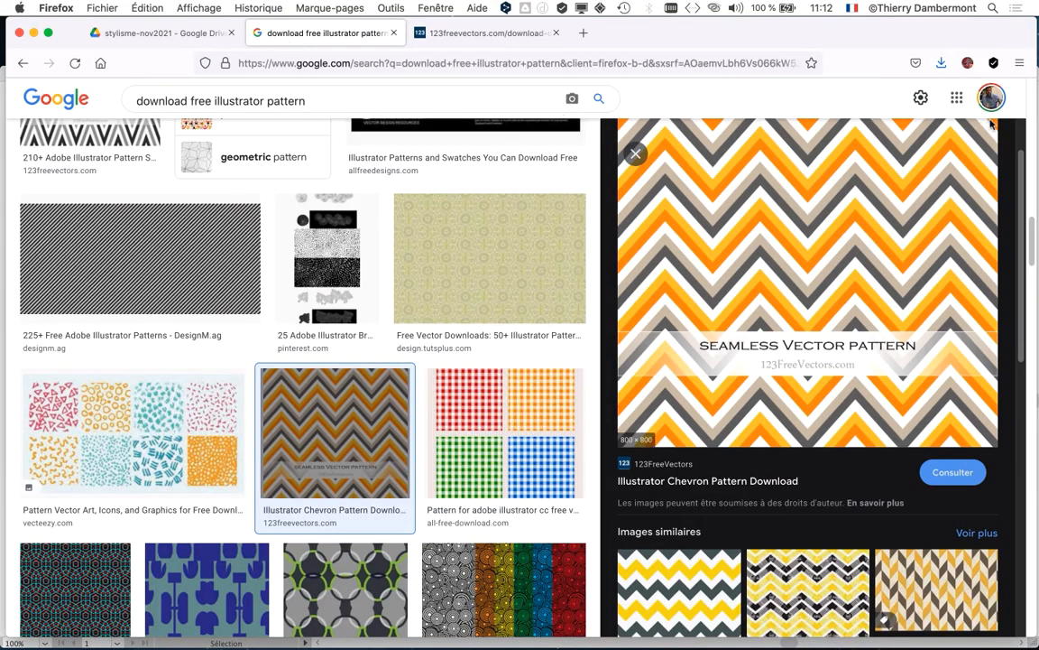
pyautogui.scroll(3, 911, 206)
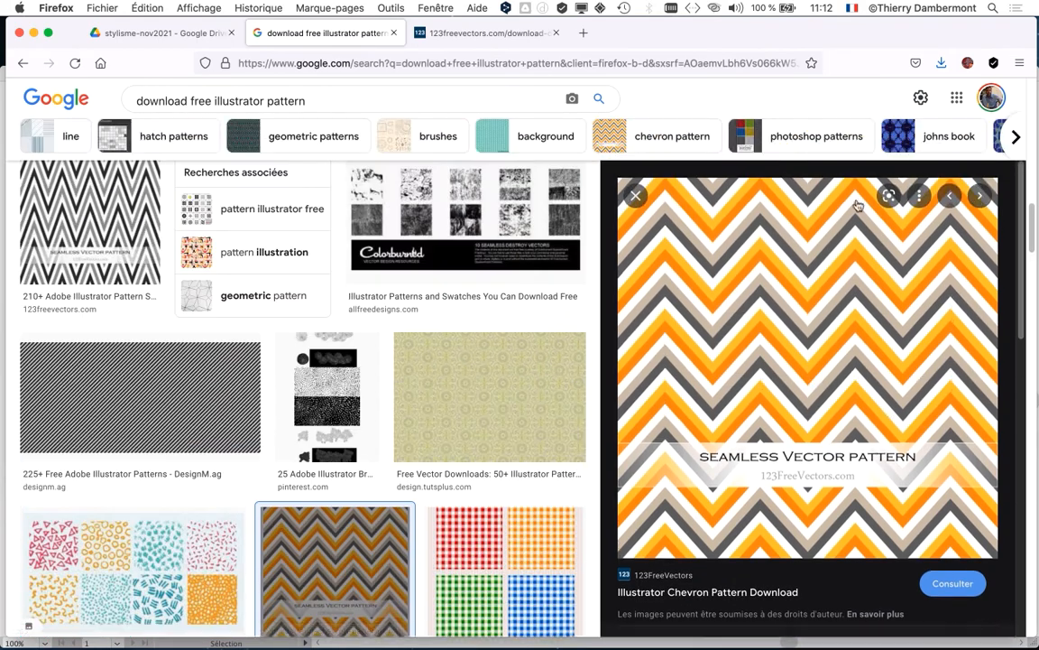
pyautogui.click(637, 196)
# Step: Browse further through the image results for other free Illustrator patterns
pyautogui.scroll(-10, 659, 406)
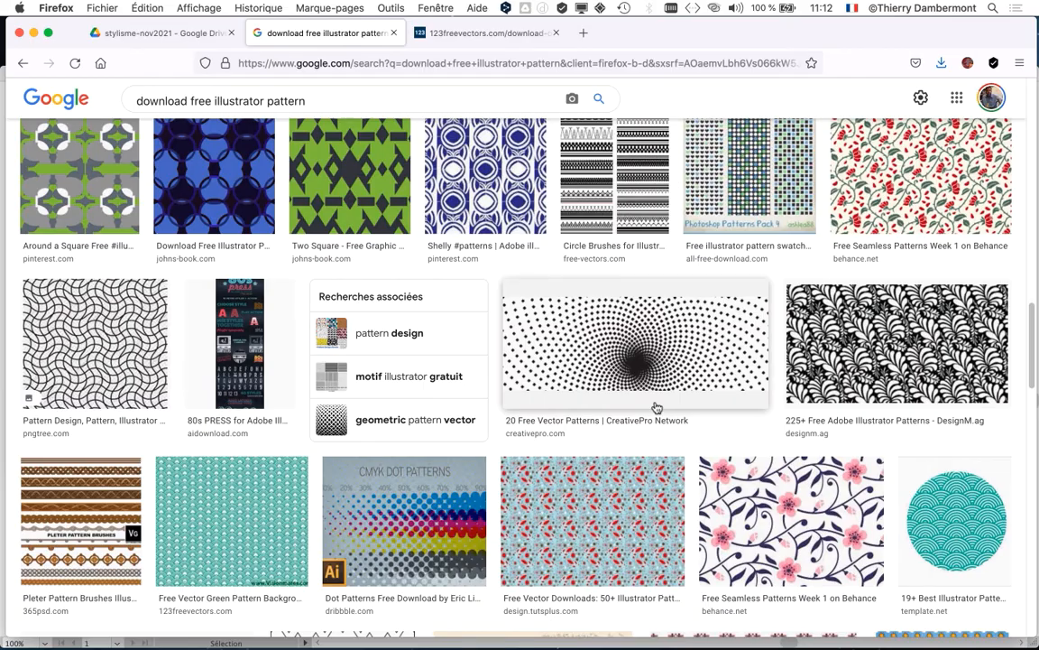
pyautogui.scroll(-6, 657, 408)
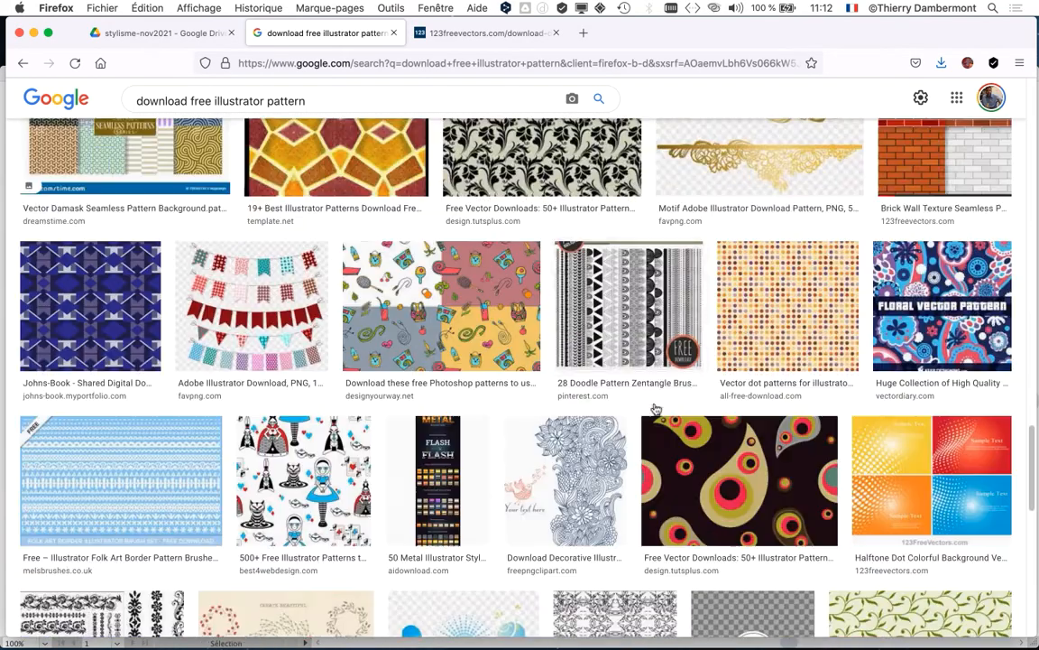
pyautogui.scroll(1, 657, 404)
pyautogui.scroll(-5, 653, 402)
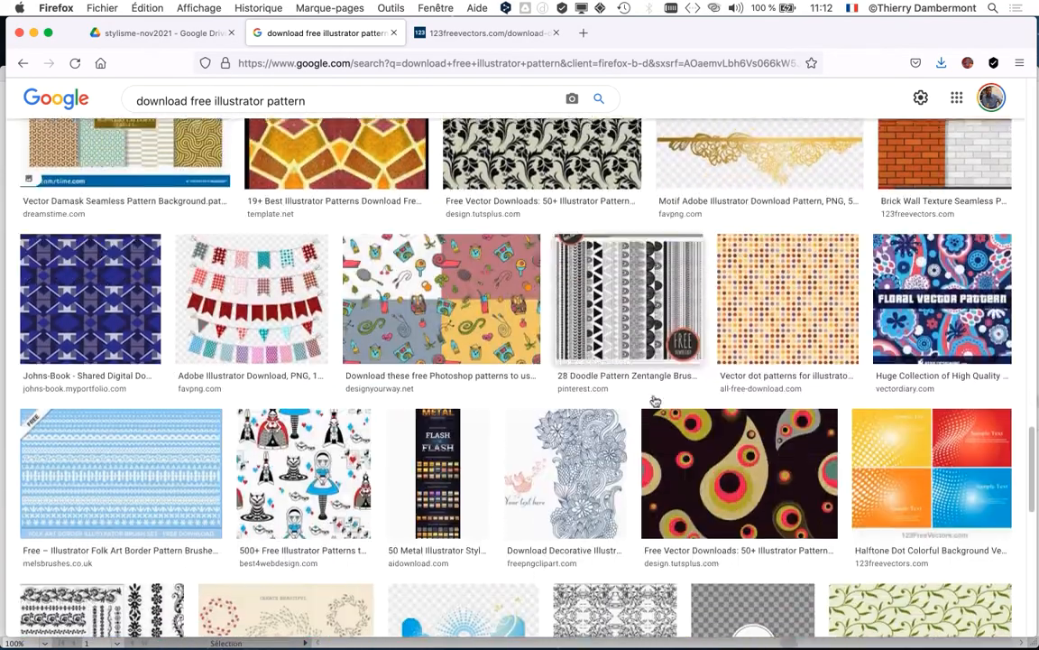
pyautogui.scroll(-8, 648, 403)
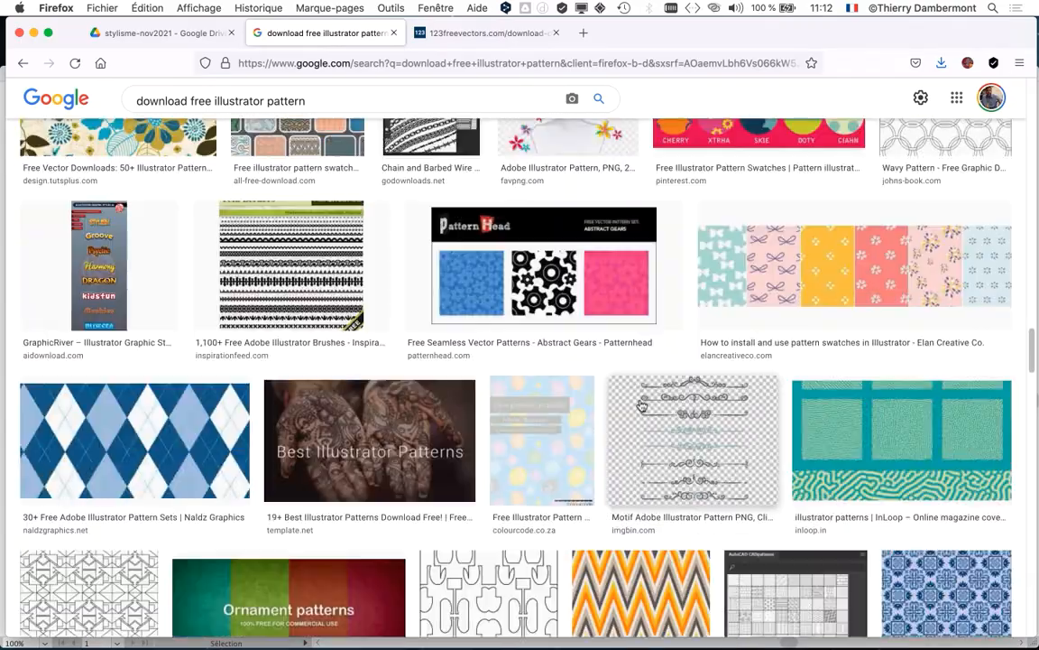
pyautogui.scroll(-10, 642, 405)
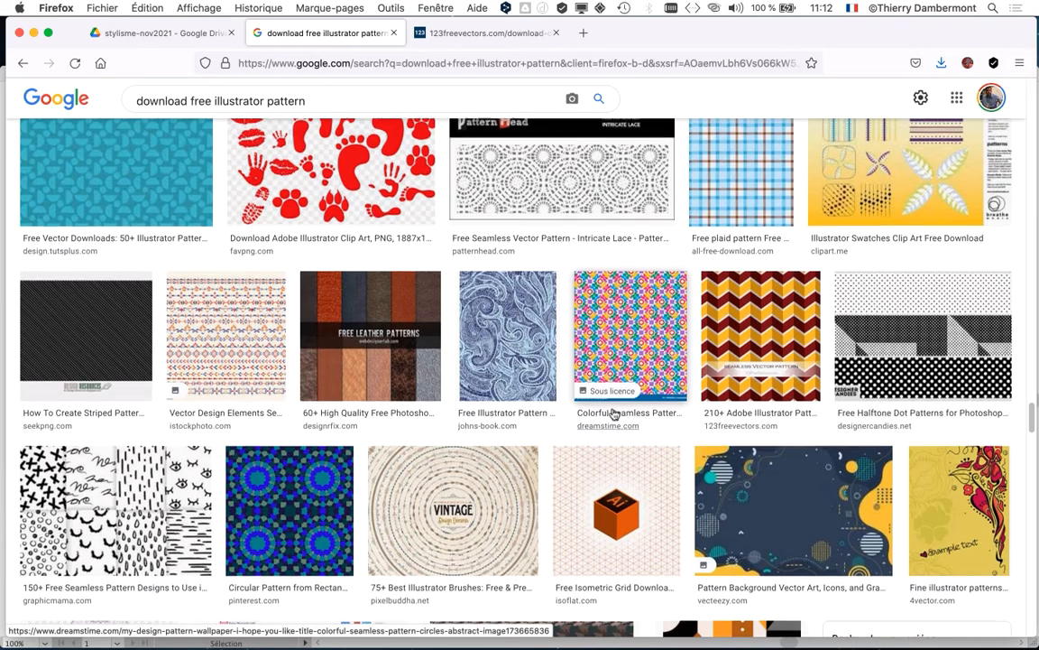
pyautogui.scroll(-10, 625, 421)
# Step: Switch to the Finder, preview Zigzag-Chevron-Pattern-117.png from the 287_pattern folder, and close the preview
pyautogui.press('super+Tab')
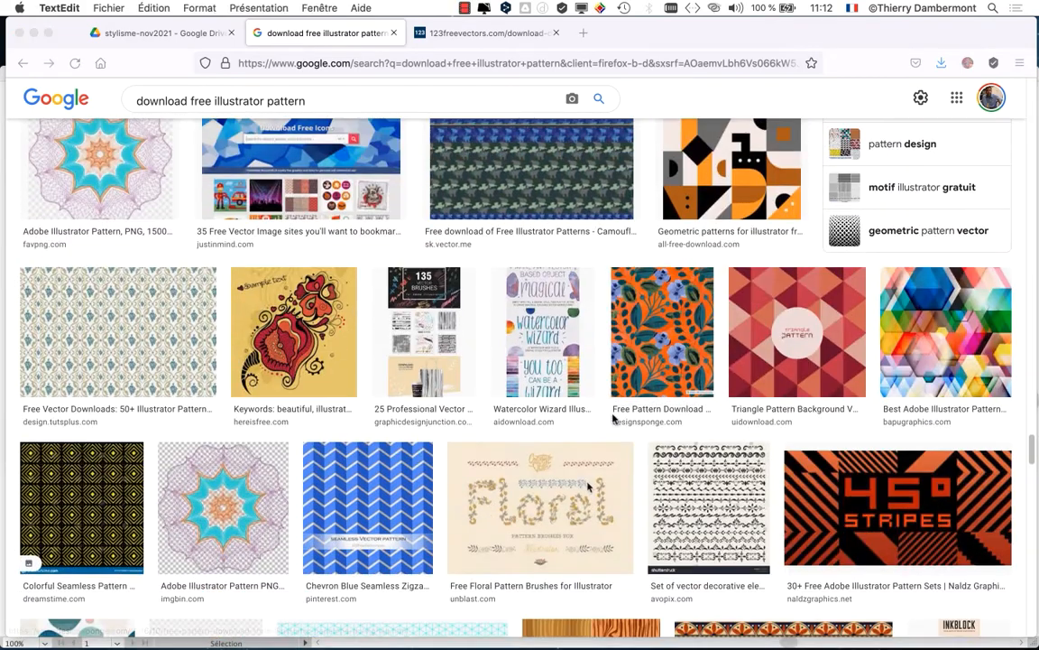
pyautogui.click(34, 33)
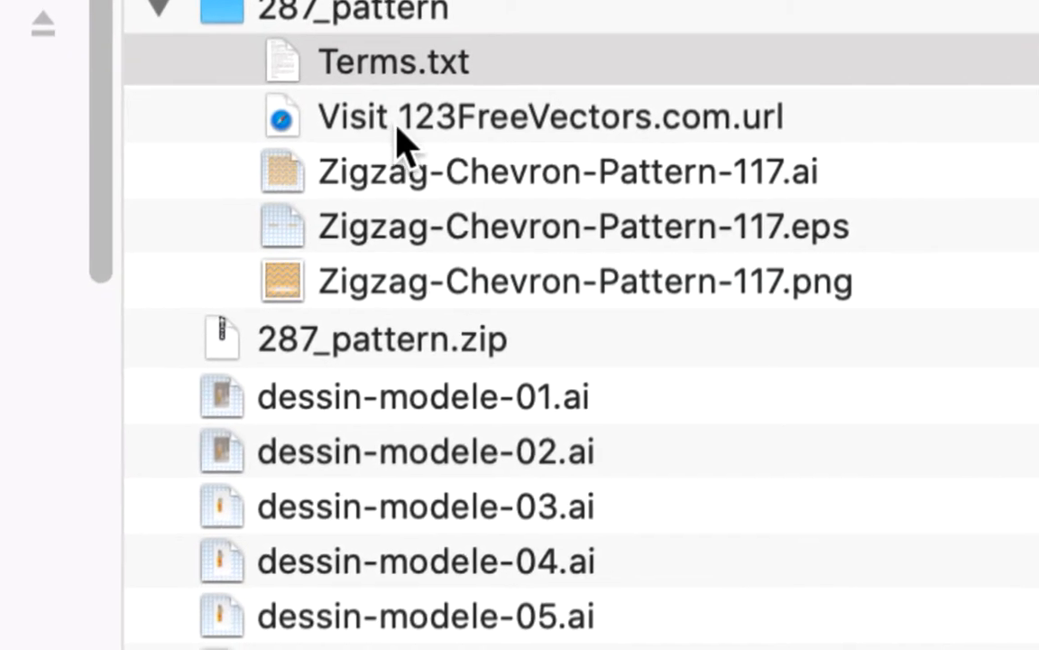
pyautogui.click(410, 131)
pyautogui.click(408, 124)
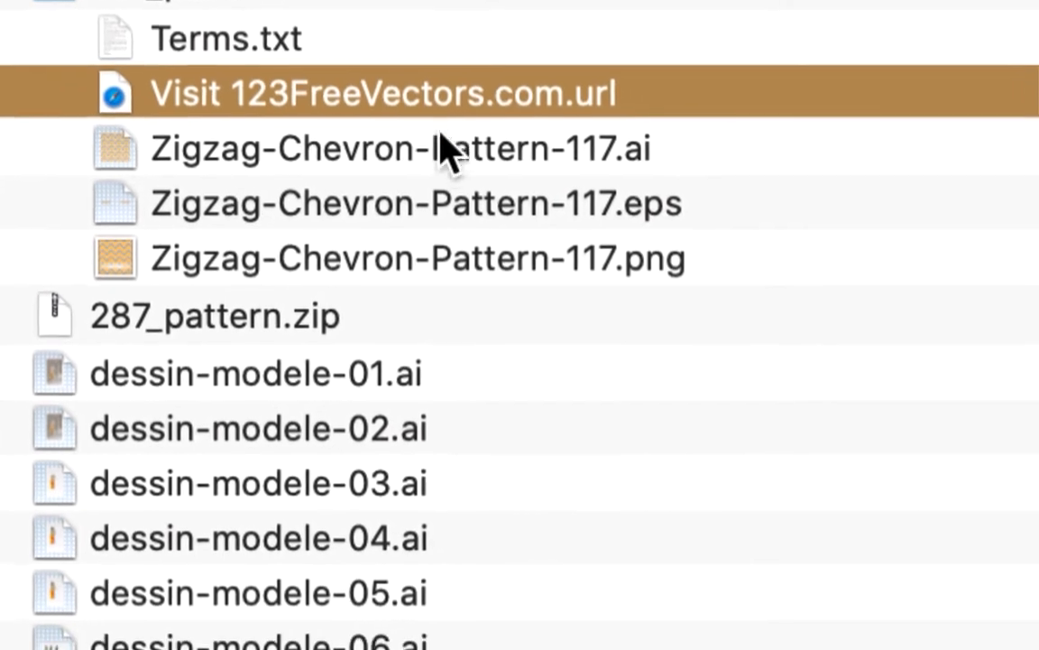
pyautogui.click(440, 135)
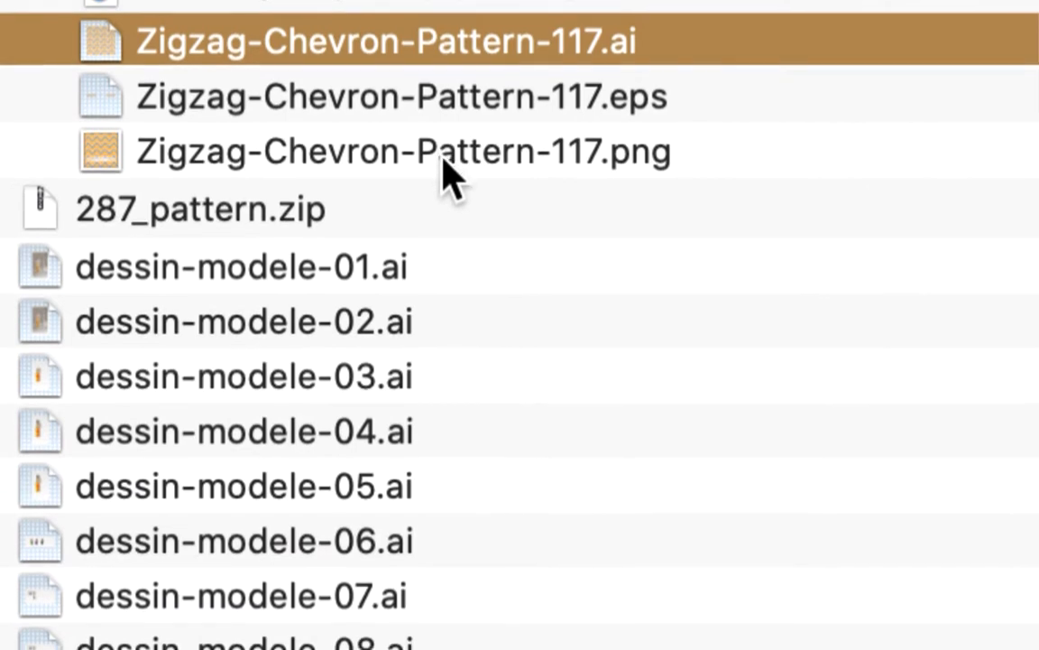
pyautogui.click(442, 156)
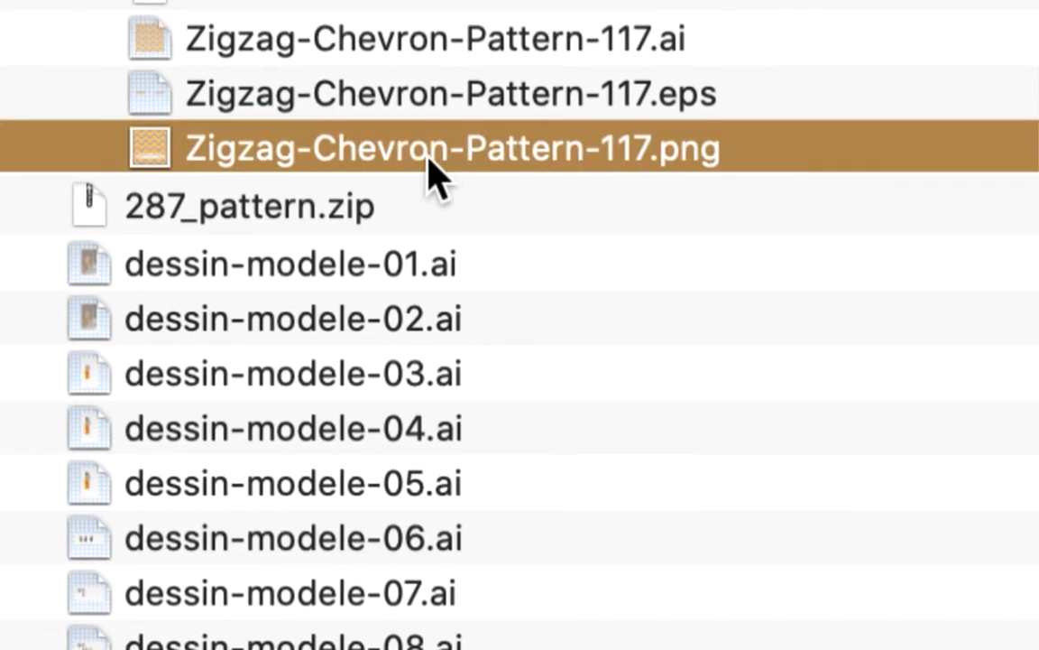
pyautogui.press('space')
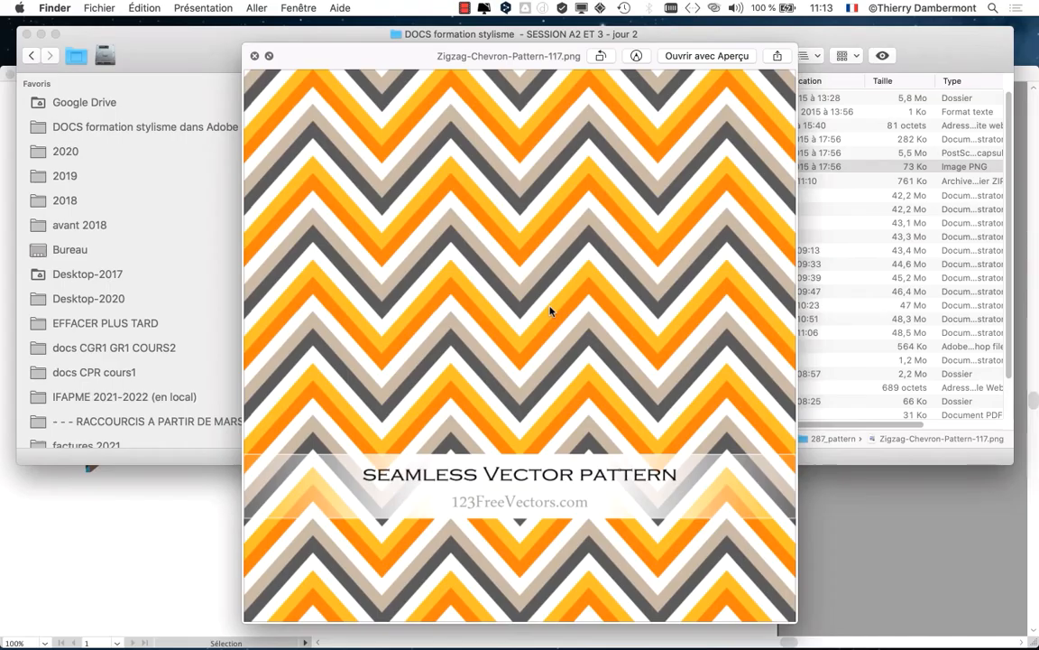
pyautogui.click(255, 57)
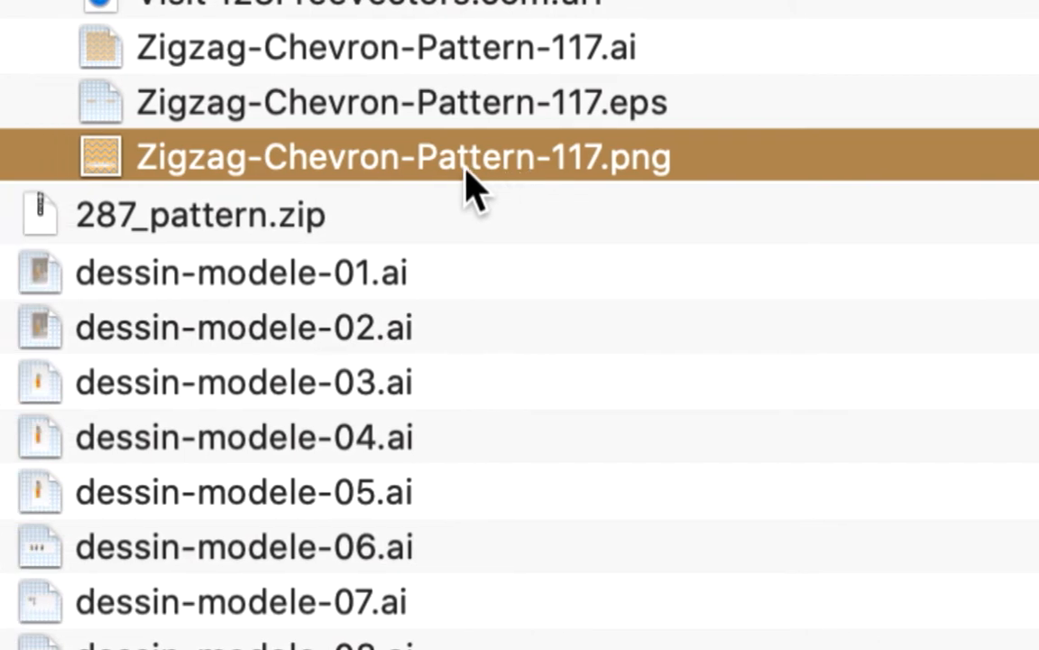
# Step: Open Zigzag-Chevron-Pattern-117.ai in Illustrator and place the Swatches panel beside the artwork
pyautogui.click(460, 117)
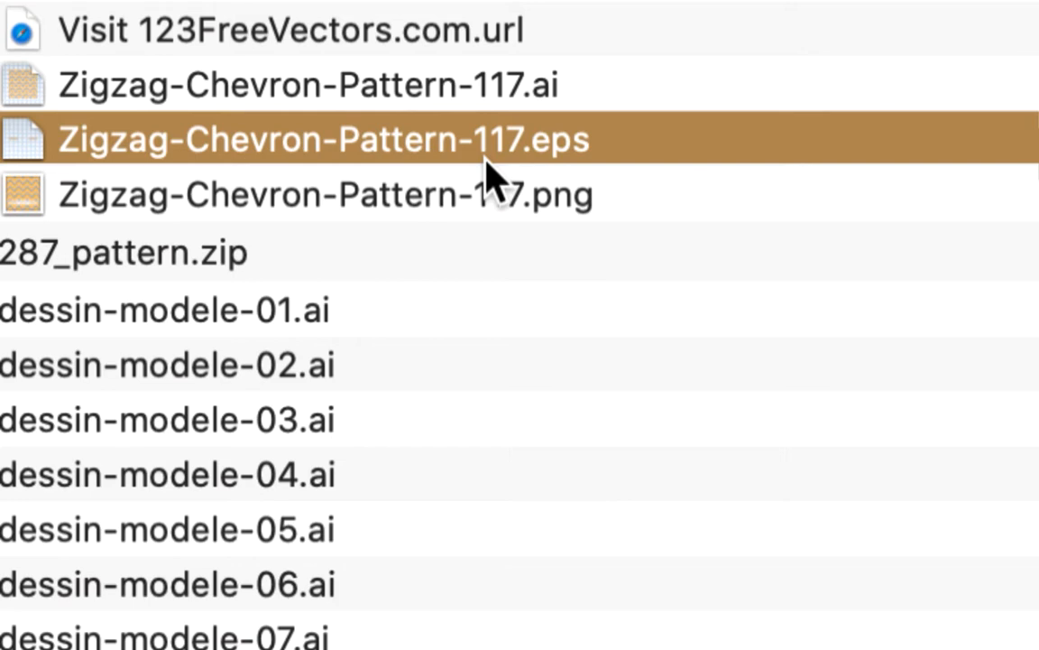
pyautogui.click(438, 101)
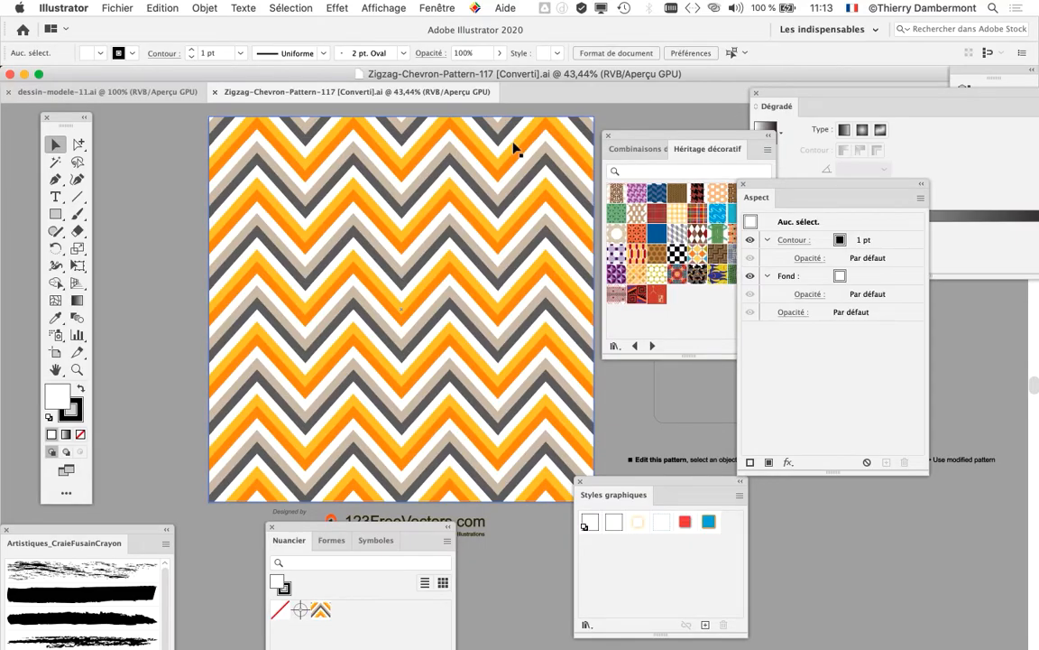
pyautogui.moveTo(632, 137); pyautogui.dragTo(667, 130)
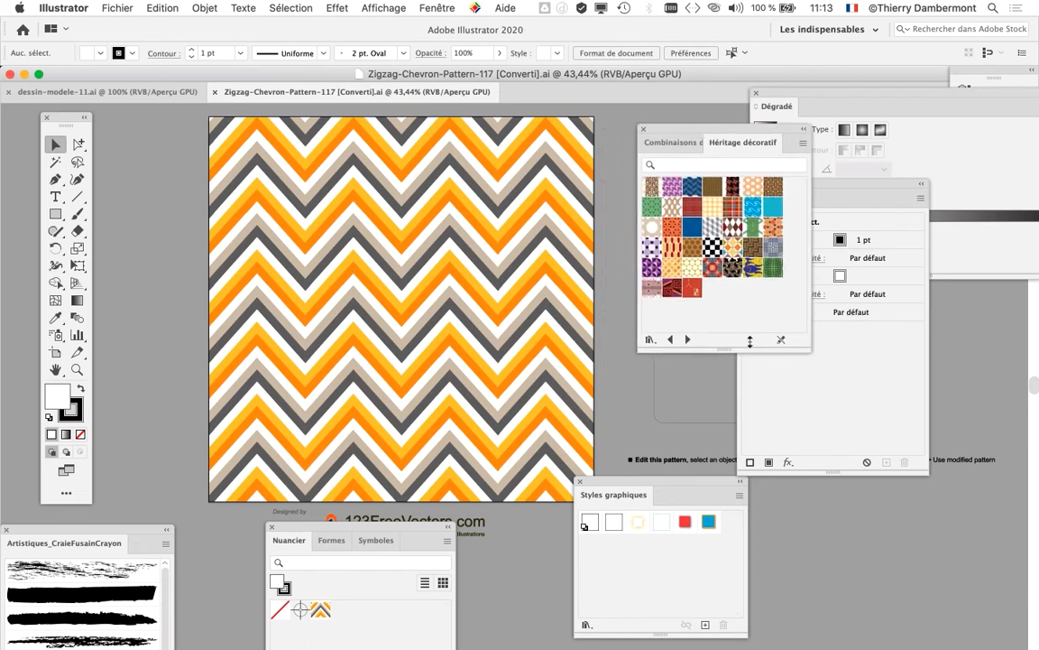
pyautogui.moveTo(380, 525); pyautogui.dragTo(736, 54)
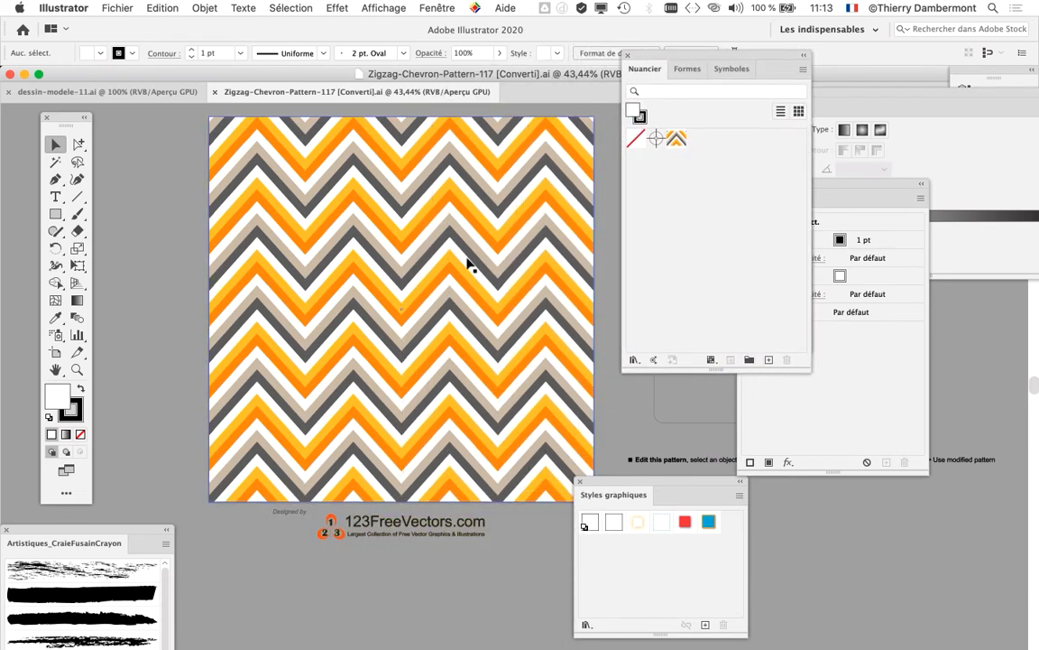
# Step: Select the large chevron-filled square to identify its pattern swatch, keeping the Swatches panel next to the artwork
pyautogui.click(359, 218)
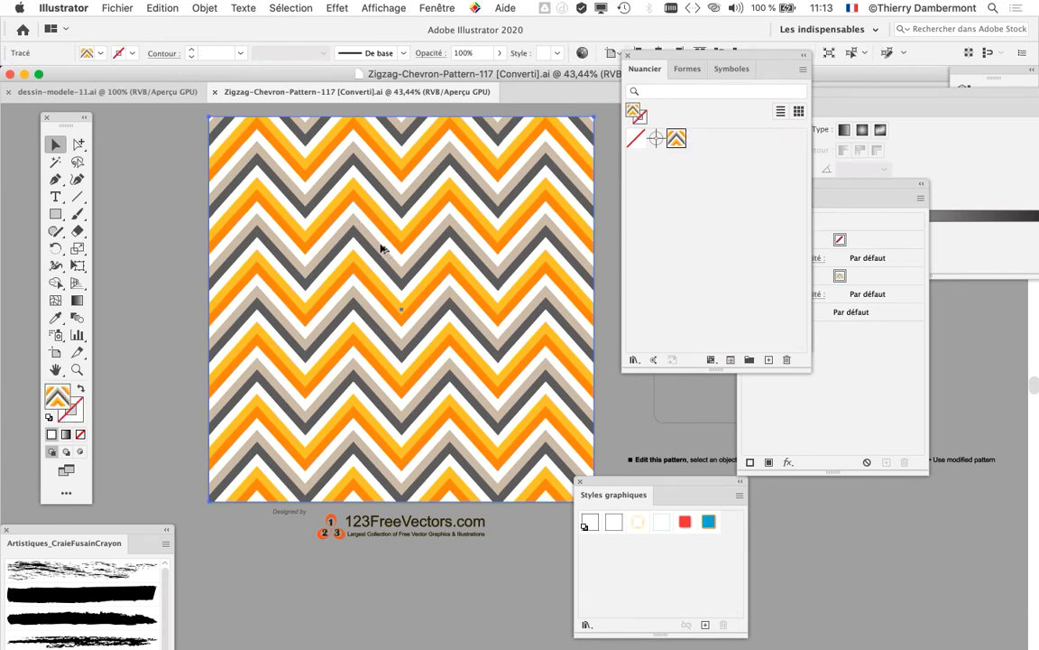
pyautogui.scroll(-1, 381, 248)
pyautogui.moveTo(423, 276); pyautogui.dragTo(350, 293)
pyautogui.moveTo(661, 63); pyautogui.dragTo(538, 105)
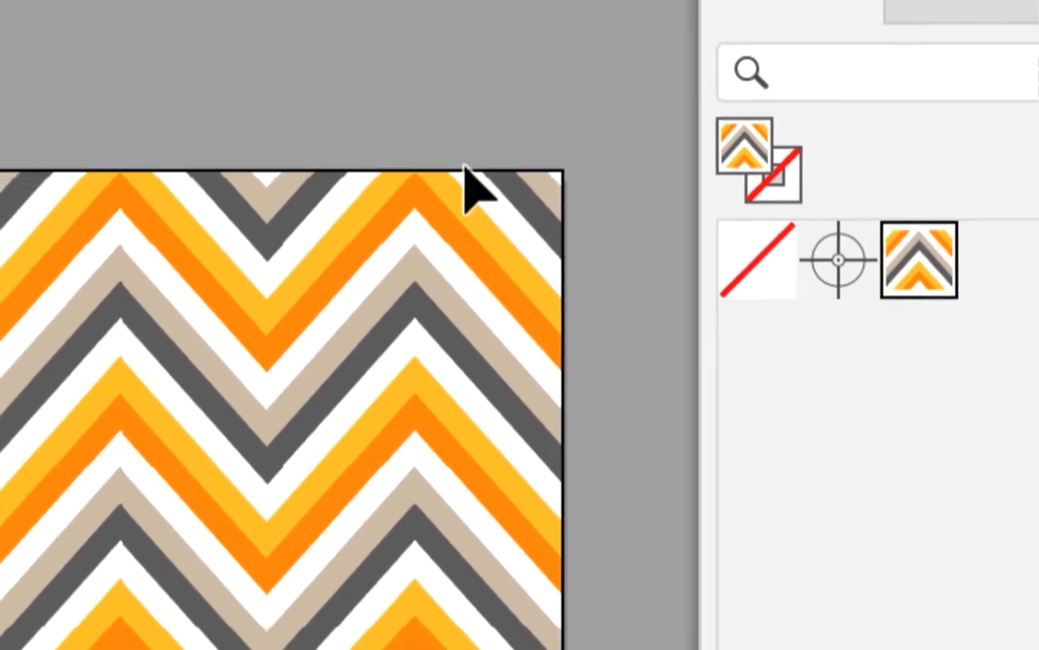
pyautogui.click(464, 168)
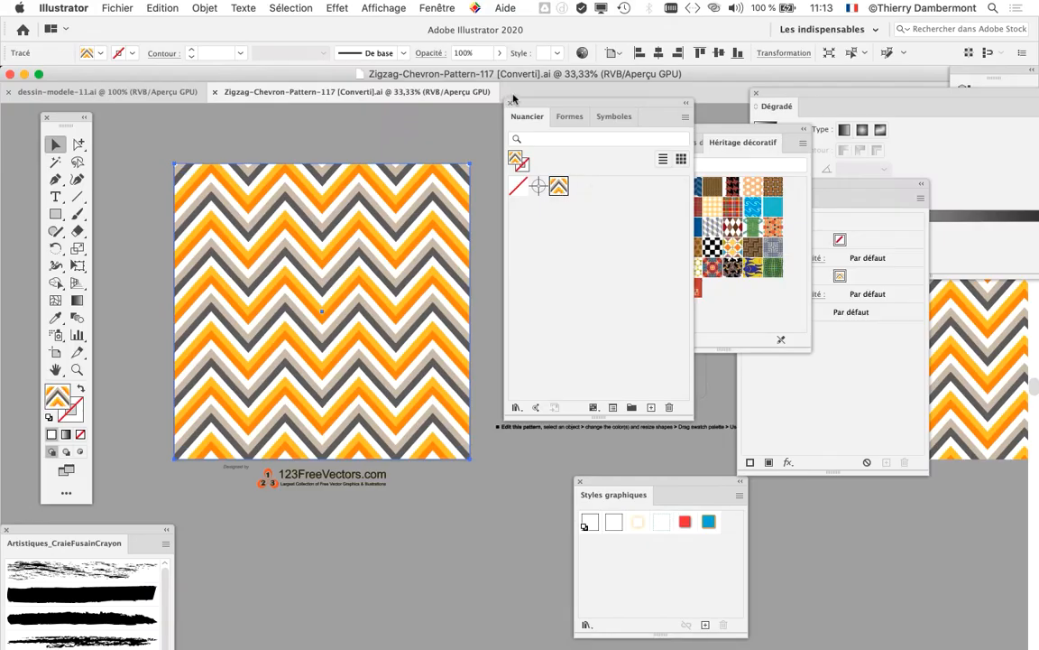
pyautogui.moveTo(541, 102); pyautogui.dragTo(596, 158)
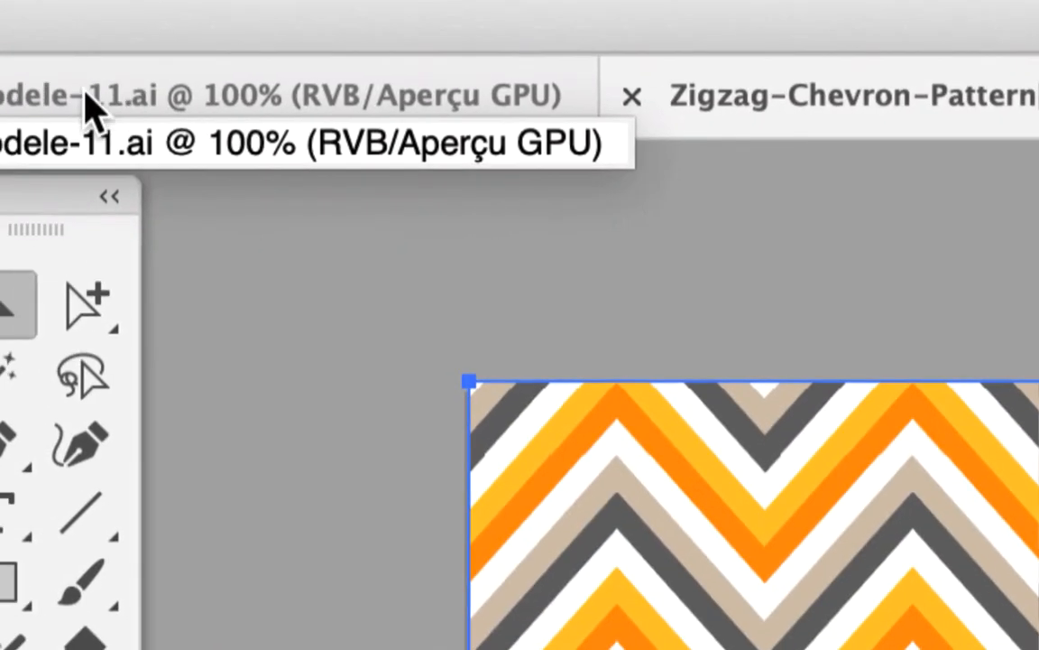
# Step: Switch to the dessin-modele-11.ai document and enlarge the Swatches panel to show all its swatches
pyautogui.click(106, 101)
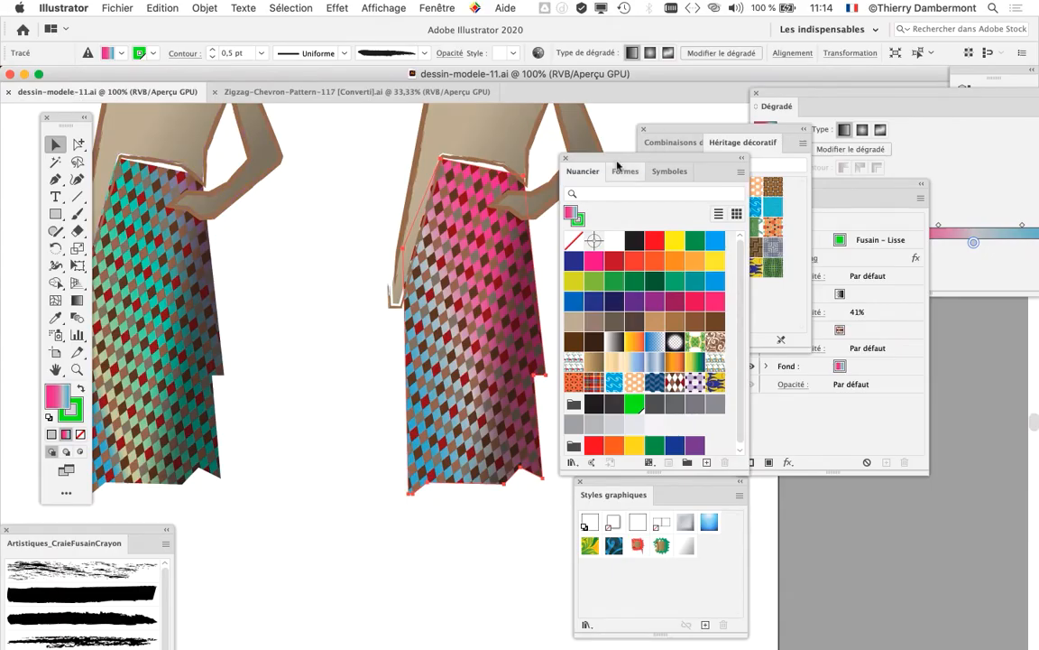
pyautogui.moveTo(610, 159); pyautogui.dragTo(632, 71)
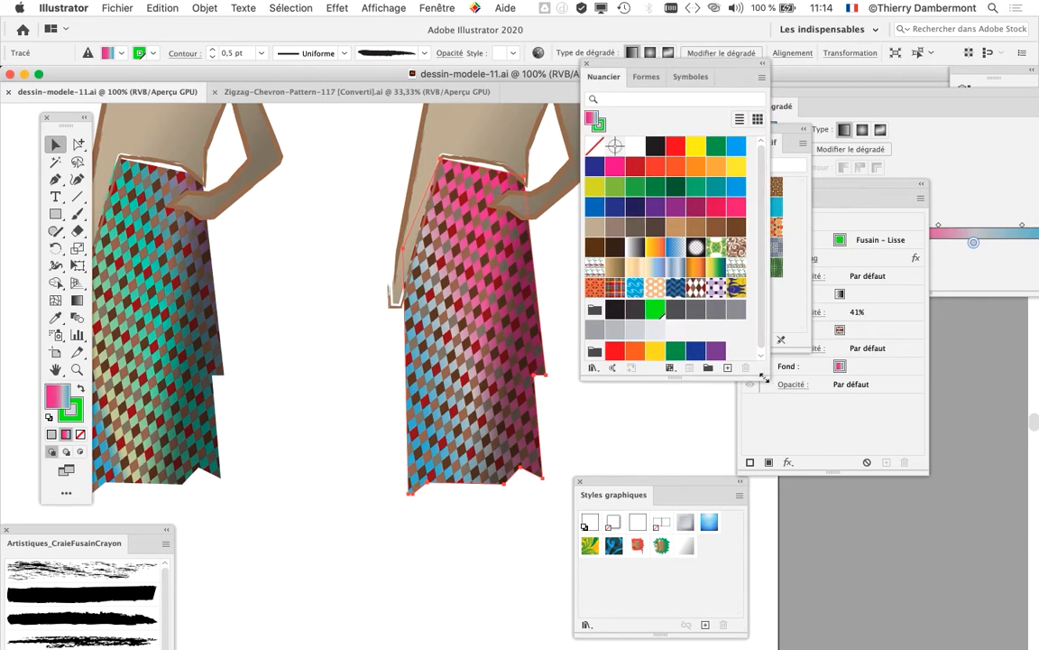
pyautogui.moveTo(764, 378); pyautogui.dragTo(774, 500)
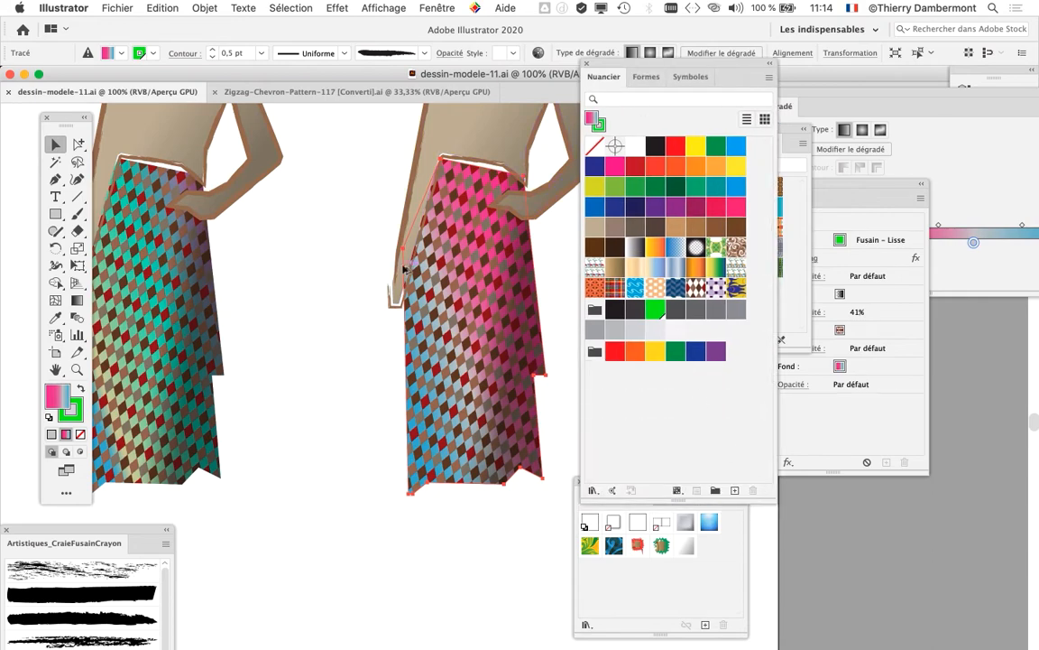
# Step: Arrange the Swatches panel beside the figure with the pink skirt and the Héritage décoratif library below it
pyautogui.scroll(-1, 405, 268)
pyautogui.scroll(-1, 405, 268)
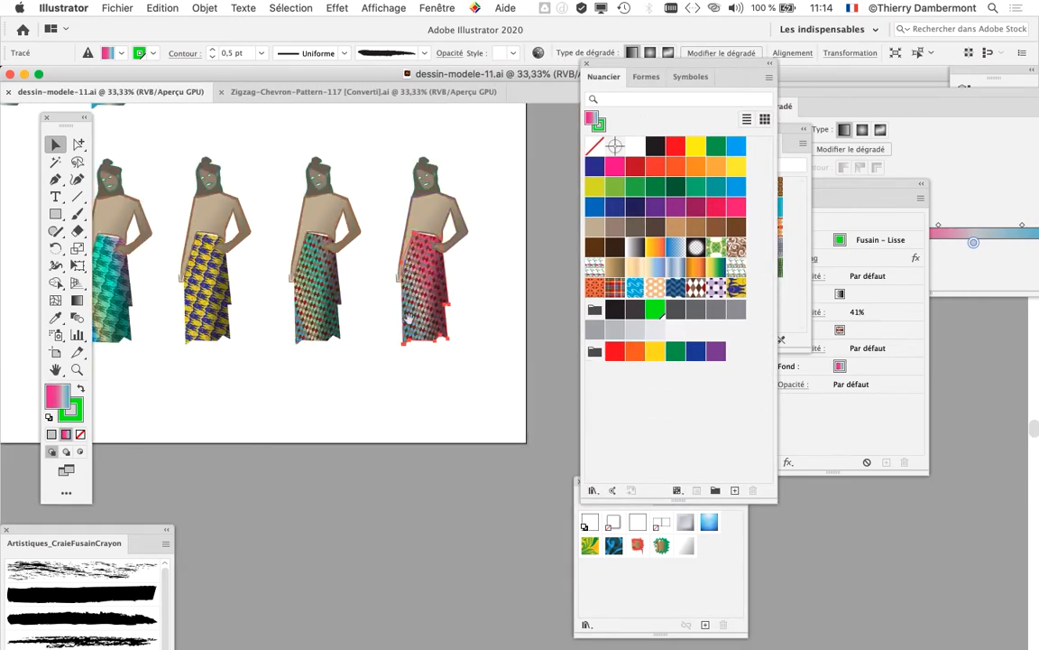
pyautogui.scroll(2, 393, 285)
pyautogui.hscroll(2, 394, 285)
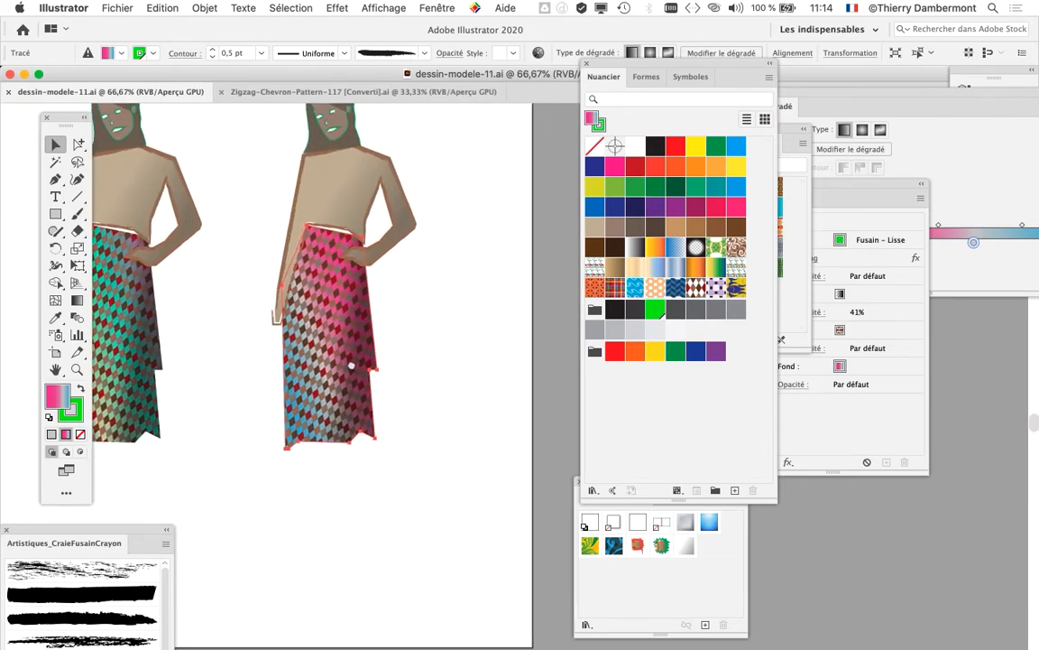
pyautogui.scroll(2, 351, 366)
pyautogui.scroll(-2, 404, 338)
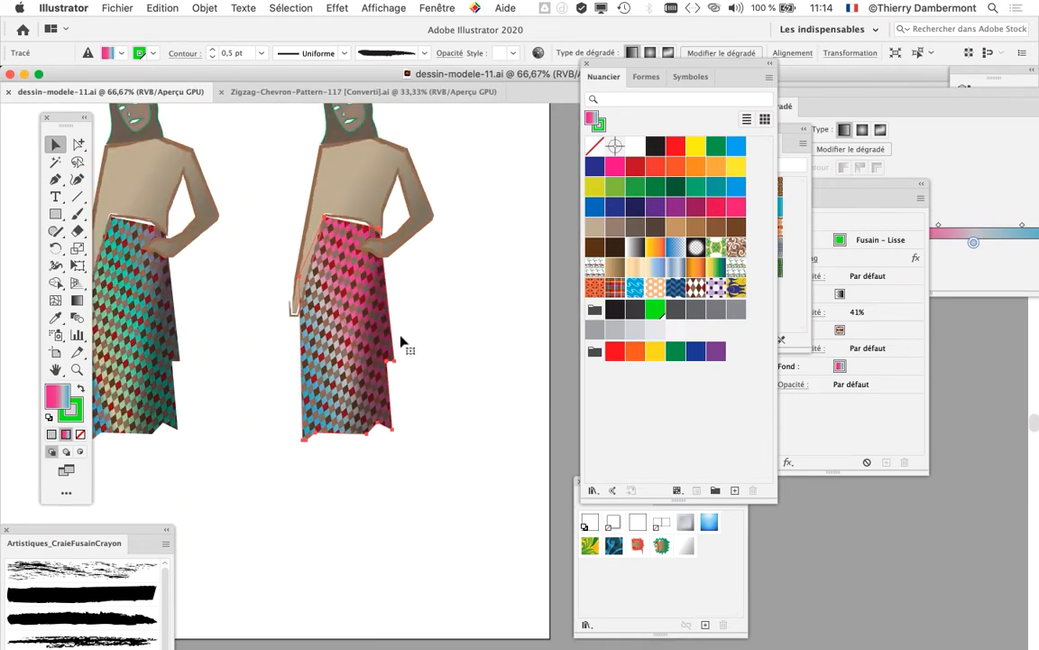
pyautogui.hscroll(2, 405, 343)
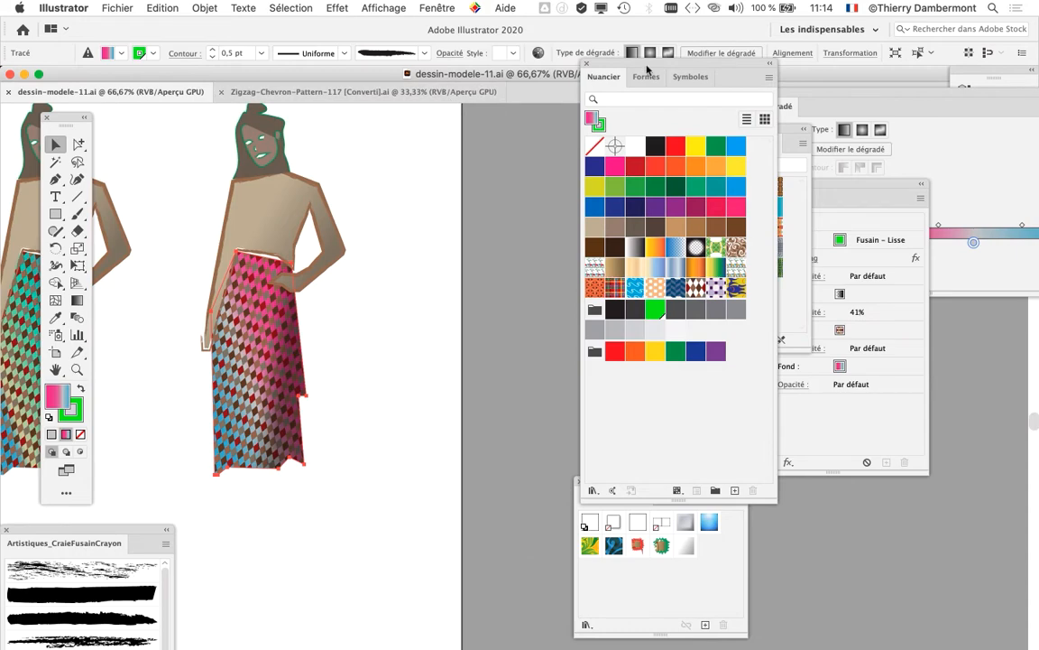
pyautogui.moveTo(638, 63); pyautogui.dragTo(484, 166)
pyautogui.moveTo(668, 129); pyautogui.dragTo(205, 485)
pyautogui.moveTo(470, 169); pyautogui.dragTo(490, 129)
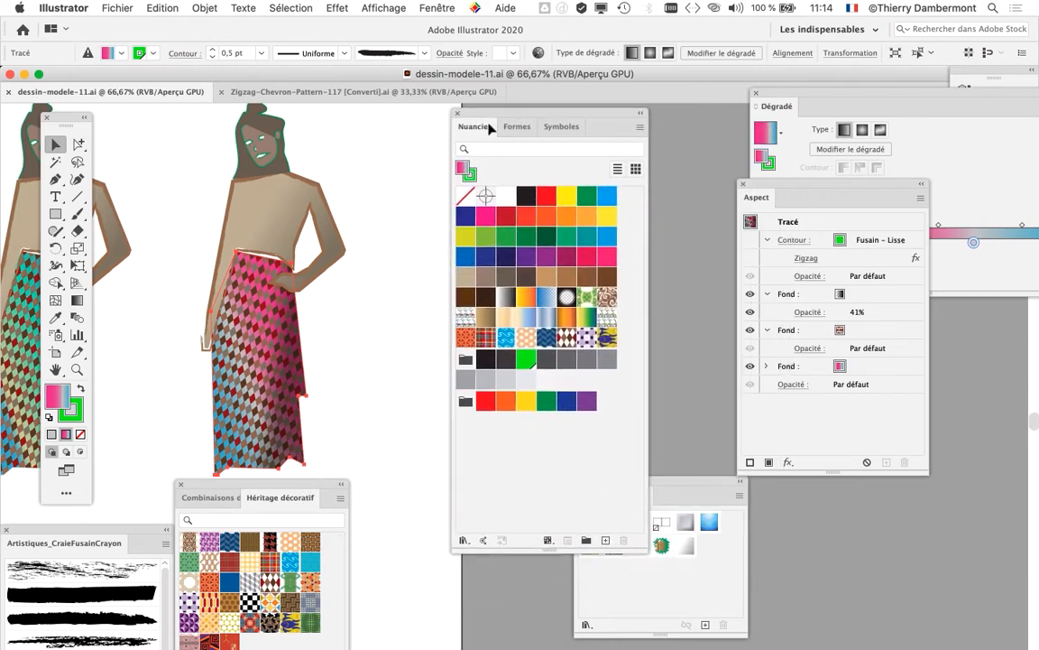
pyautogui.scroll(3, 236, 341)
pyautogui.scroll(-1, 323, 263)
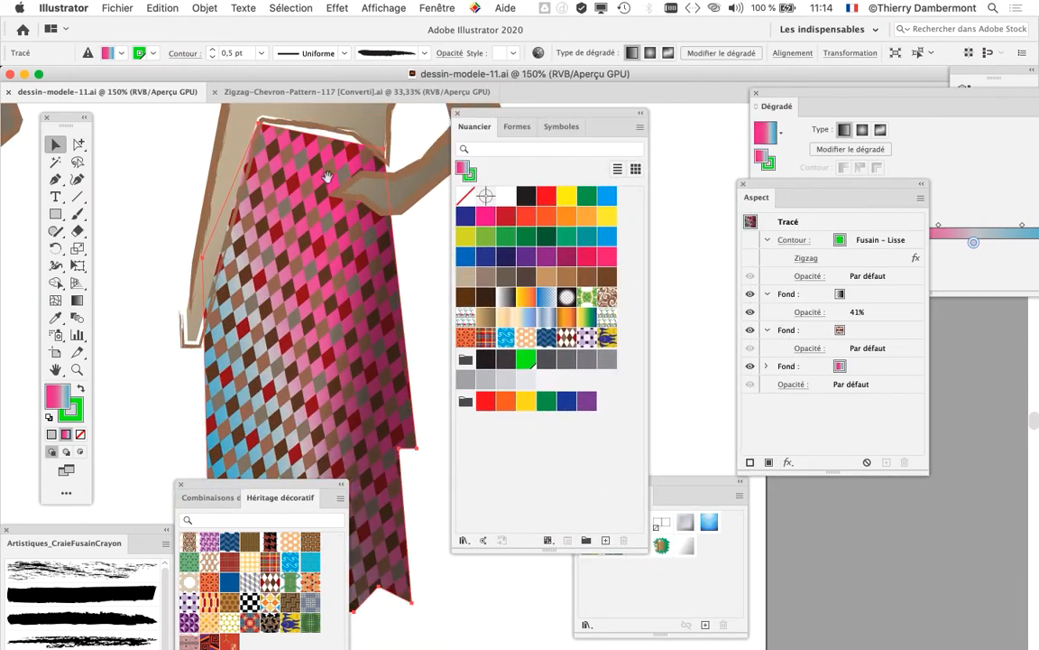
pyautogui.moveTo(333, 122); pyautogui.dragTo(317, 403)
pyautogui.moveTo(344, 323); pyautogui.dragTo(350, 113)
pyautogui.moveTo(372, 257); pyautogui.dragTo(375, 303)
pyautogui.scroll(-3, 375, 302)
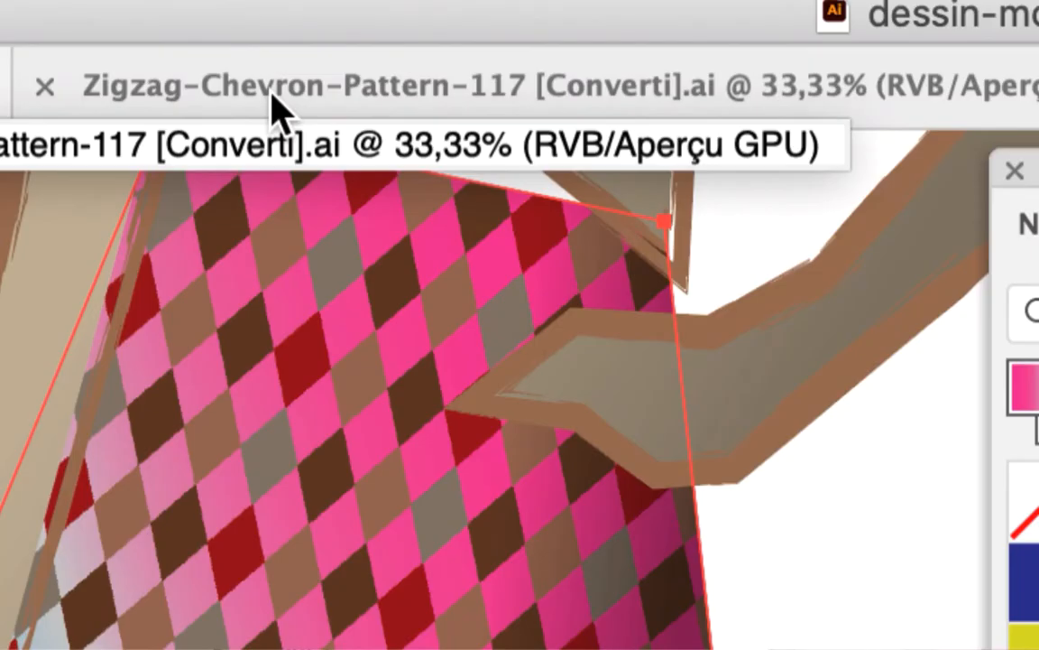
# Step: Return to the Zigzag-Chevron-Pattern-117 document and move the Swatches panel clear of the chevron square
pyautogui.click(276, 108)
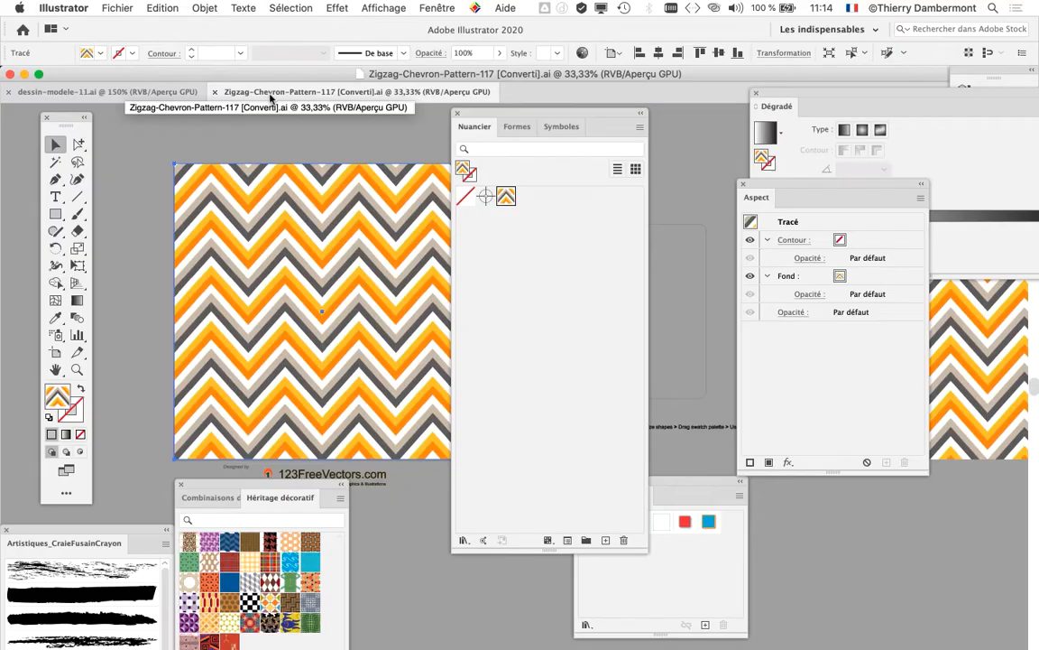
pyautogui.moveTo(501, 114); pyautogui.dragTo(643, 134)
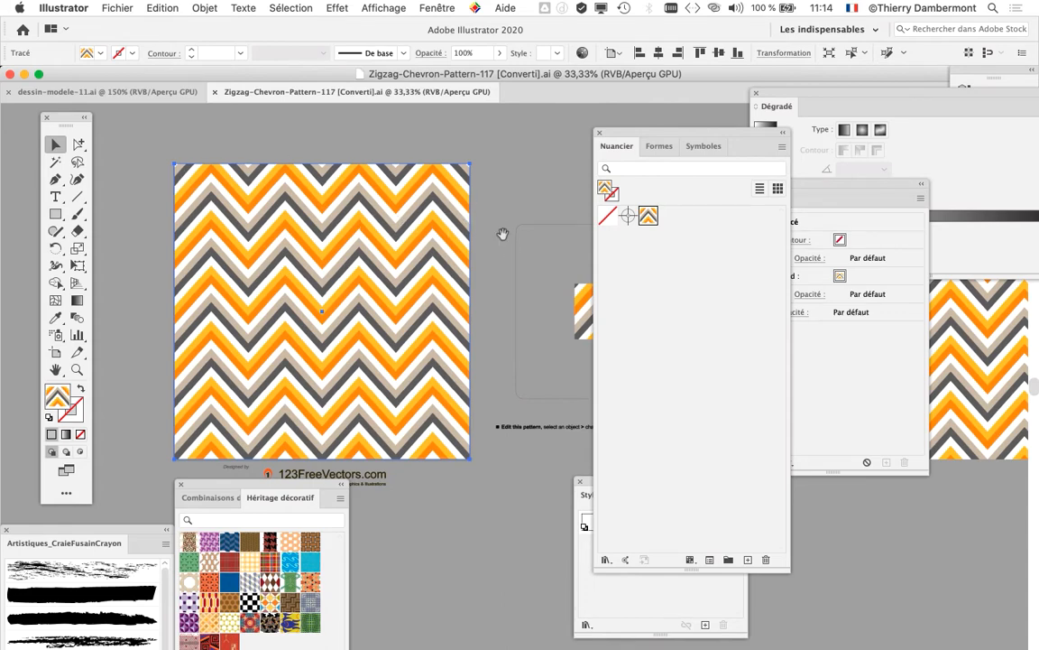
pyautogui.moveTo(503, 233); pyautogui.dragTo(407, 288)
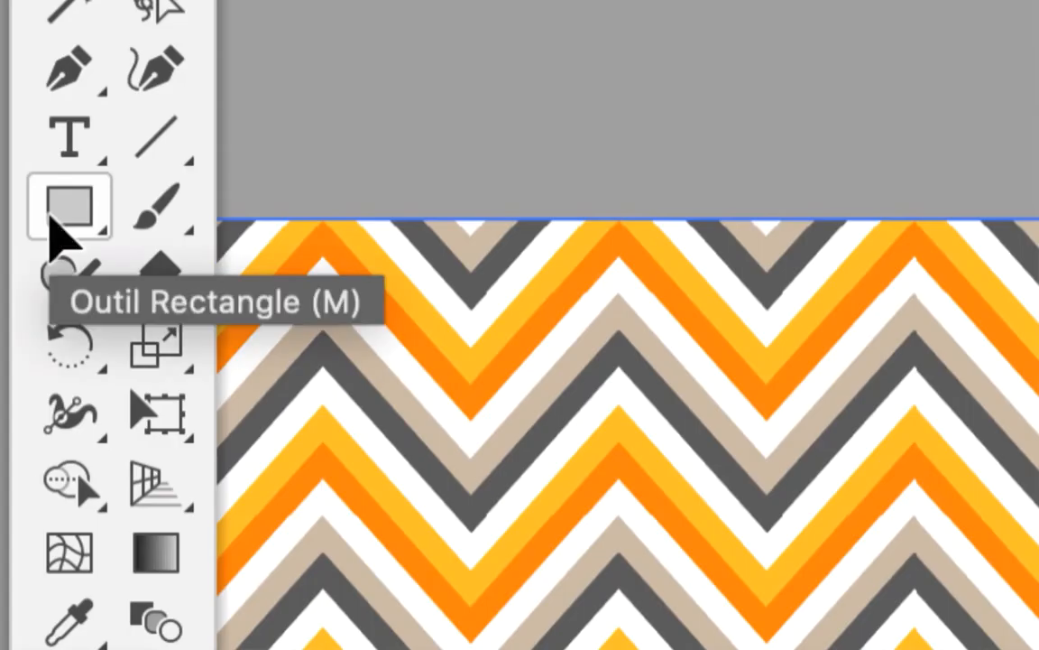
# Step: Draw a small five-pointed star filled with the chevron pattern in the empty area beside the large chevron square
pyautogui.click(51, 217)
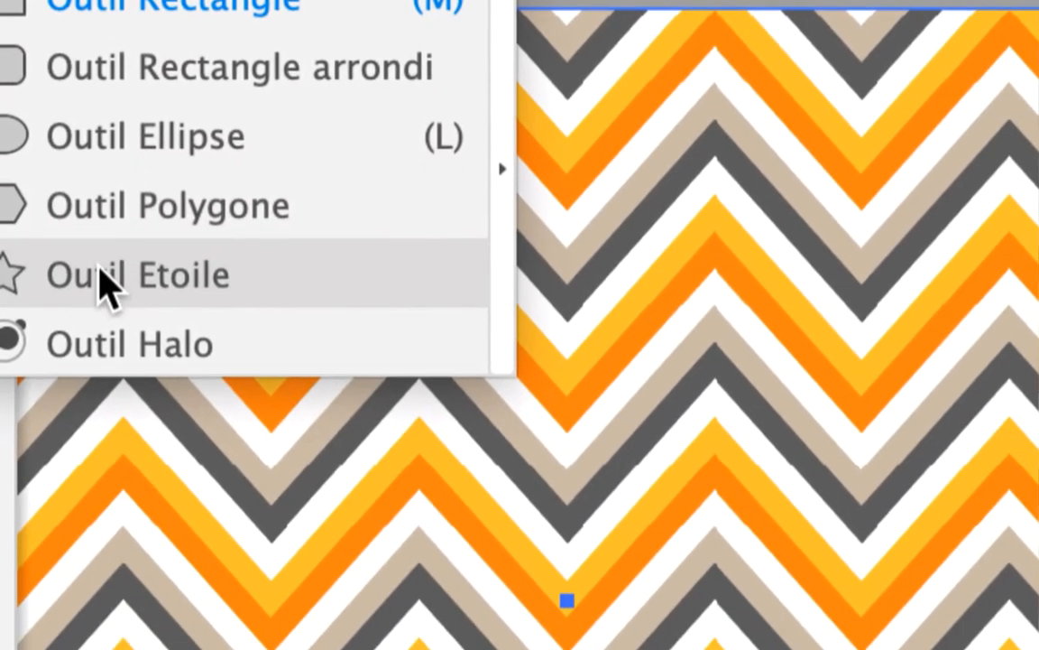
pyautogui.click(102, 280)
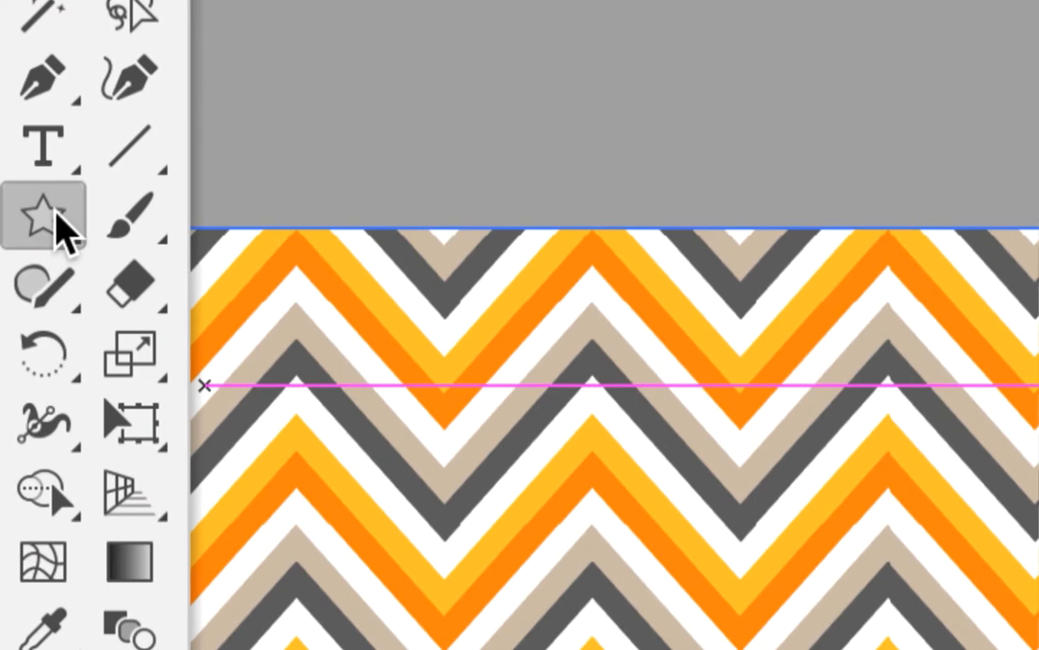
pyautogui.click(54, 224)
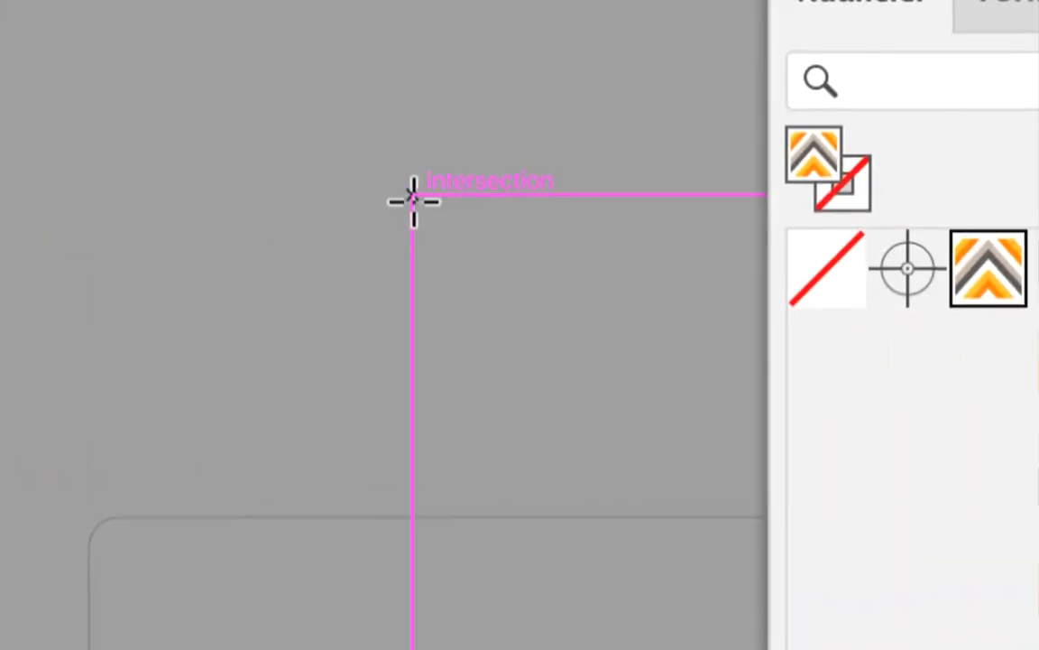
pyautogui.moveTo(413, 199); pyautogui.dragTo(449, 241)
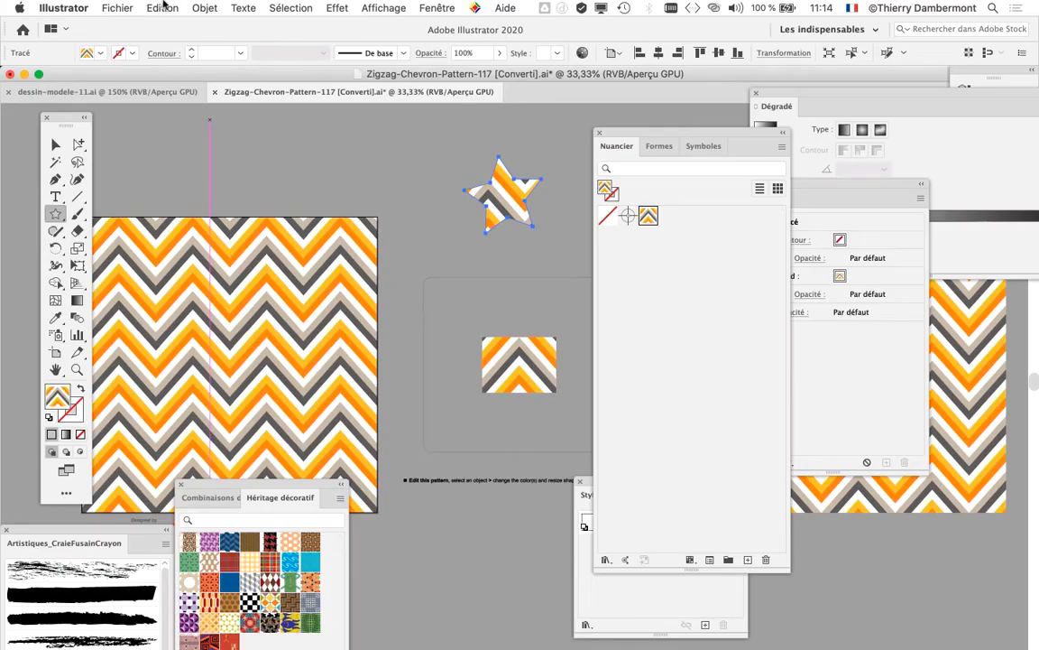
# Step: Copy the chevron-filled star, switch to dessin-modele-11.ai, and return to the Zigzag-Chevron-Pattern-117 document
pyautogui.click(162, 7)
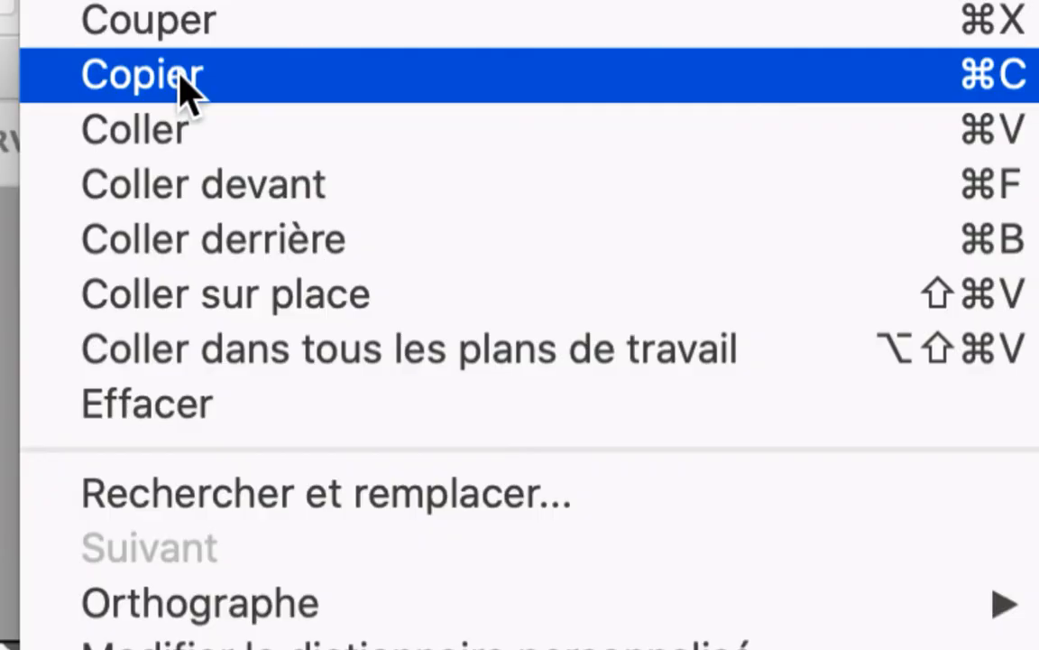
pyautogui.click(185, 85)
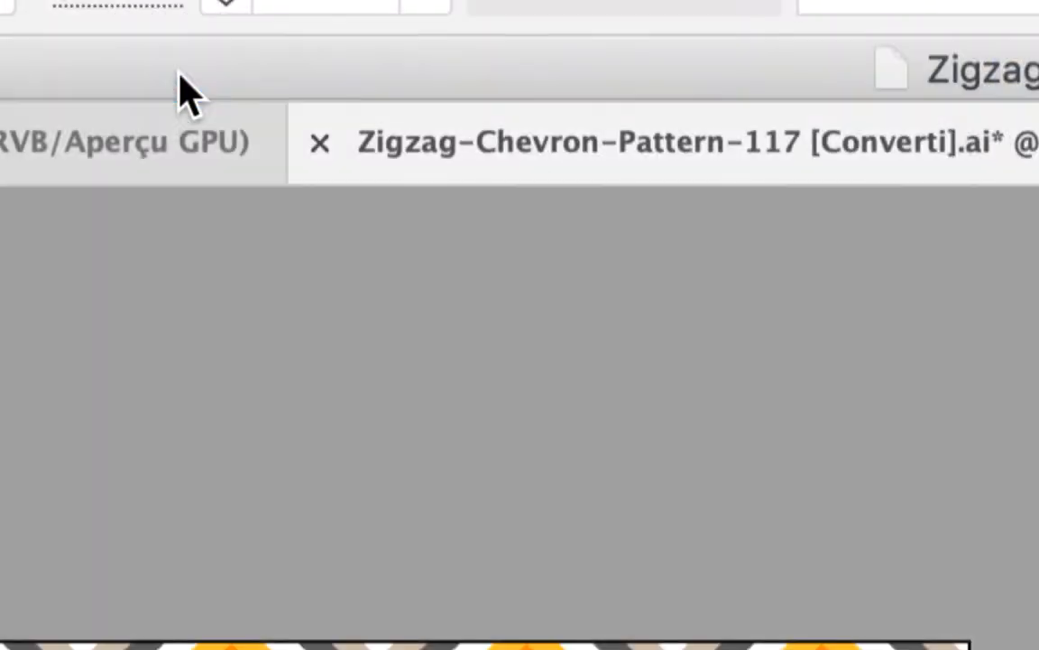
pyautogui.click(102, 91)
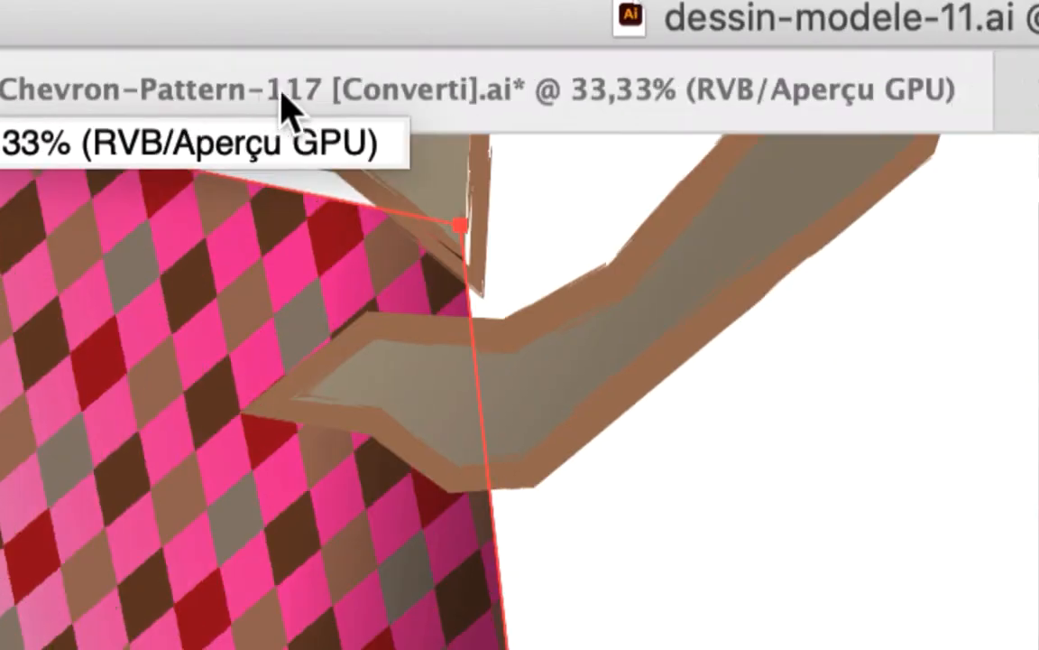
pyautogui.click(992, 91)
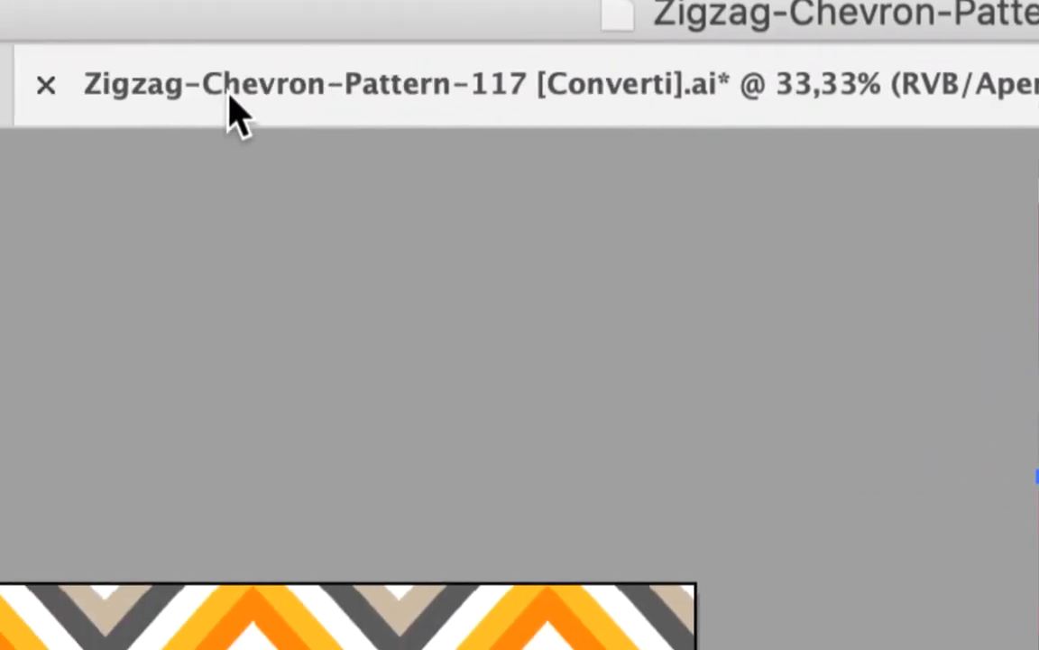
# Step: Switch to dessin-modele-11.ai and paste the copied chevron-filled star beside the figure with the pink skirt
pyautogui.click(127, 104)
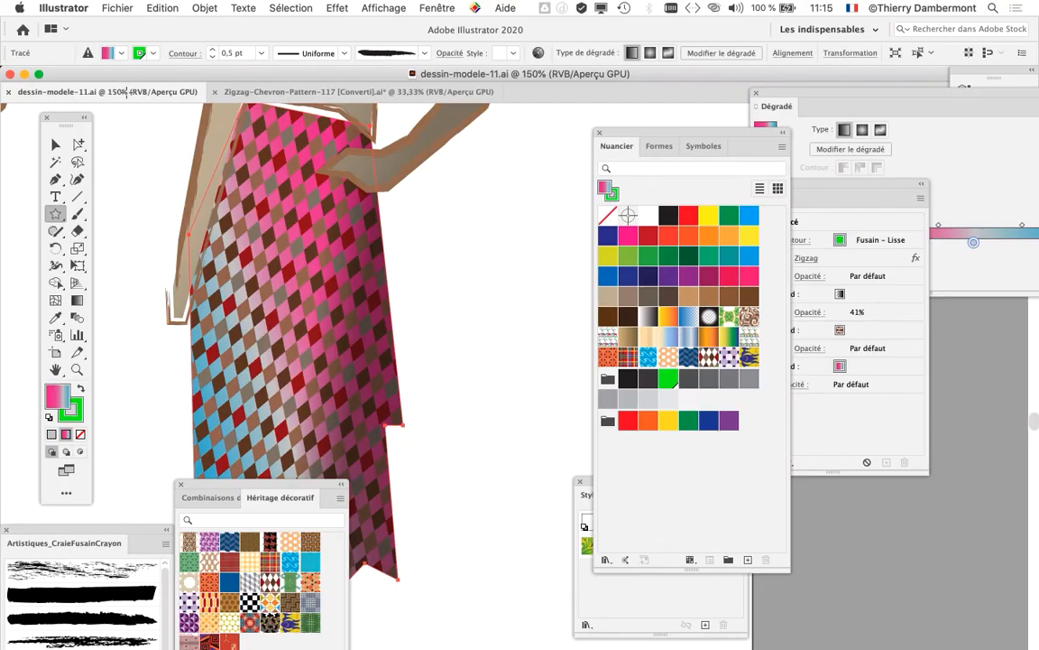
pyautogui.scroll(-1, 453, 229)
pyautogui.moveTo(477, 240); pyautogui.dragTo(310, 259)
pyautogui.click(158, 7)
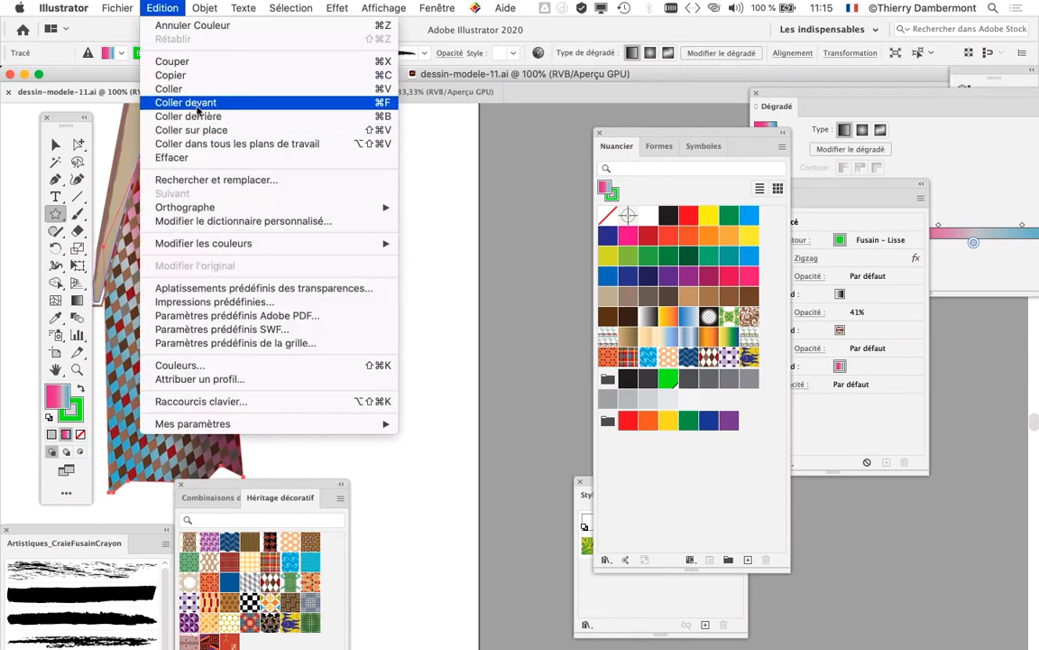
pyautogui.click(178, 86)
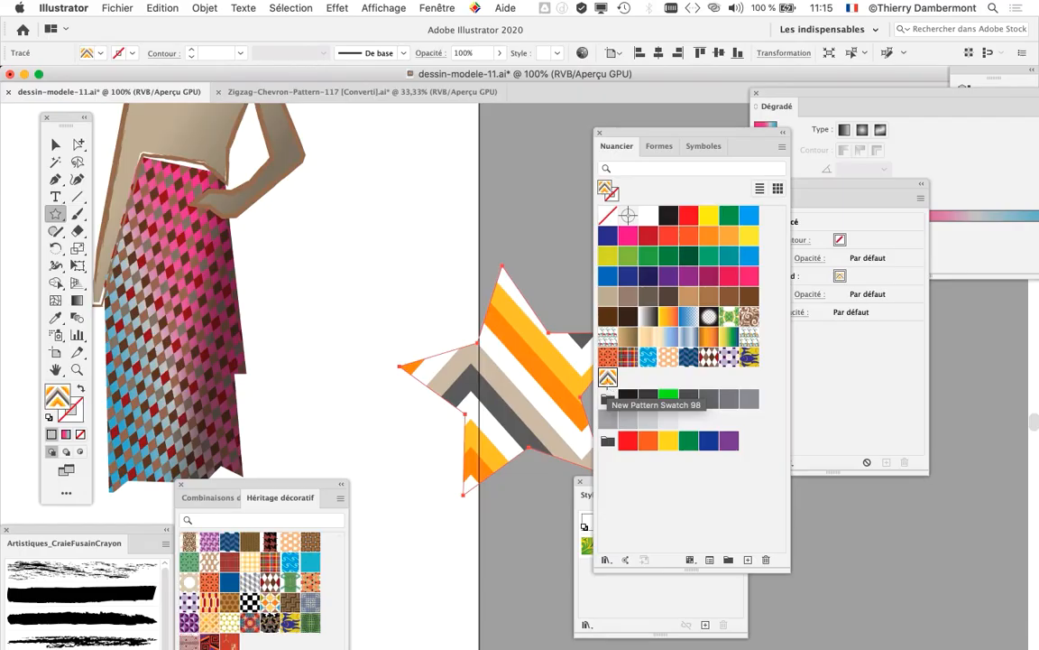
# Step: Delete the pasted star, keeping its chevron pattern in the document's swatches
pyautogui.moveTo(527, 331); pyautogui.dragTo(420, 246)
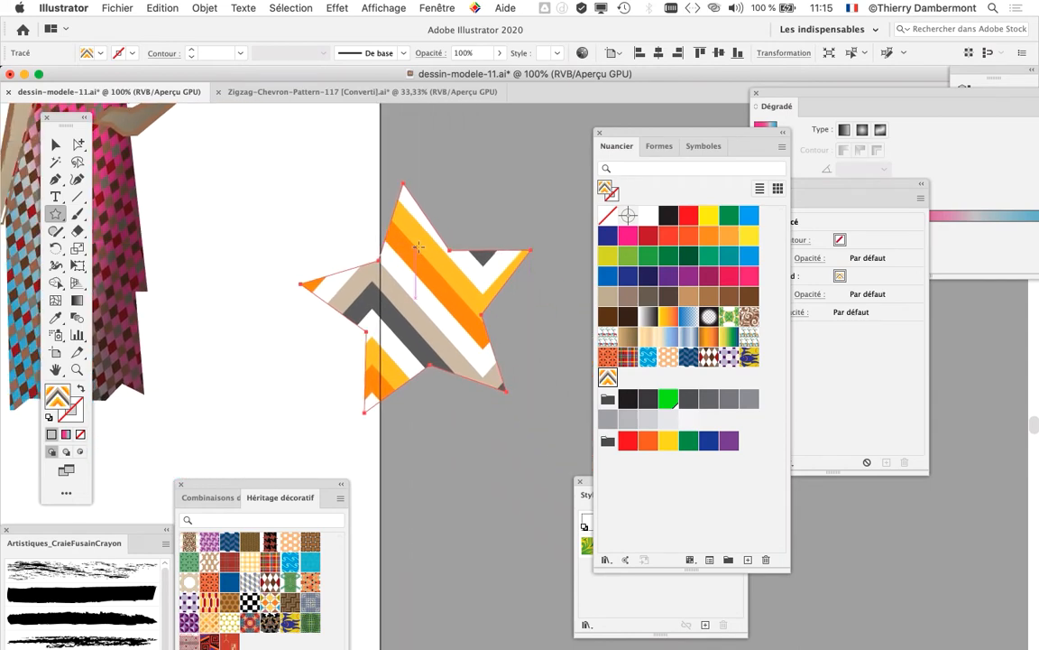
pyautogui.press('Delete')
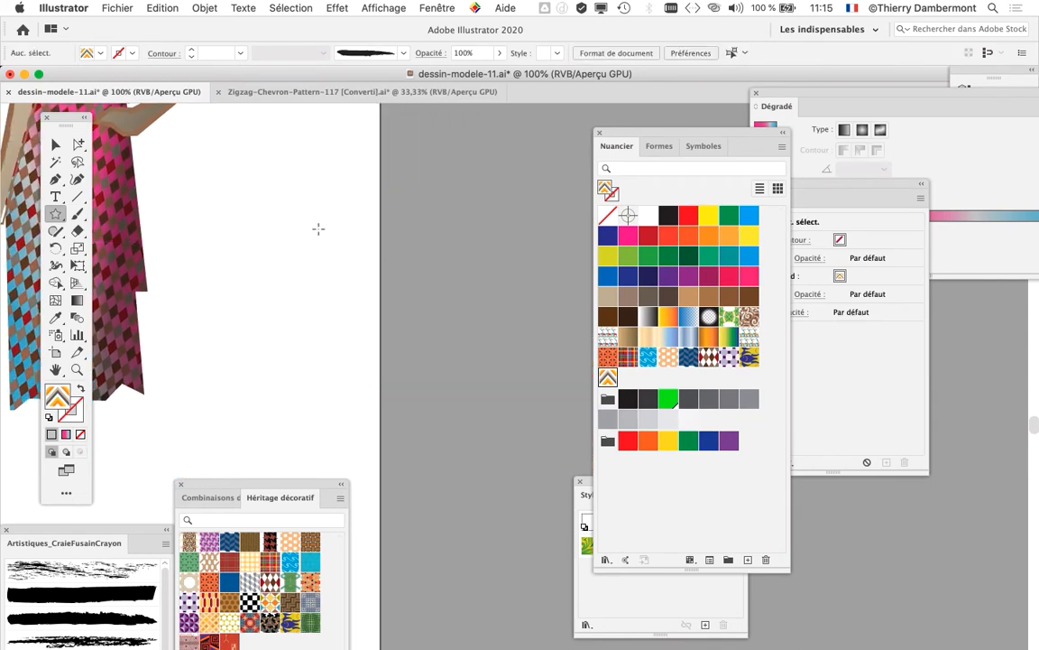
pyautogui.moveTo(317, 227); pyautogui.dragTo(577, 272)
pyautogui.press('super+minus')
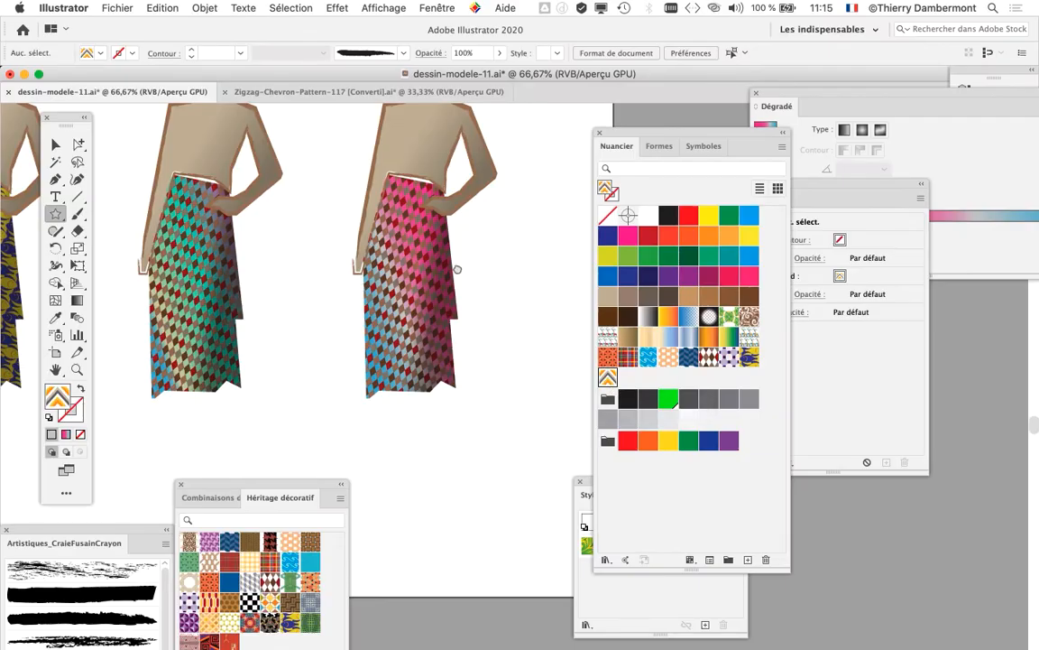
# Step: Select the whole figure with the pink diamond skirt and place a duplicate to its right
pyautogui.moveTo(456, 270); pyautogui.dragTo(321, 336)
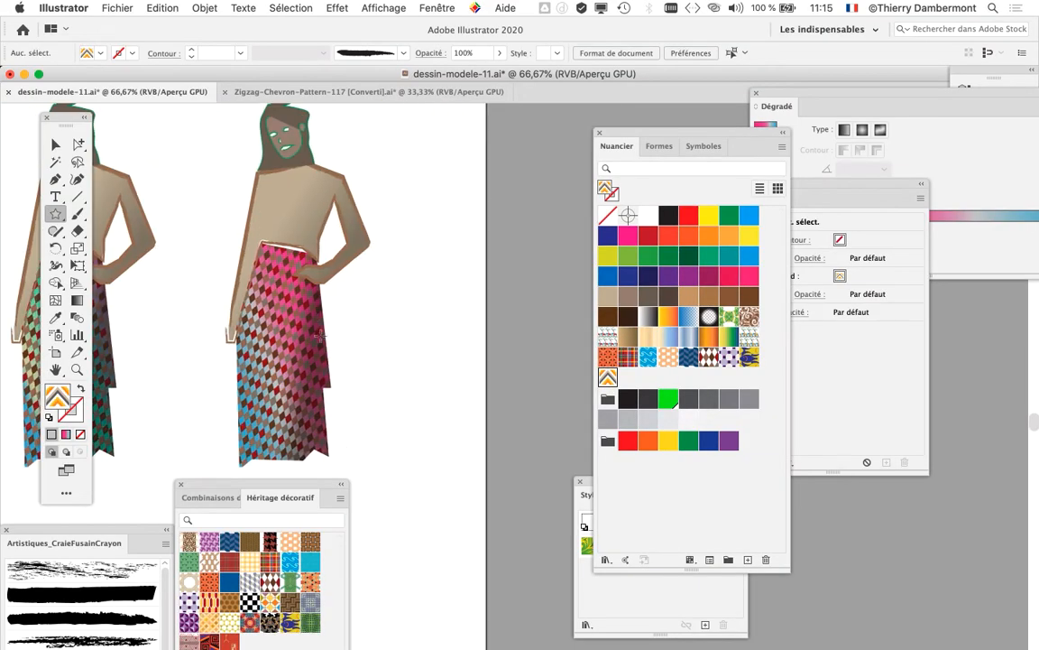
pyautogui.click(59, 145)
pyautogui.moveTo(188, 127); pyautogui.dragTo(360, 392)
pyautogui.moveTo(281, 154); pyautogui.dragTo(487, 157)
pyautogui.moveTo(449, 271); pyautogui.dragTo(351, 251)
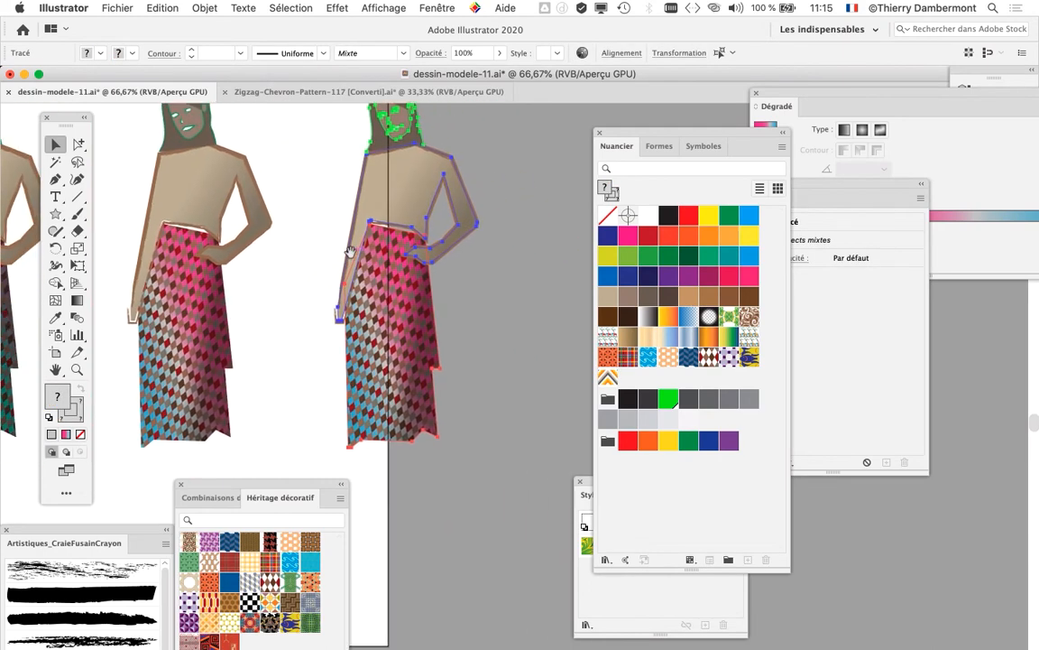
# Step: Extend the artboard's right edge well past the duplicated figure
pyautogui.click(56, 355)
pyautogui.scroll(-3, 395, 325)
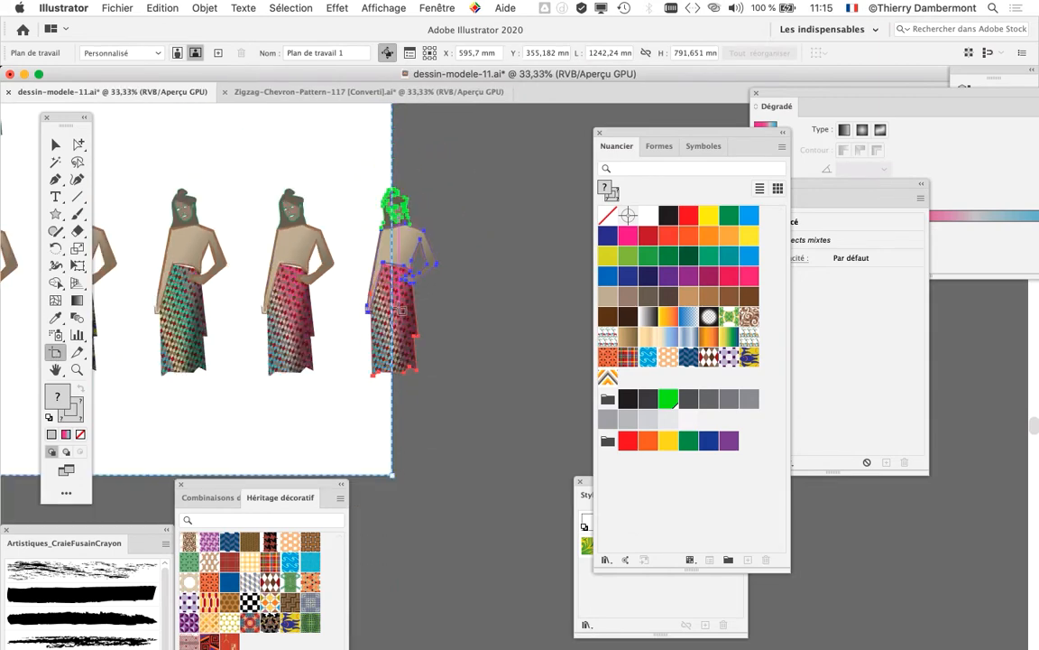
pyautogui.moveTo(395, 120); pyautogui.dragTo(576, 121)
pyautogui.click(56, 142)
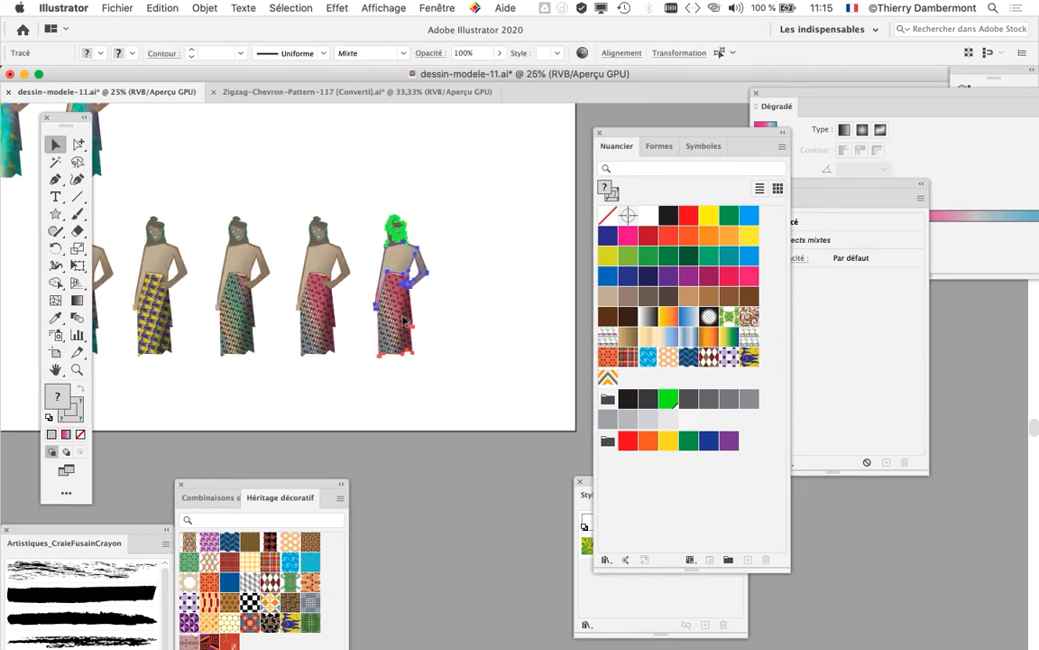
# Step: Replace the diamond pattern fill of the last figure's skirt with the chevron swatch New Pattern Swatch 98
pyautogui.scroll(3, 397, 289)
pyautogui.click(511, 295)
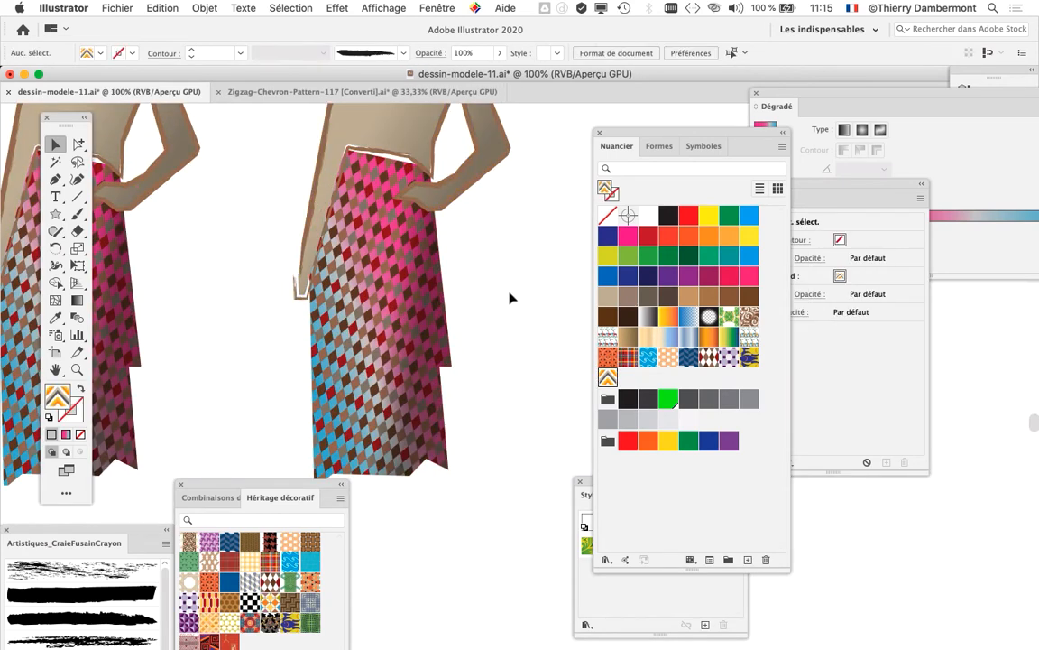
pyautogui.scroll(2, 411, 310)
pyautogui.click(417, 279)
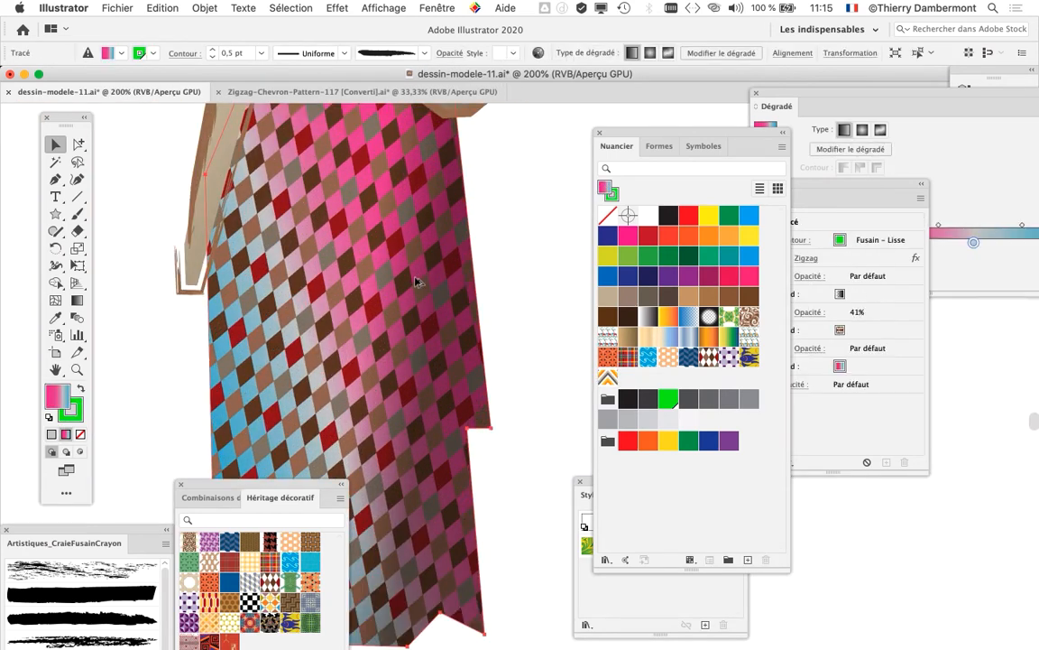
pyautogui.moveTo(834, 188); pyautogui.dragTo(462, 104)
pyautogui.moveTo(459, 240); pyautogui.dragTo(447, 242)
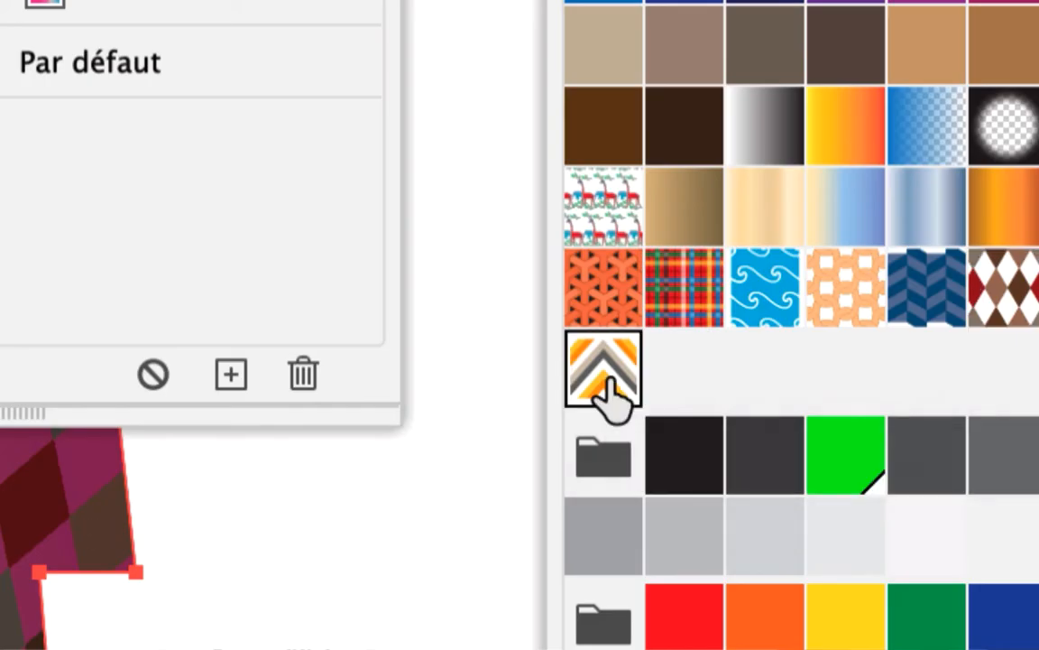
pyautogui.click(607, 390)
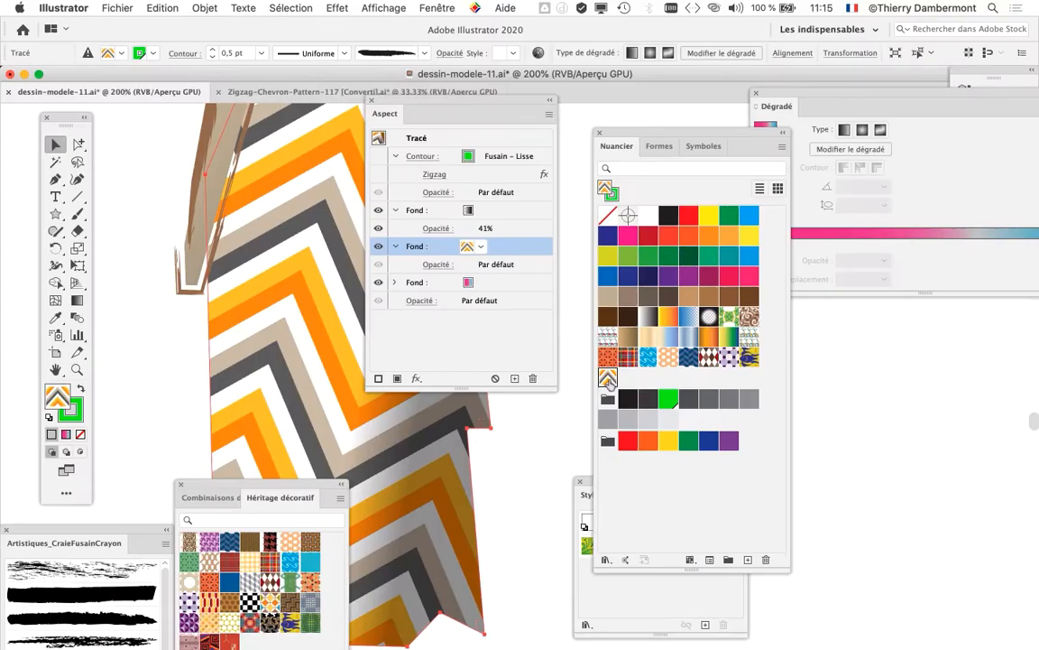
# Step: Move the Swatches and Appearance panels clear of the chevron skirt and deselect it
pyautogui.moveTo(623, 134); pyautogui.dragTo(884, 346)
pyautogui.moveTo(483, 103); pyautogui.dragTo(717, 188)
pyautogui.press('super+minus')
pyautogui.press('super+minus')
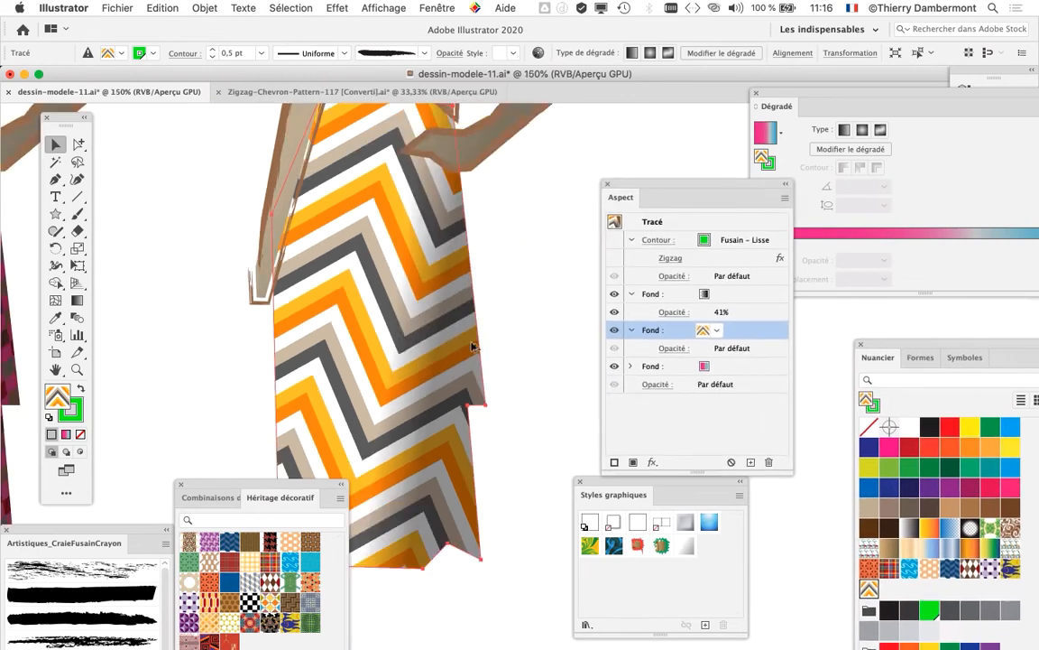
pyautogui.click(517, 336)
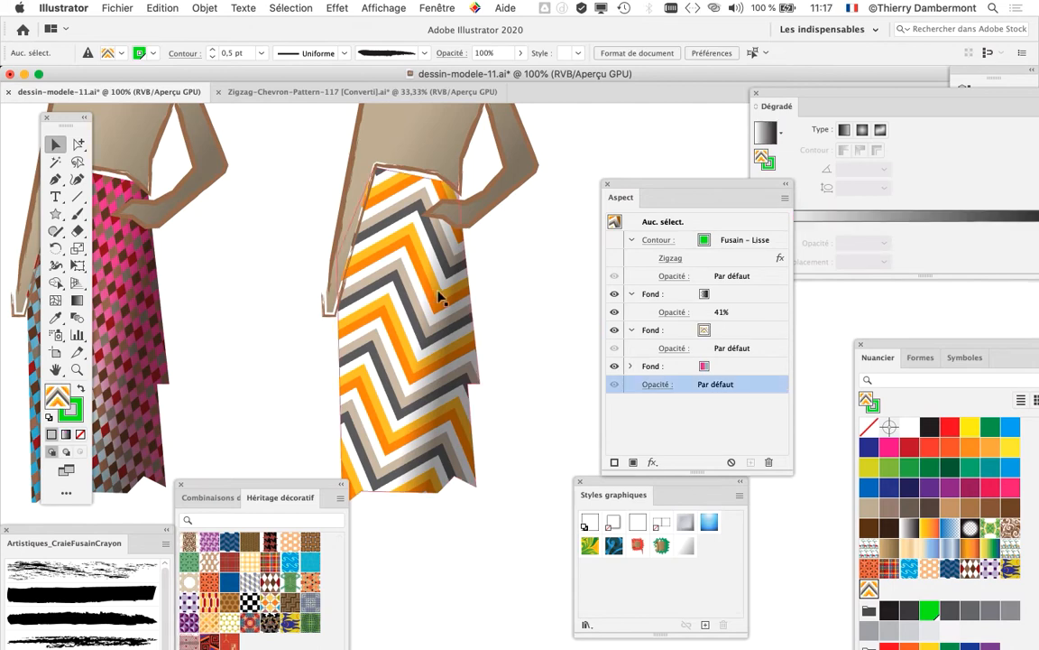
# Step: Select the whole figure with the chevron skirt and place a duplicate to its right
pyautogui.scroll(-2, 440, 295)
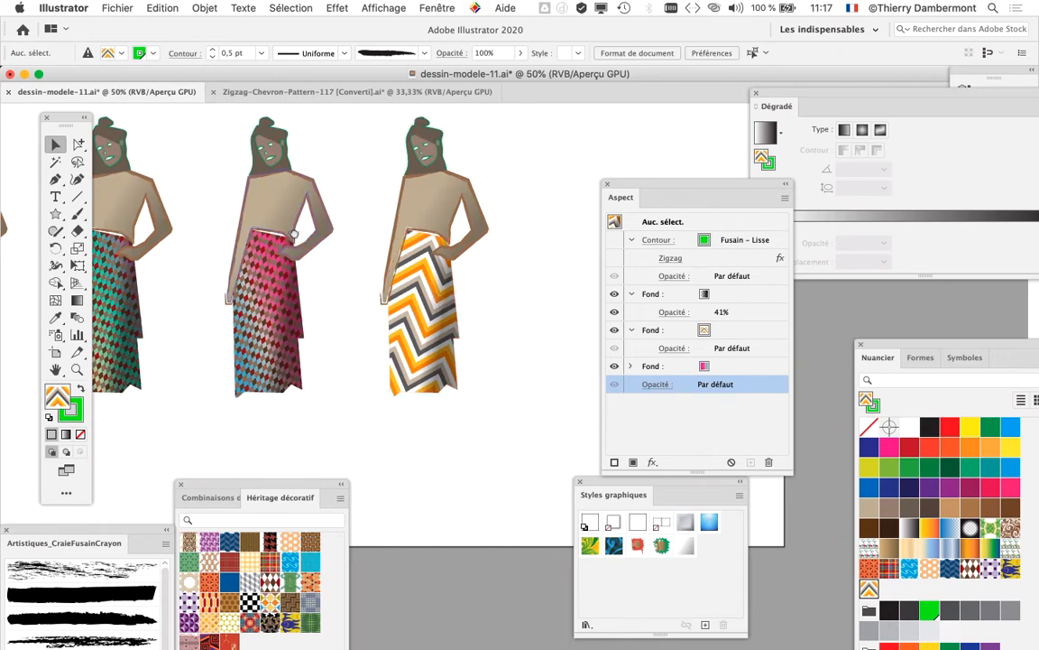
pyautogui.moveTo(298, 237); pyautogui.dragTo(98, 244)
pyautogui.moveTo(636, 184); pyautogui.dragTo(651, 176)
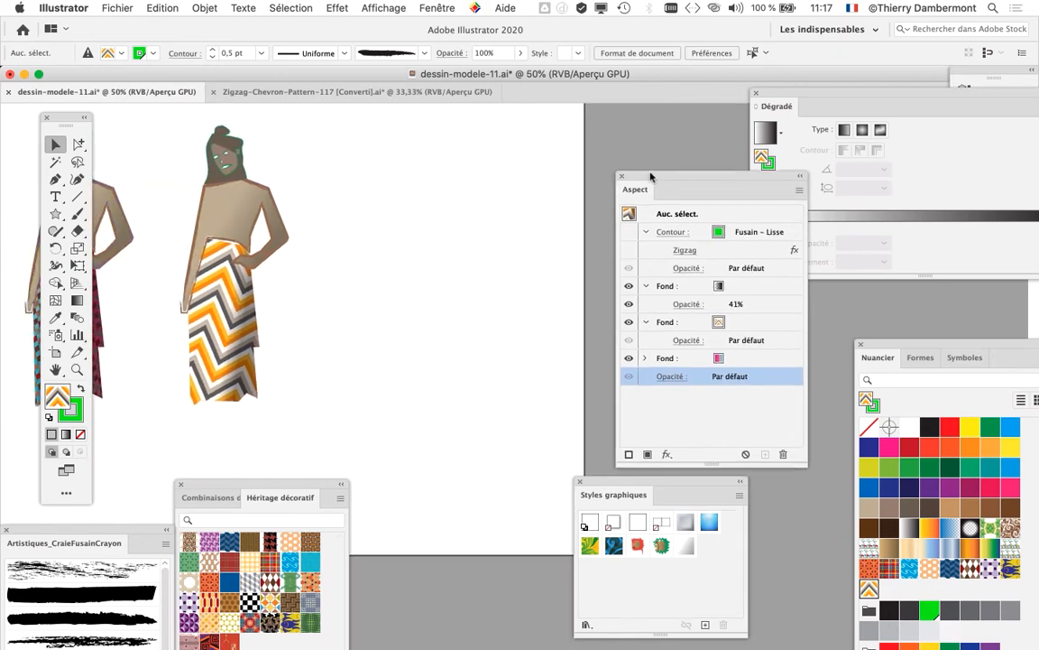
pyautogui.moveTo(167, 142); pyautogui.dragTo(293, 372)
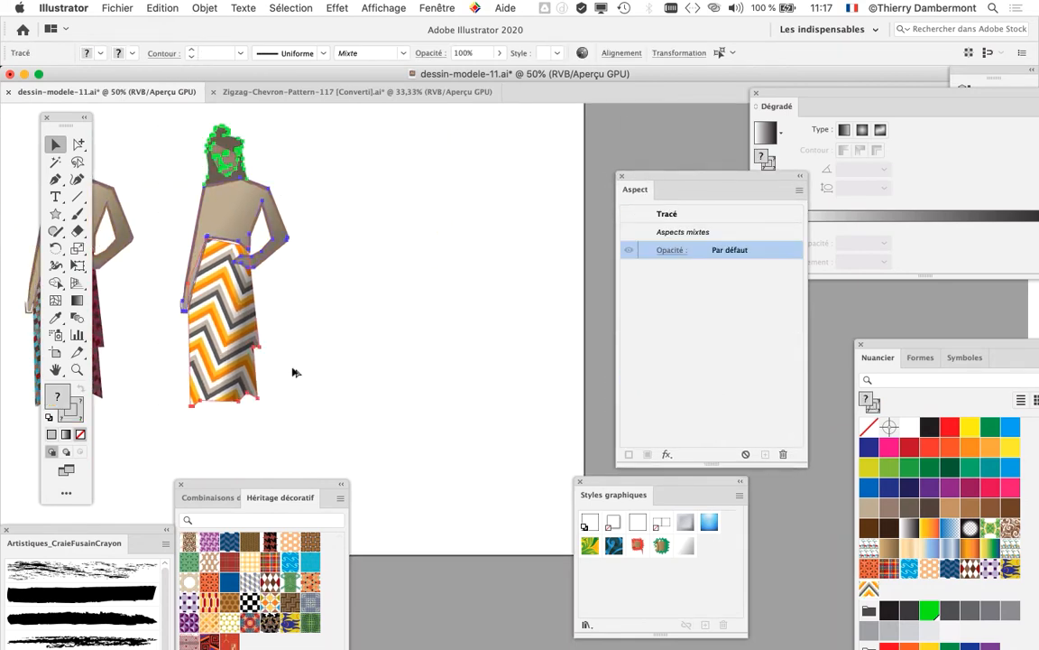
pyautogui.moveTo(230, 303); pyautogui.dragTo(407, 302)
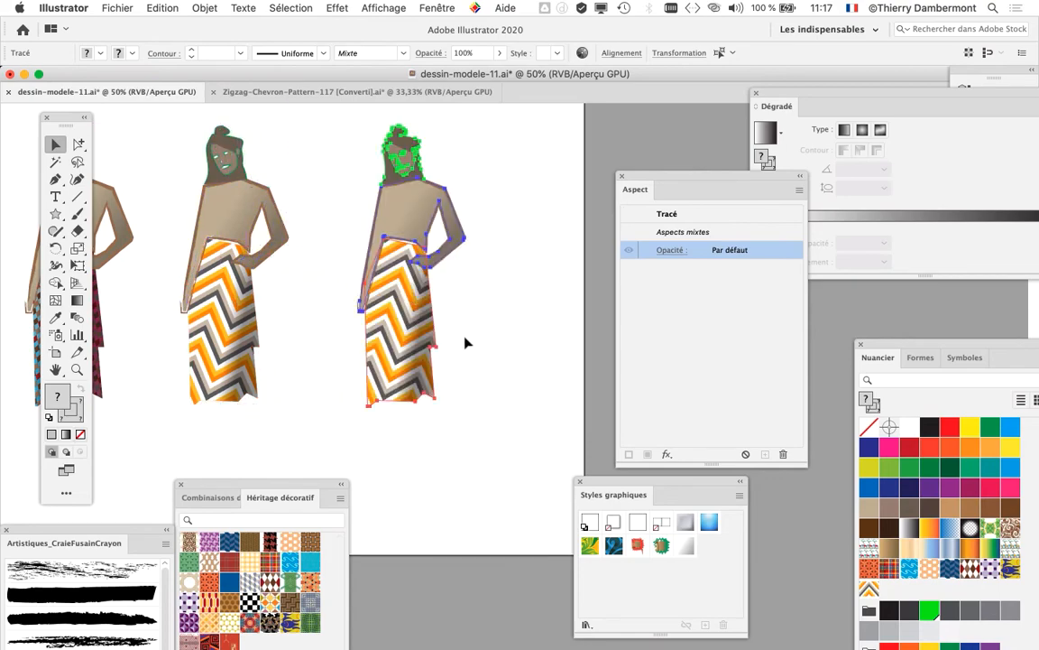
pyautogui.click(465, 333)
pyautogui.click(406, 324)
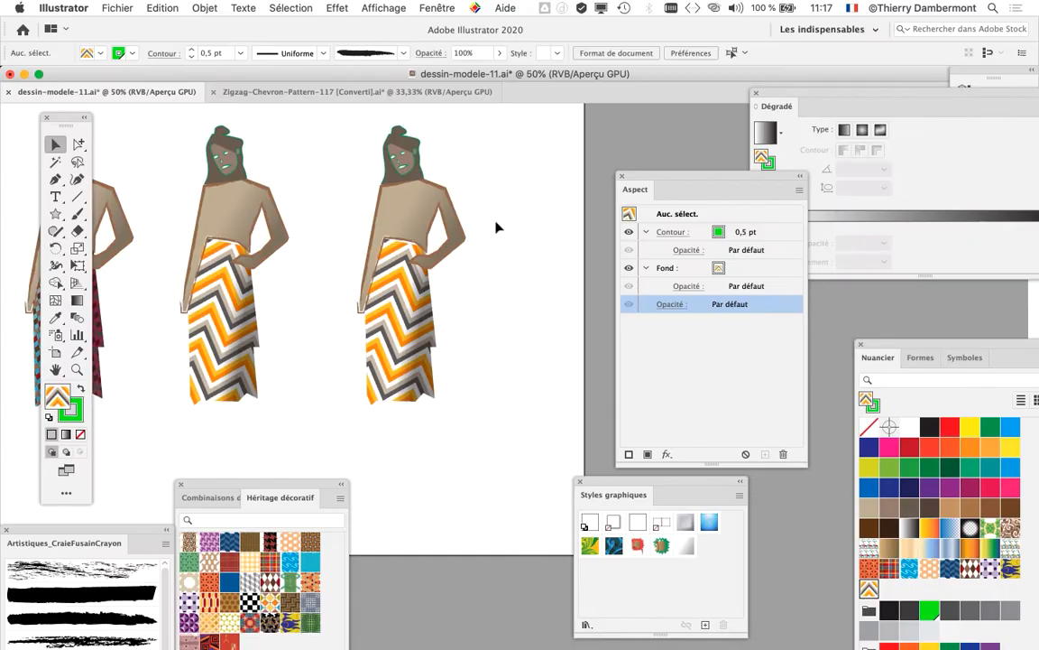
# Step: Bring the Appearance and Swatches panels near the new figure, duplicate the chevron swatch, and apply the copy to its skirt
pyautogui.moveTo(634, 189); pyautogui.dragTo(368, 440)
pyautogui.moveTo(894, 358); pyautogui.dragTo(552, 32)
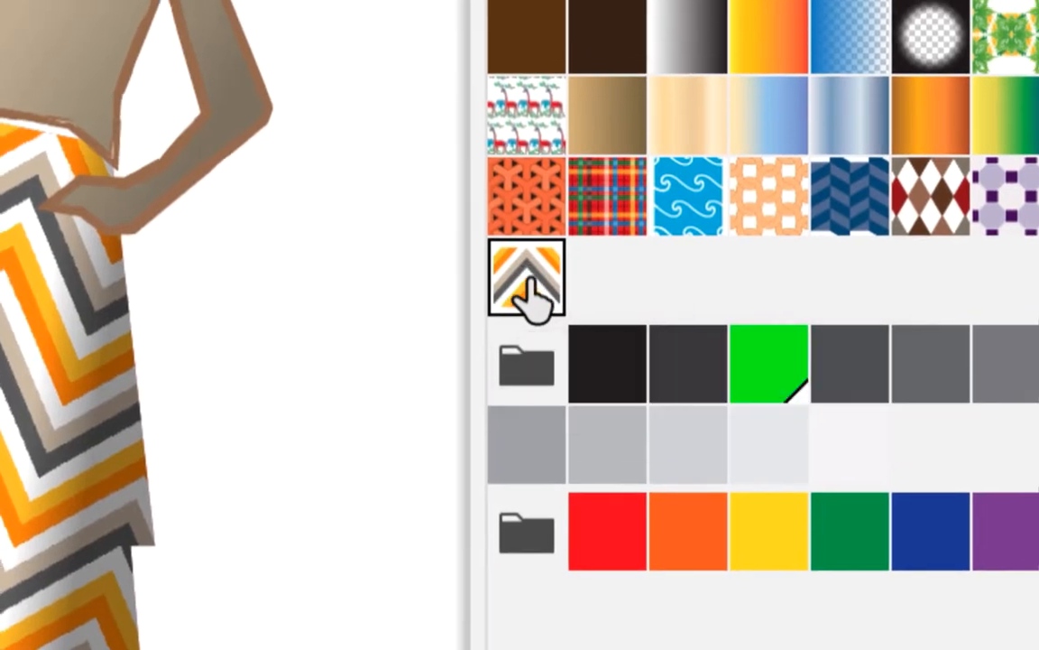
pyautogui.moveTo(527, 287); pyautogui.dragTo(643, 435)
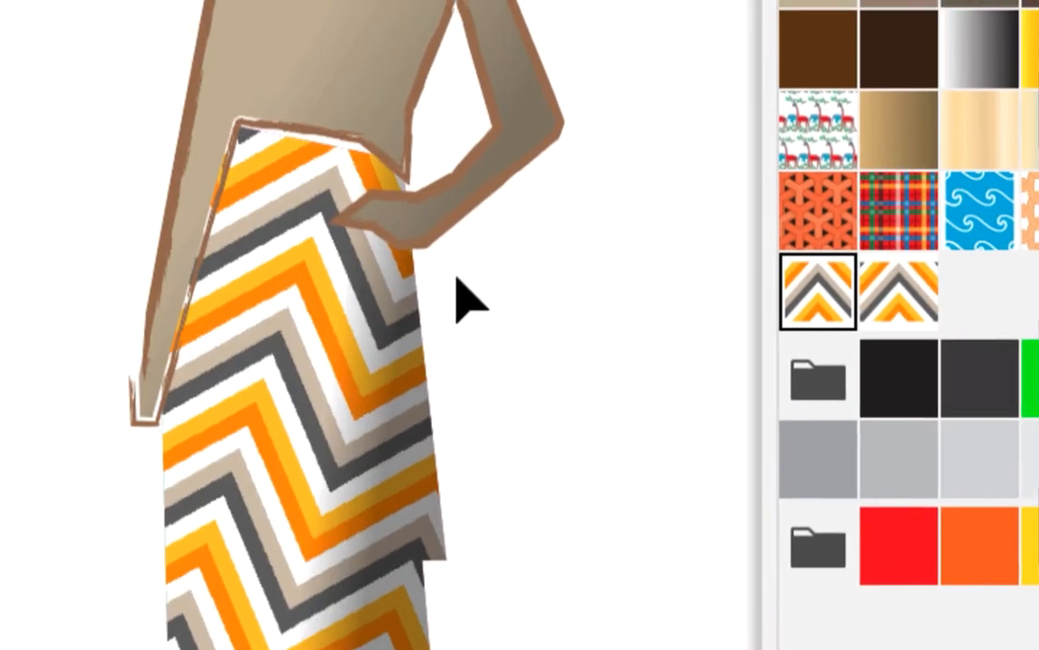
pyautogui.click(431, 293)
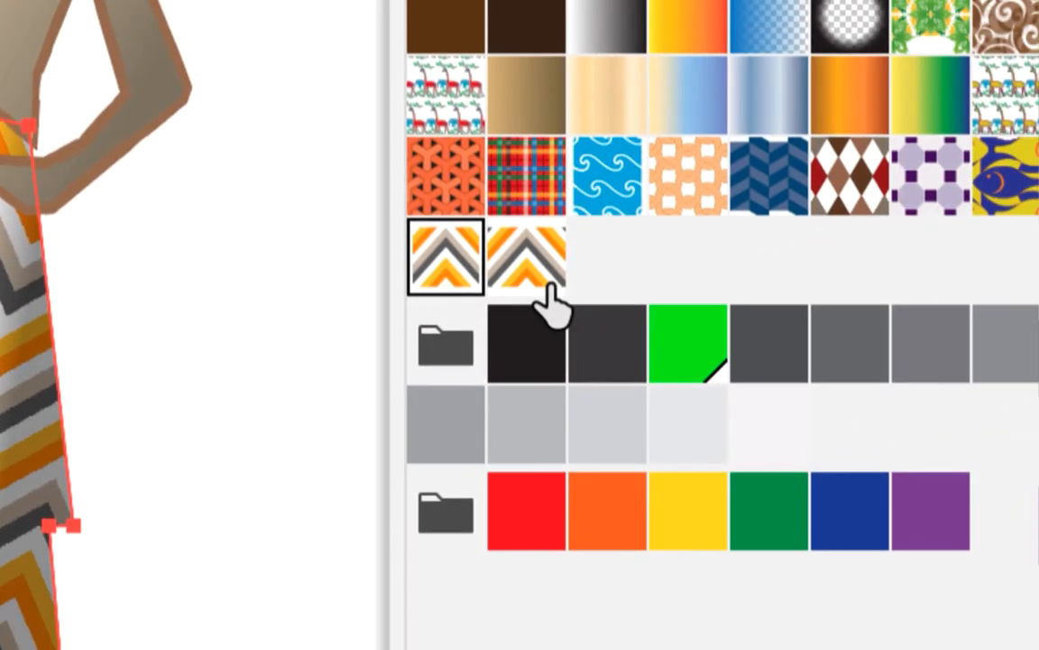
pyautogui.click(544, 275)
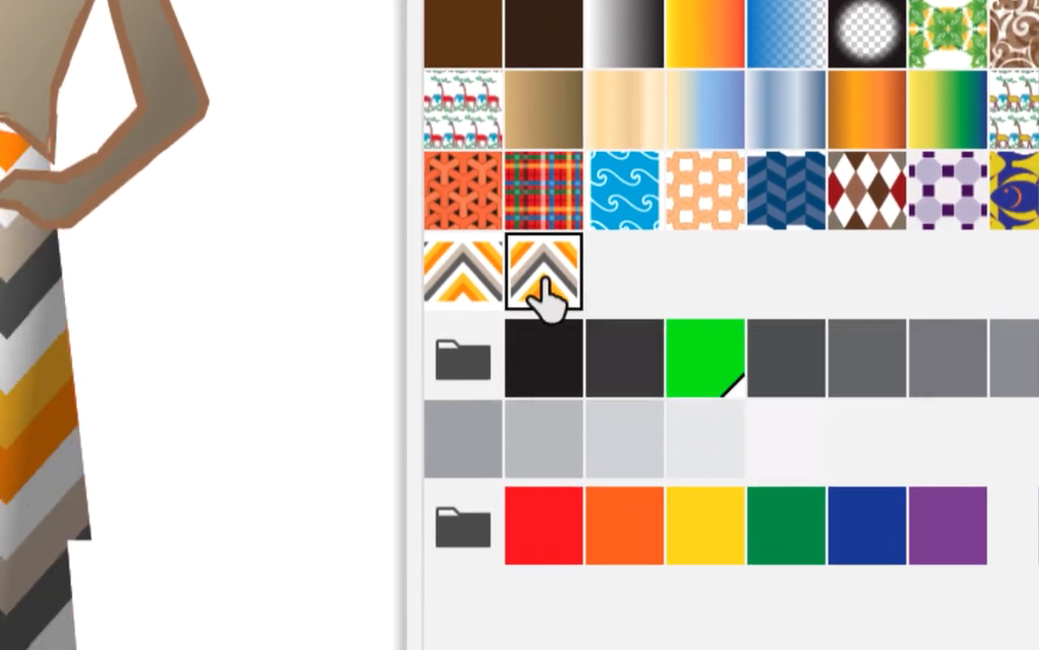
# Step: Open the duplicated chevron swatch for pattern editing and move the Swatches panel clear of the pattern tile
pyautogui.doubleClick(544, 287)
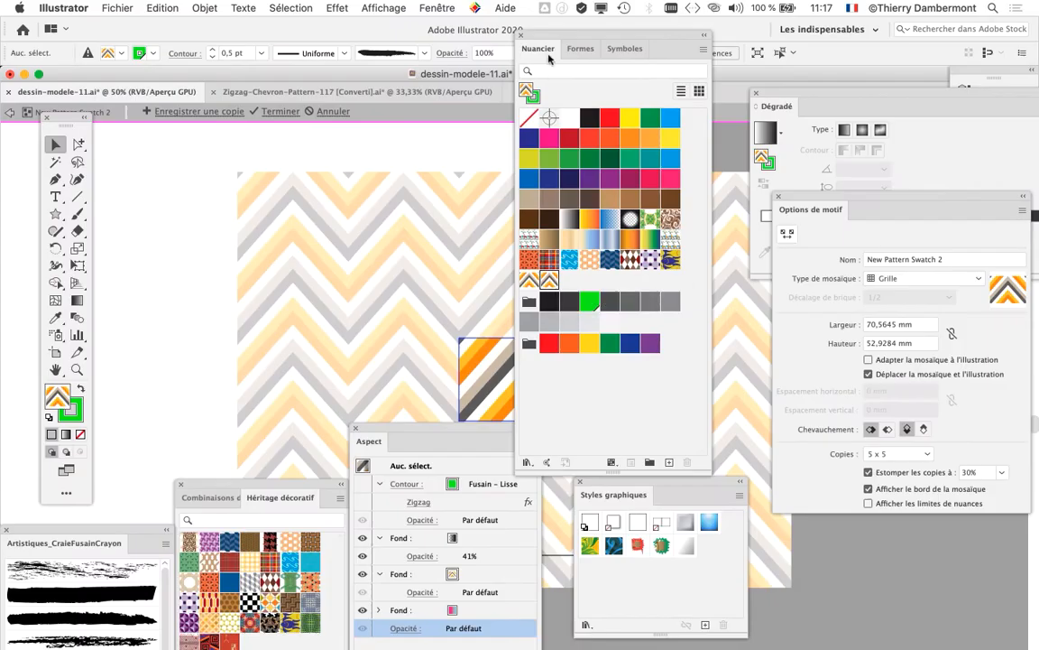
pyautogui.moveTo(549, 37); pyautogui.dragTo(738, 47)
pyautogui.moveTo(484, 280); pyautogui.dragTo(274, 144)
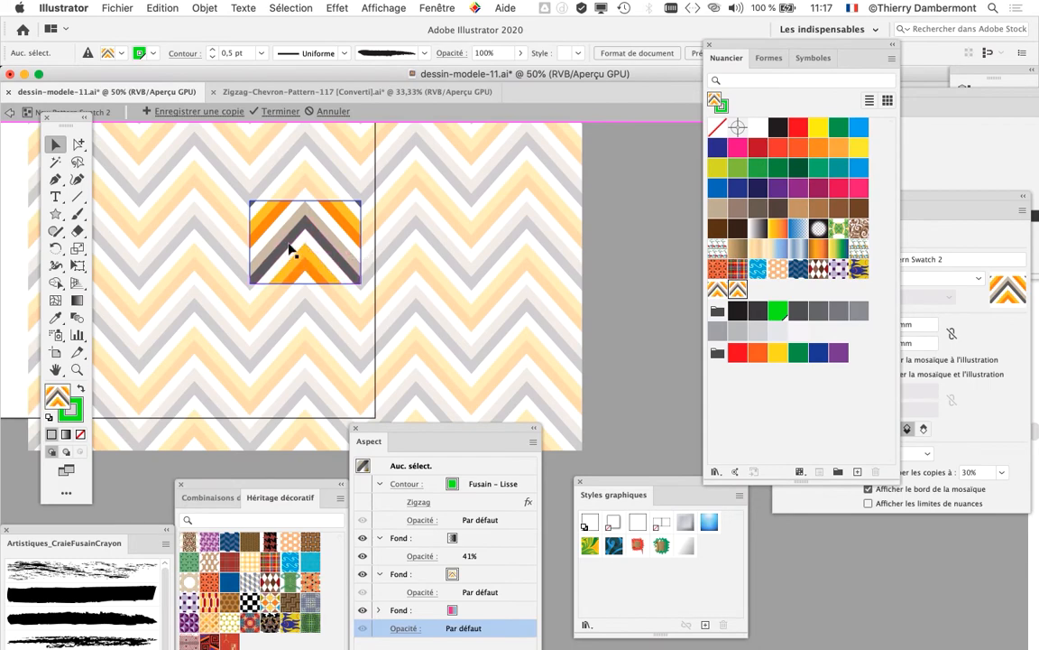
pyautogui.scroll(3, 287, 246)
pyautogui.moveTo(301, 236); pyautogui.dragTo(337, 271)
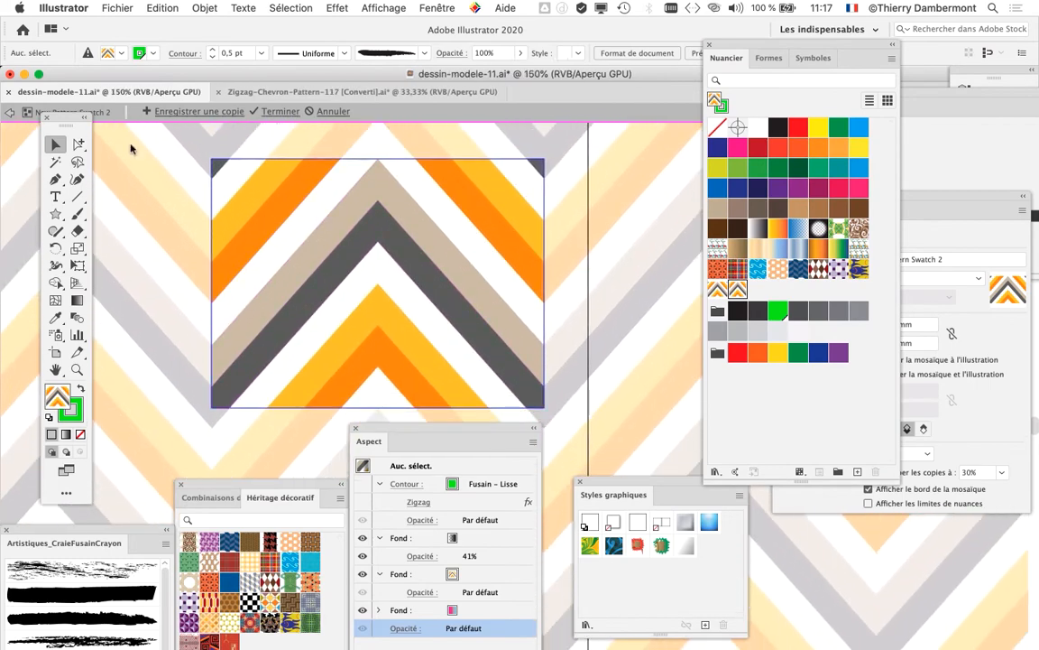
# Step: Recolour the three dark orange stripes of the chevron tile with the green swatch
pyautogui.click(278, 200)
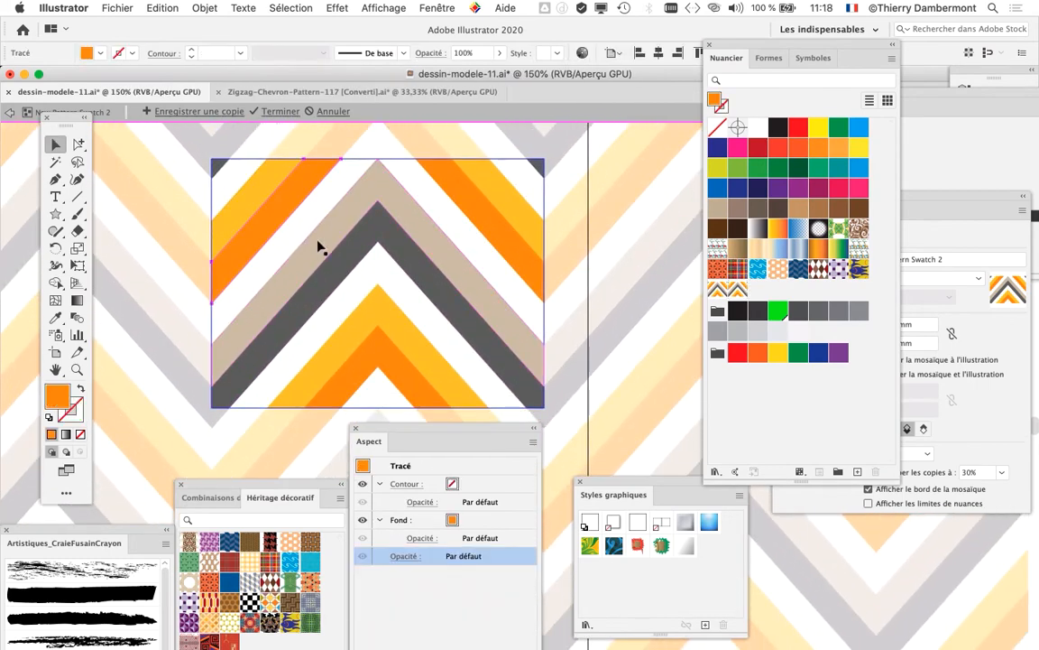
pyautogui.click(837, 130)
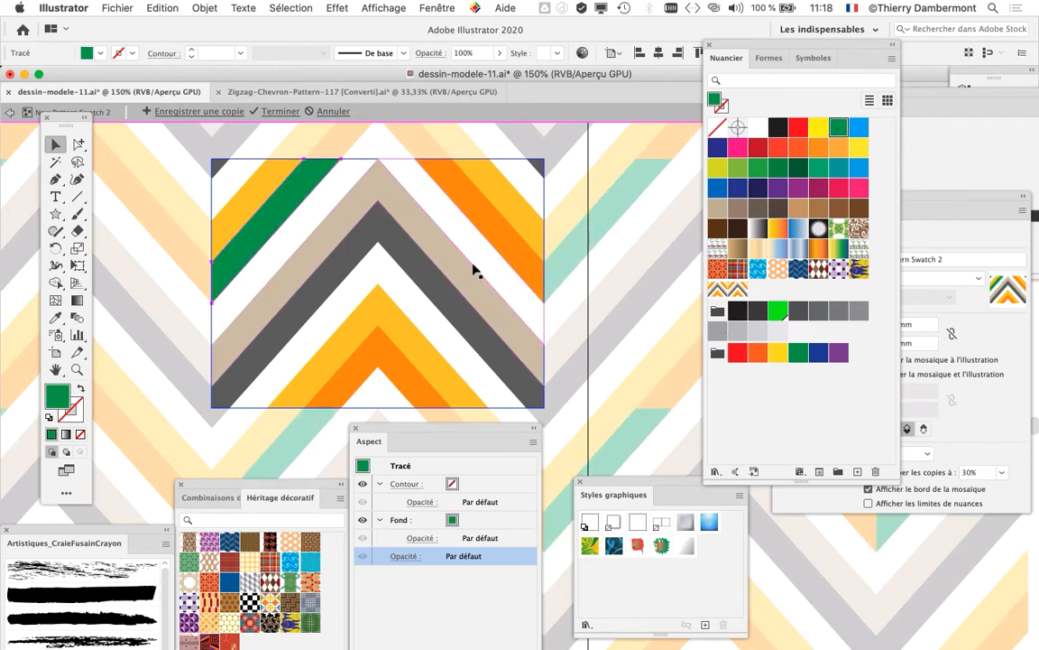
pyautogui.click(505, 235)
pyautogui.click(839, 131)
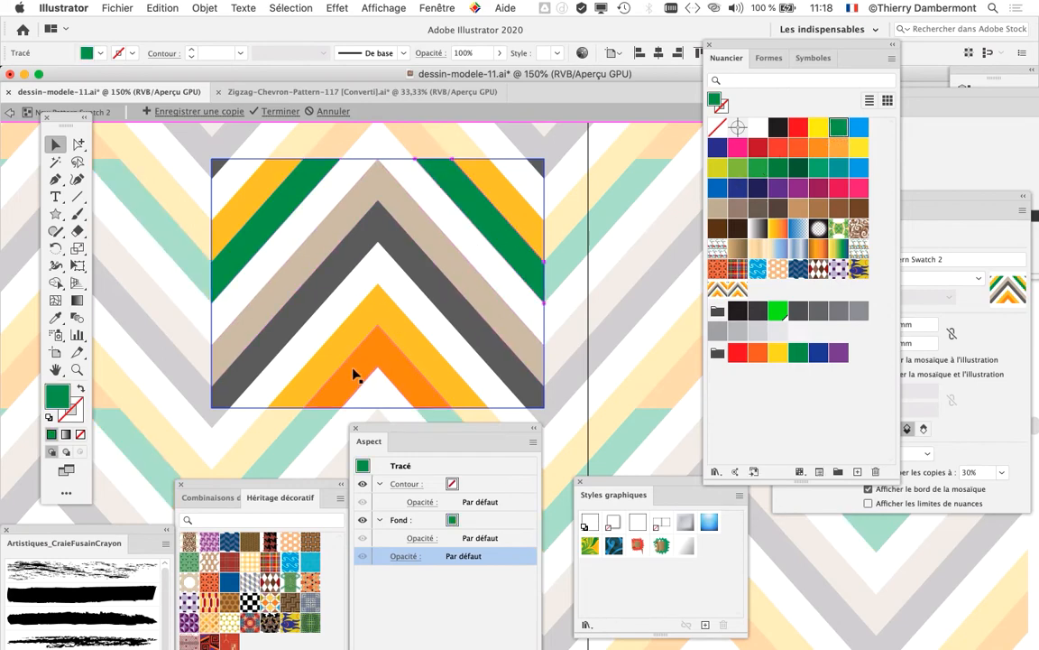
pyautogui.click(394, 366)
pyautogui.click(839, 127)
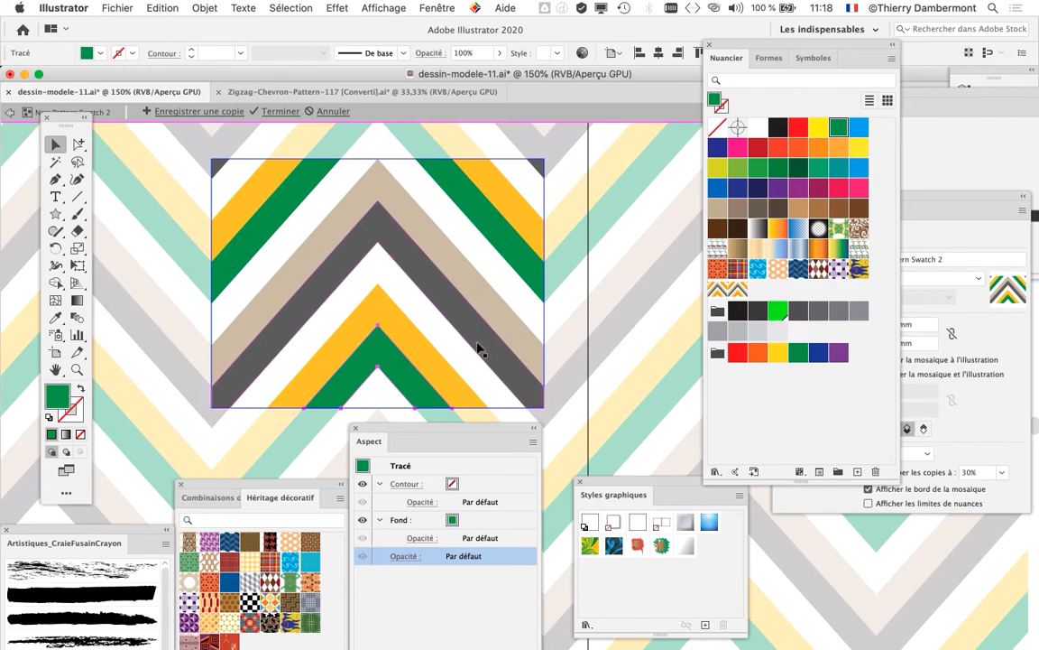
# Step: Exit pattern editing with the green recolouring kept and return to the figures with chevron skirts
pyautogui.scroll(-1, 469, 332)
pyautogui.scroll(-1, 469, 332)
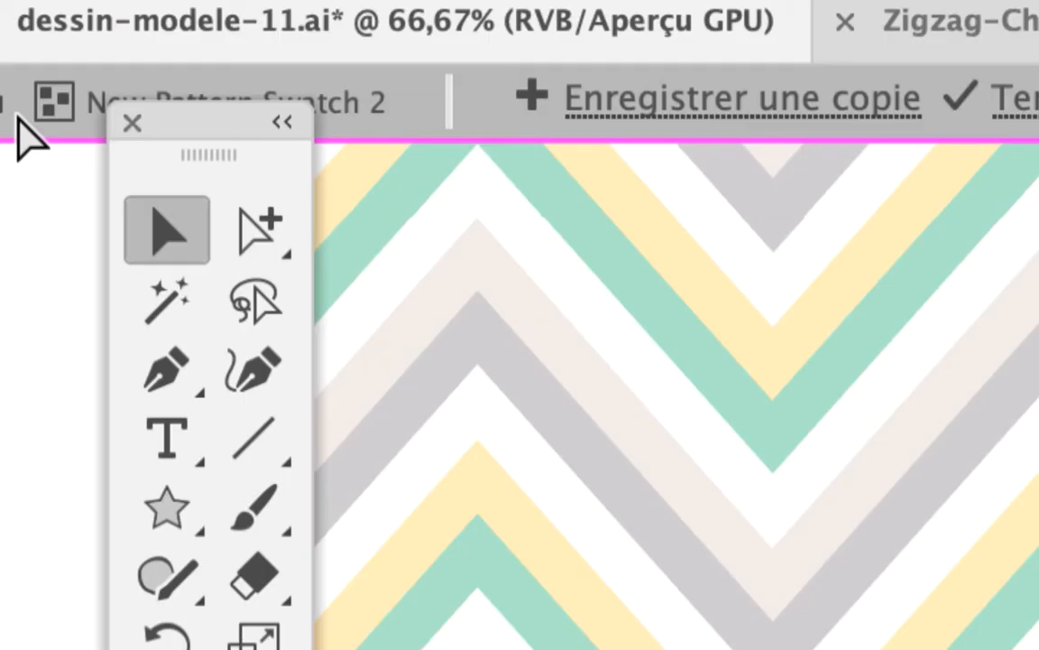
pyautogui.click(14, 126)
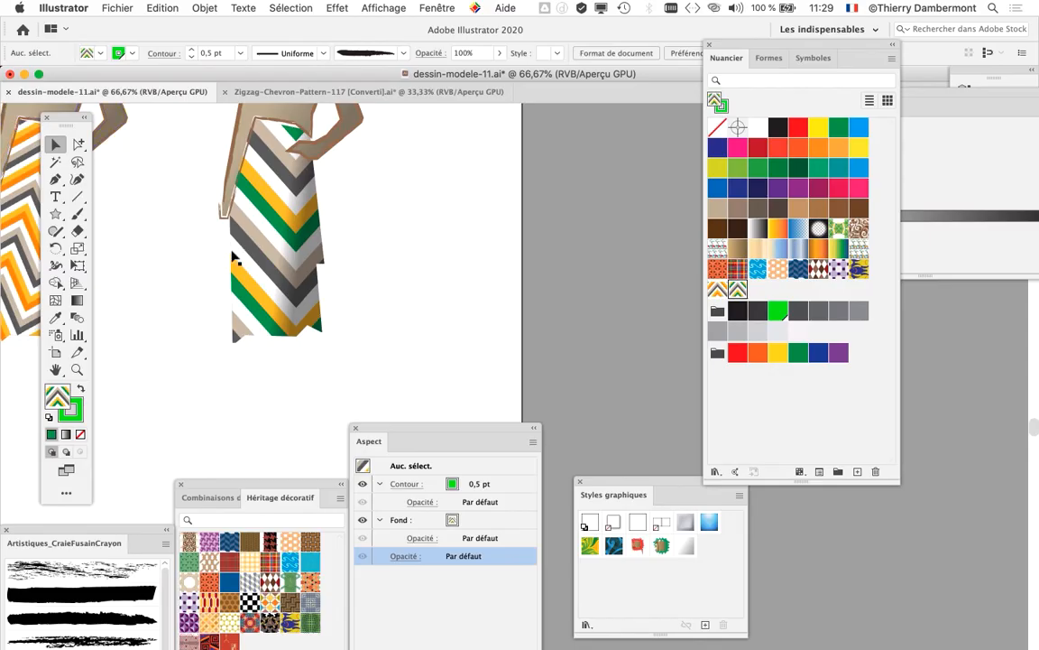
pyautogui.hscroll(-3, 379, 235)
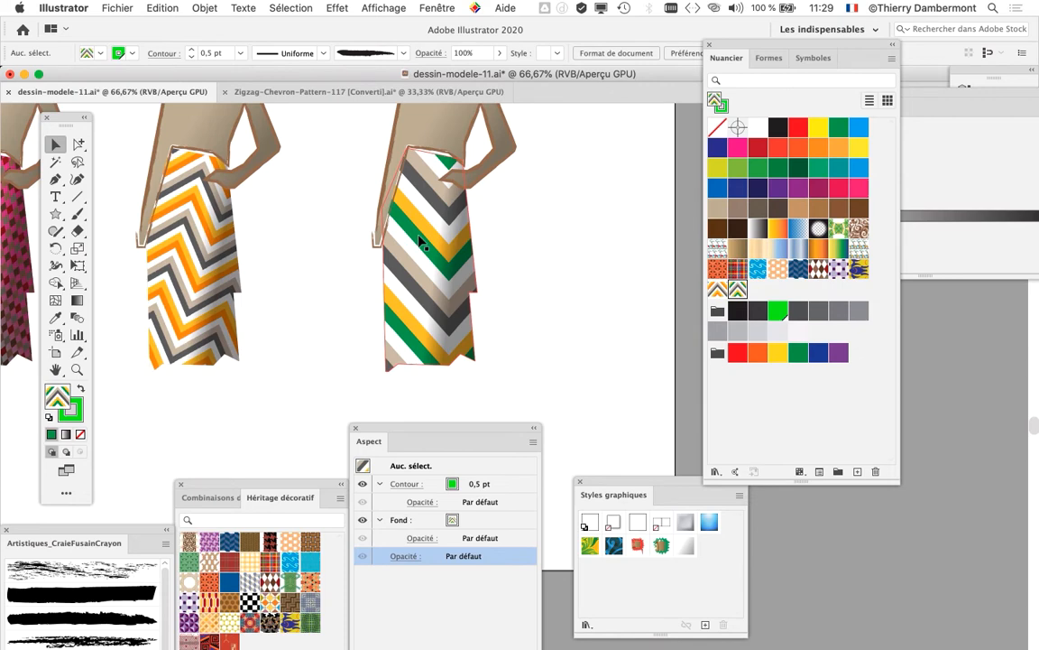
# Step: Duplicate the figure with the green chevron skirt and place the copy beside it, past the artboard's edge
pyautogui.scroll(-1, 411, 243)
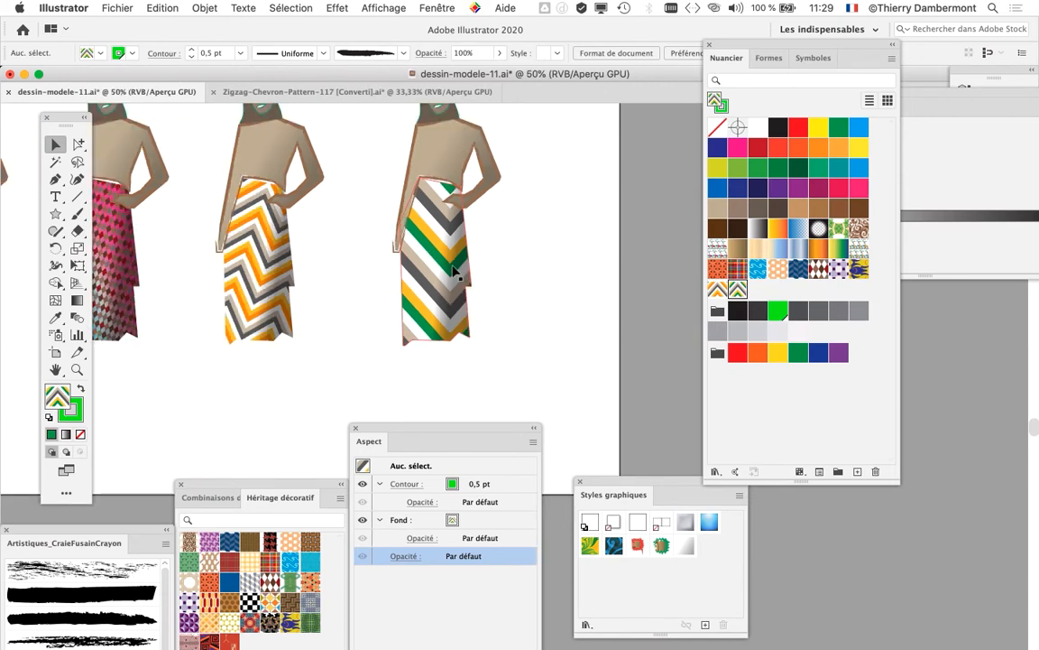
pyautogui.moveTo(398, 222); pyautogui.dragTo(244, 258)
pyautogui.moveTo(223, 117); pyautogui.dragTo(378, 383)
pyautogui.moveTo(268, 233); pyautogui.dragTo(440, 235)
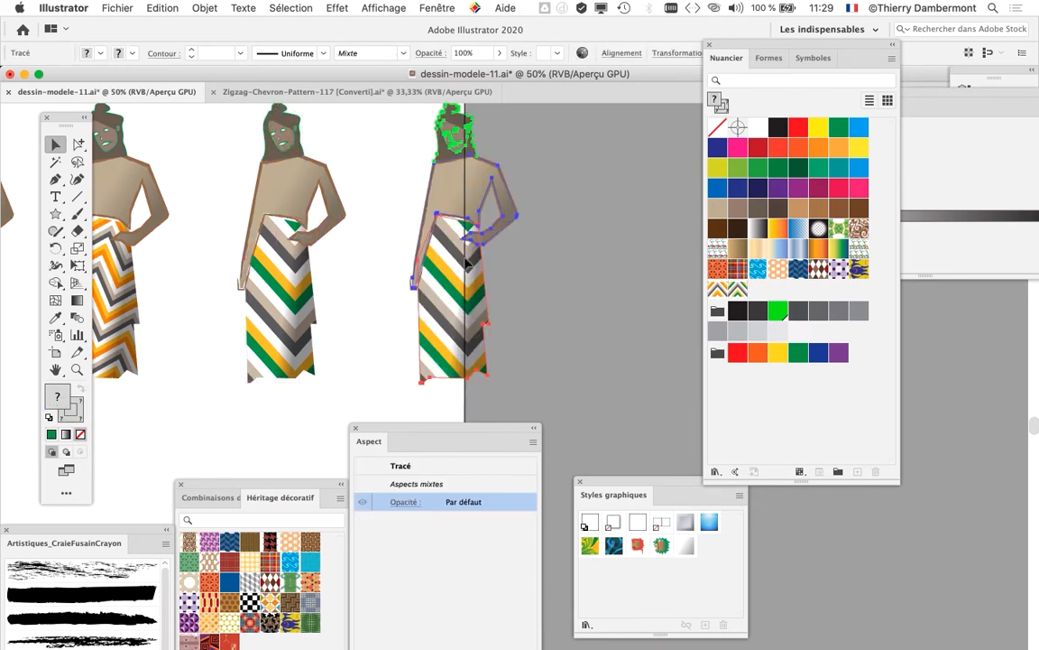
# Step: Extend the artboard's right edge beyond the new figure to a width of about 1584 mm, and deselect the figure
pyautogui.click(55, 351)
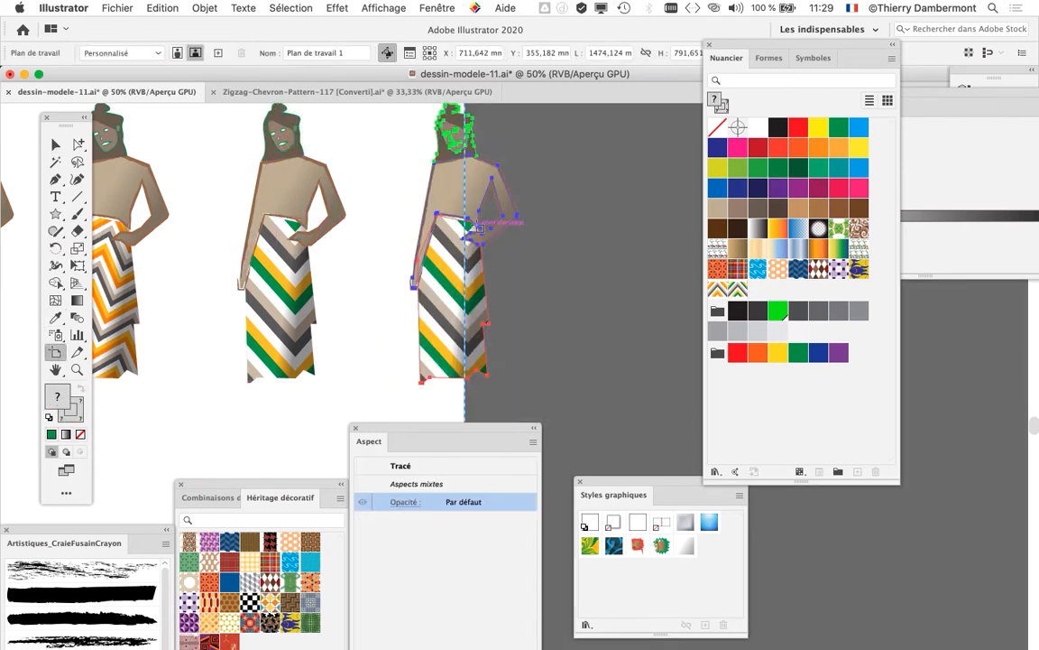
pyautogui.moveTo(467, 242); pyautogui.dragTo(638, 253)
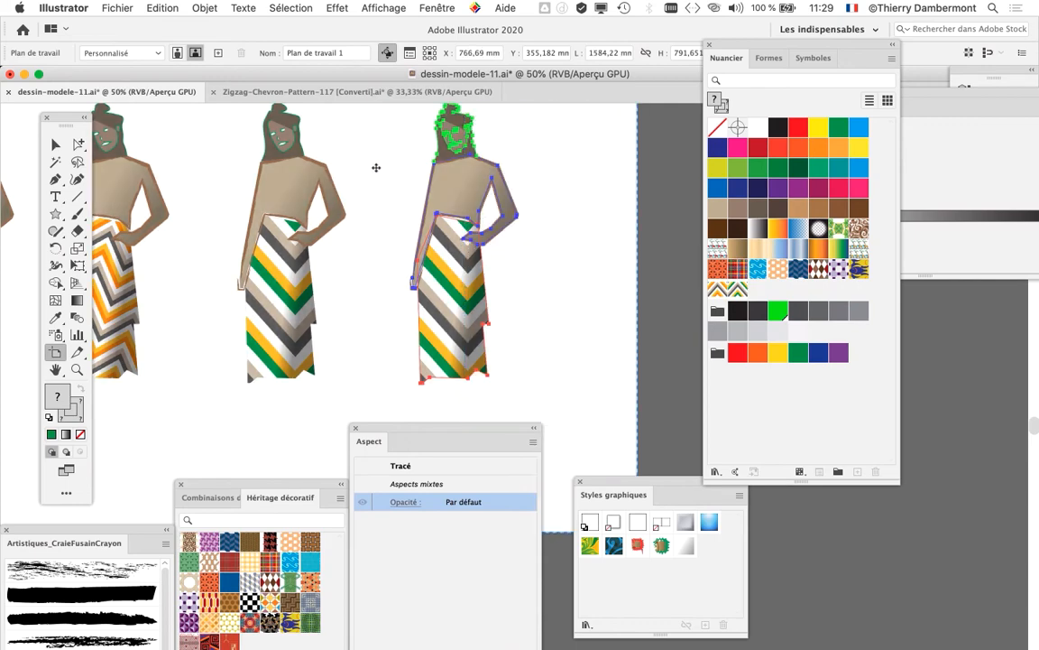
pyautogui.click(55, 144)
pyautogui.click(522, 253)
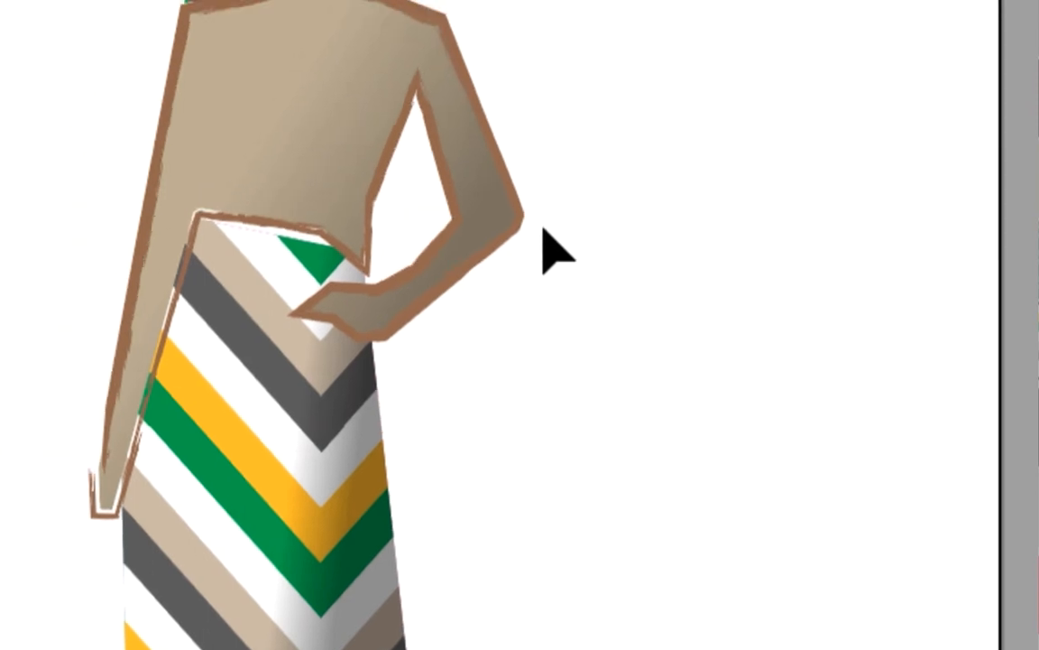
# Step: Duplicate the green chevron pattern swatch and open the copy for pattern editing
pyautogui.click(528, 223)
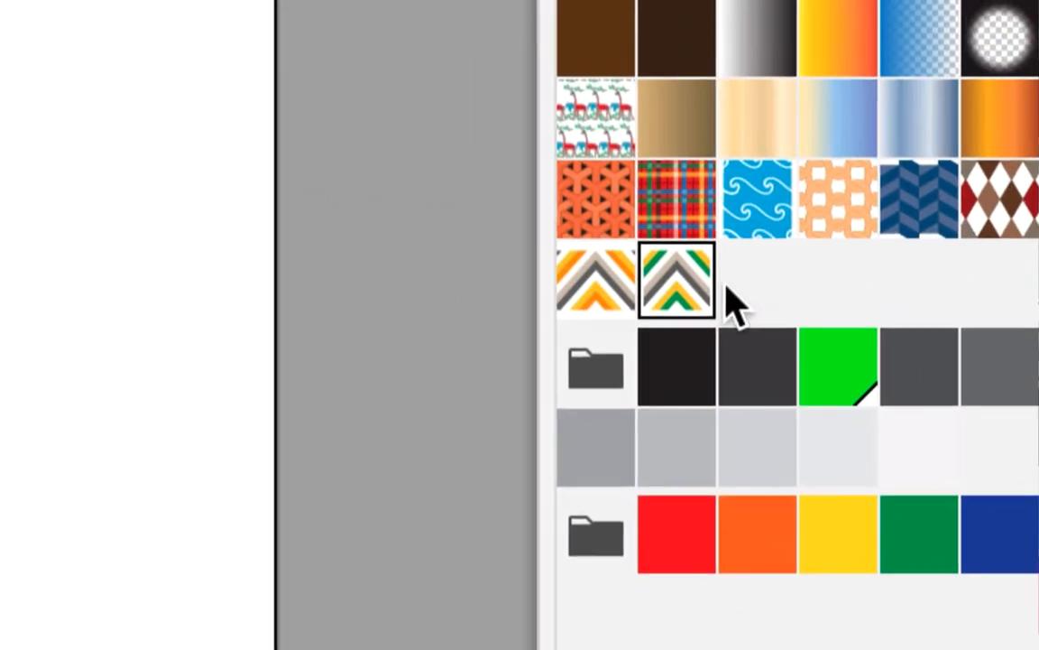
pyautogui.moveTo(720, 289); pyautogui.dragTo(834, 528)
pyautogui.moveTo(809, 435); pyautogui.dragTo(798, 432)
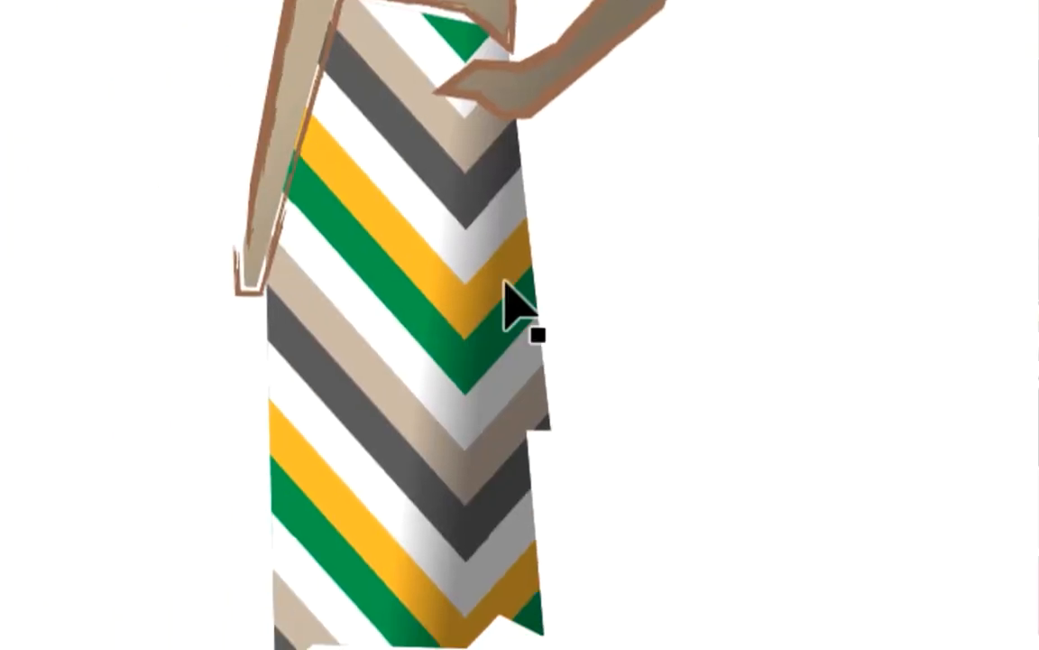
pyautogui.click(496, 285)
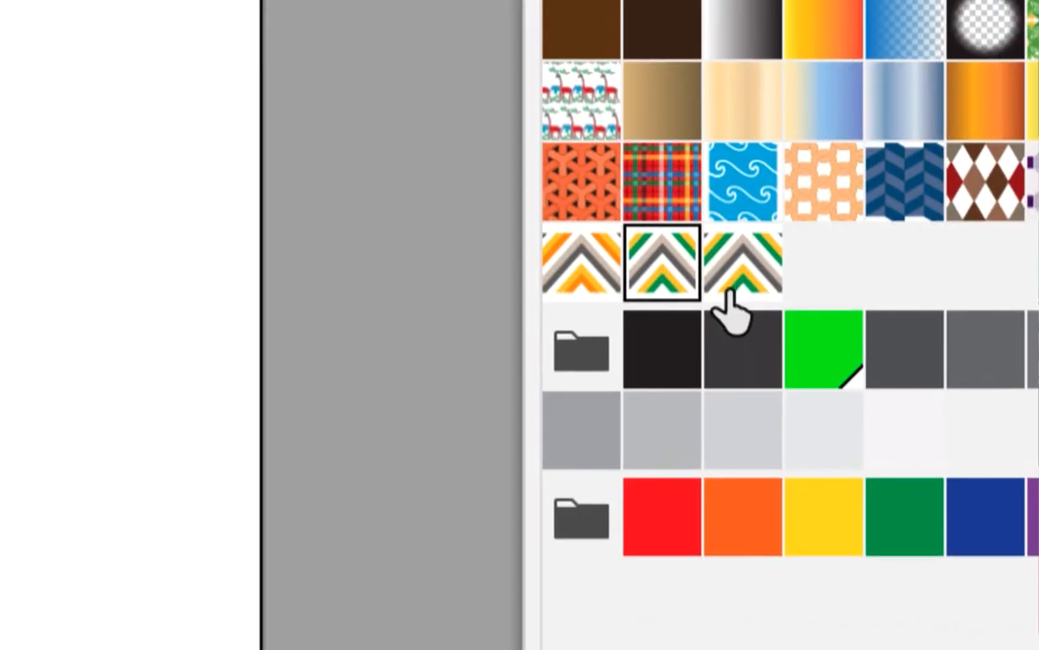
pyautogui.click(988, 266)
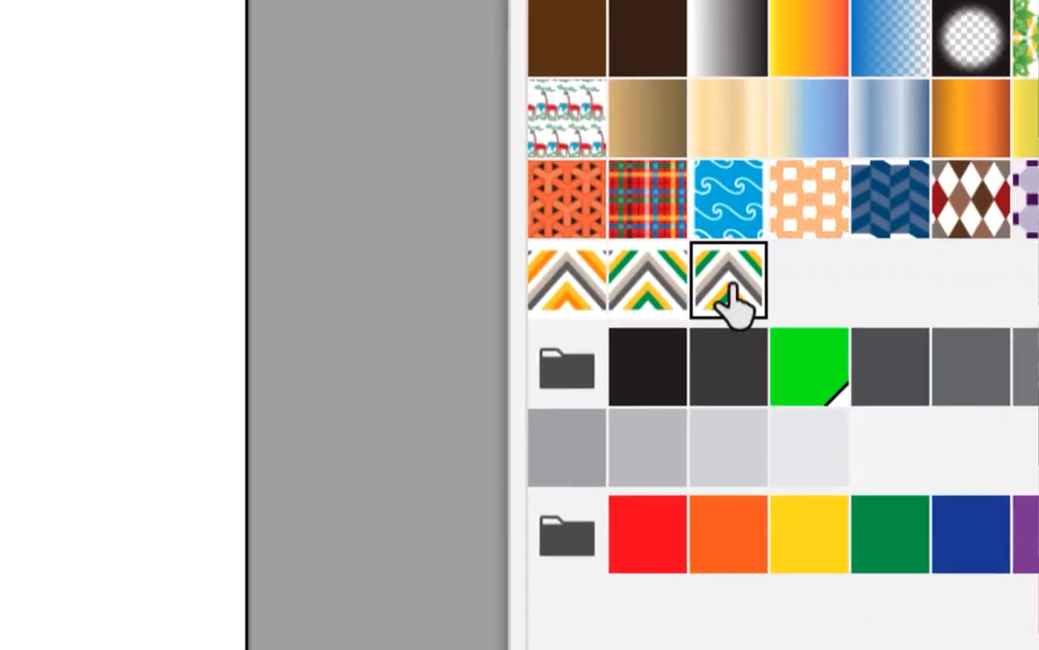
pyautogui.doubleClick(735, 289)
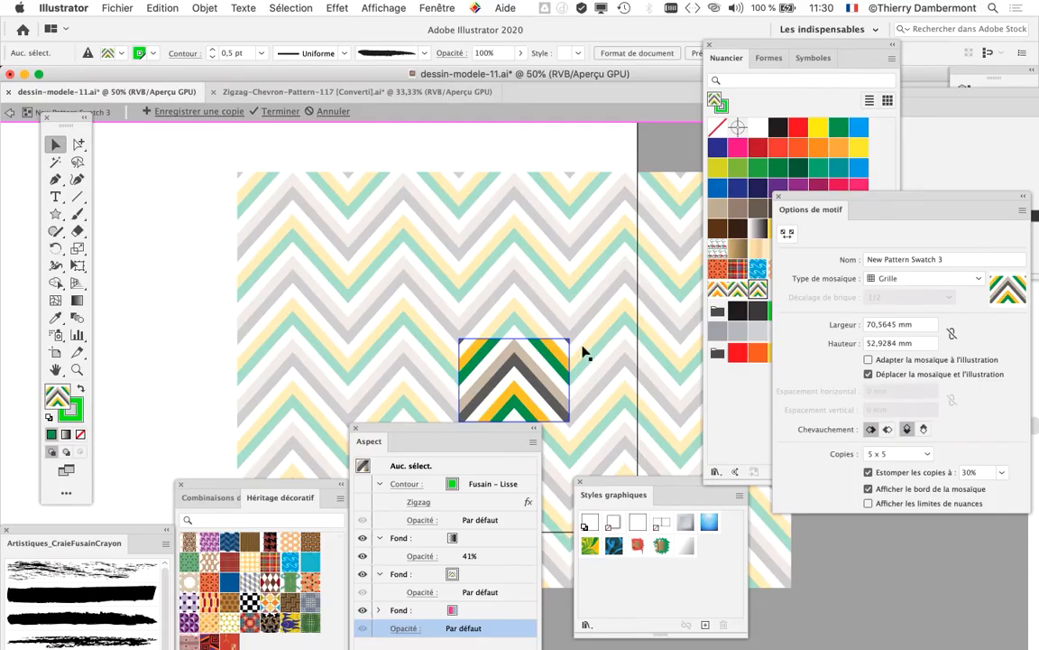
# Step: Draw a star near the upper left of the chevron tile, with a bright pink fill and a white stroke
pyautogui.scroll(5, 584, 352)
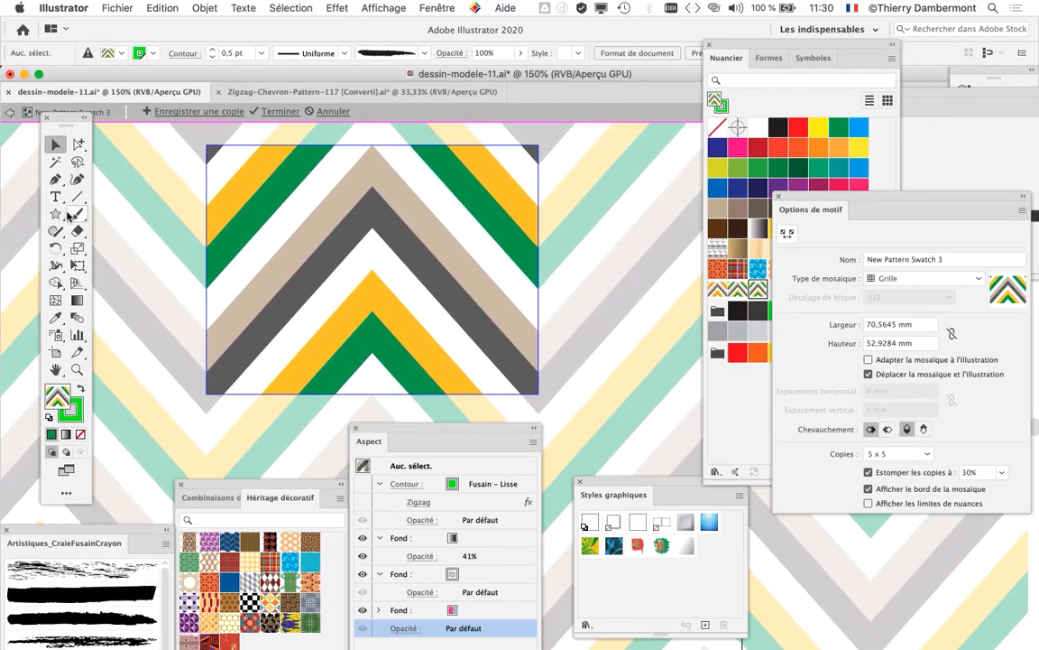
pyautogui.click(55, 214)
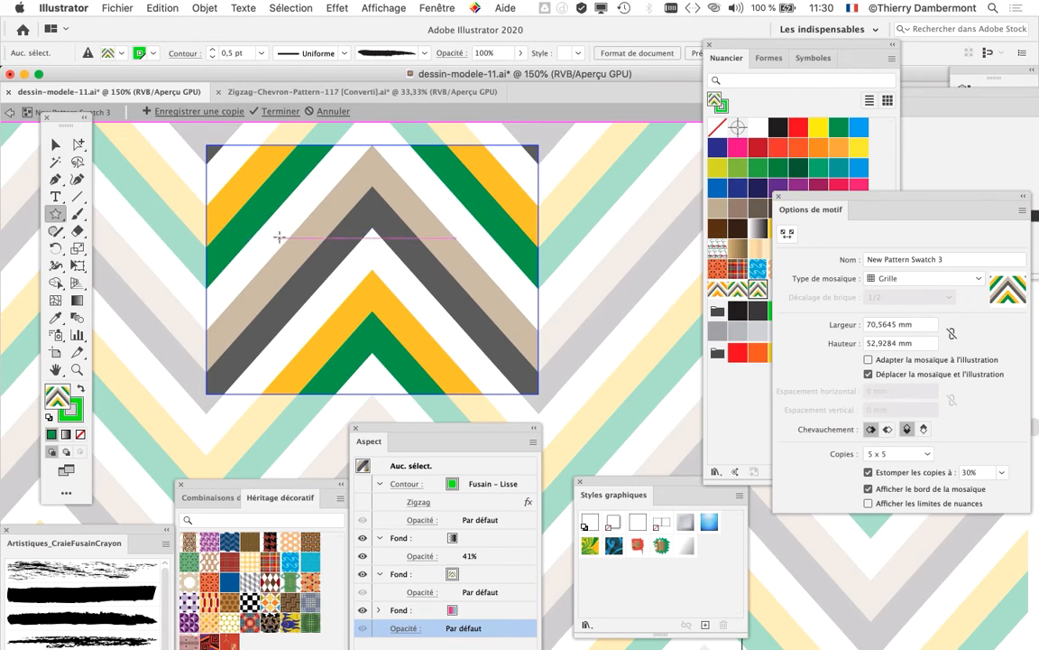
pyautogui.moveTo(293, 232); pyautogui.dragTo(323, 262)
pyautogui.click(738, 147)
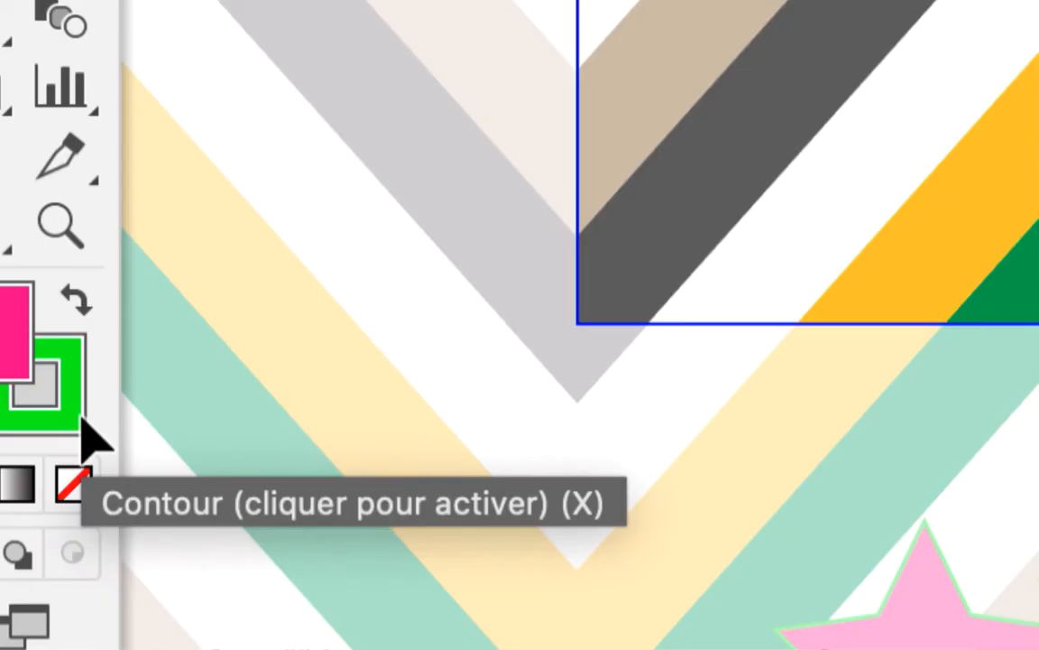
pyautogui.click(83, 422)
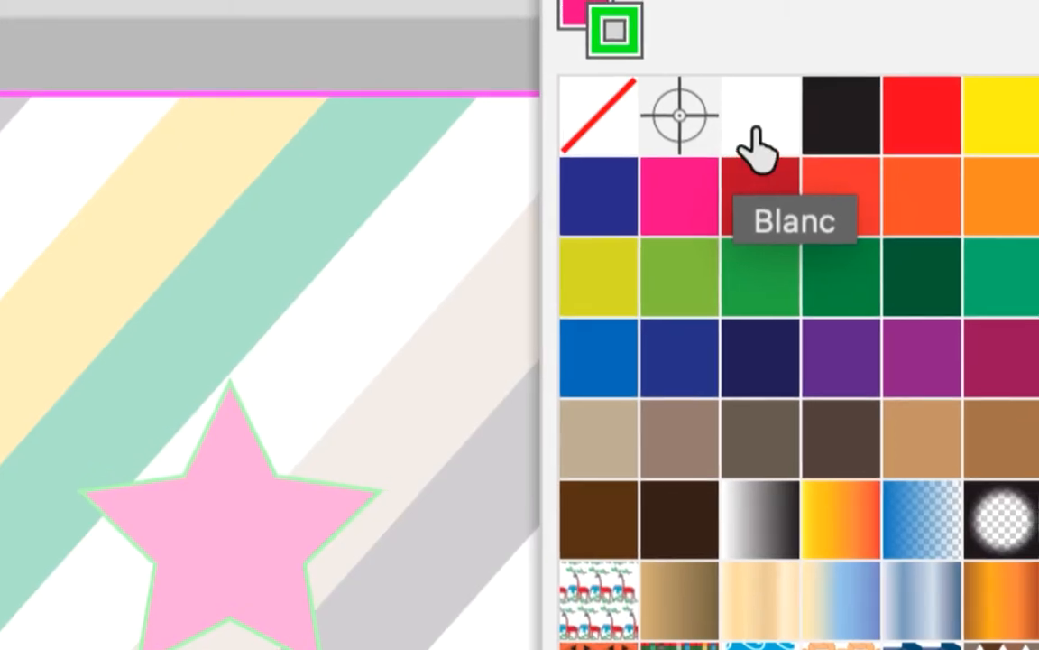
pyautogui.click(755, 130)
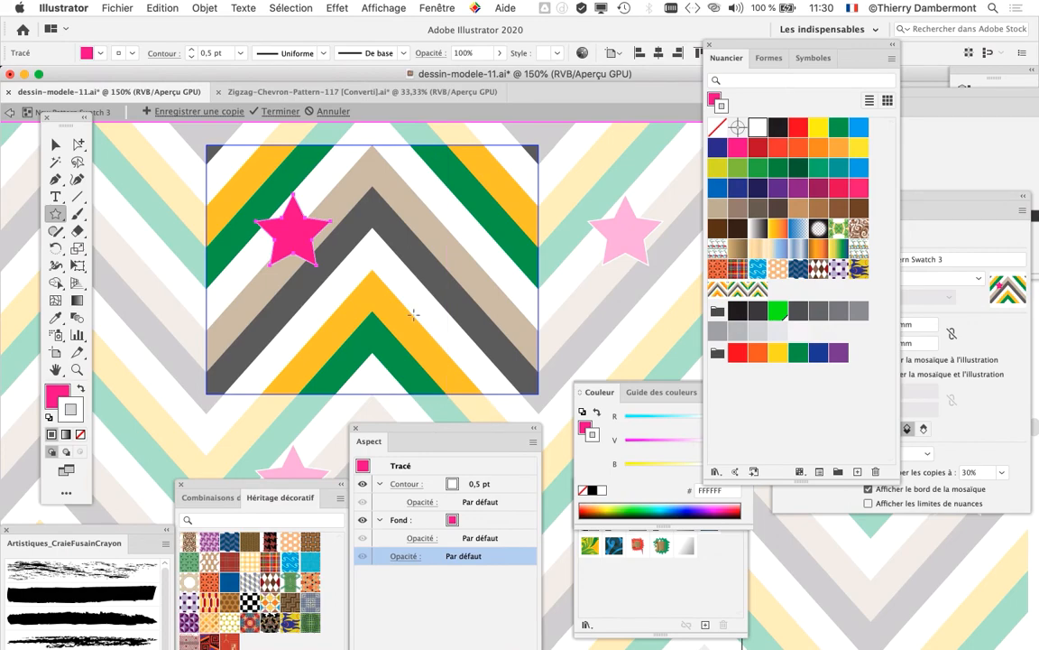
# Step: Set the star's white stroke to 4 pt and align it to the outside of the path
pyautogui.moveTo(406, 441); pyautogui.dragTo(424, 174)
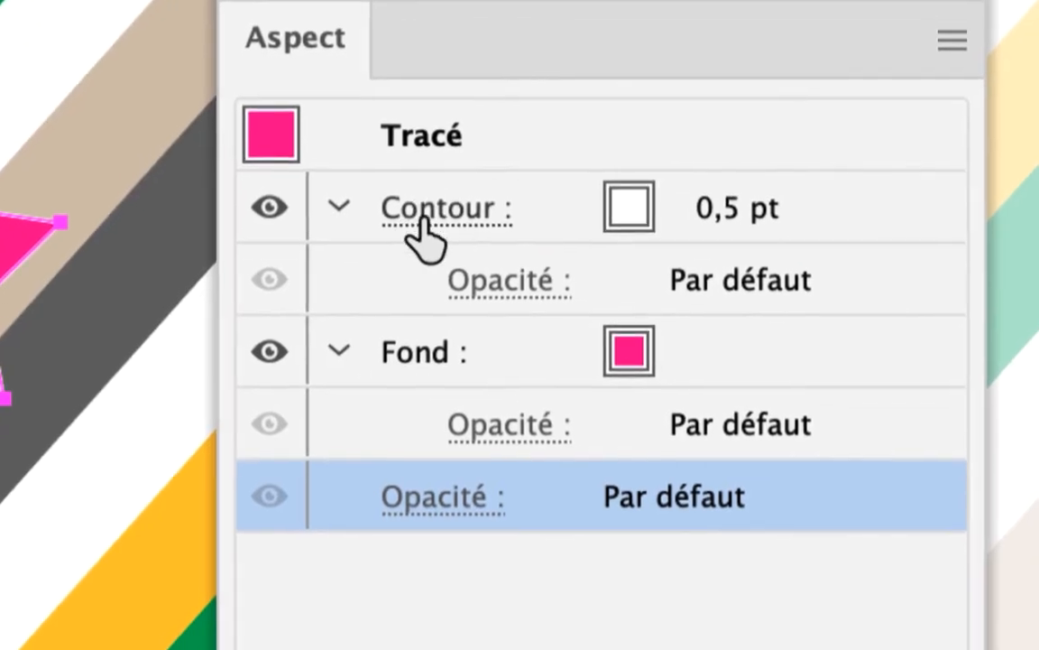
pyautogui.click(424, 197)
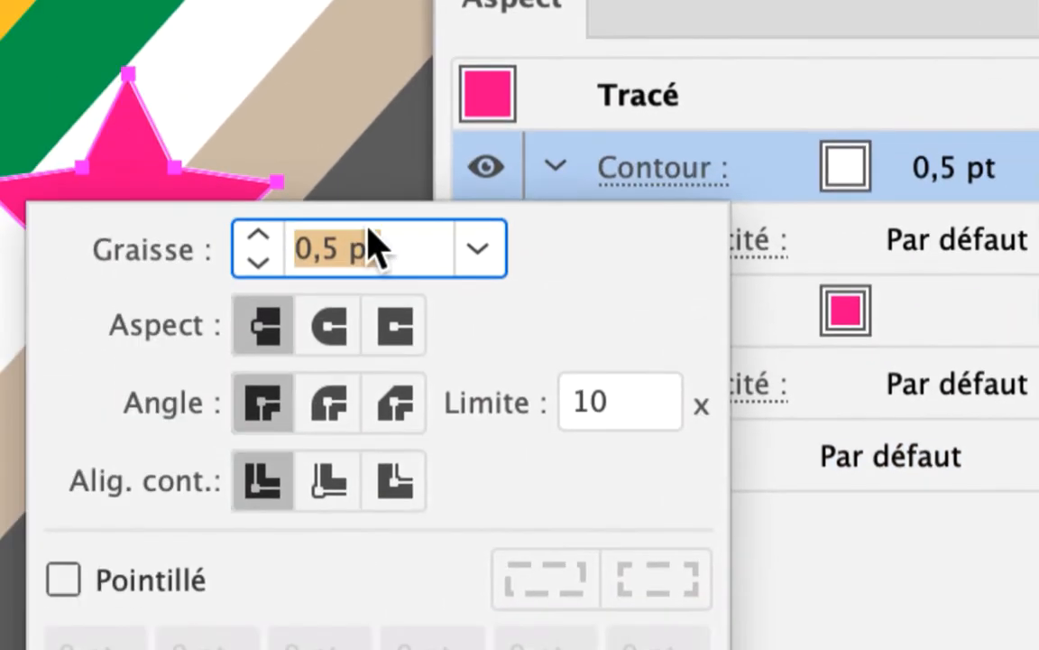
pyautogui.click(346, 229)
pyautogui.click(346, 229)
pyautogui.click(346, 229)
pyautogui.click(347, 229)
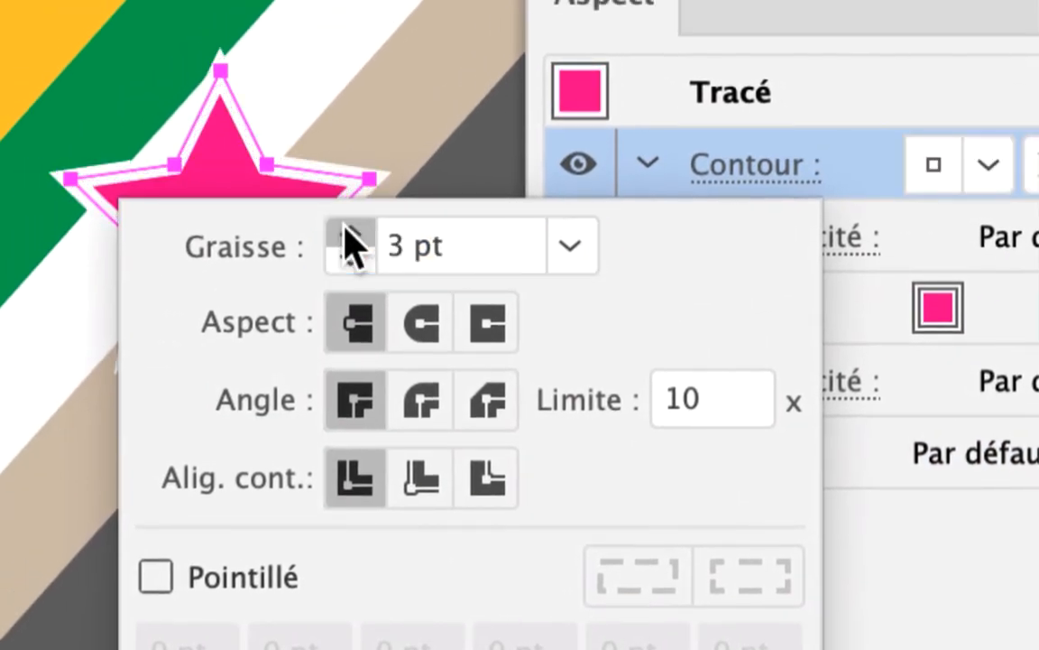
pyautogui.click(347, 230)
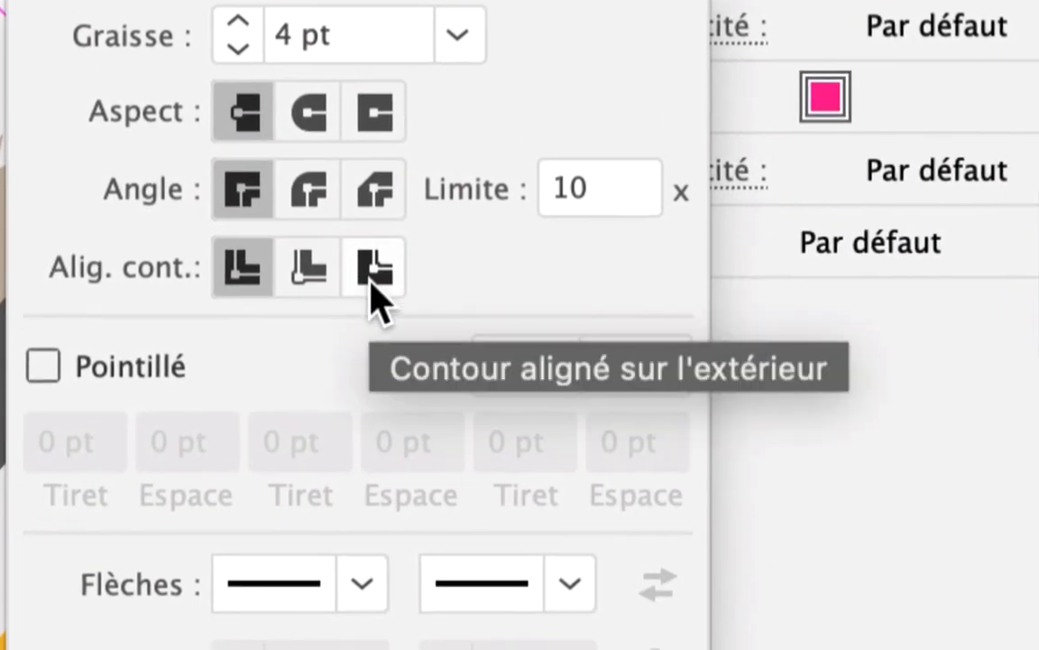
pyautogui.click(491, 440)
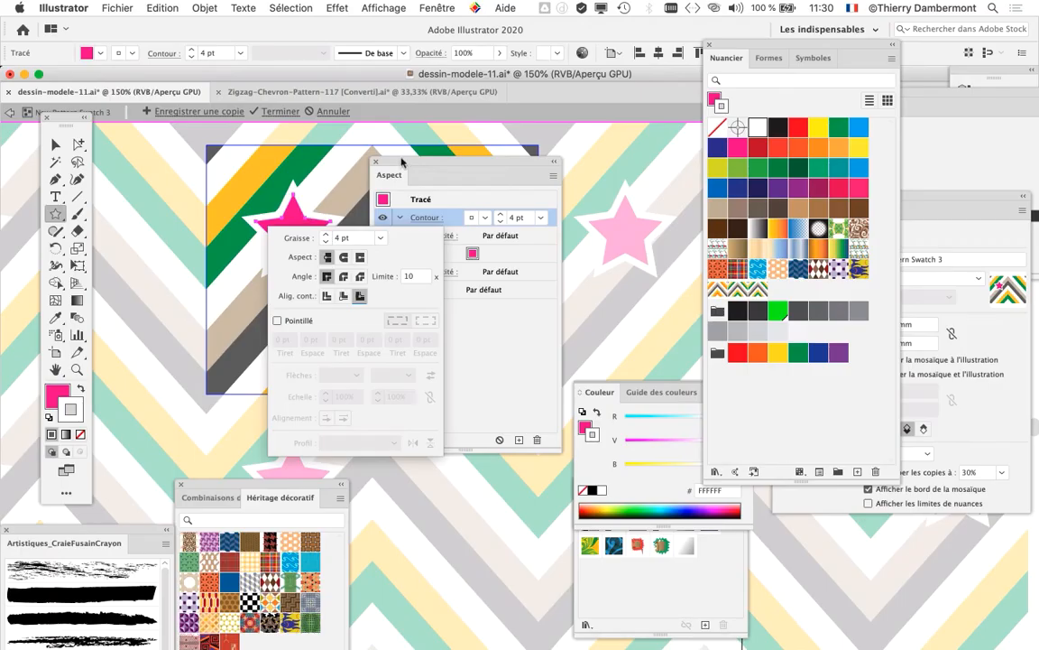
pyautogui.click(431, 164)
# Step: Nudge the star up and to the right in the tile, and exit pattern editing, accepting the expansion of active content
pyautogui.moveTo(439, 163); pyautogui.dragTo(671, 212)
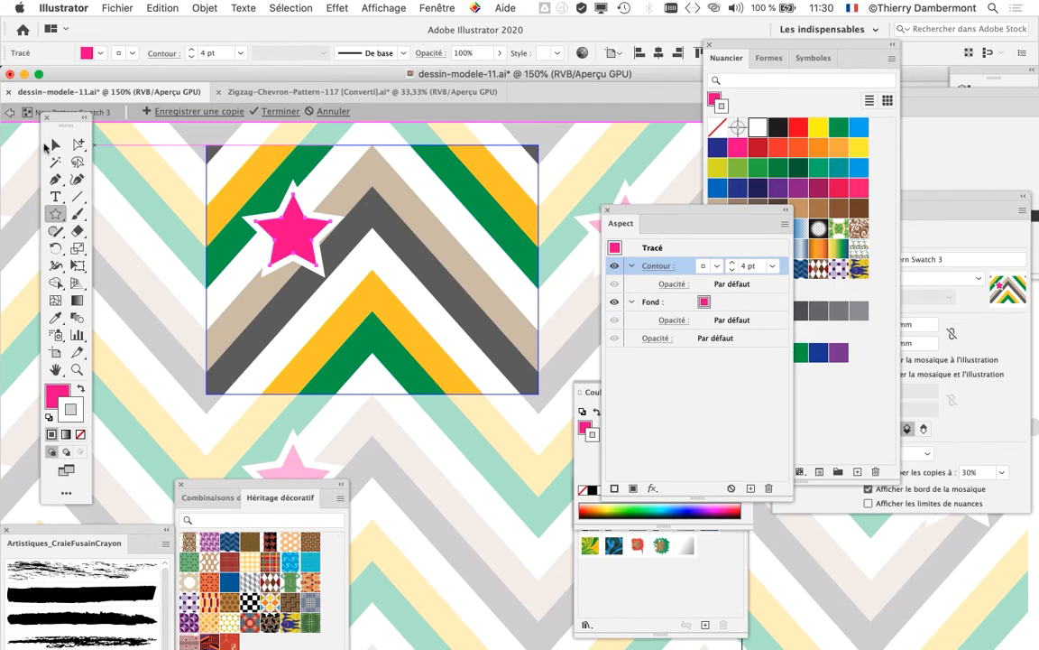
pyautogui.click(55, 145)
pyautogui.moveTo(303, 237)
pyautogui.mouseDown()
pyautogui.moveTo(317, 216)
pyautogui.moveTo(336, 217)
pyautogui.moveTo(317, 226)
pyautogui.mouseUp()
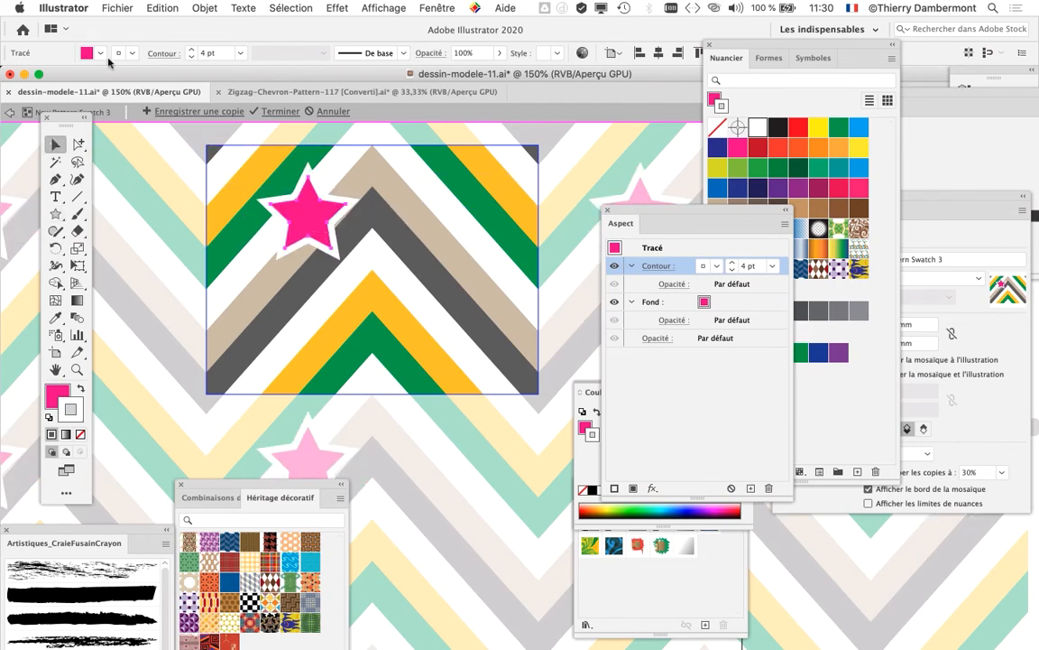
pyautogui.click(14, 113)
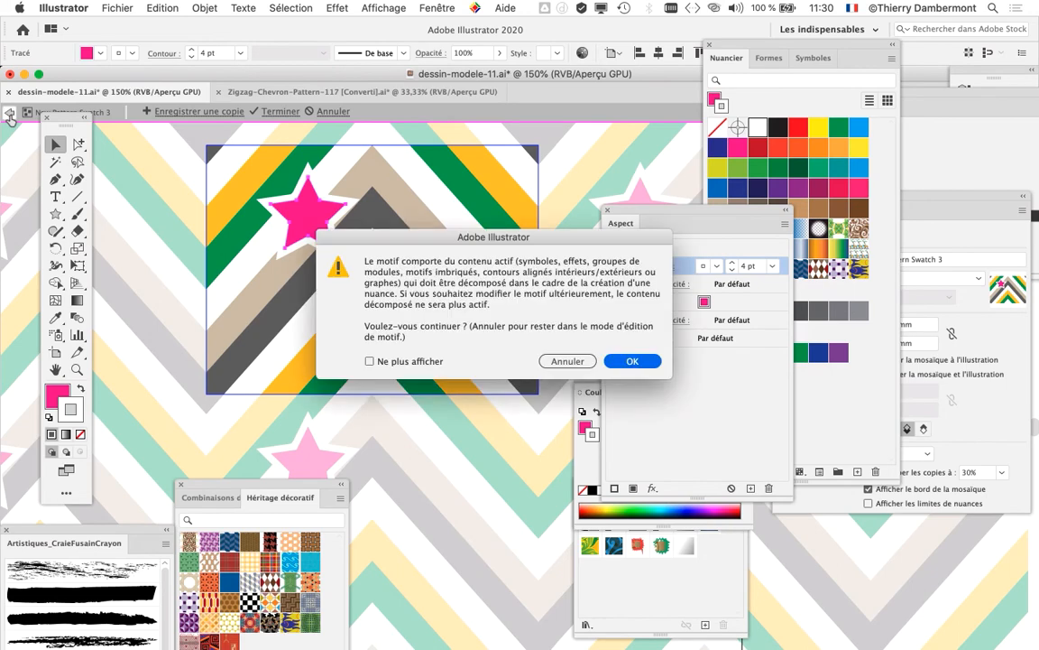
pyautogui.click(629, 363)
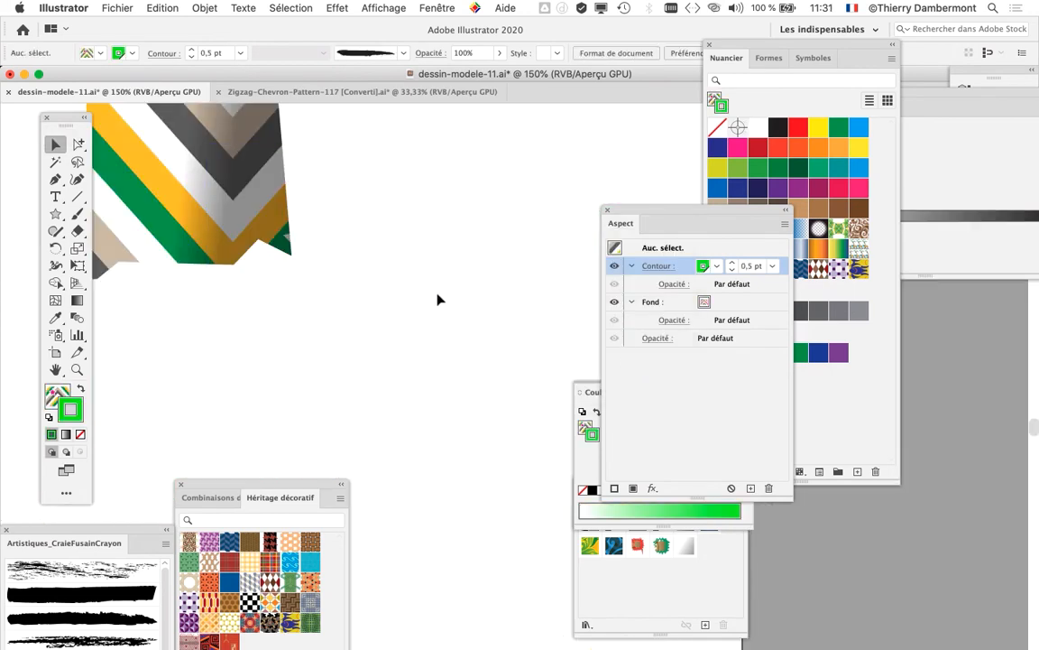
# Step: Move the Appearance panel near the figures and select the skirt of the newest figure
pyautogui.scroll(-2, 438, 294)
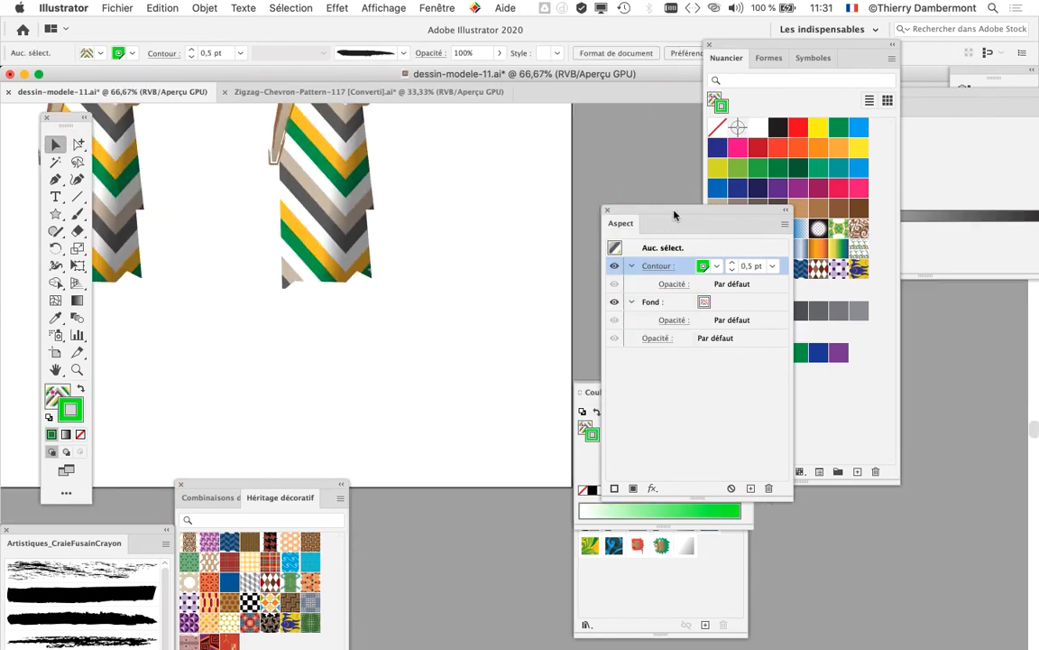
pyautogui.moveTo(674, 215); pyautogui.dragTo(474, 342)
pyautogui.scroll(3, 540, 293)
pyautogui.hscroll(-3, 541, 292)
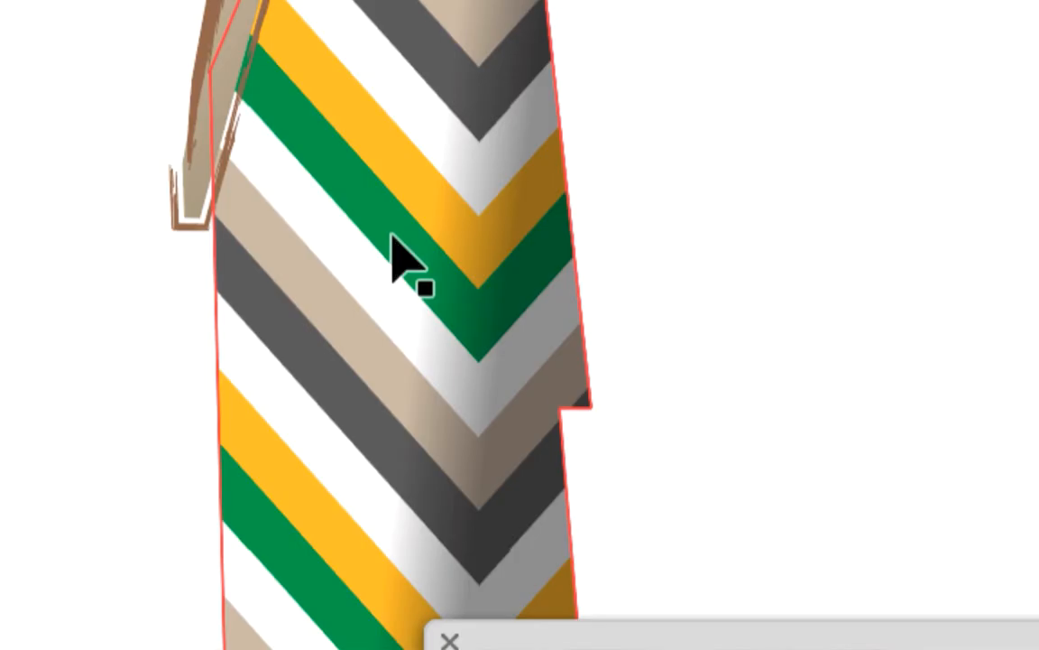
pyautogui.click(394, 242)
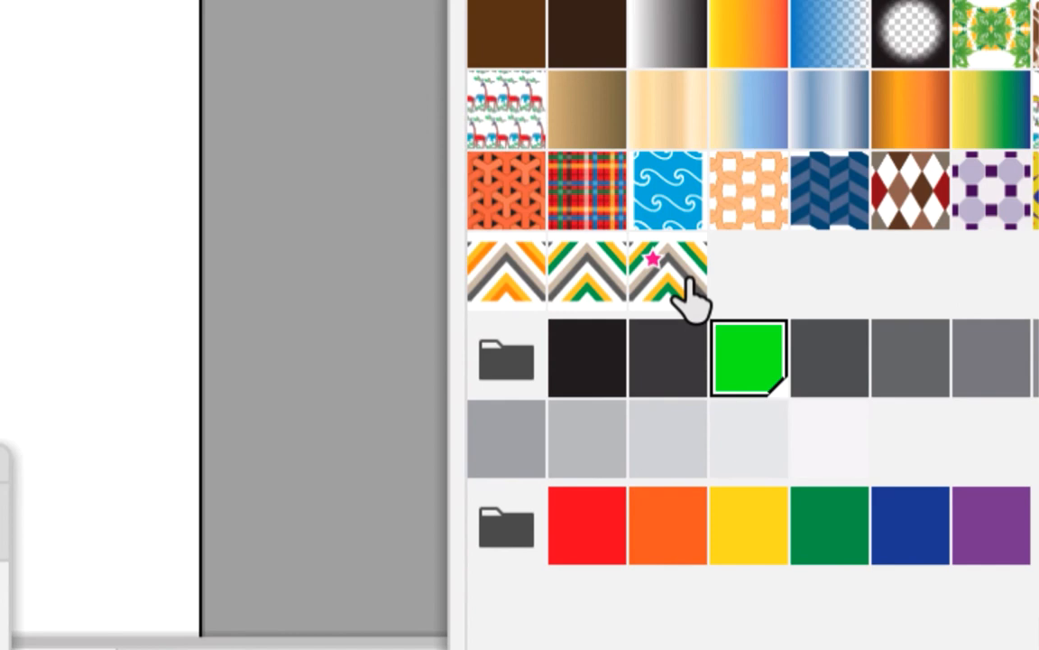
# Step: Keep the green colour on the skirt's stroke and apply the star chevron swatch to its chevron pattern fill
pyautogui.click(690, 293)
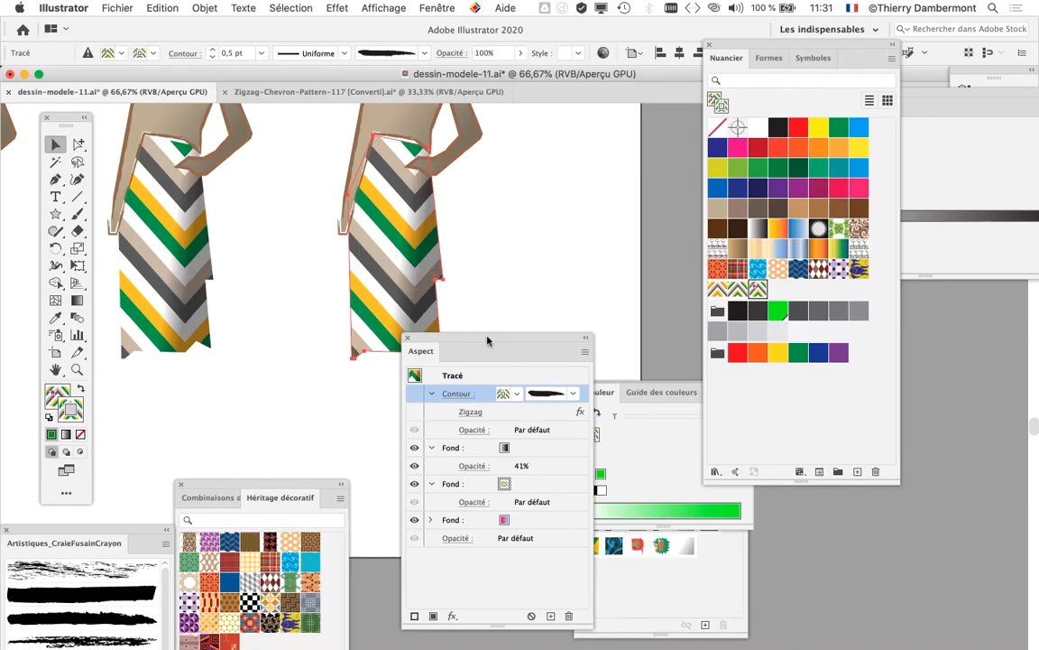
pyautogui.moveTo(487, 340); pyautogui.dragTo(419, 426)
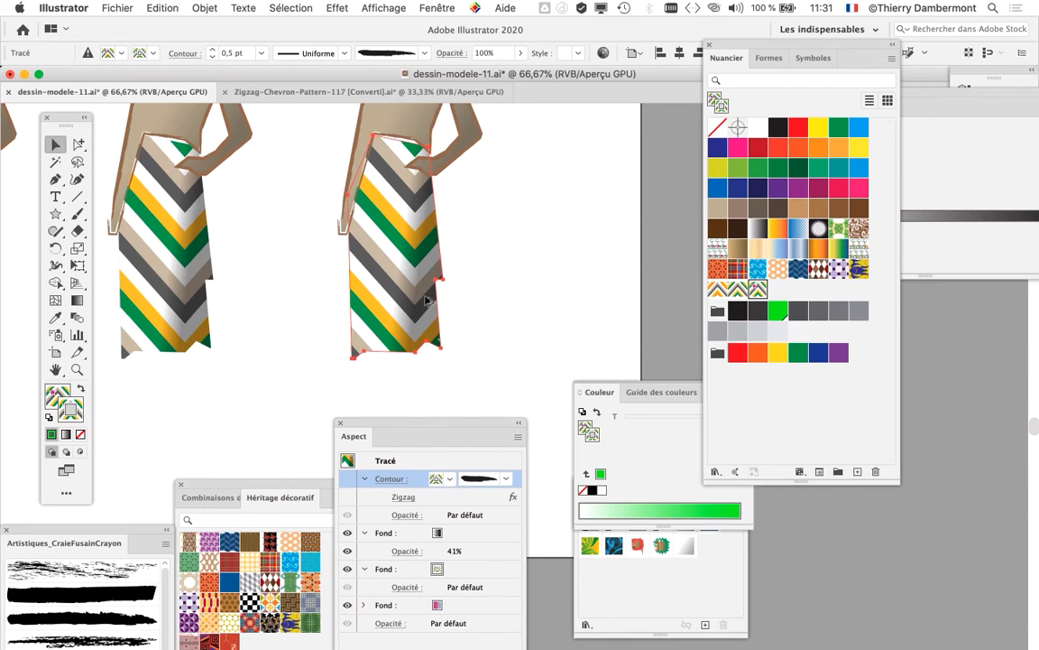
pyautogui.moveTo(481, 424); pyautogui.dragTo(623, 149)
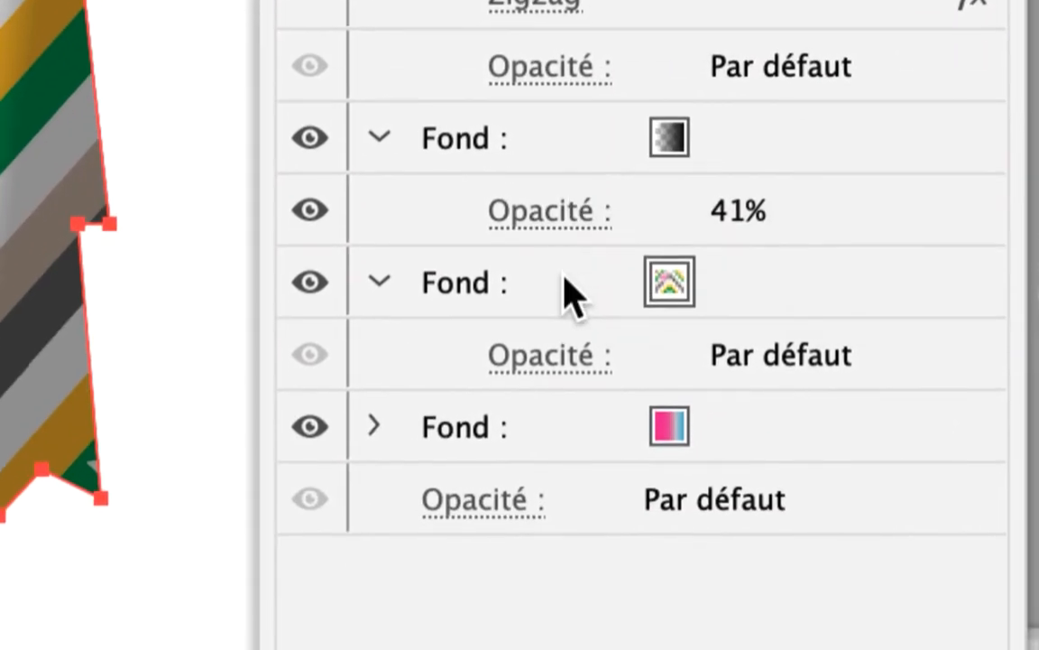
pyautogui.click(474, 560)
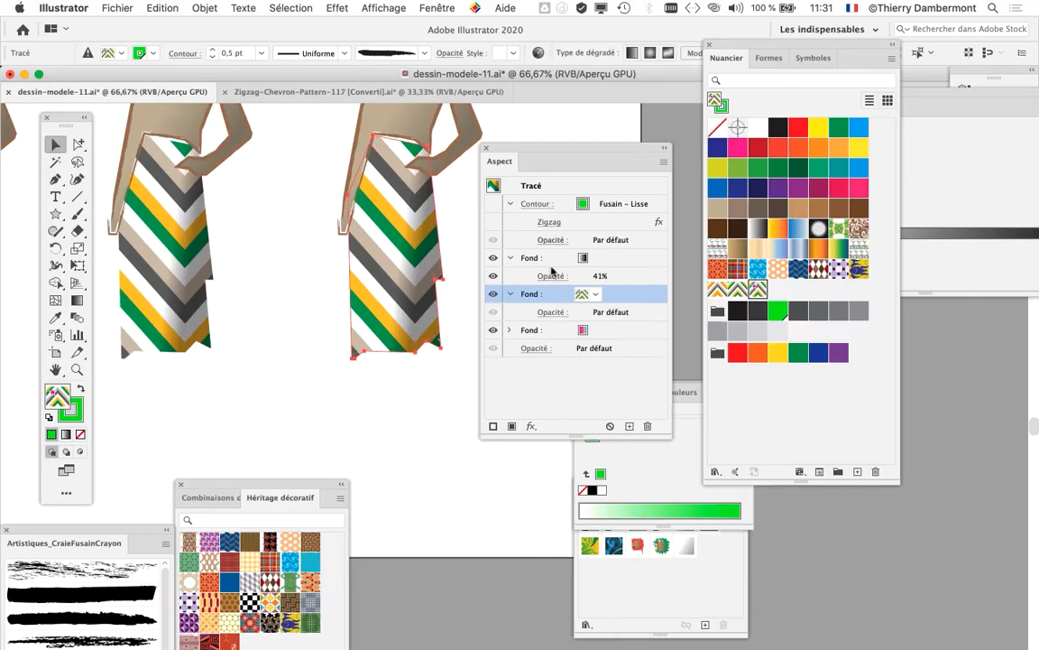
pyautogui.click(758, 289)
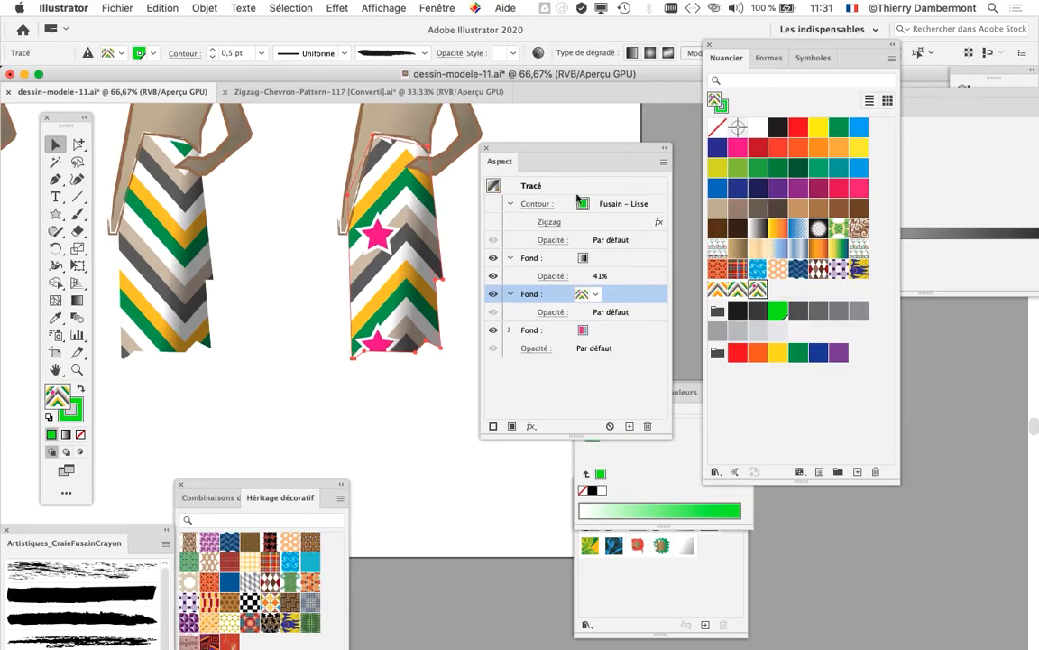
# Step: Briefly show the skirt's charcoal stroke, hide it again, and reactivate the star chevron fill
pyautogui.moveTo(553, 158); pyautogui.dragTo(547, 152)
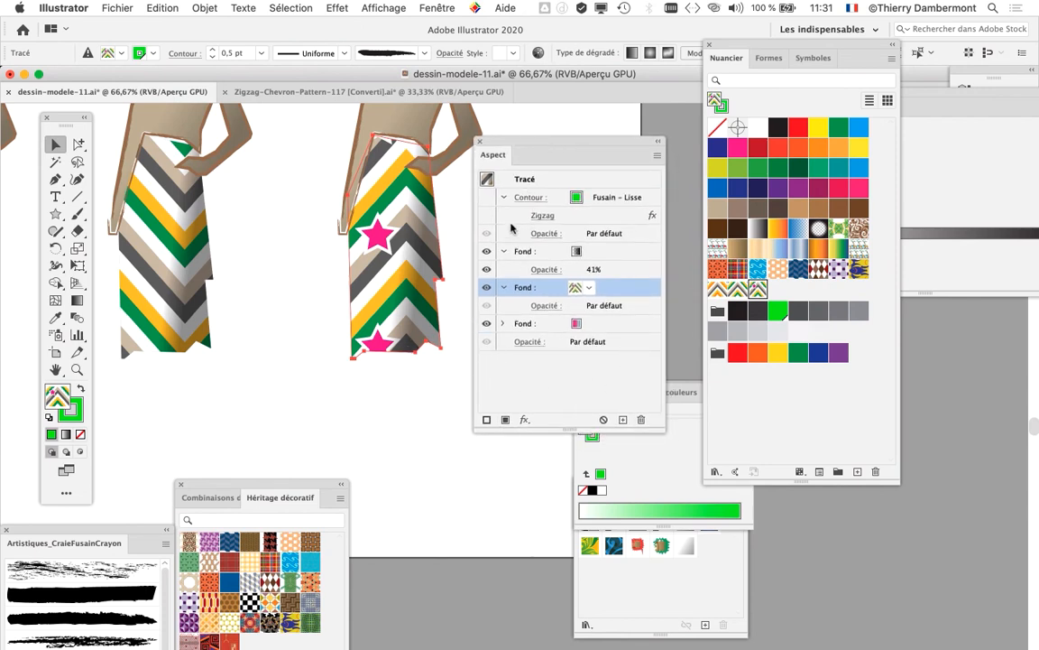
pyautogui.click(487, 200)
pyautogui.click(487, 198)
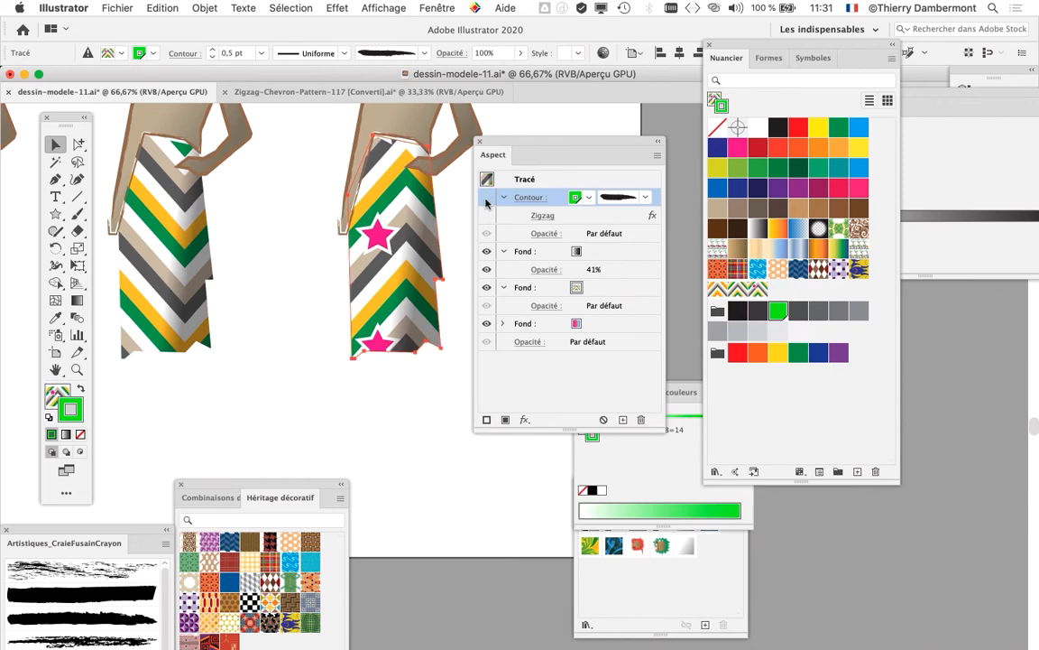
pyautogui.click(551, 289)
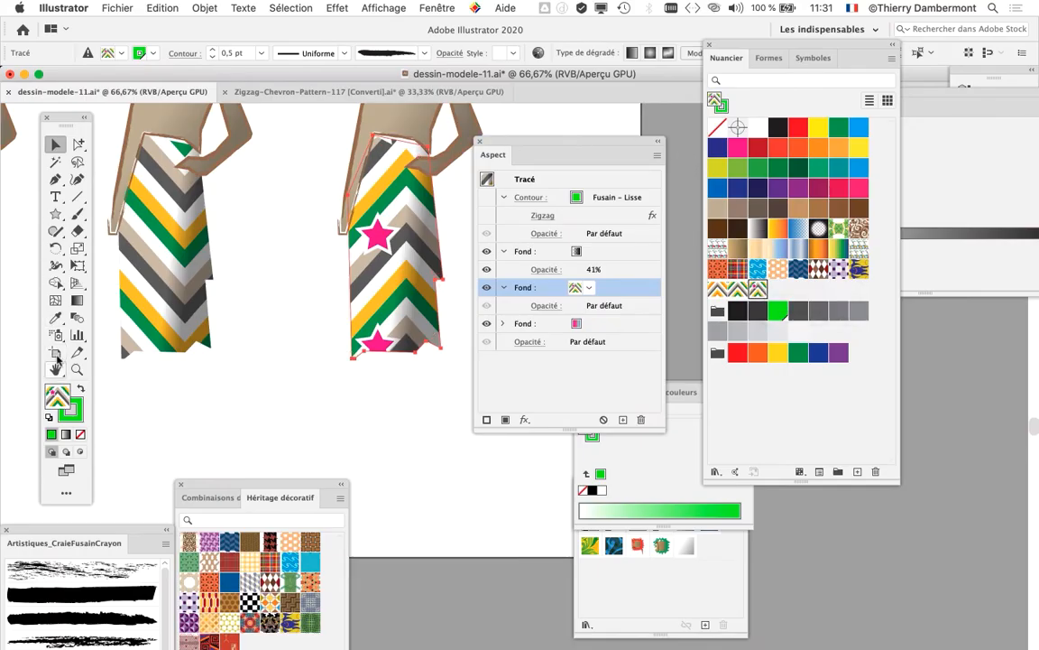
# Step: Open the Scale options for the selected skirt, restrict the transformation to patterns only, and set the uniform scale to 100%
pyautogui.click(78, 247)
pyautogui.doubleClick(77, 247)
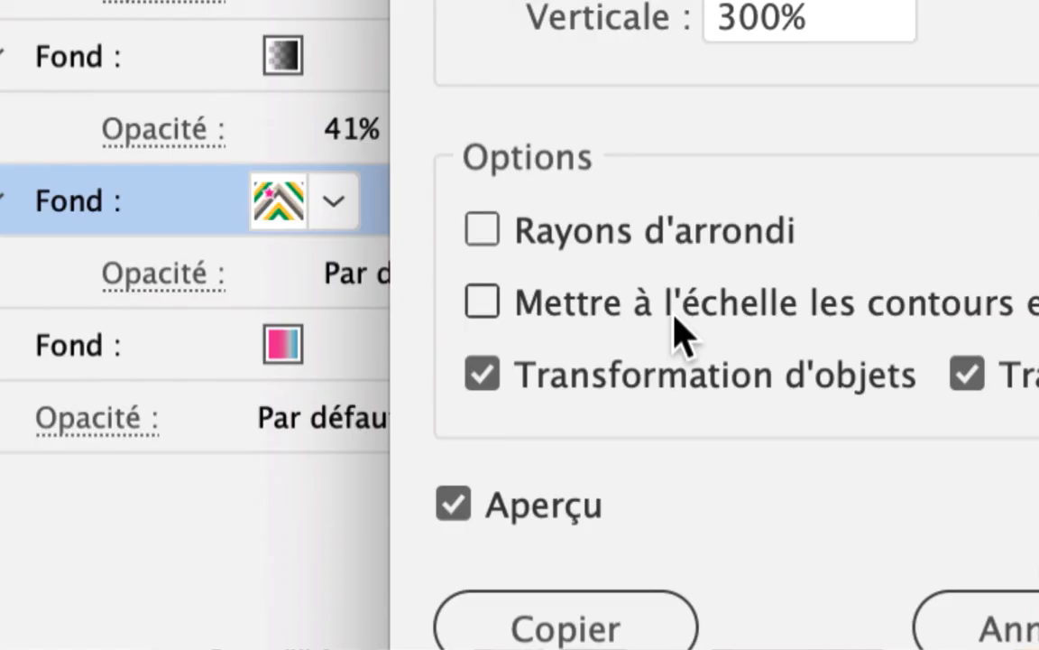
pyautogui.click(695, 374)
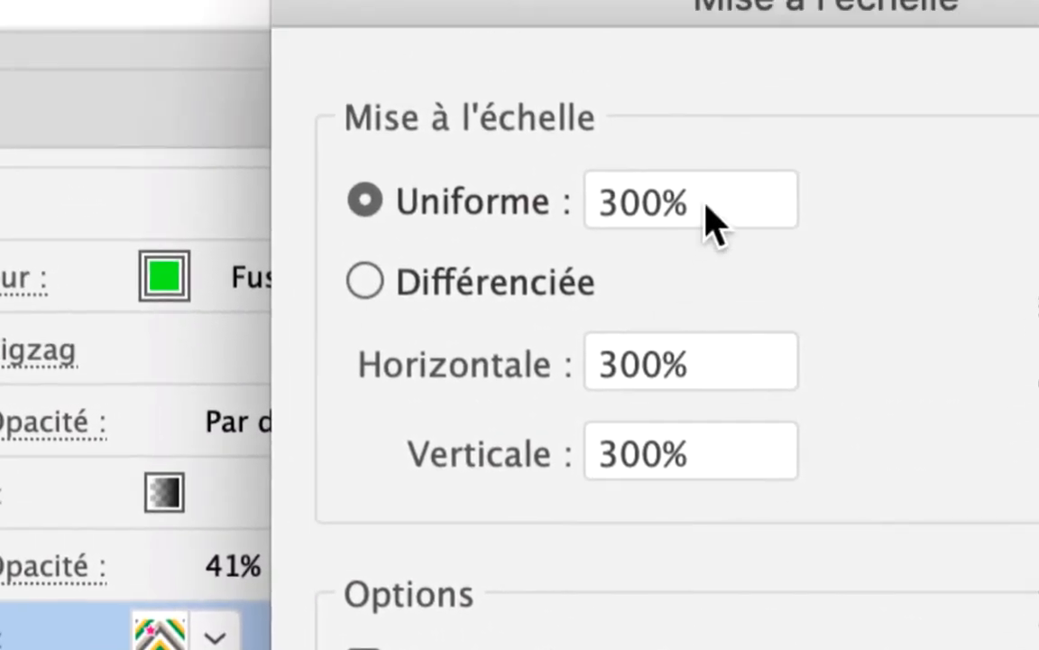
pyautogui.doubleClick(707, 207)
pyautogui.write('100')
pyautogui.press('Tab')
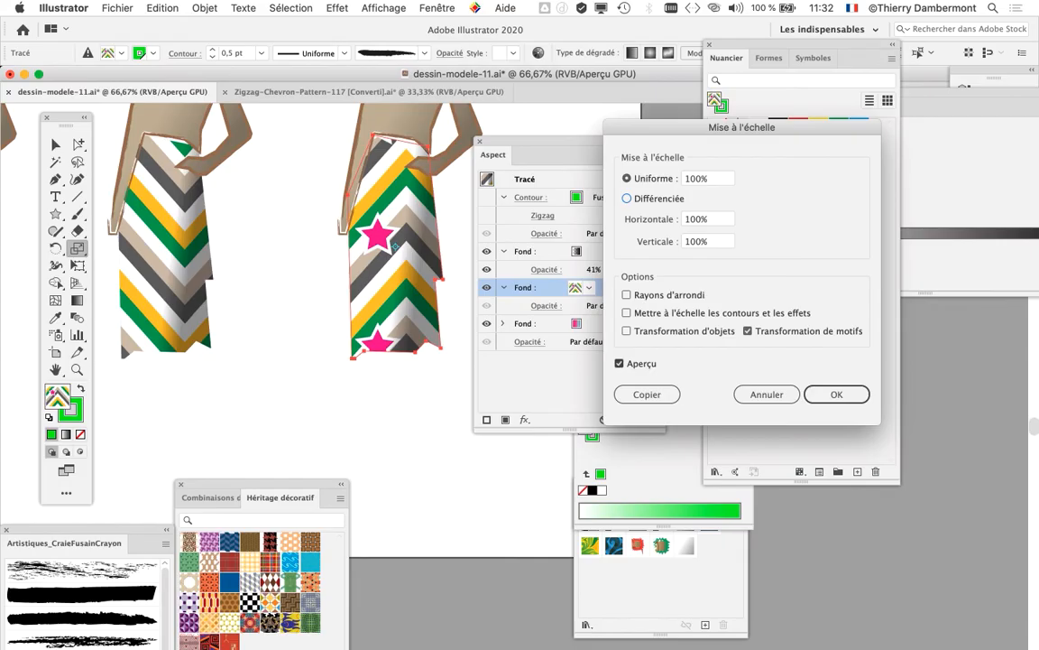
# Step: Preview the skirt's star chevron pattern at 50%, apply a uniform pattern scale of 30%, and deselect the skirt
pyautogui.press('Tab')
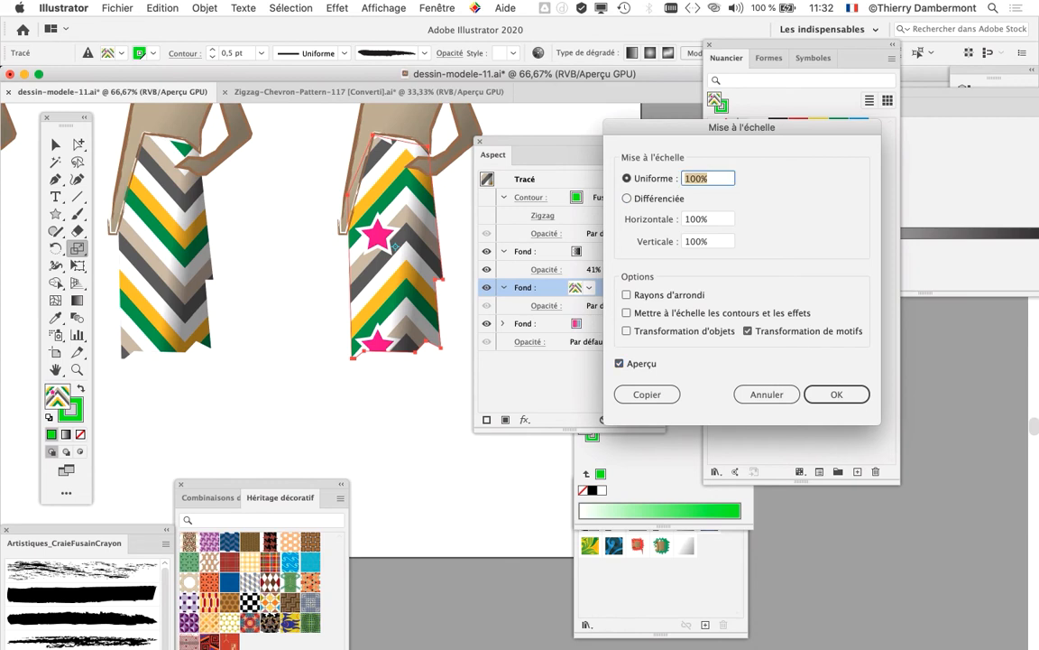
pyautogui.press('Tab')
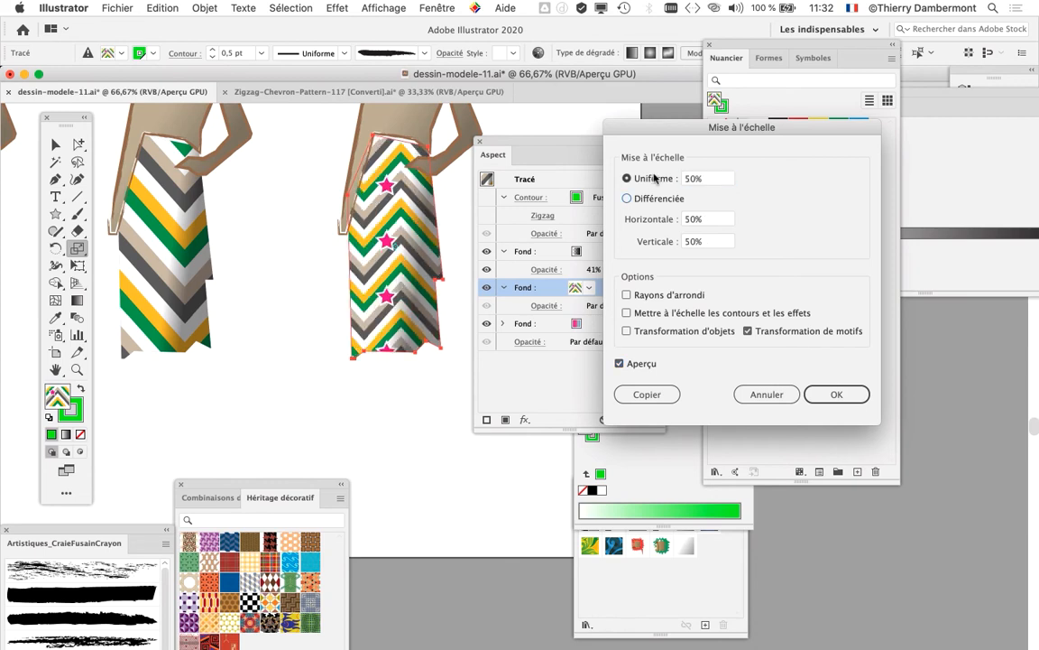
pyautogui.hotkey('shift', 'Tab')
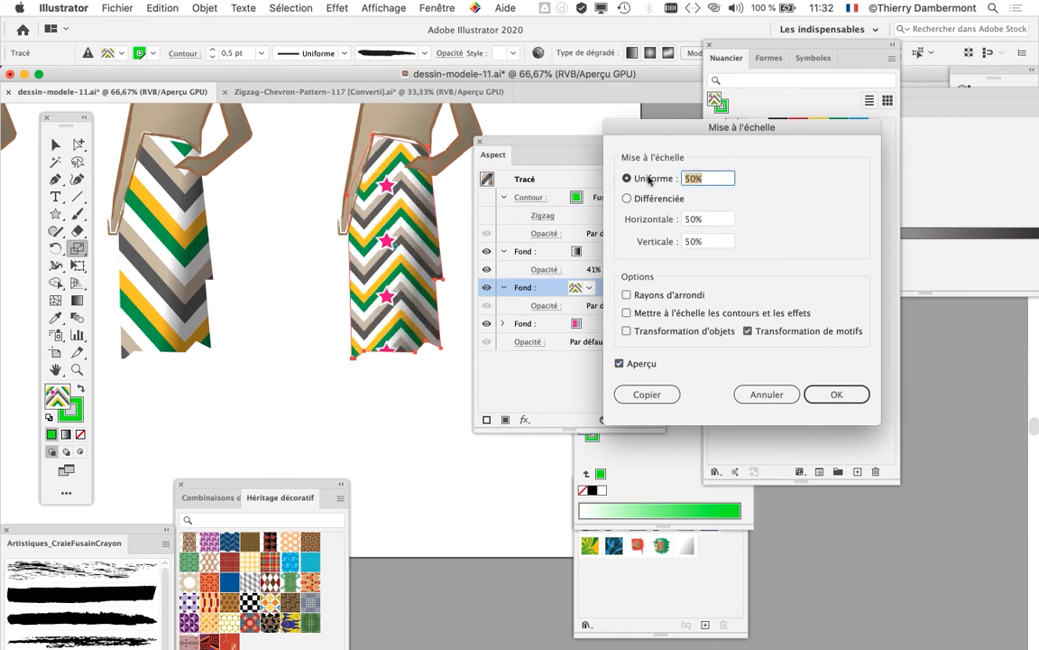
pyautogui.press('Tab')
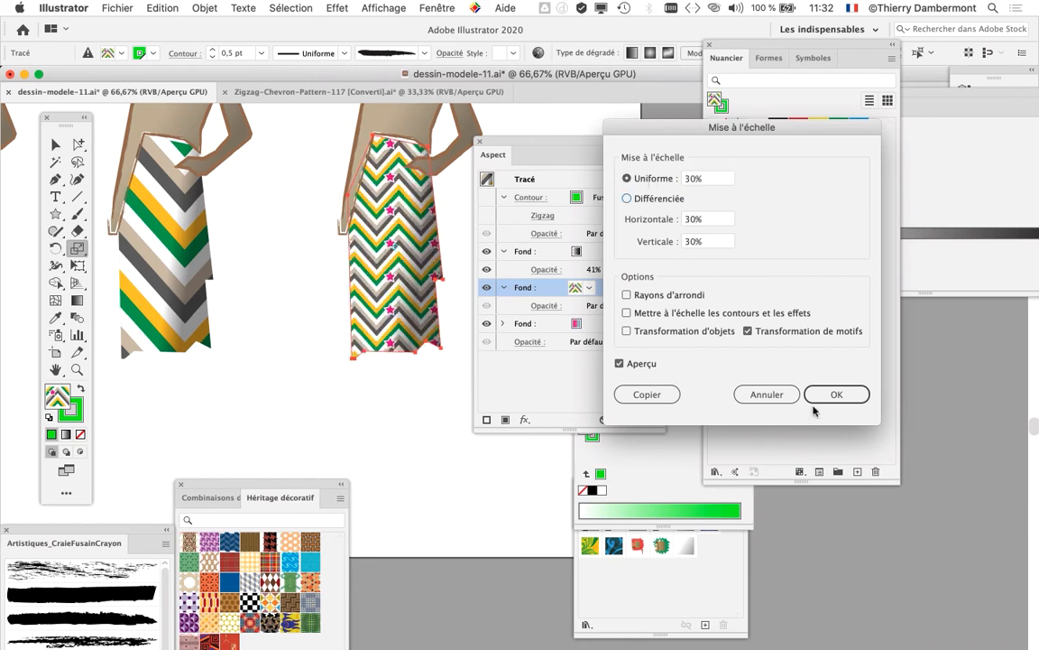
pyautogui.click(819, 396)
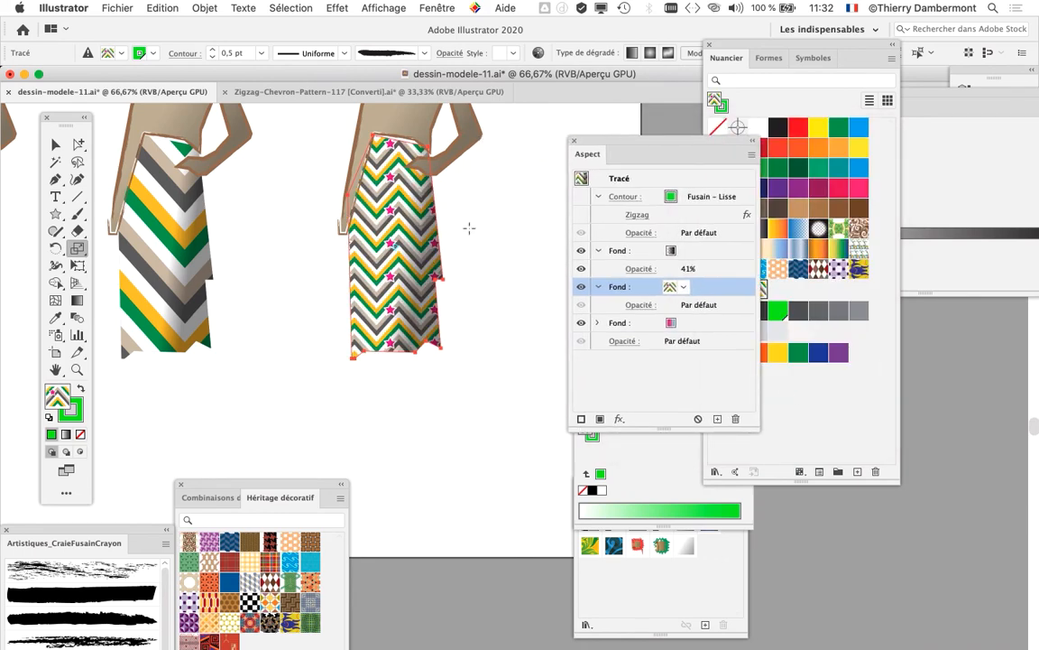
pyautogui.click(62, 147)
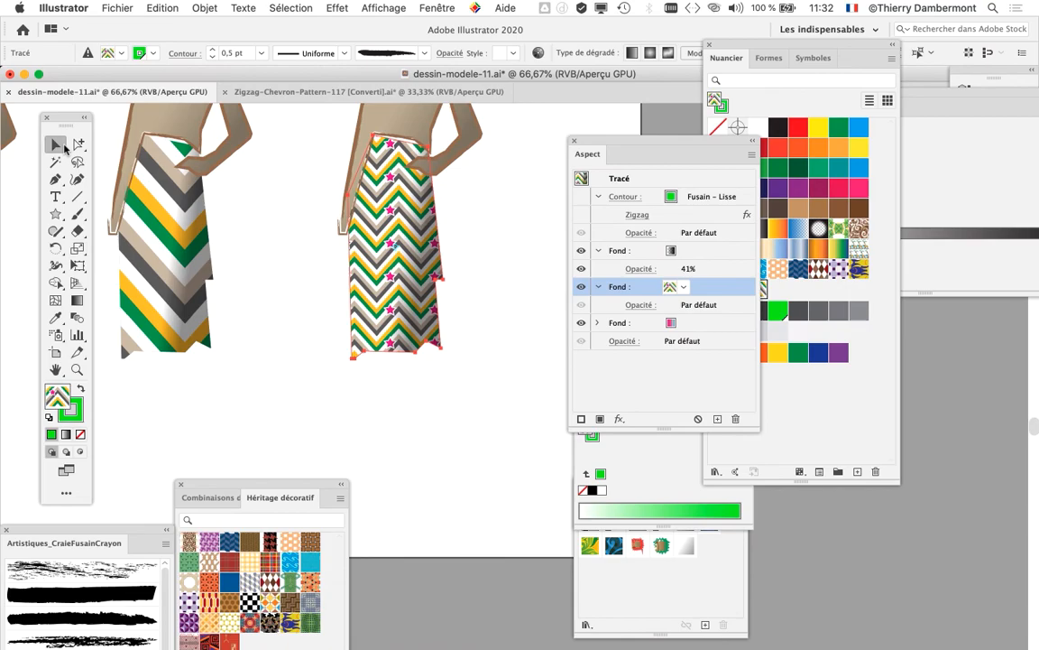
pyautogui.click(276, 197)
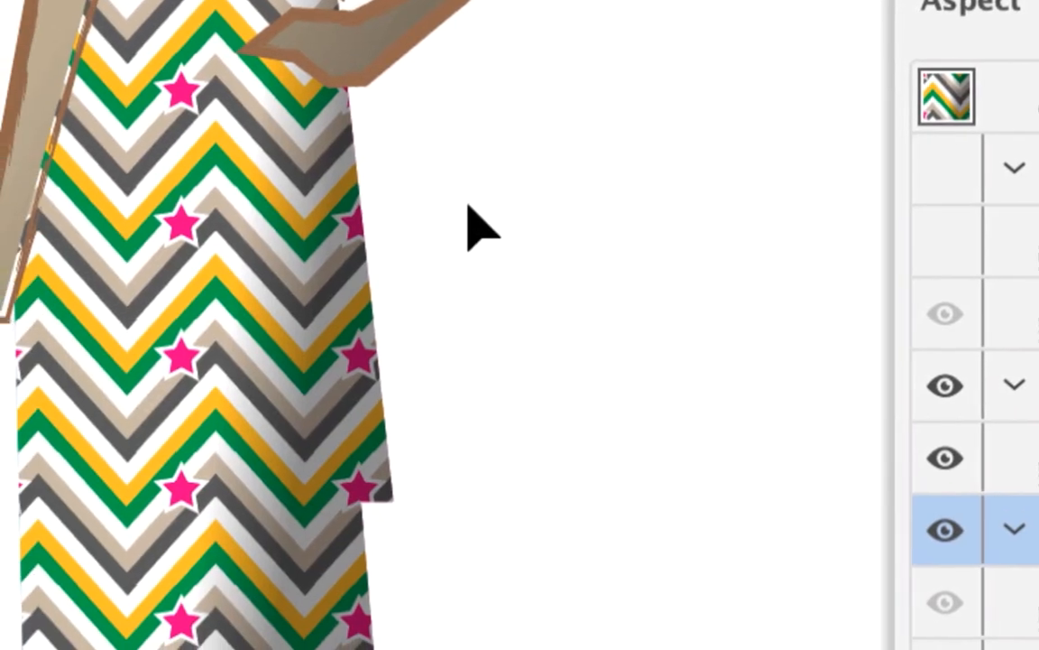
# Step: Move the Appearance panel below the skirts and the Swatches panel farther away from the figures
pyautogui.click(198, 229)
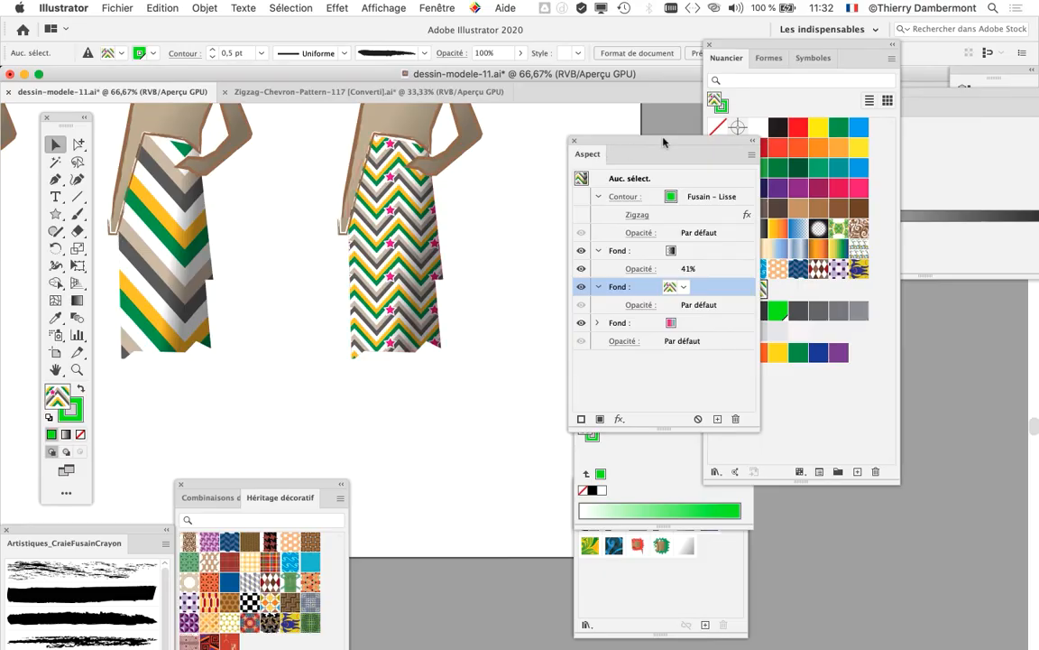
pyautogui.moveTo(664, 141); pyautogui.dragTo(444, 390)
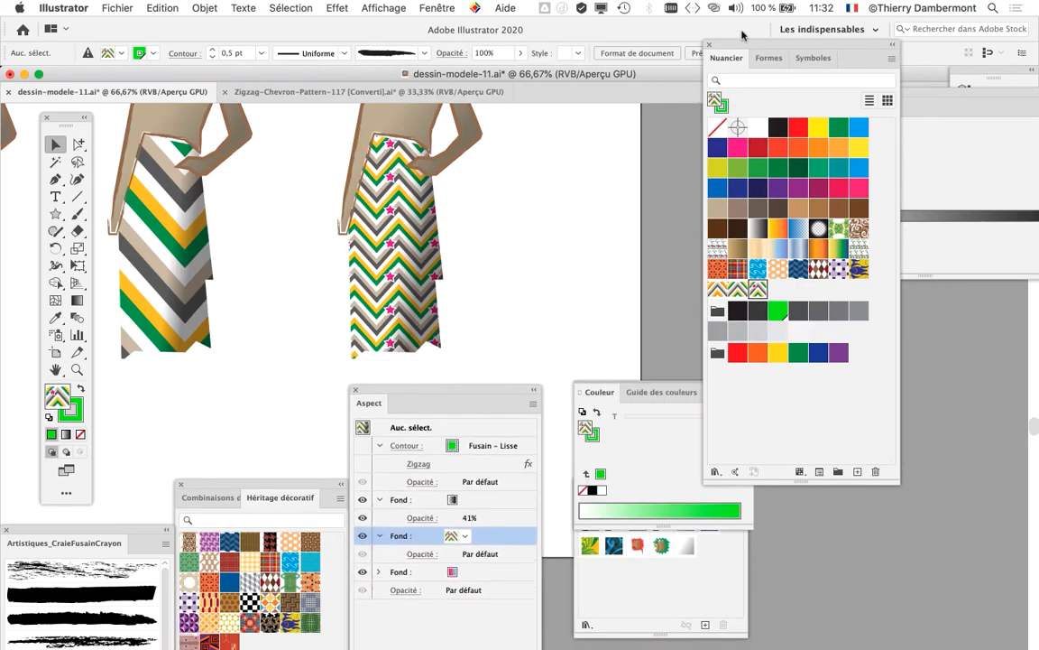
pyautogui.moveTo(733, 44); pyautogui.dragTo(862, 78)
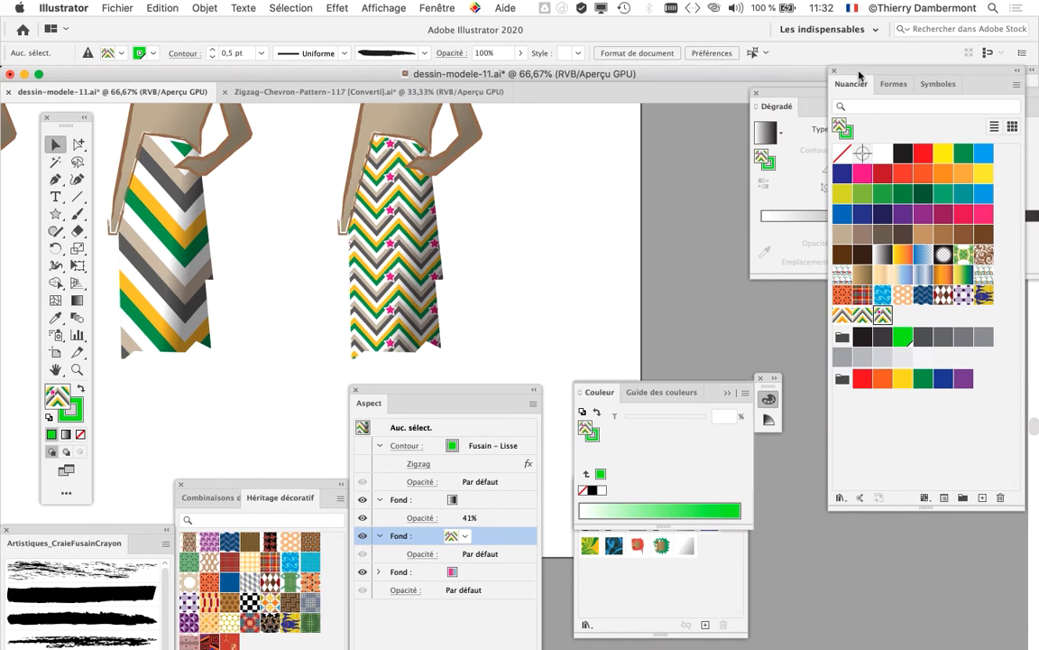
pyautogui.moveTo(860, 75); pyautogui.dragTo(812, 33)
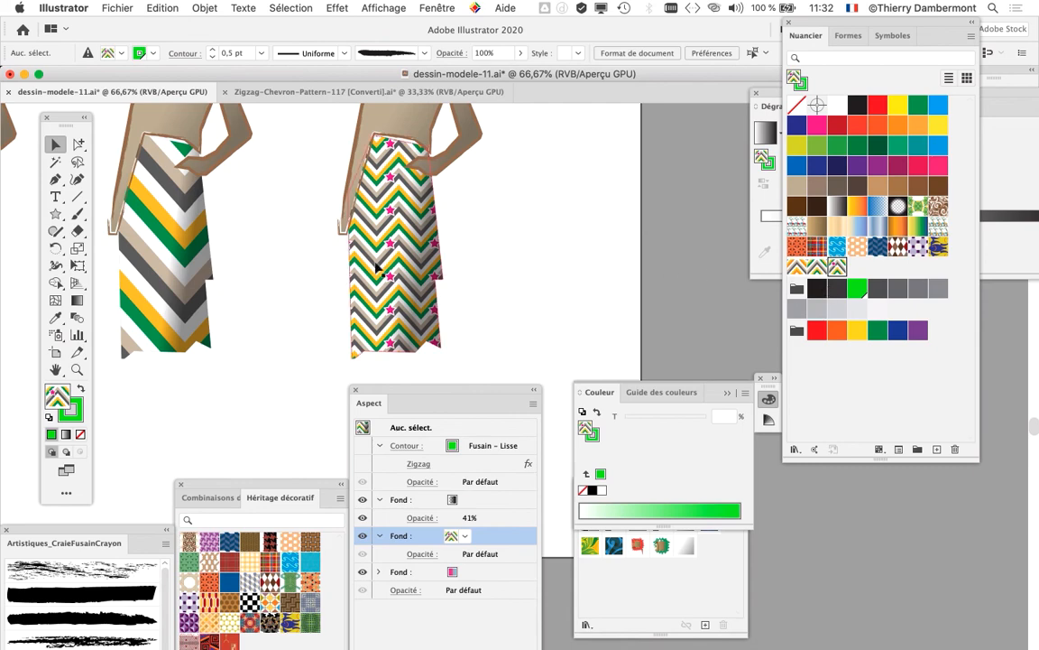
# Step: Compare the three chevron skirts, and examine the earlier giraffe-pattern skirts and their colour variations in the row above
pyautogui.hscroll(-5, 378, 267)
pyautogui.hscroll(5, 536, 252)
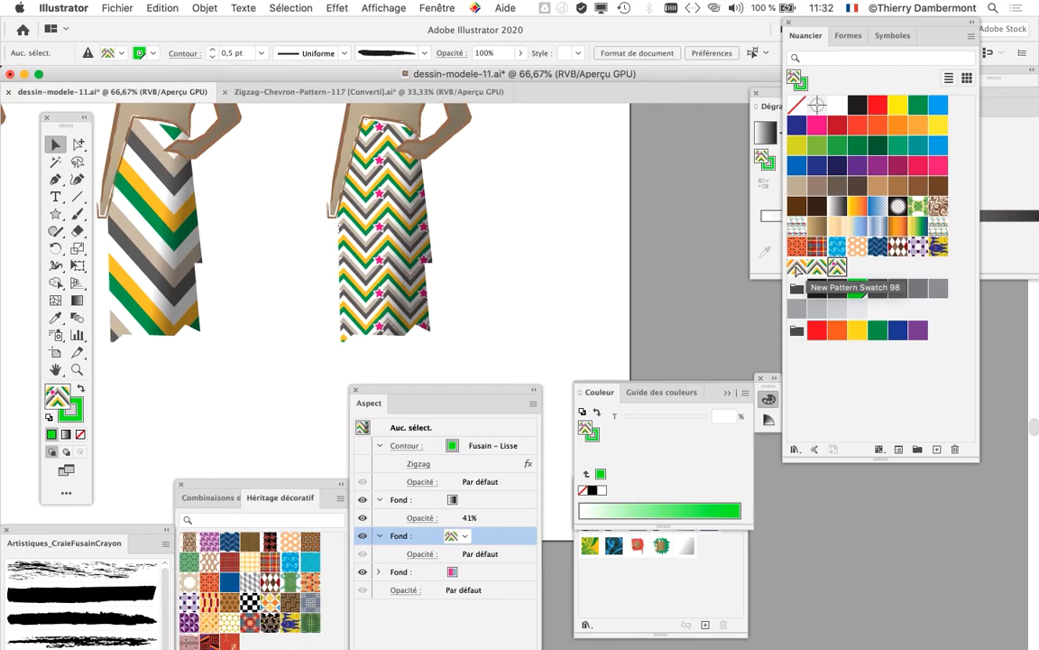
pyautogui.moveTo(304, 222); pyautogui.dragTo(670, 251)
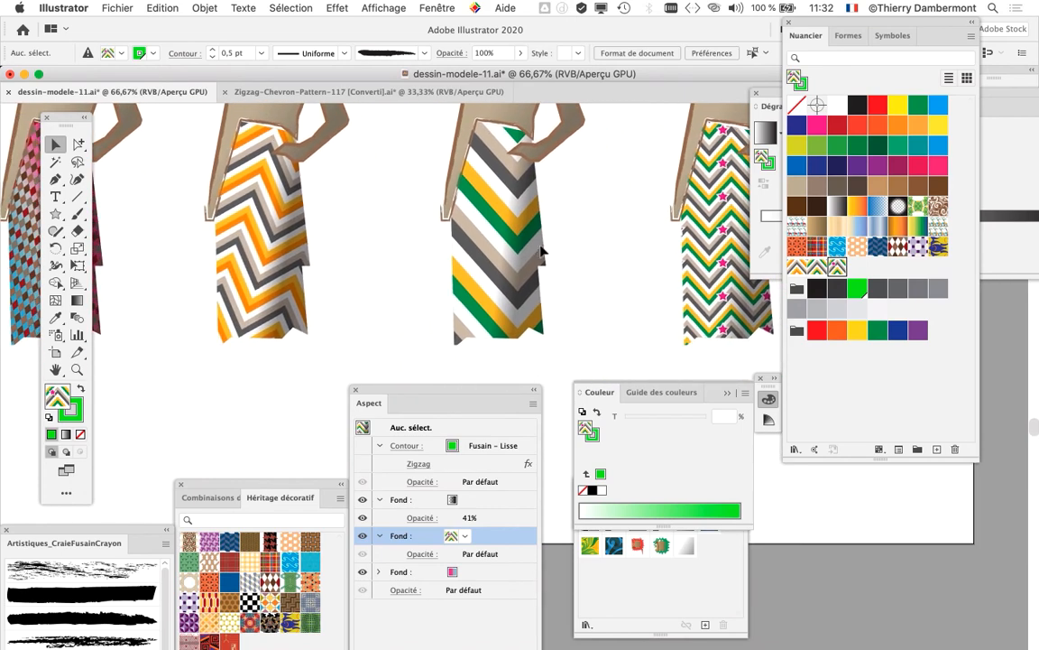
pyautogui.moveTo(575, 249); pyautogui.dragTo(486, 269)
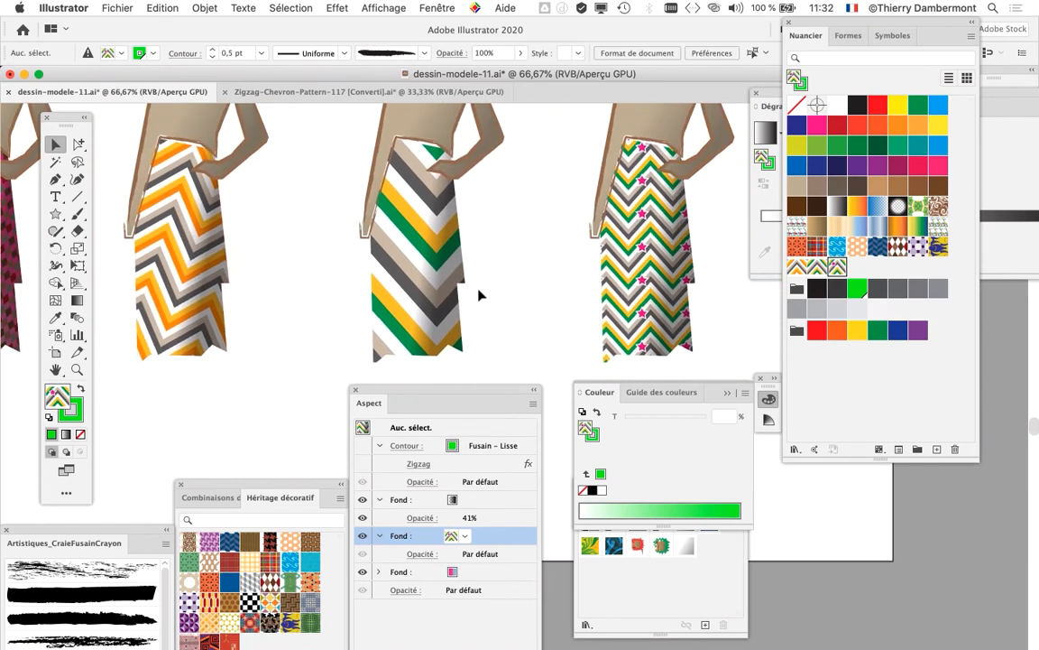
pyautogui.scroll(-1, 481, 290)
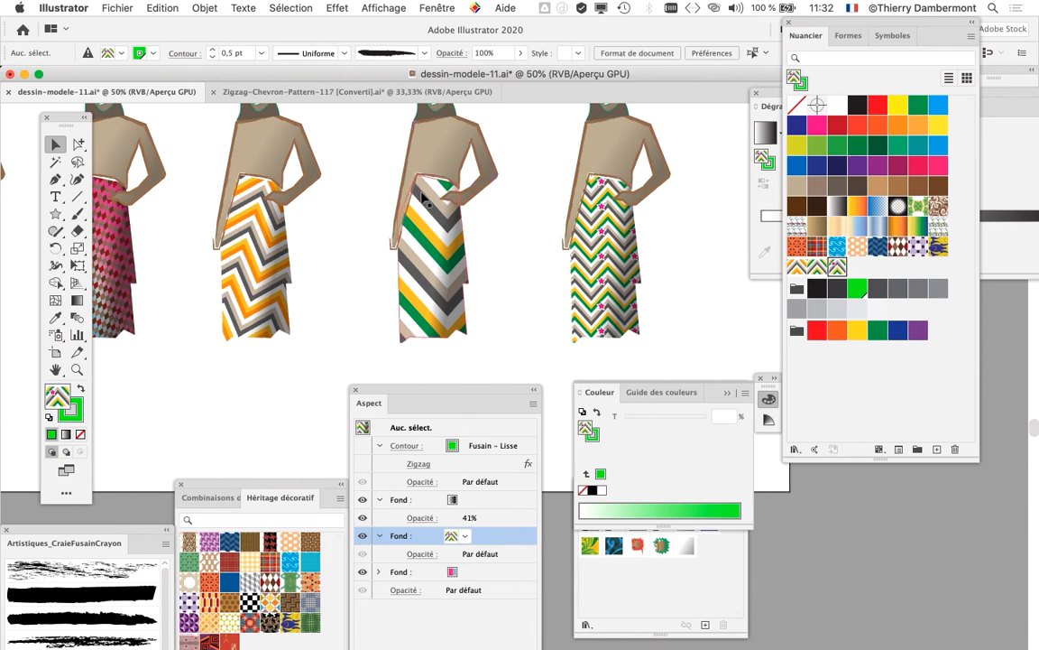
pyautogui.scroll(-2, 377, 177)
pyautogui.moveTo(377, 180); pyautogui.dragTo(633, 336)
pyautogui.moveTo(504, 254); pyautogui.dragTo(688, 199)
pyautogui.scroll(2, 411, 341)
pyautogui.scroll(1, 411, 343)
pyautogui.moveTo(444, 342); pyautogui.dragTo(513, 205)
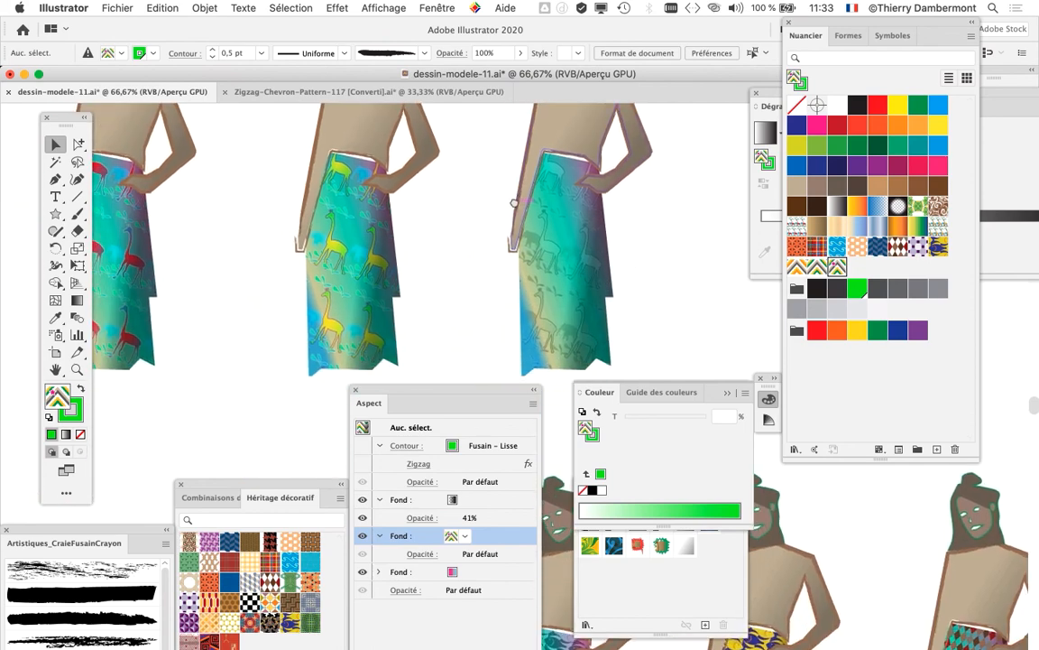
pyautogui.moveTo(344, 250); pyautogui.dragTo(345, 254)
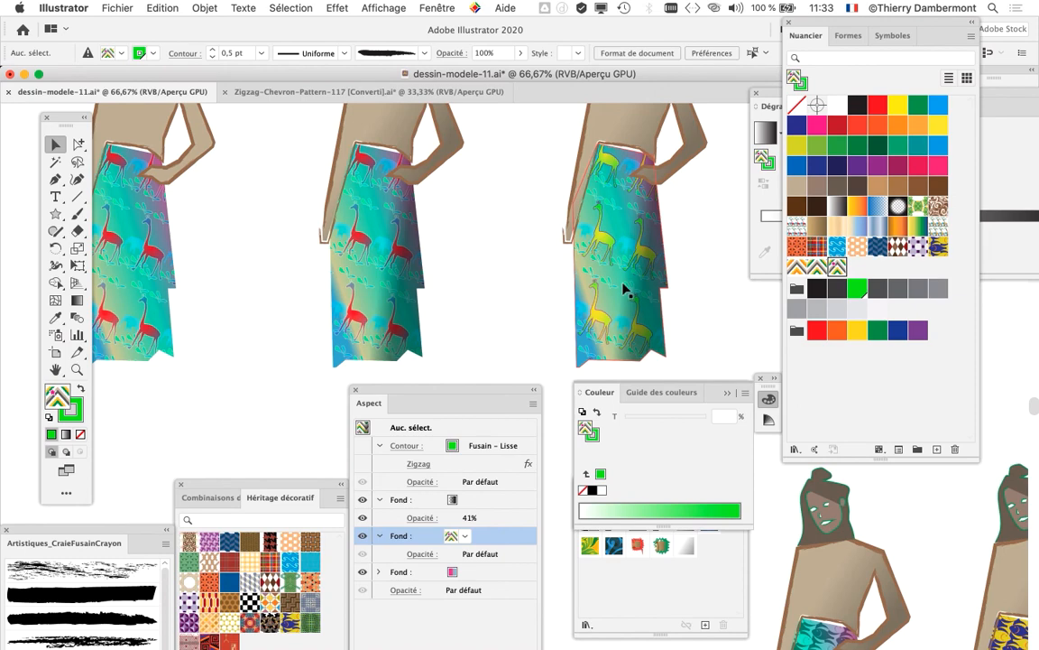
# Step: Review the complete rows of skirt variations and inspect the star chevron skirt up close
pyautogui.scroll(-2, 453, 363)
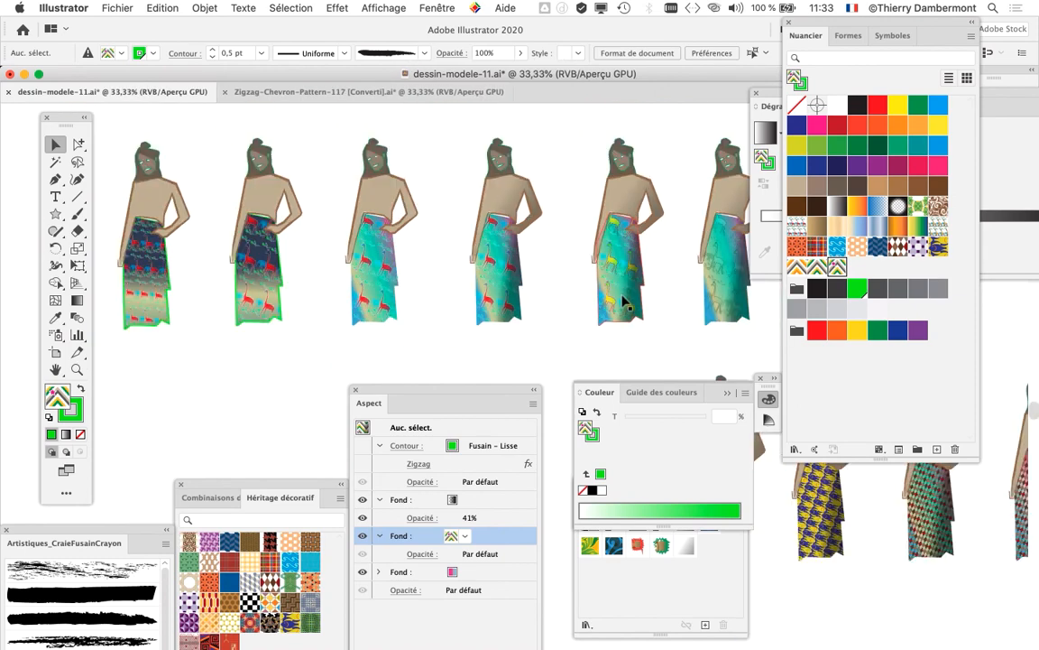
pyautogui.scroll(-1, 625, 302)
pyautogui.moveTo(617, 302); pyautogui.dragTo(330, 133)
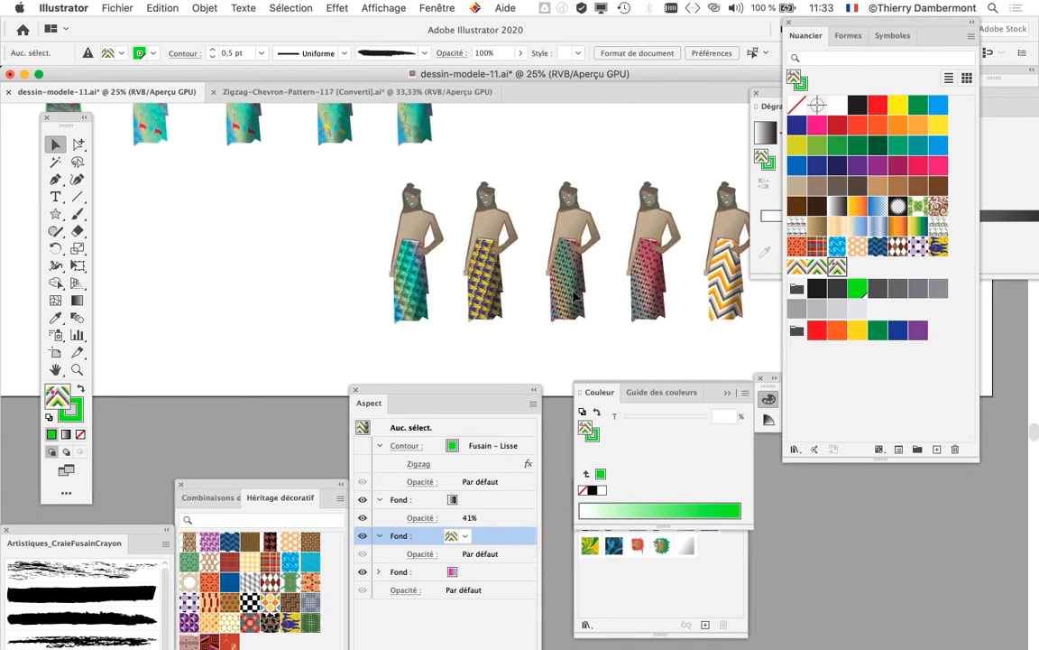
pyautogui.moveTo(675, 274); pyautogui.dragTo(422, 267)
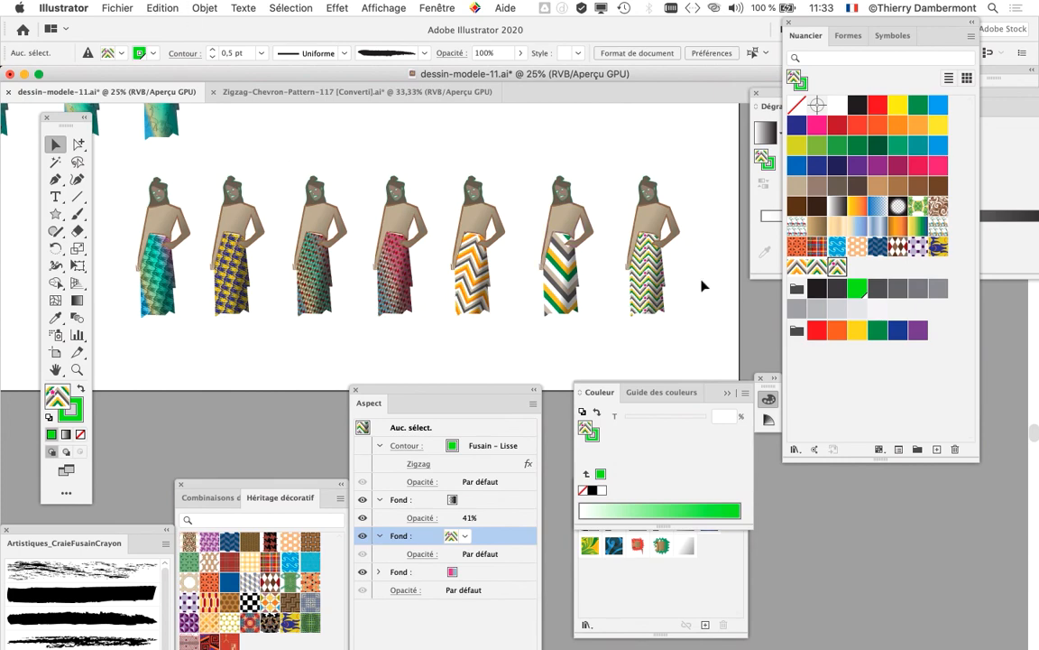
pyautogui.scroll(3, 702, 286)
pyautogui.scroll(4, 683, 289)
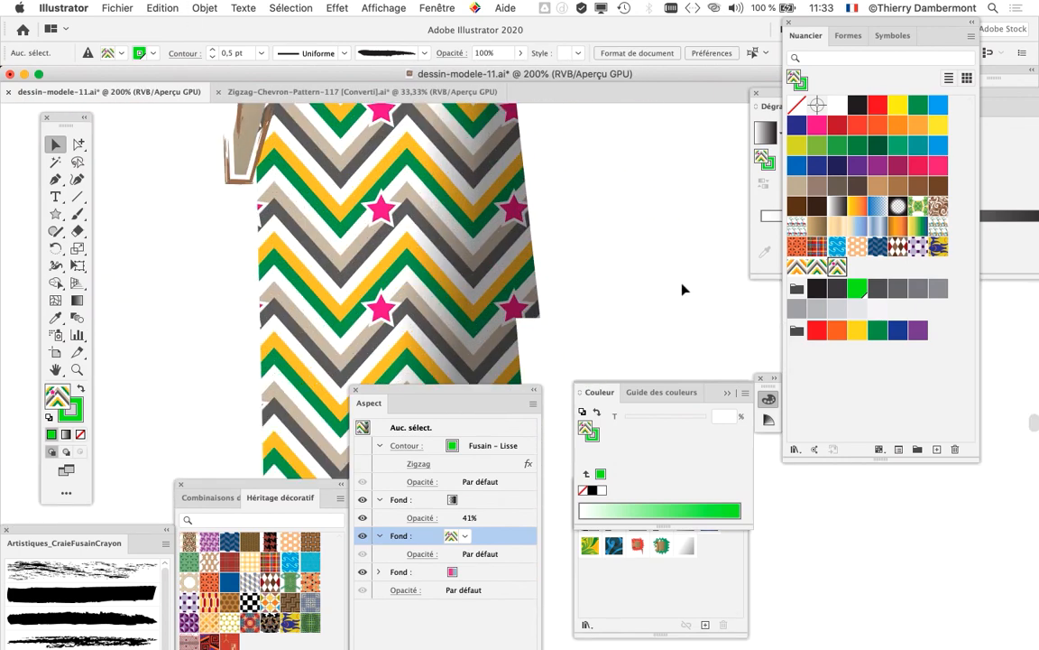
# Step: Save the document under the new name dessin-modele-12.ai in Adobe Illustrator format
pyautogui.click(117, 7)
pyautogui.click(178, 129)
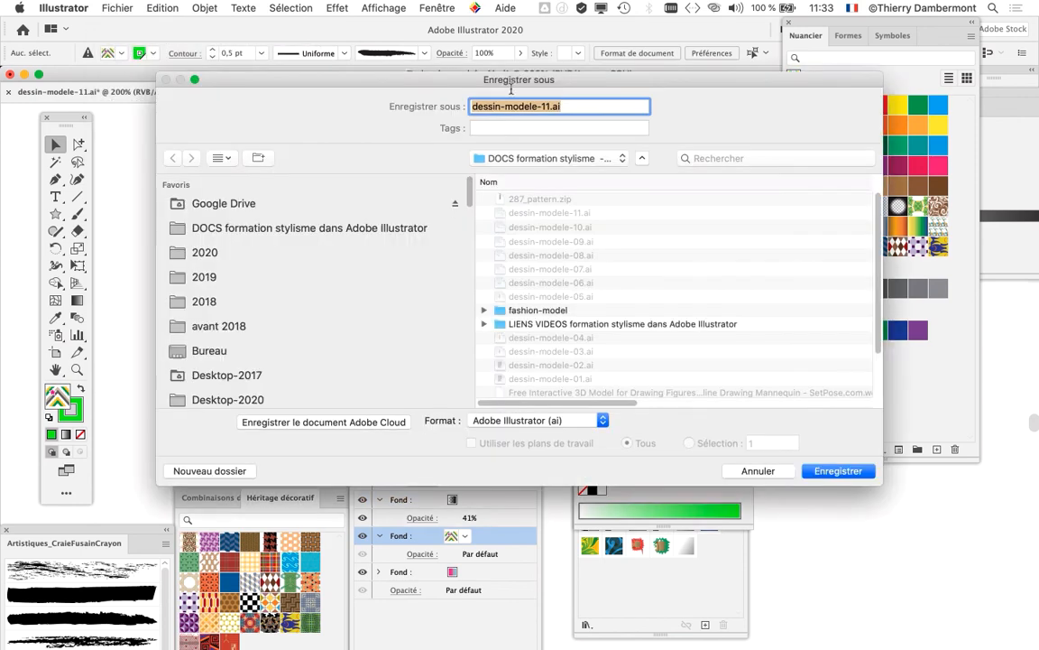
pyautogui.click(545, 106)
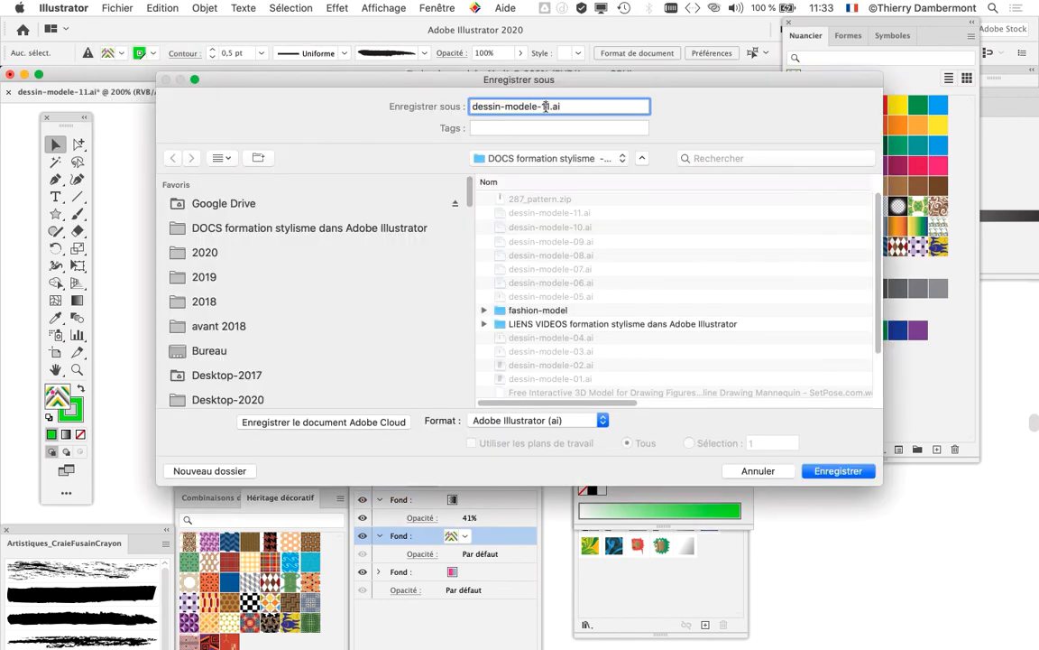
pyautogui.write('2')
pyautogui.press('Return')
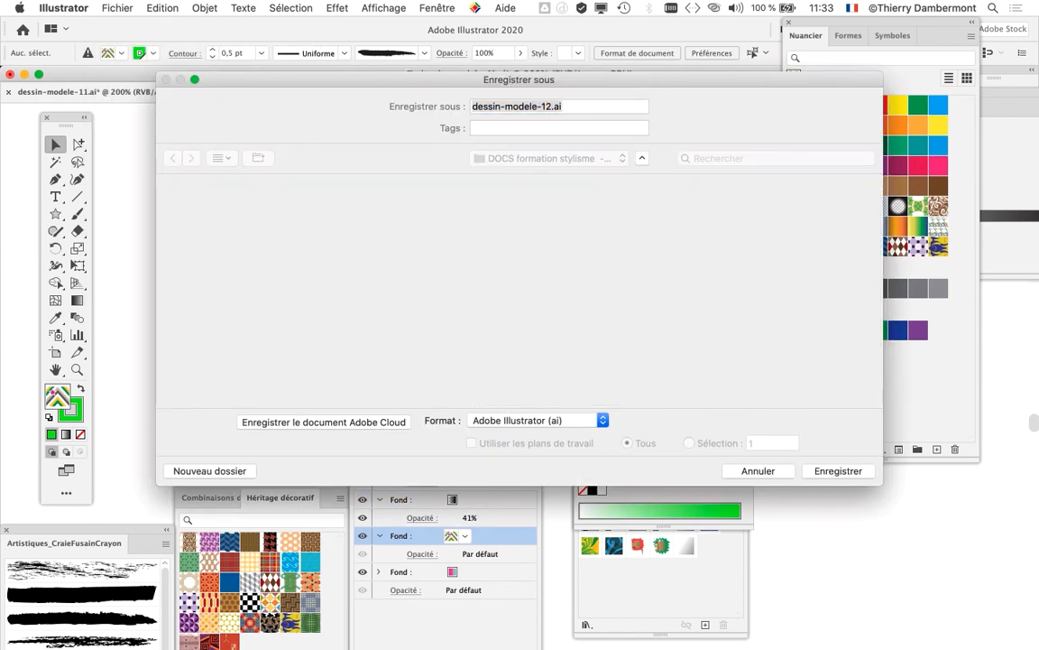